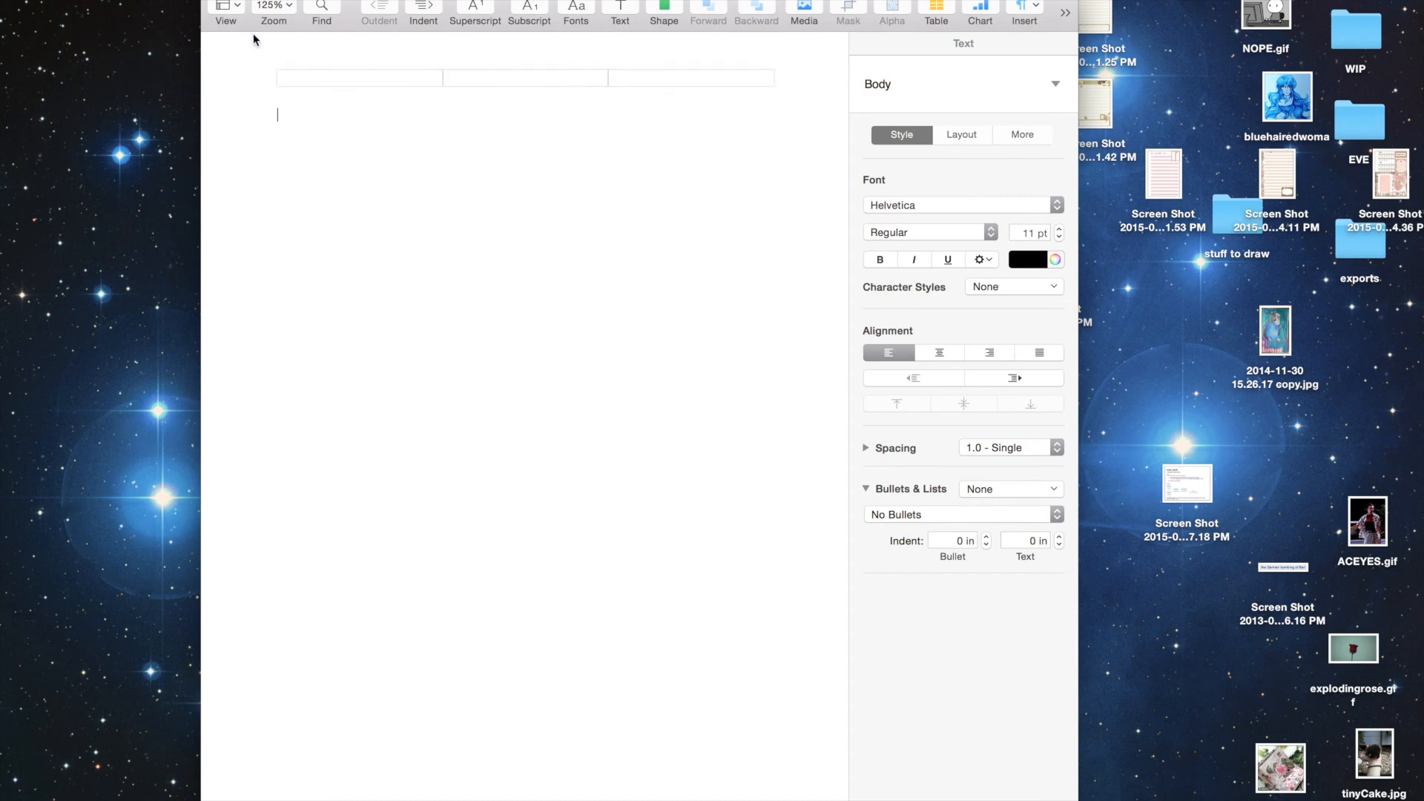
- Set the document's paper size to A5 Borderless in the page setup
{"action": "left_click", "coordinate": [70, 0]}
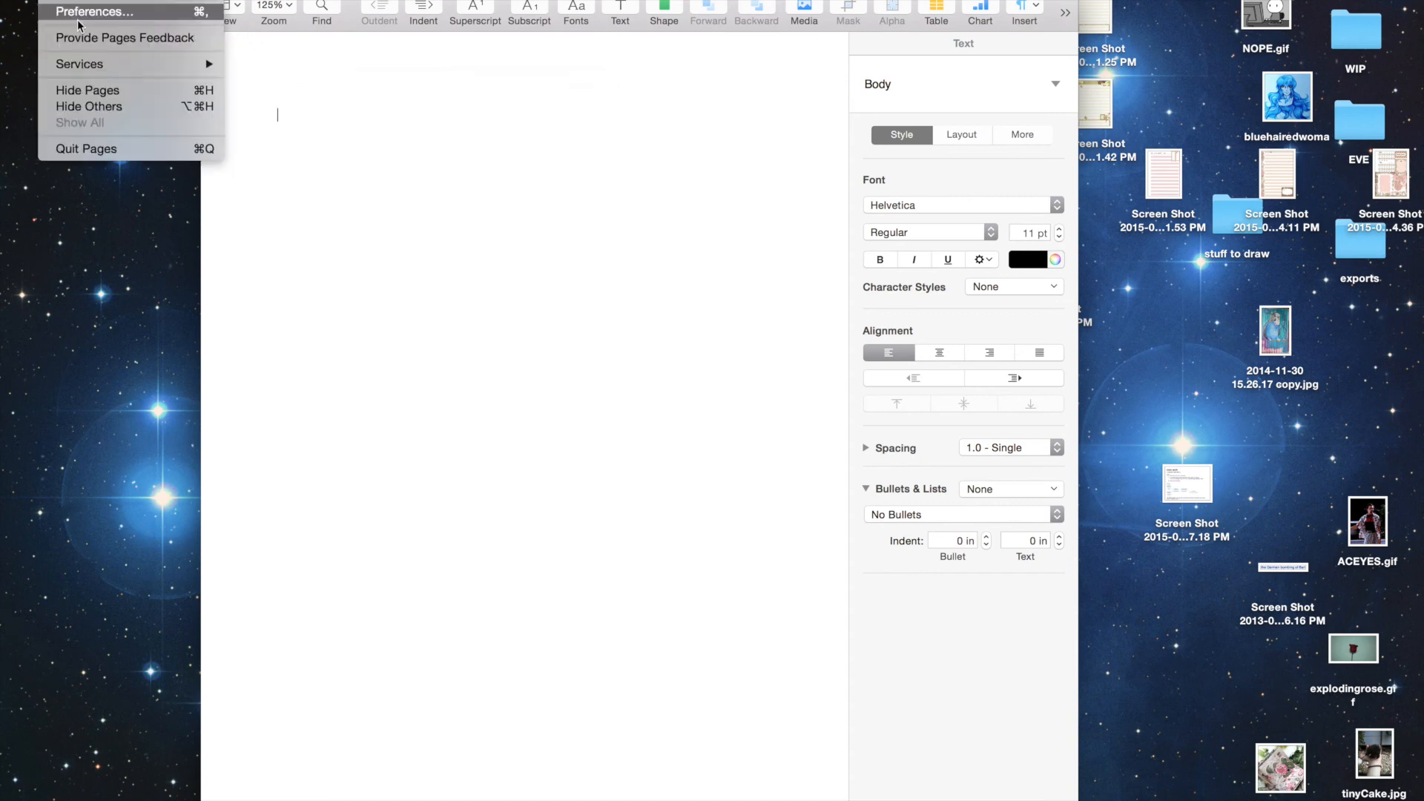
{"action": "mouse_move", "coordinate": [119, 2]}
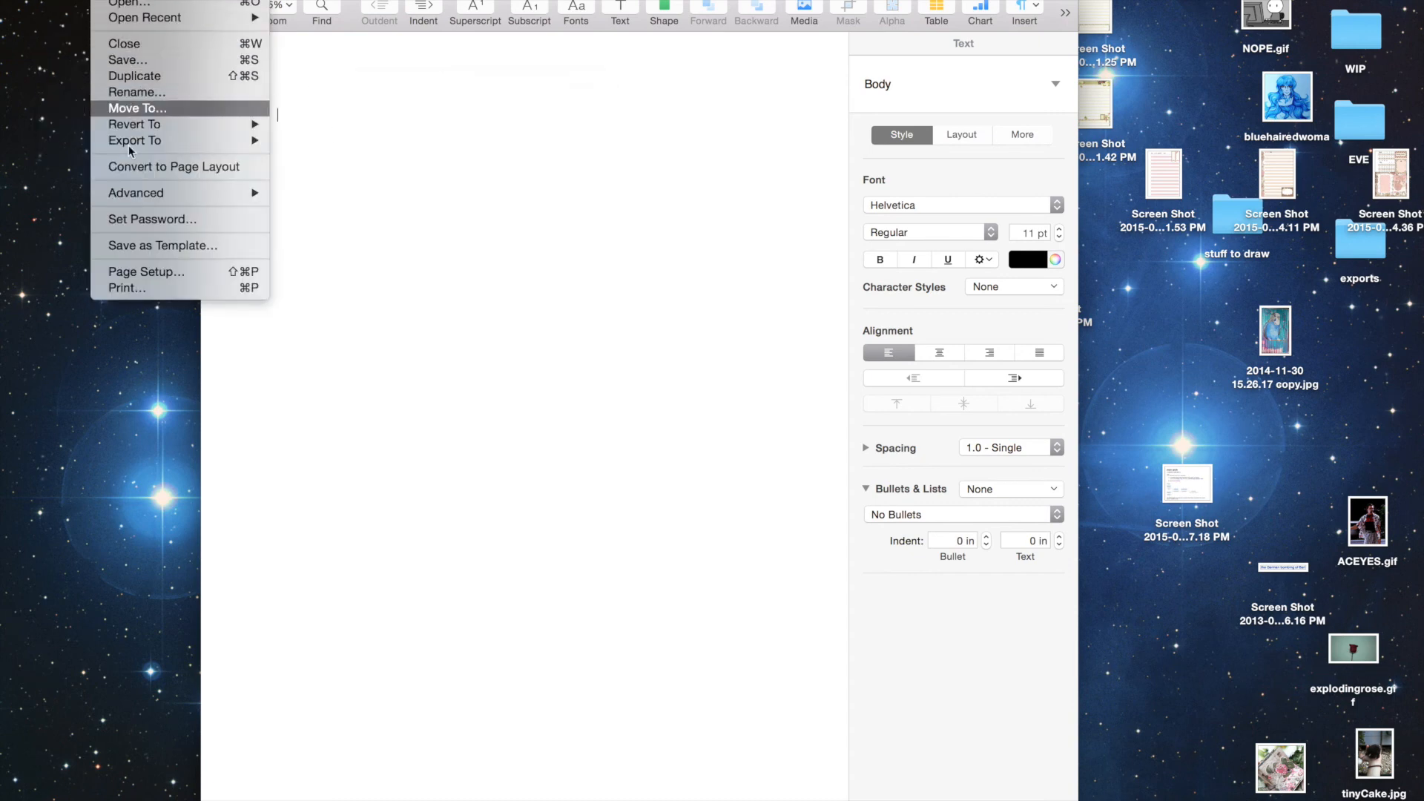
{"action": "left_click", "coordinate": [146, 273]}
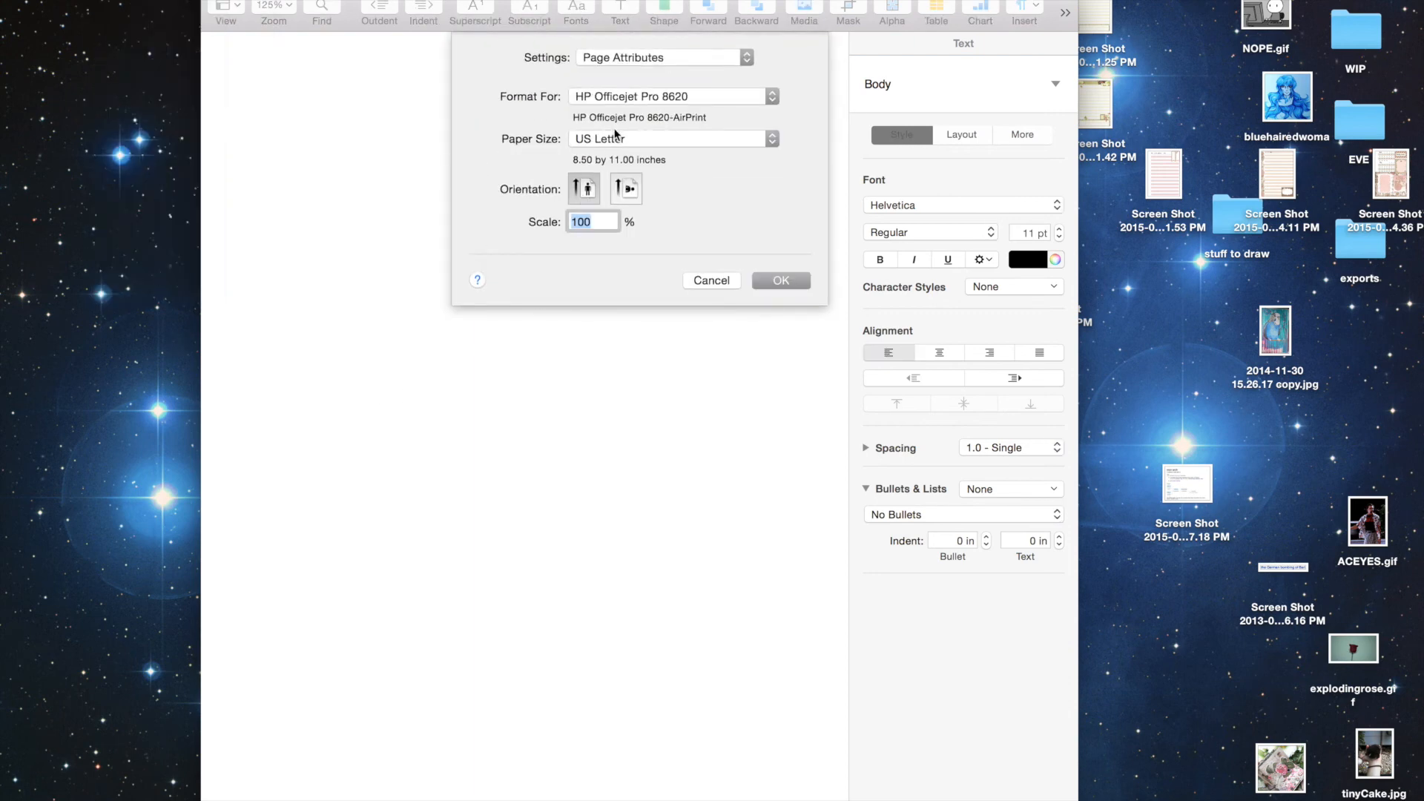
{"action": "left_click", "coordinate": [617, 135]}
{"action": "mouse_move", "coordinate": [611, 3]}
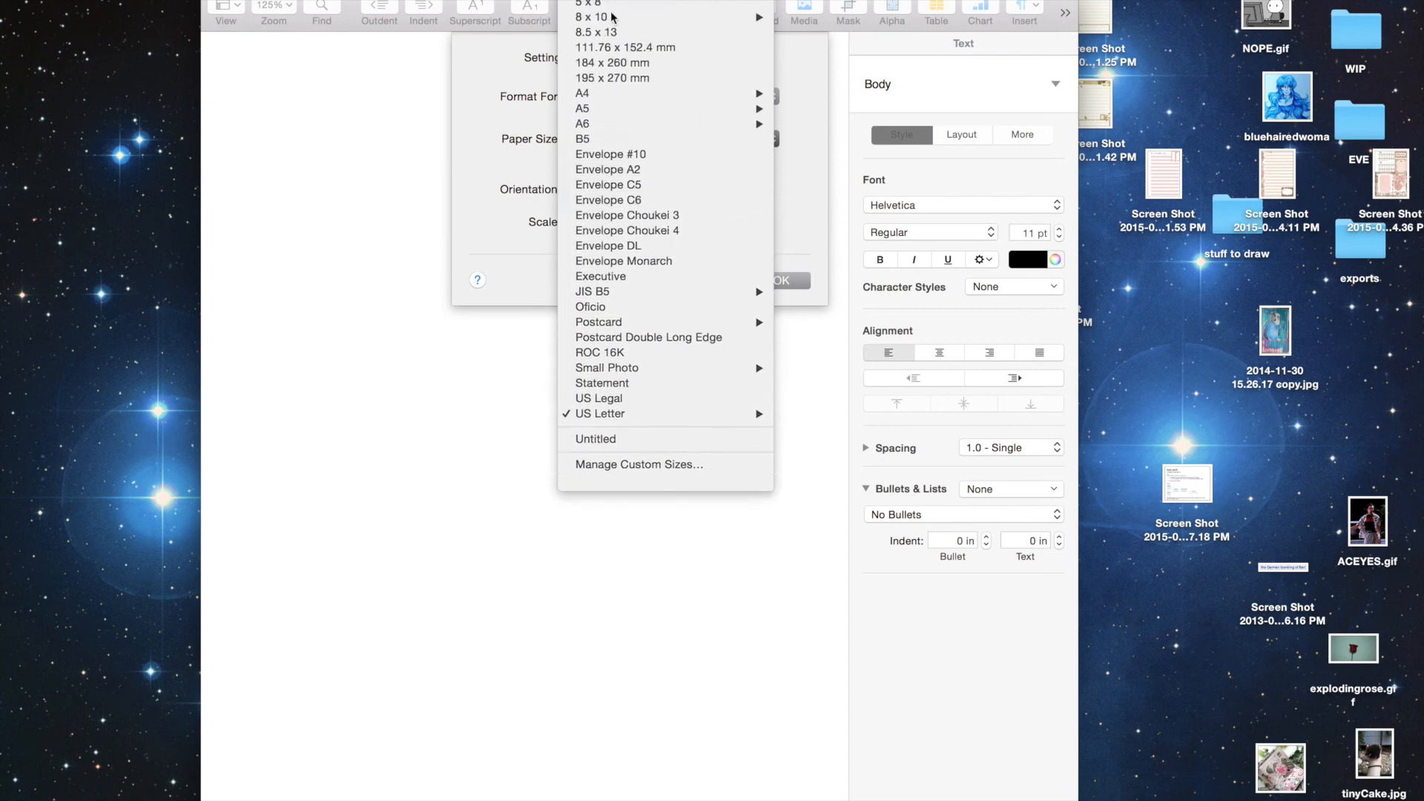
{"action": "mouse_move", "coordinate": [614, 111]}
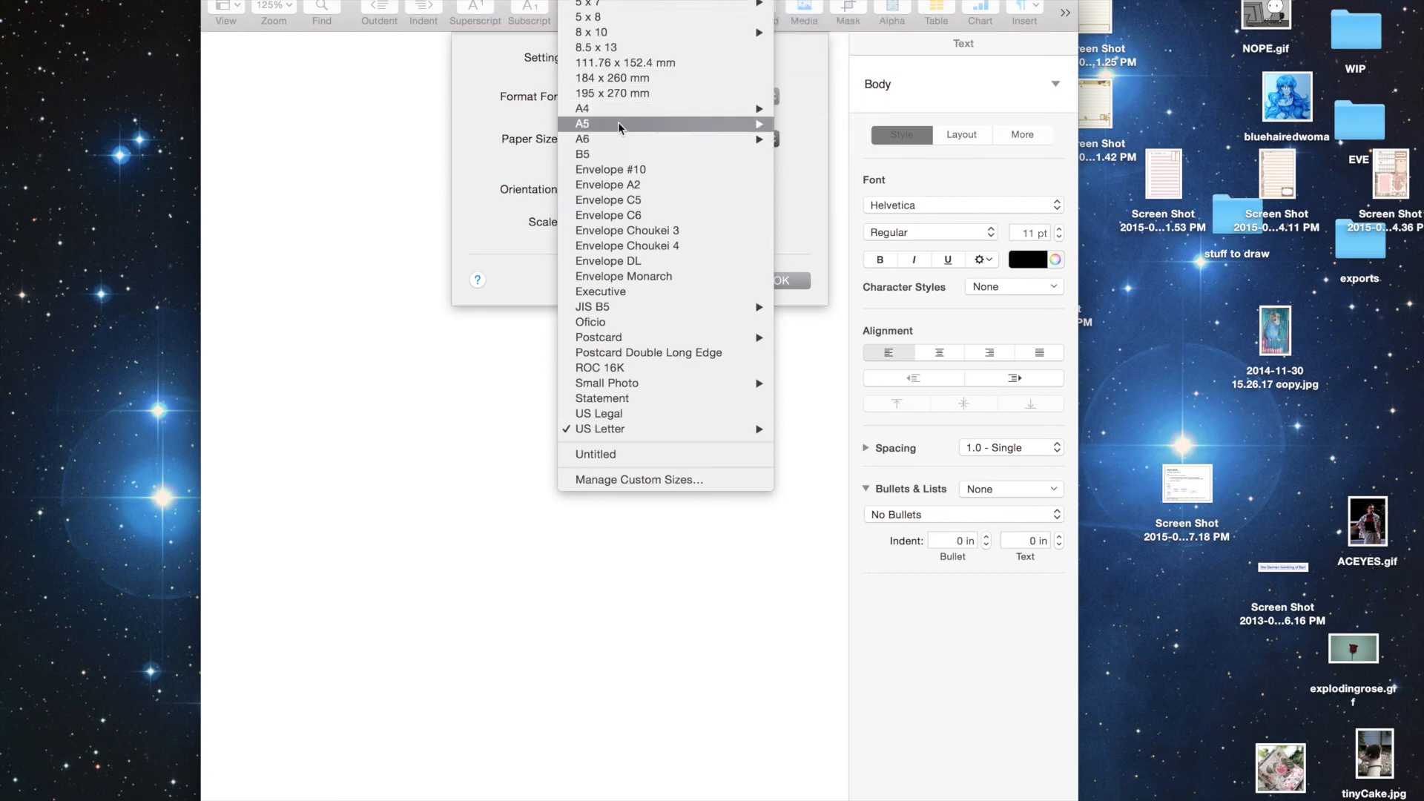
{"action": "mouse_move", "coordinate": [665, 122]}
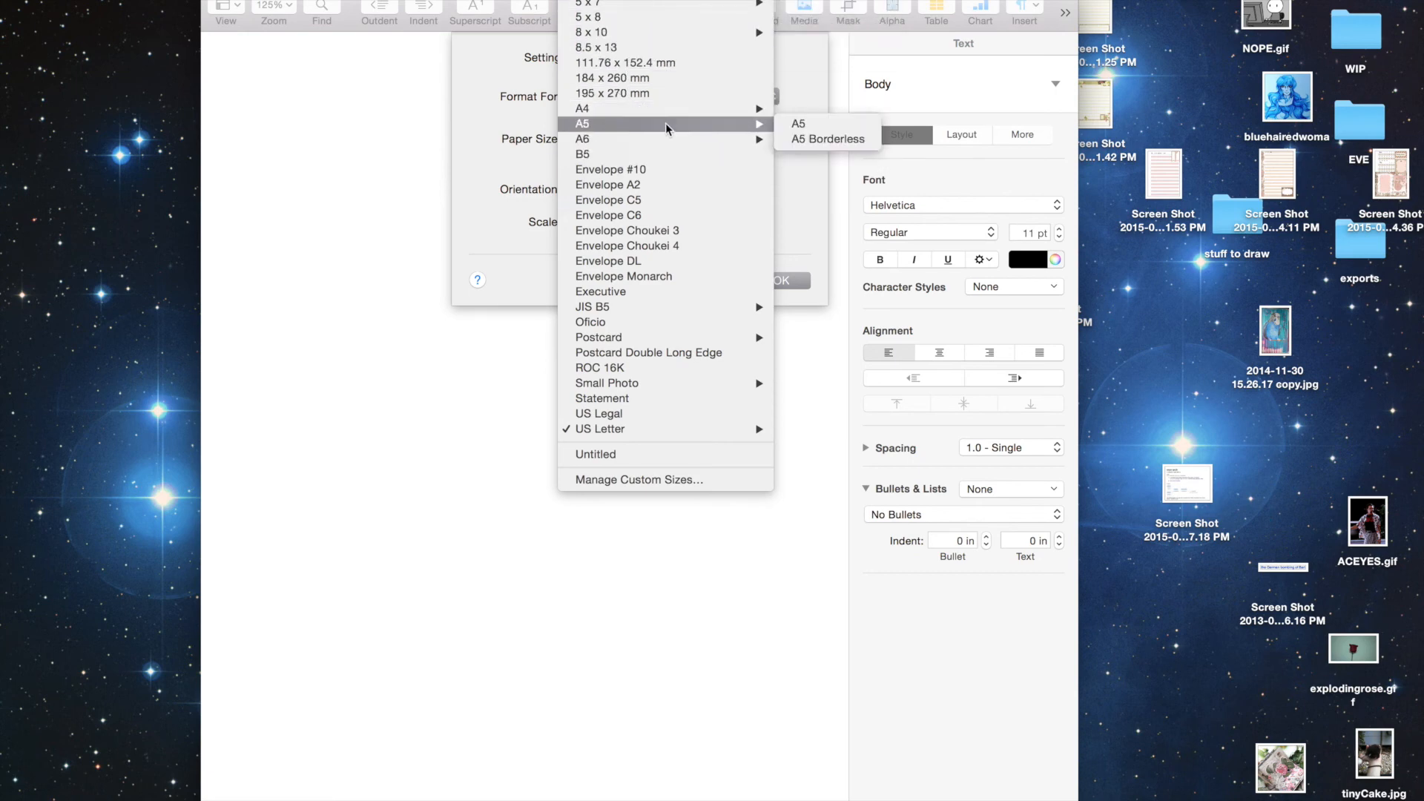
{"action": "left_click", "coordinate": [818, 138]}
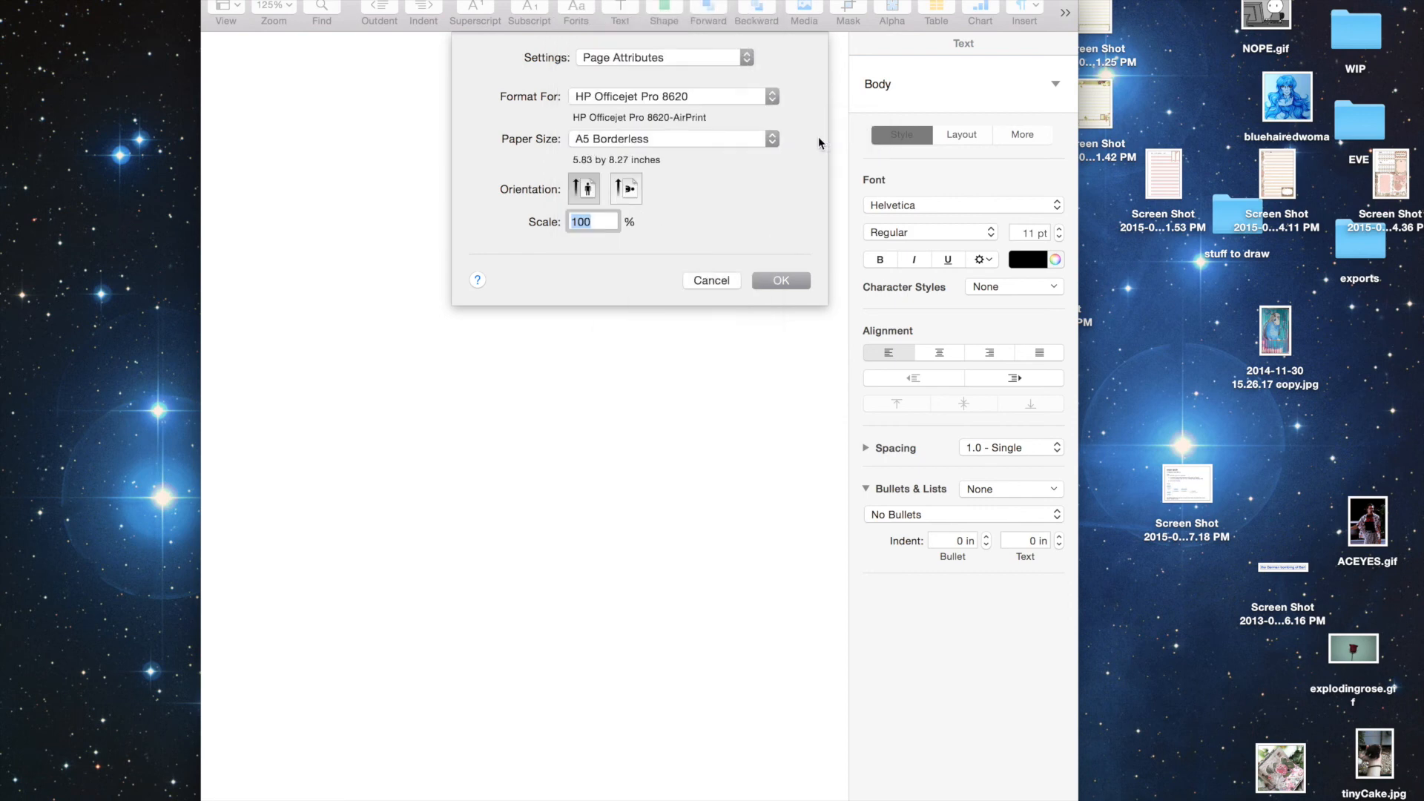
{"action": "left_click", "coordinate": [782, 281]}
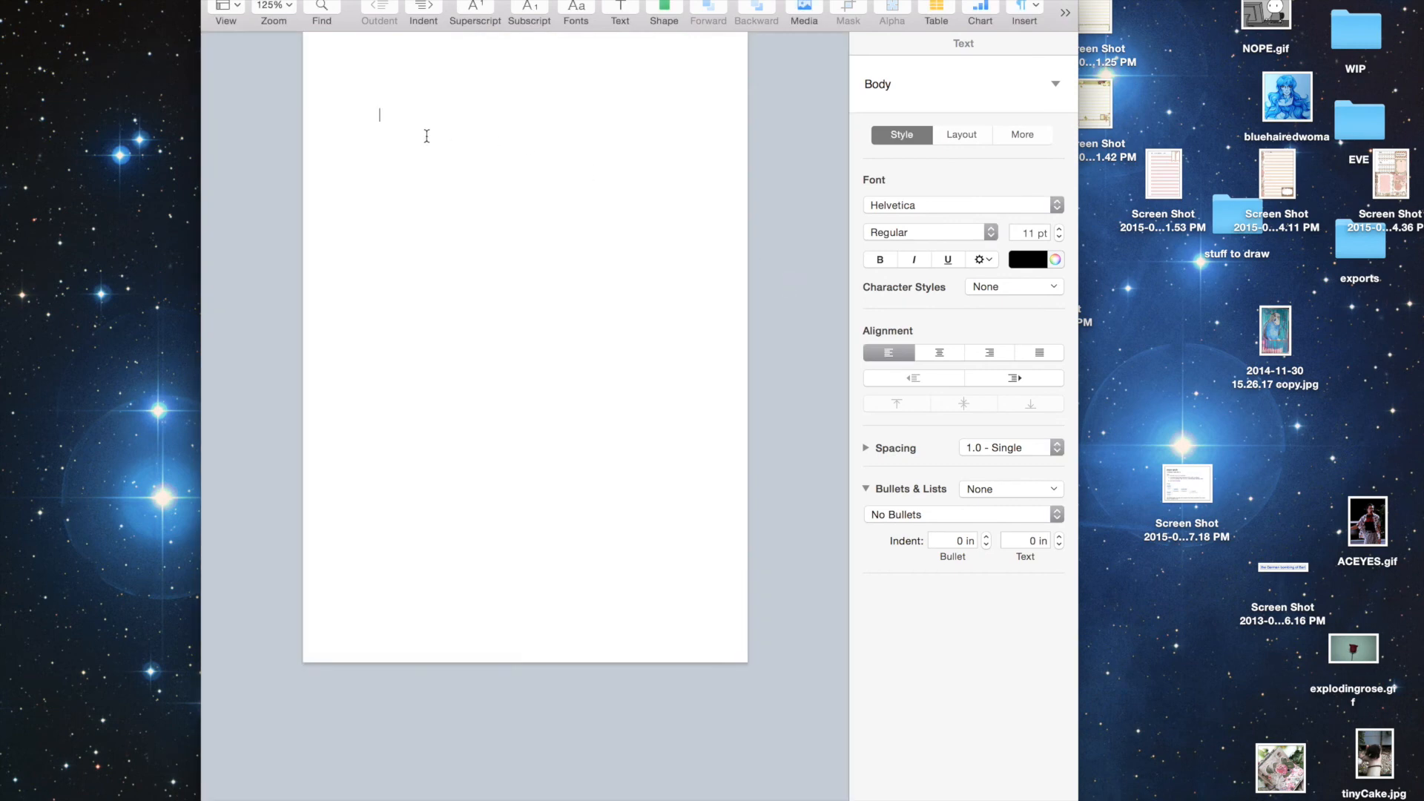
- Switch to Finder and open the scans folder inside Documents
{"action": "left_click", "coordinate": [273, 112]}
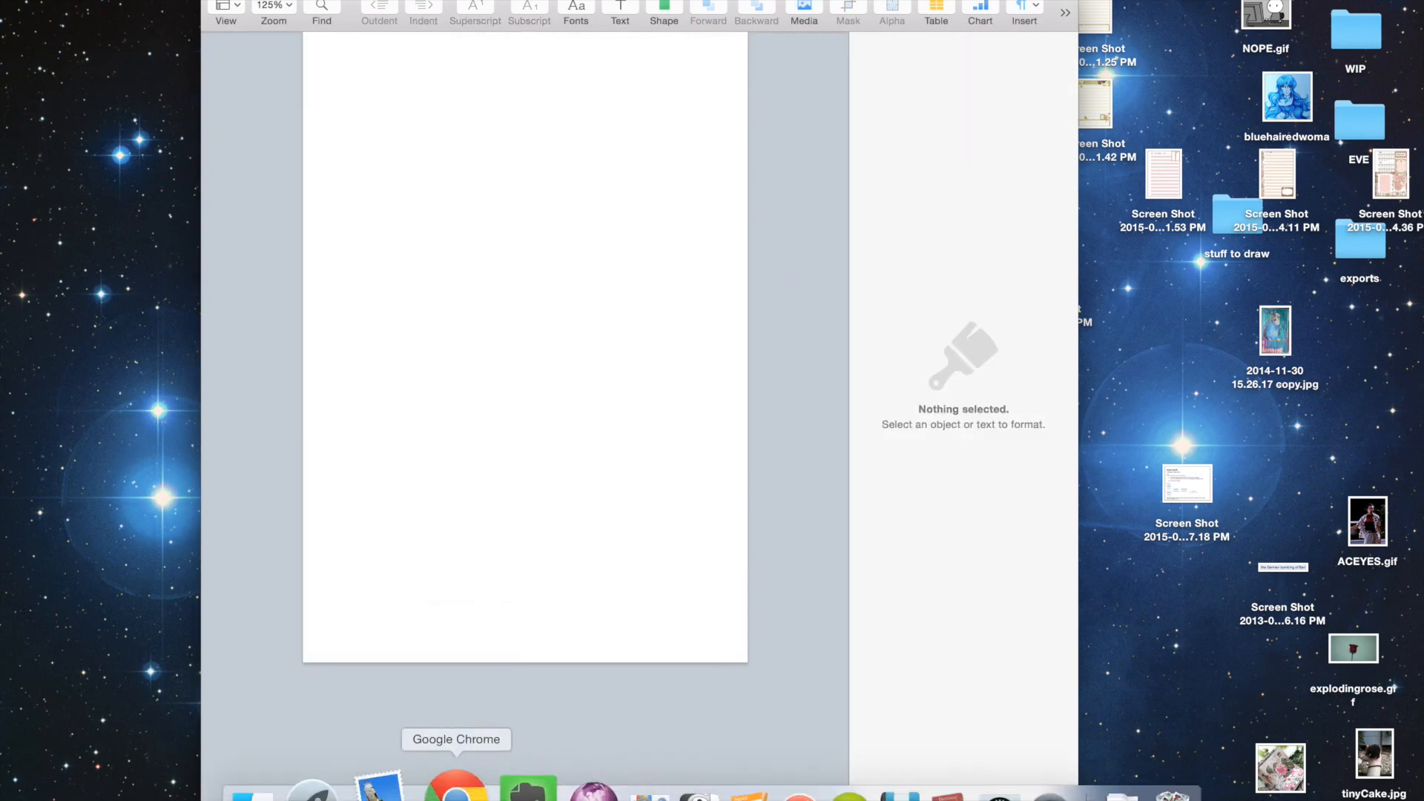
{"action": "left_click", "coordinate": [301, 787]}
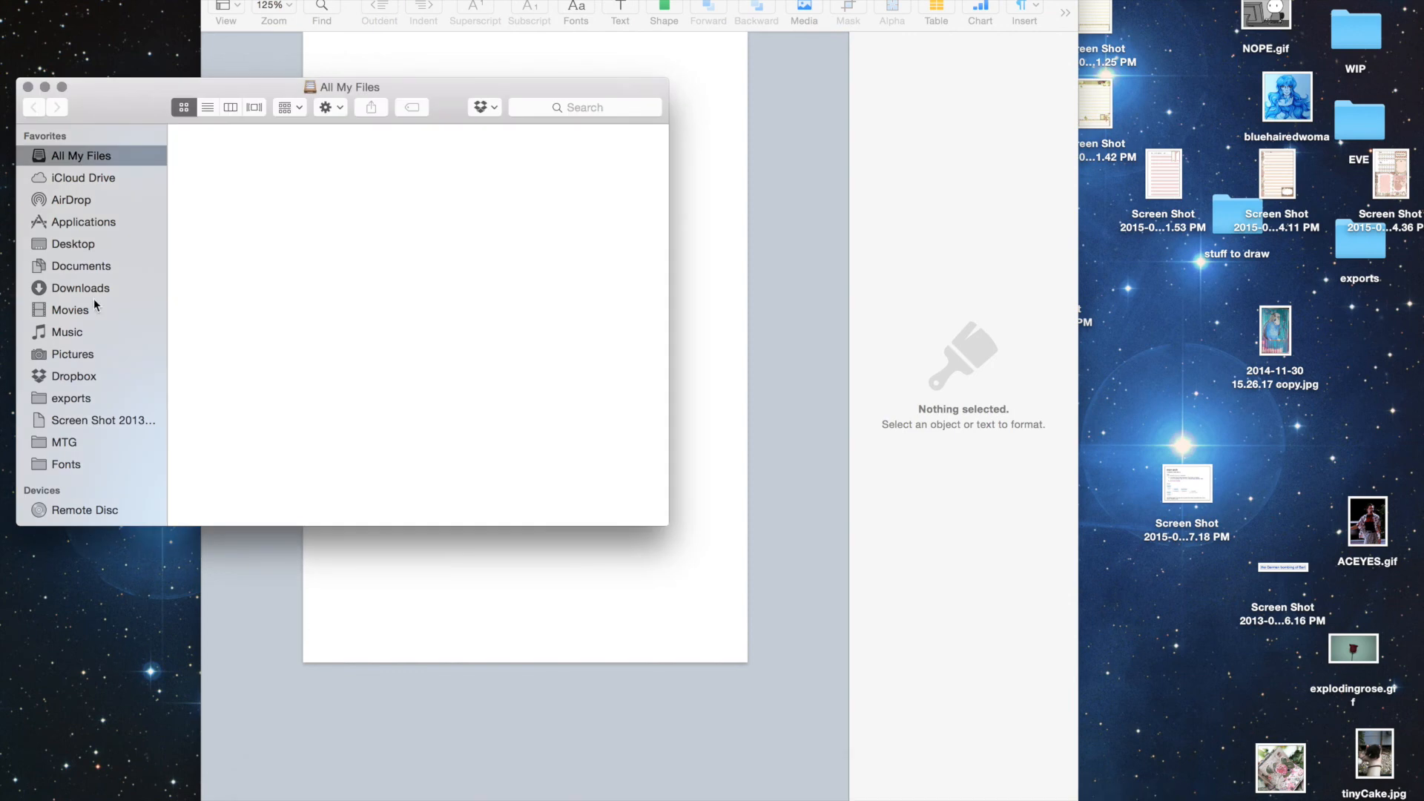
{"action": "left_click", "coordinate": [91, 266]}
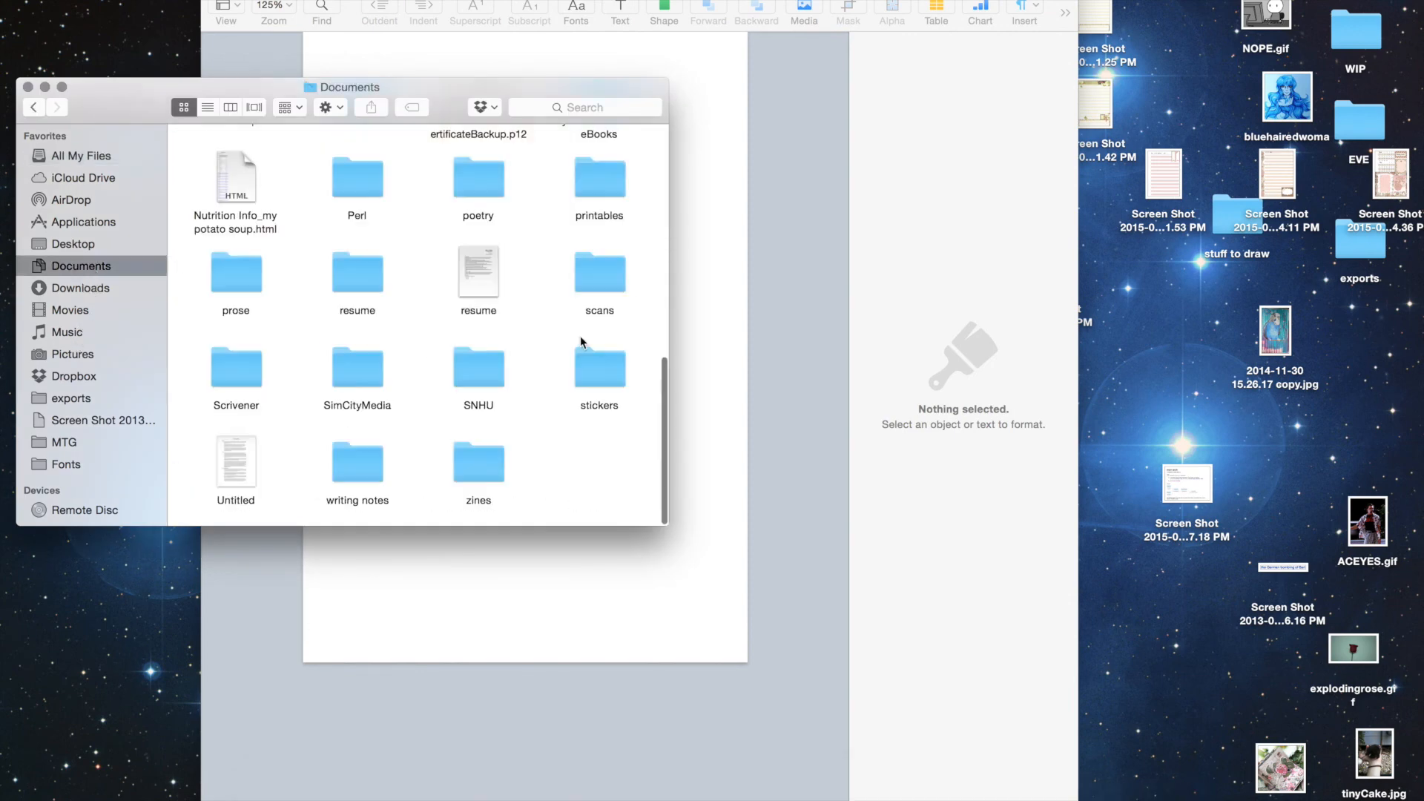
{"action": "double_click", "coordinate": [598, 282]}
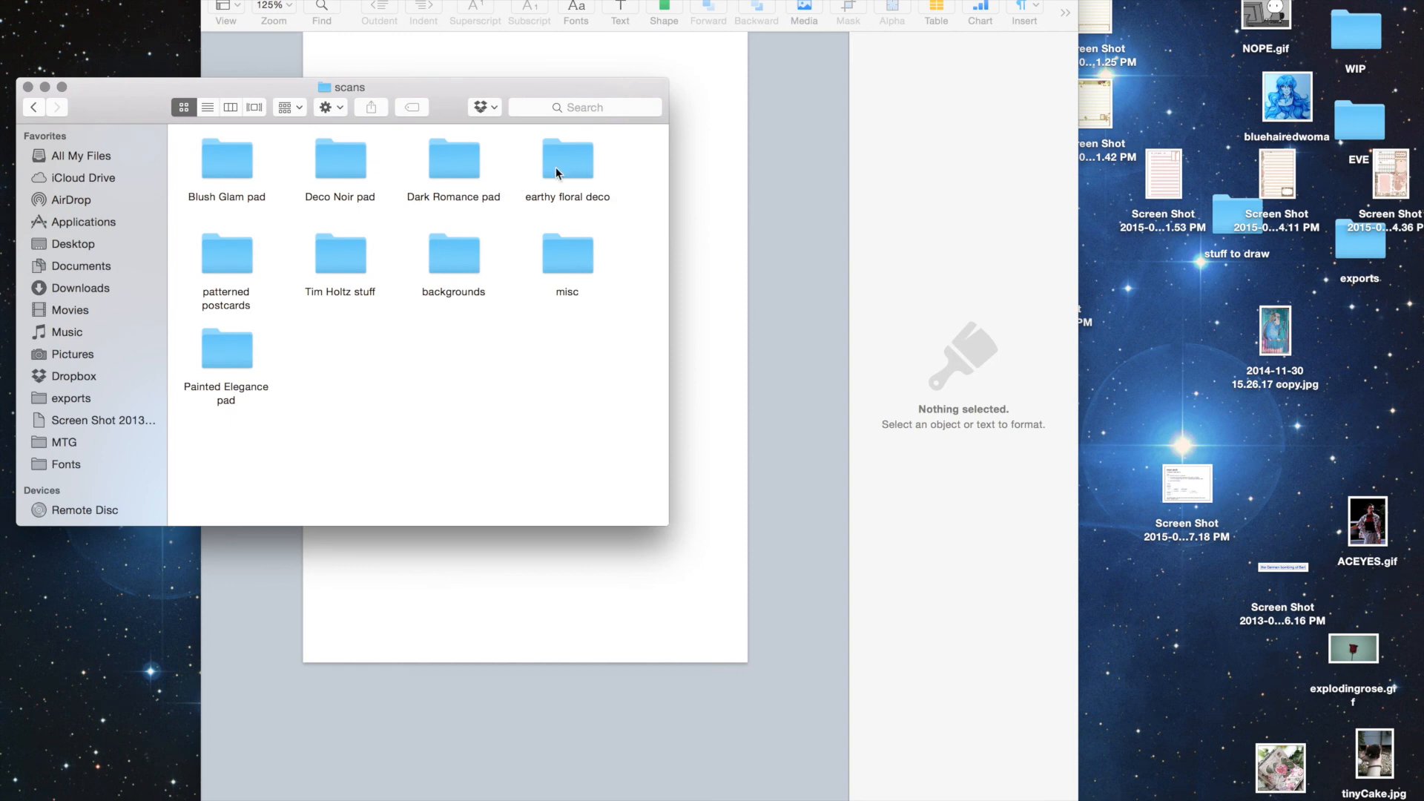
{"action": "double_click", "coordinate": [452, 250]}
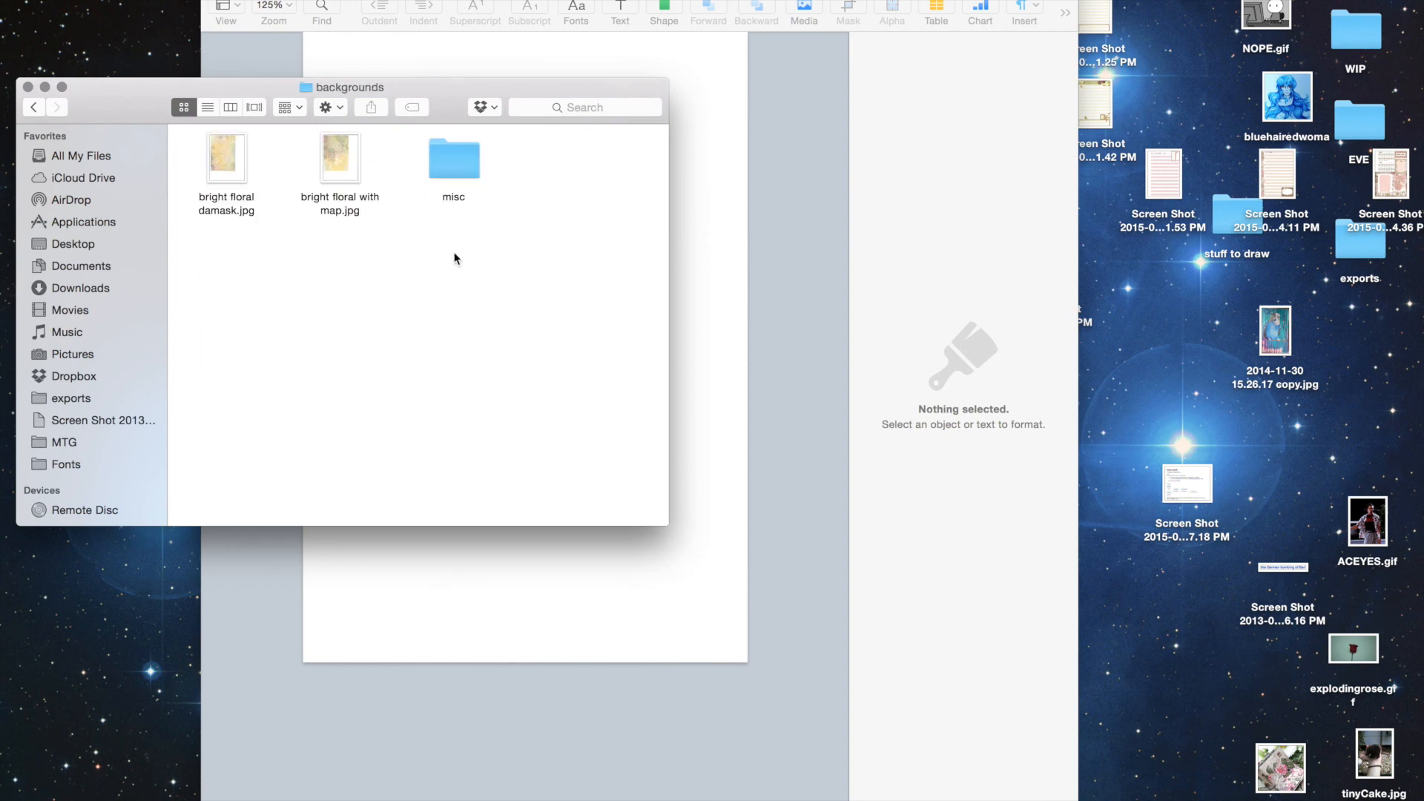
{"action": "double_click", "coordinate": [453, 172]}
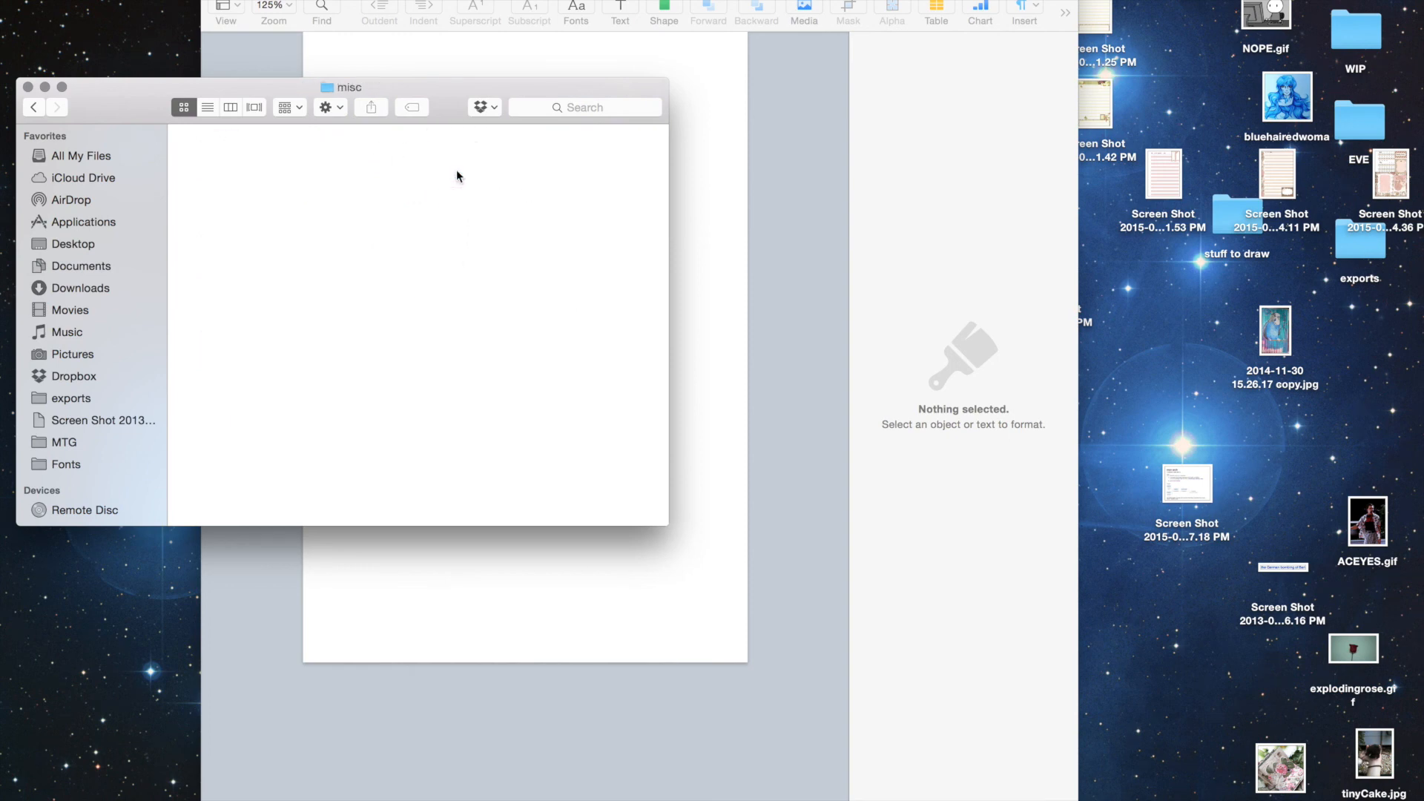
{"action": "left_click", "coordinate": [33, 106]}
{"action": "left_click", "coordinate": [33, 107]}
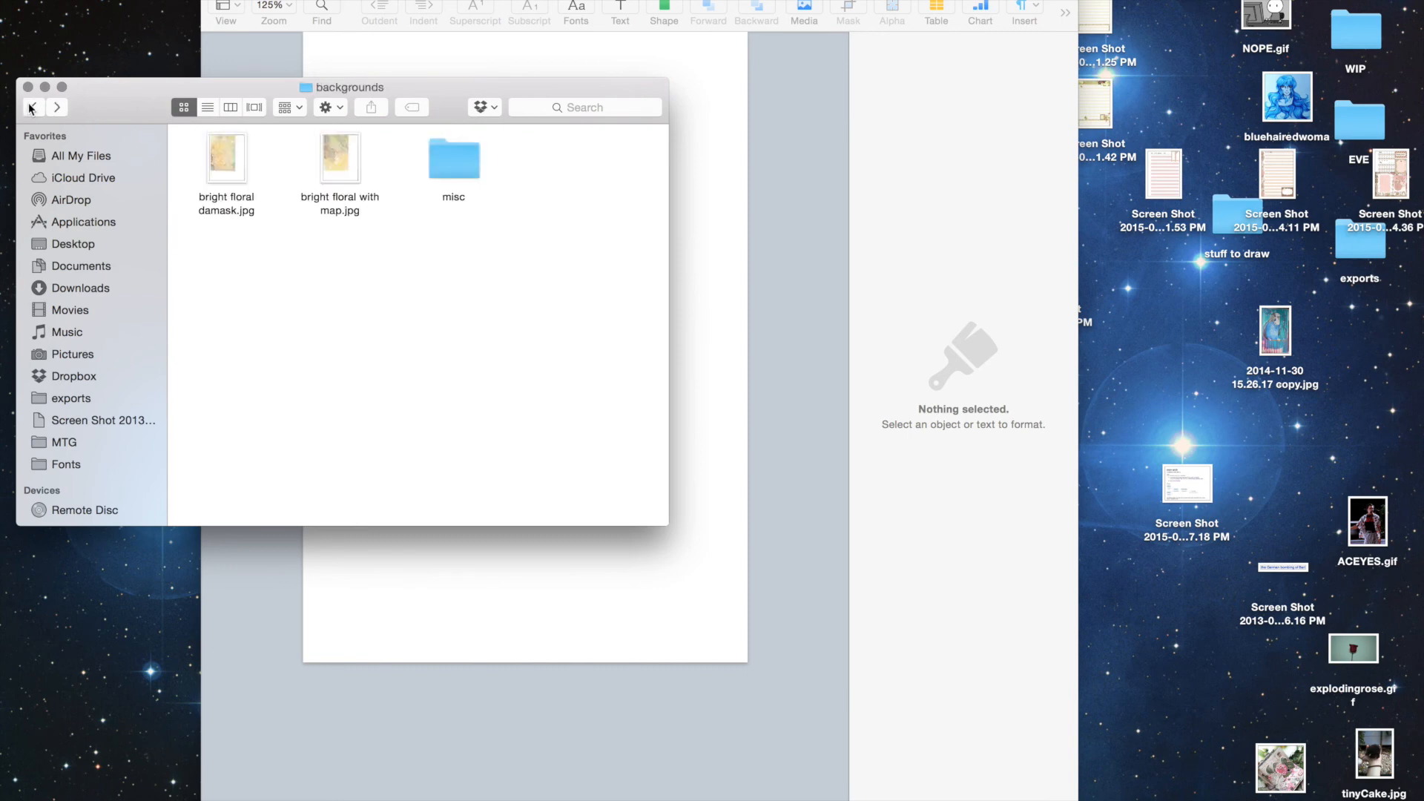
- Open watercolor roses.jpg from the Painted Elegance pad folder in Preview
{"action": "double_click", "coordinate": [214, 358]}
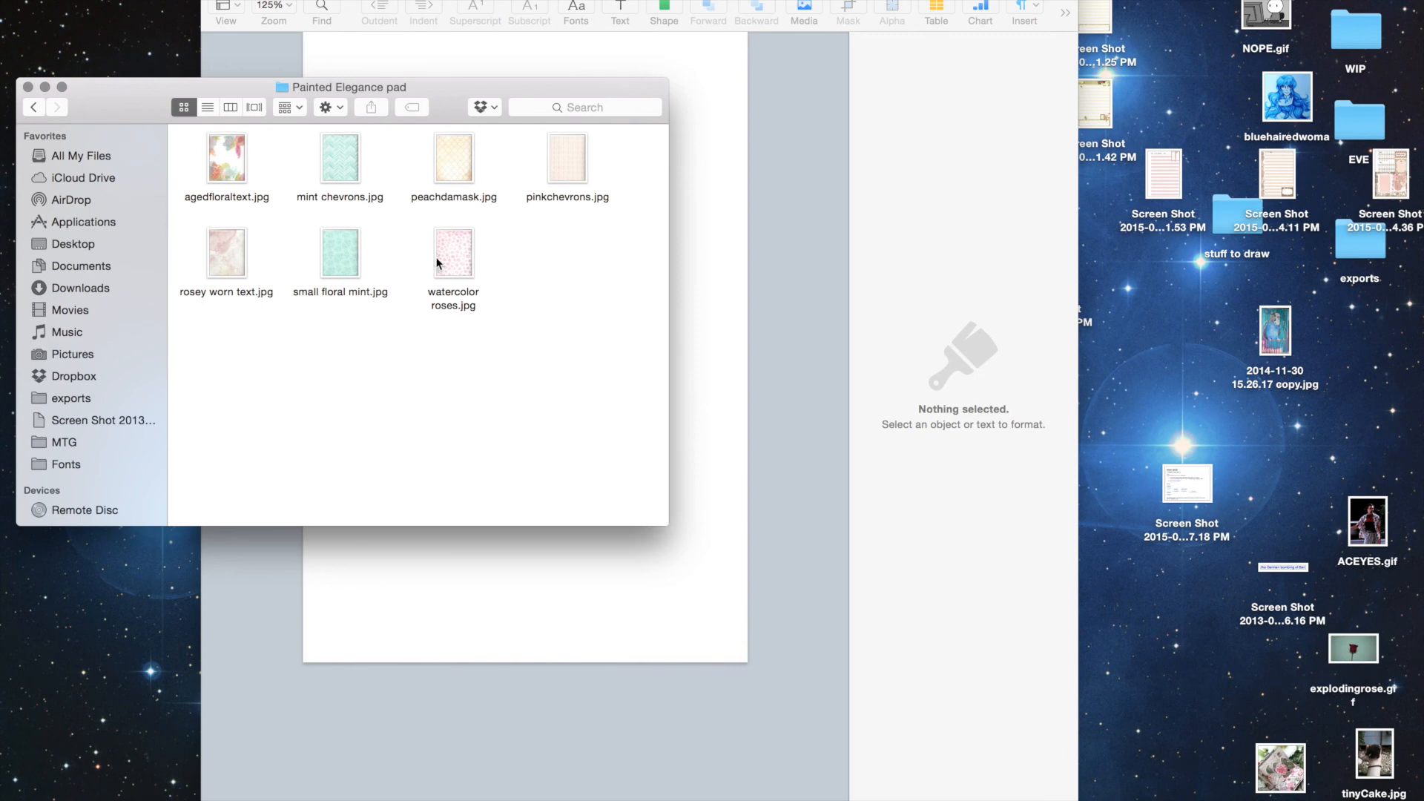
{"action": "mouse_move", "coordinate": [456, 259]}
{"action": "left_mouse_down"}
{"action": "mouse_move", "coordinate": [604, 248]}
{"action": "mouse_move", "coordinate": [439, 260]}
{"action": "left_mouse_up"}
{"action": "double_click", "coordinate": [446, 257]}
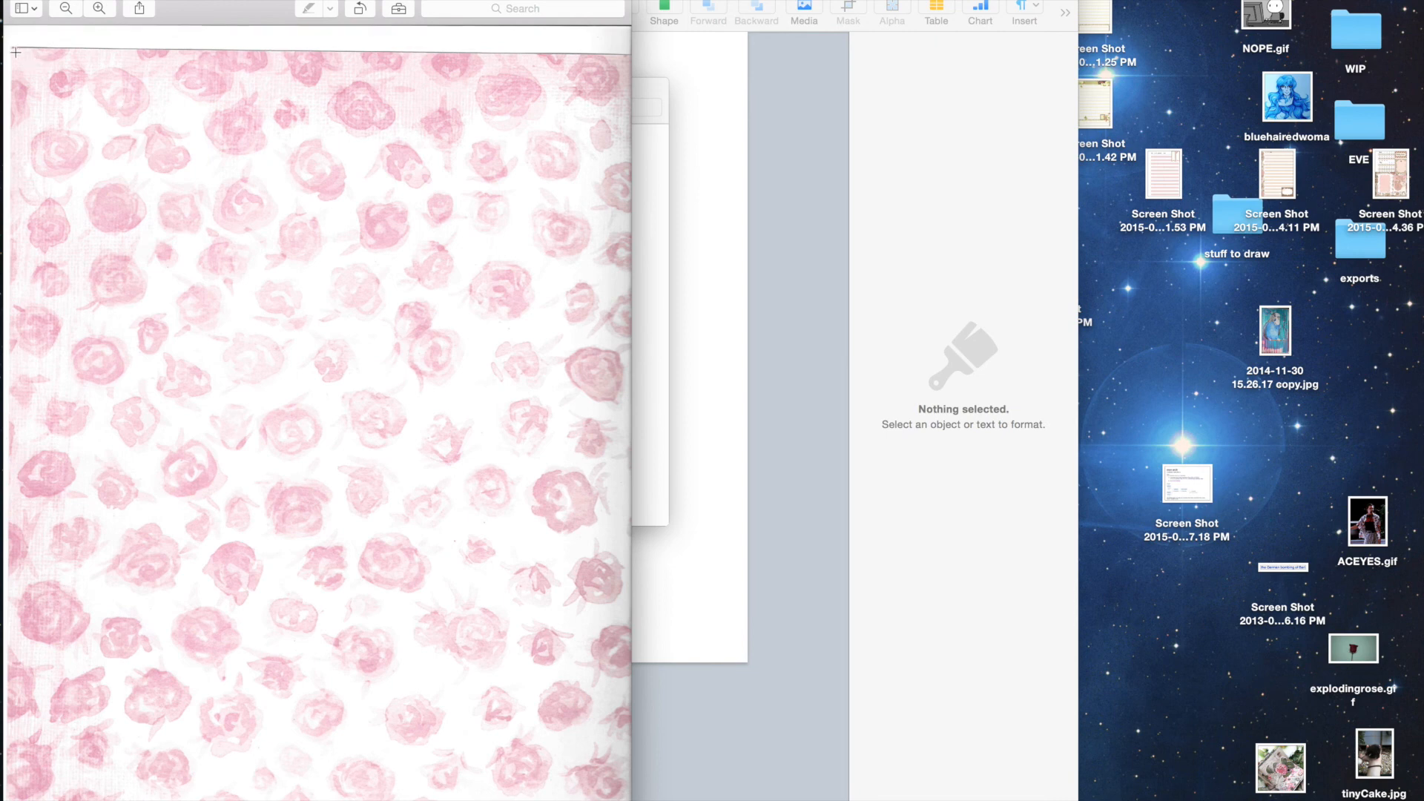
- Copy the rose pattern from just inside the scan's edges and paste it onto the blank page in Pages
{"action": "left_click_drag", "start_coordinate": [16, 52], "coordinate": [620, 800]}
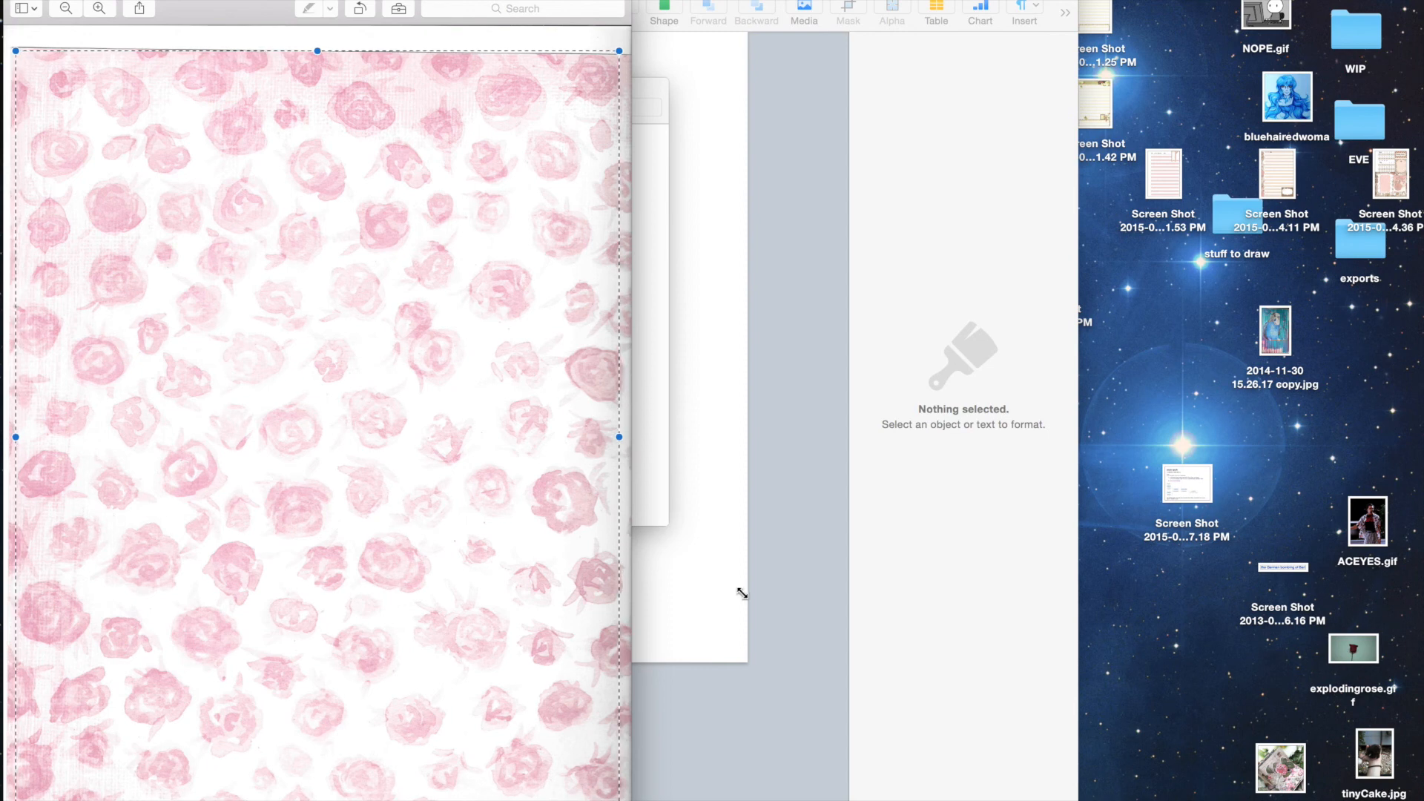
{"action": "left_click", "coordinate": [801, 467]}
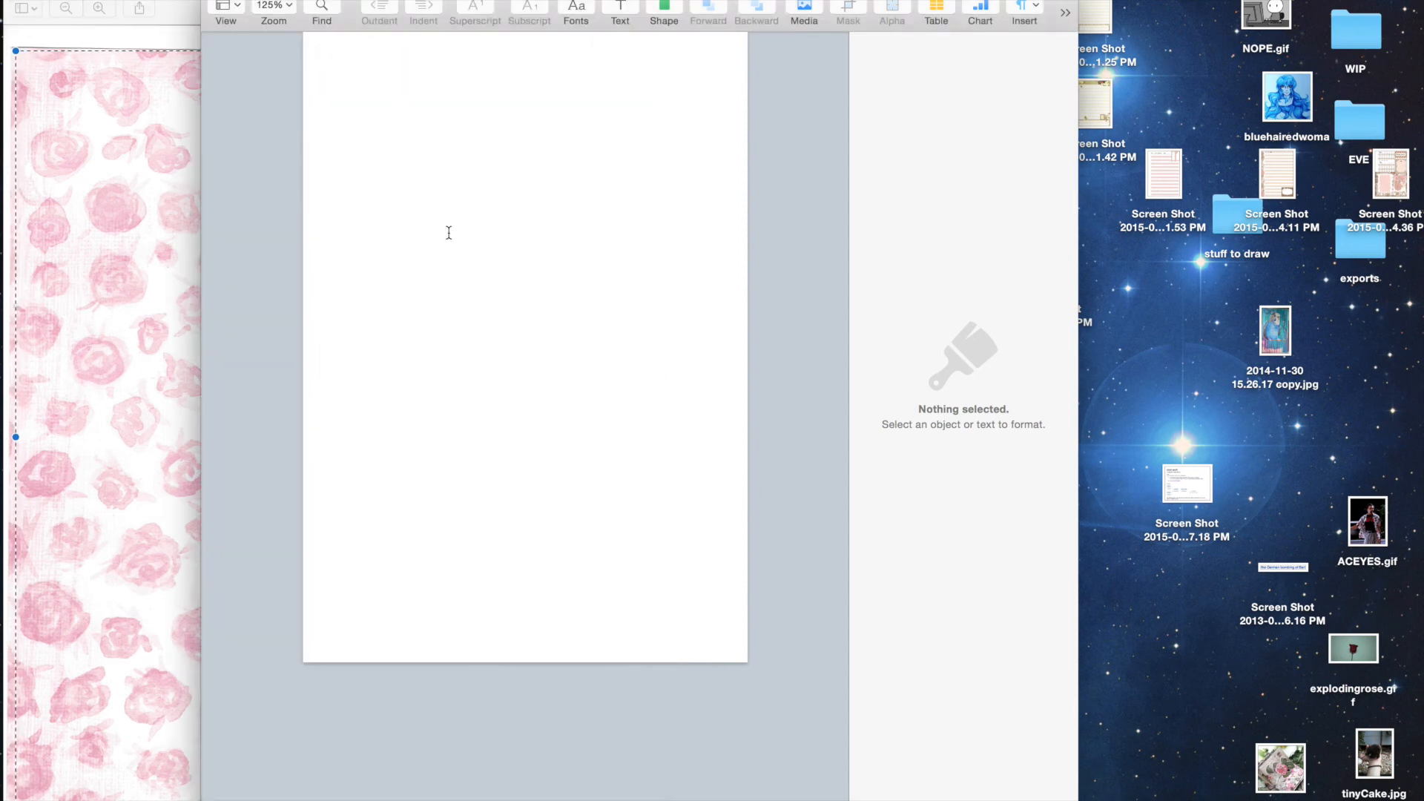
{"action": "left_click", "coordinate": [449, 232]}
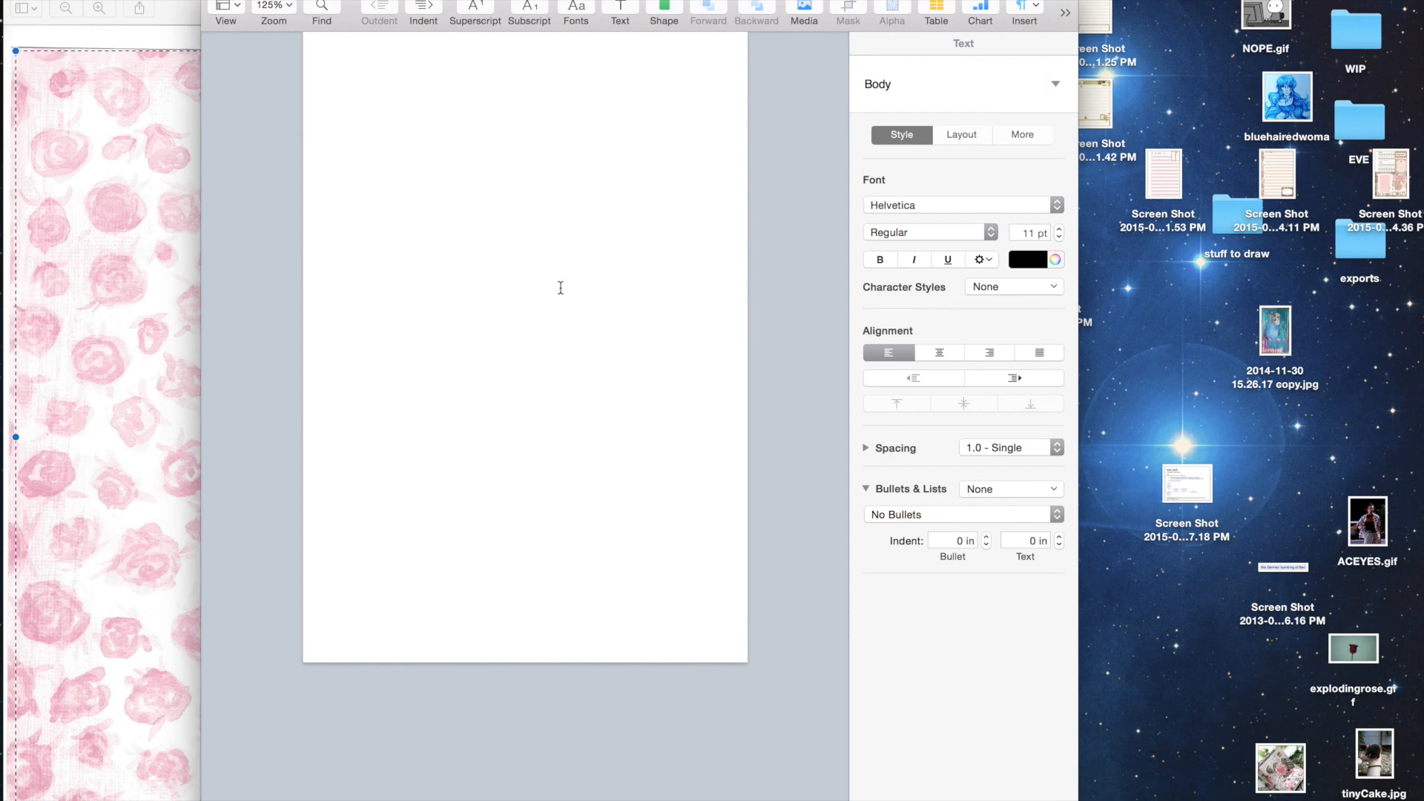
{"action": "key", "text": "super+v"}
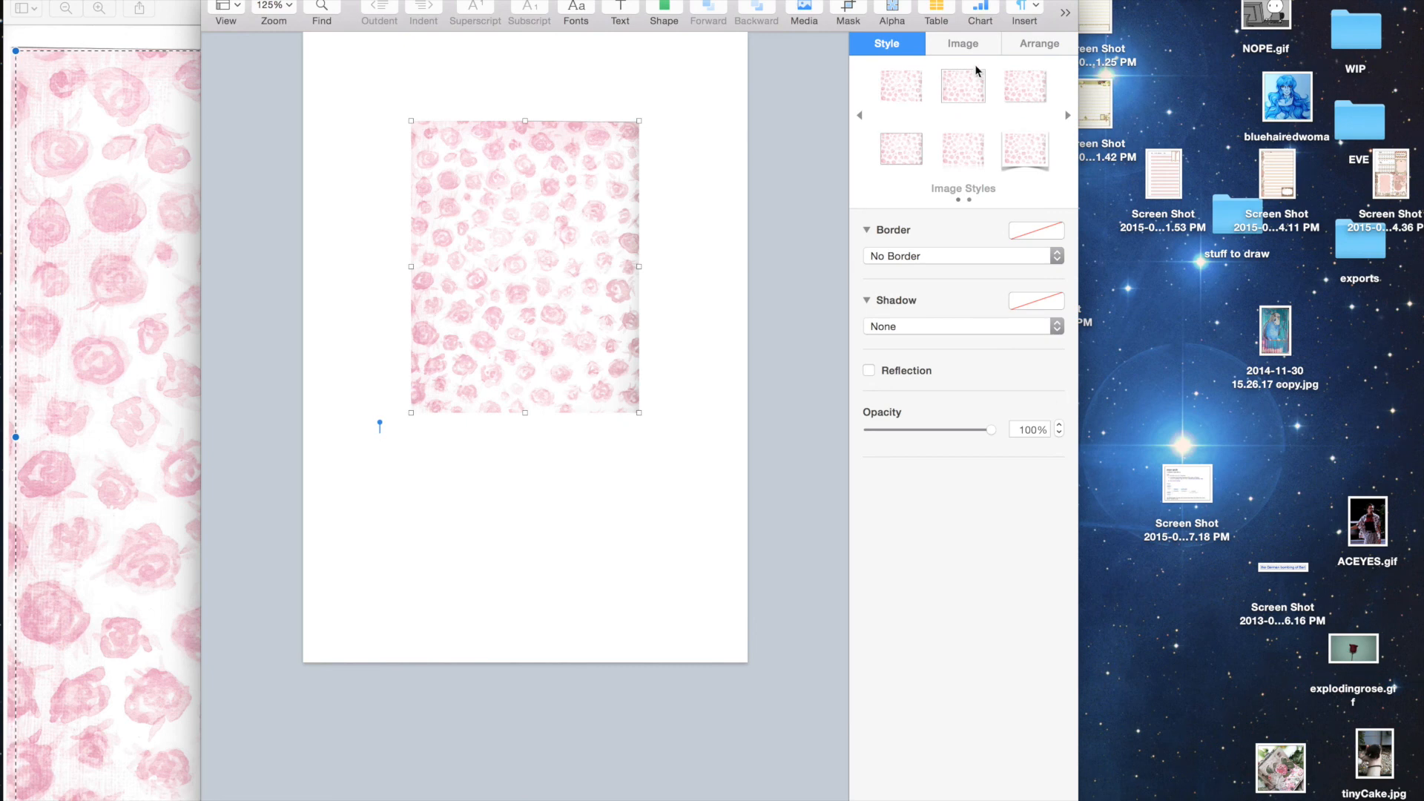
- Set the pasted rose image to Stay on Page with text wrap None
{"action": "left_click", "coordinate": [1027, 48]}
{"action": "left_click", "coordinate": [906, 98]}
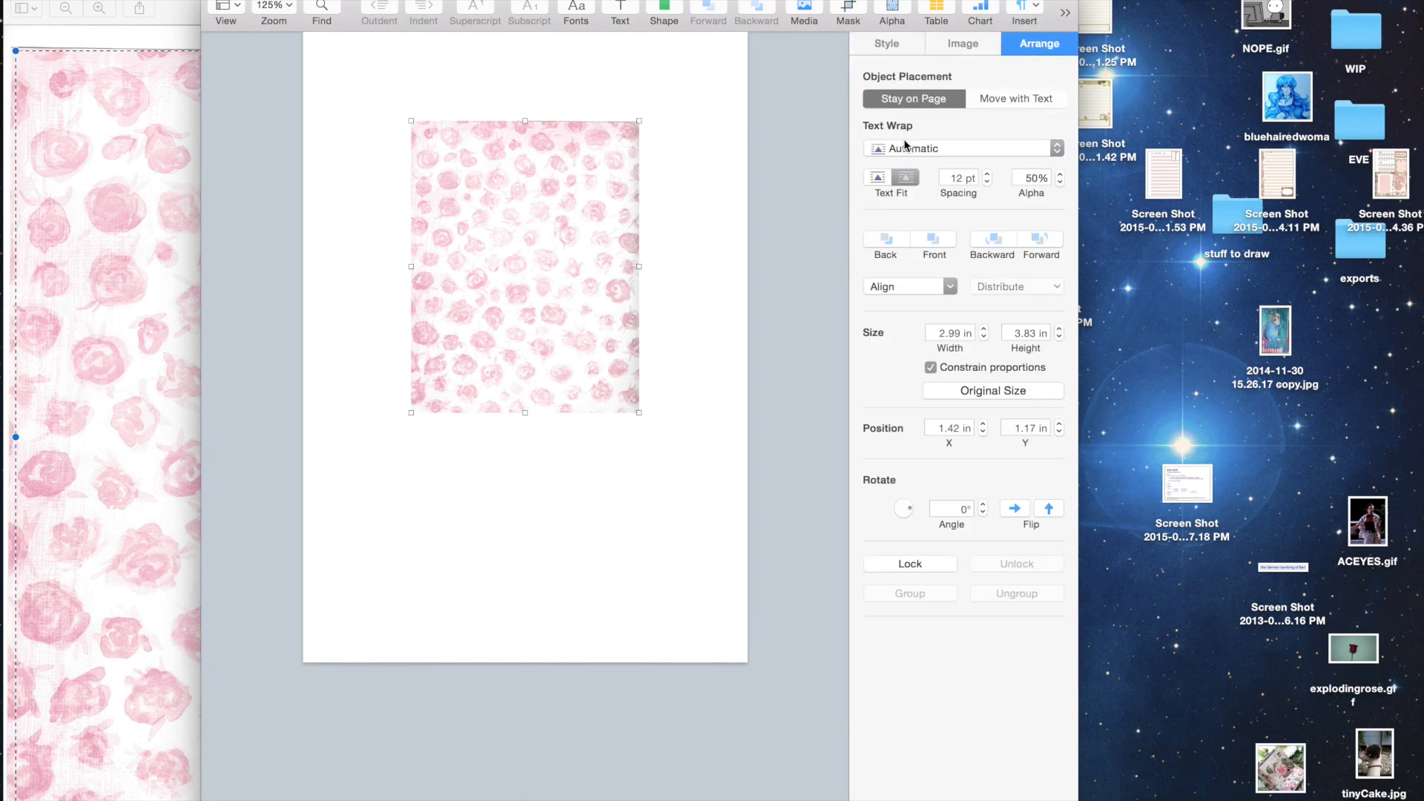
{"action": "left_click", "coordinate": [906, 148]}
{"action": "left_click", "coordinate": [897, 213]}
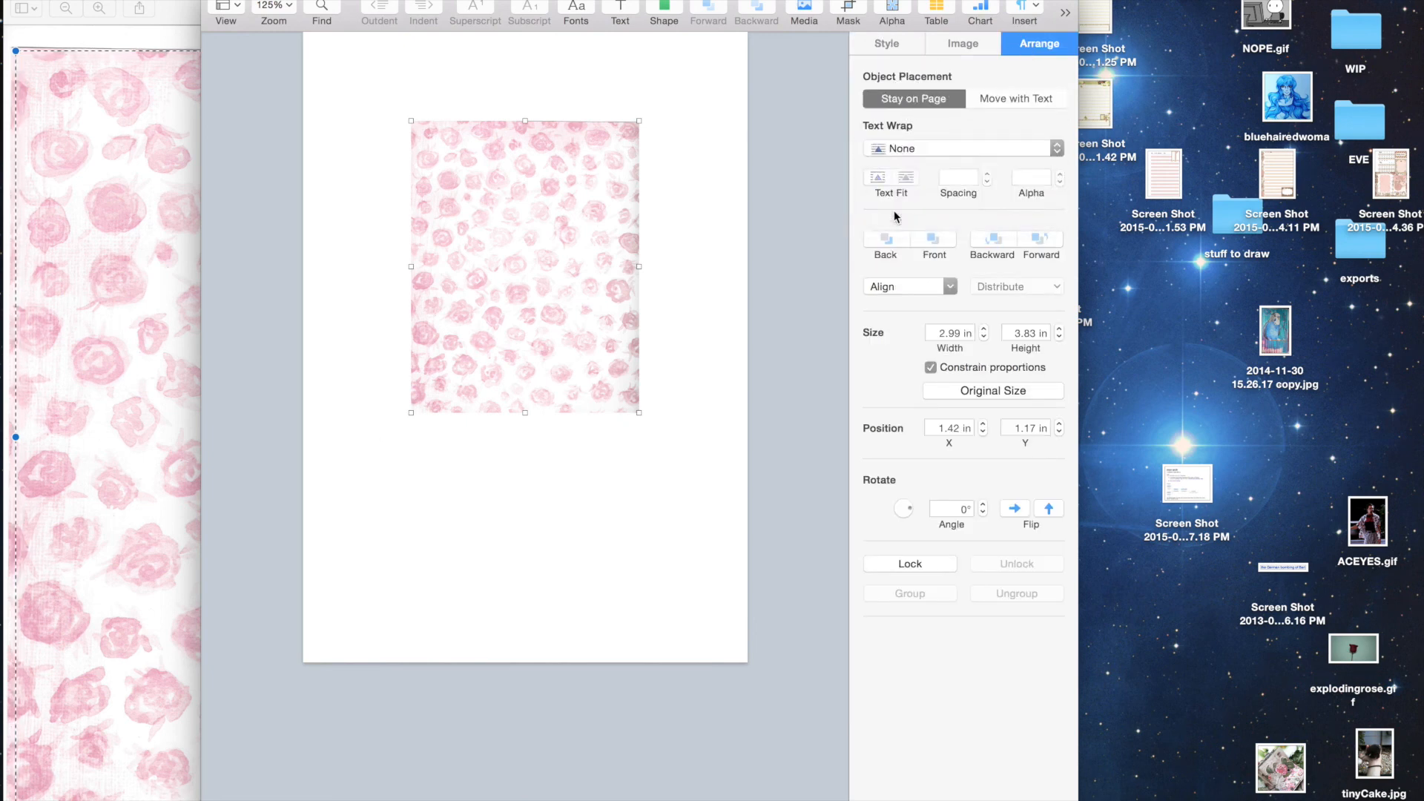
- Align the rose image with the page edges and enlarge it proportionally until it covers the whole page as a background
{"action": "left_click_drag", "start_coordinate": [470, 359], "coordinate": [434, 248]}
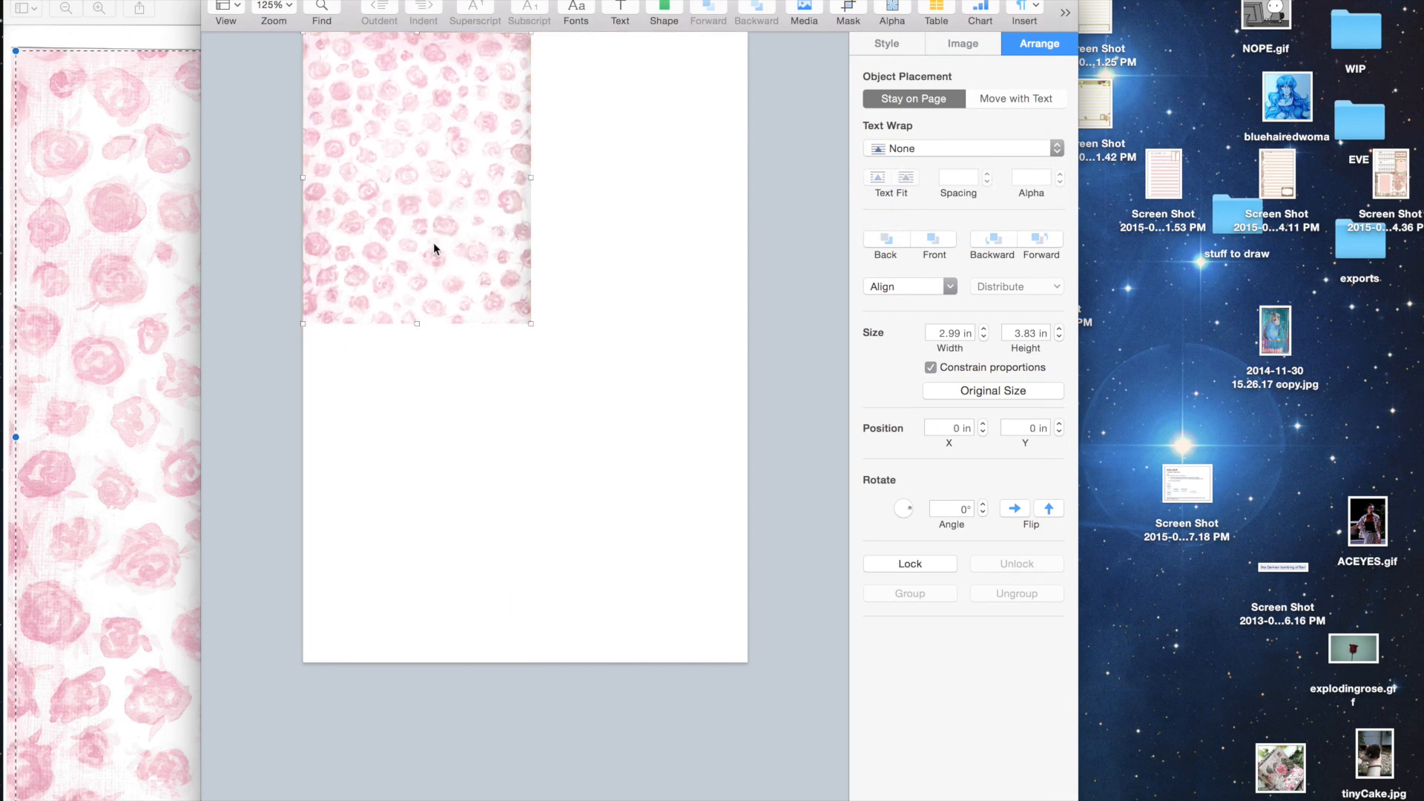
{"action": "left_click_drag", "start_coordinate": [531, 323], "coordinate": [758, 629]}
{"action": "left_click_drag", "start_coordinate": [665, 473], "coordinate": [669, 519]}
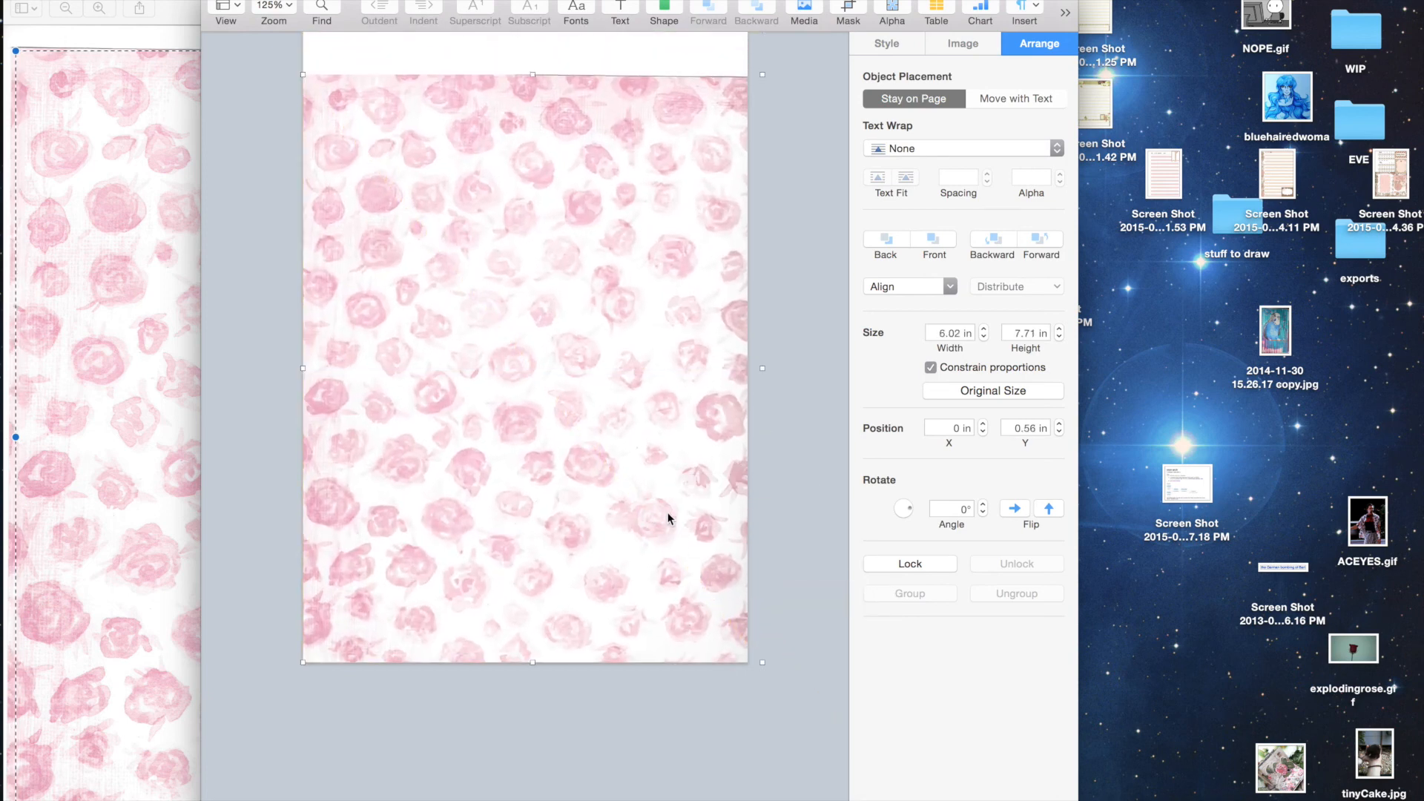
{"action": "left_click_drag", "start_coordinate": [533, 74], "coordinate": [527, 32]}
{"action": "left_click_drag", "start_coordinate": [603, 280], "coordinate": [619, 283]}
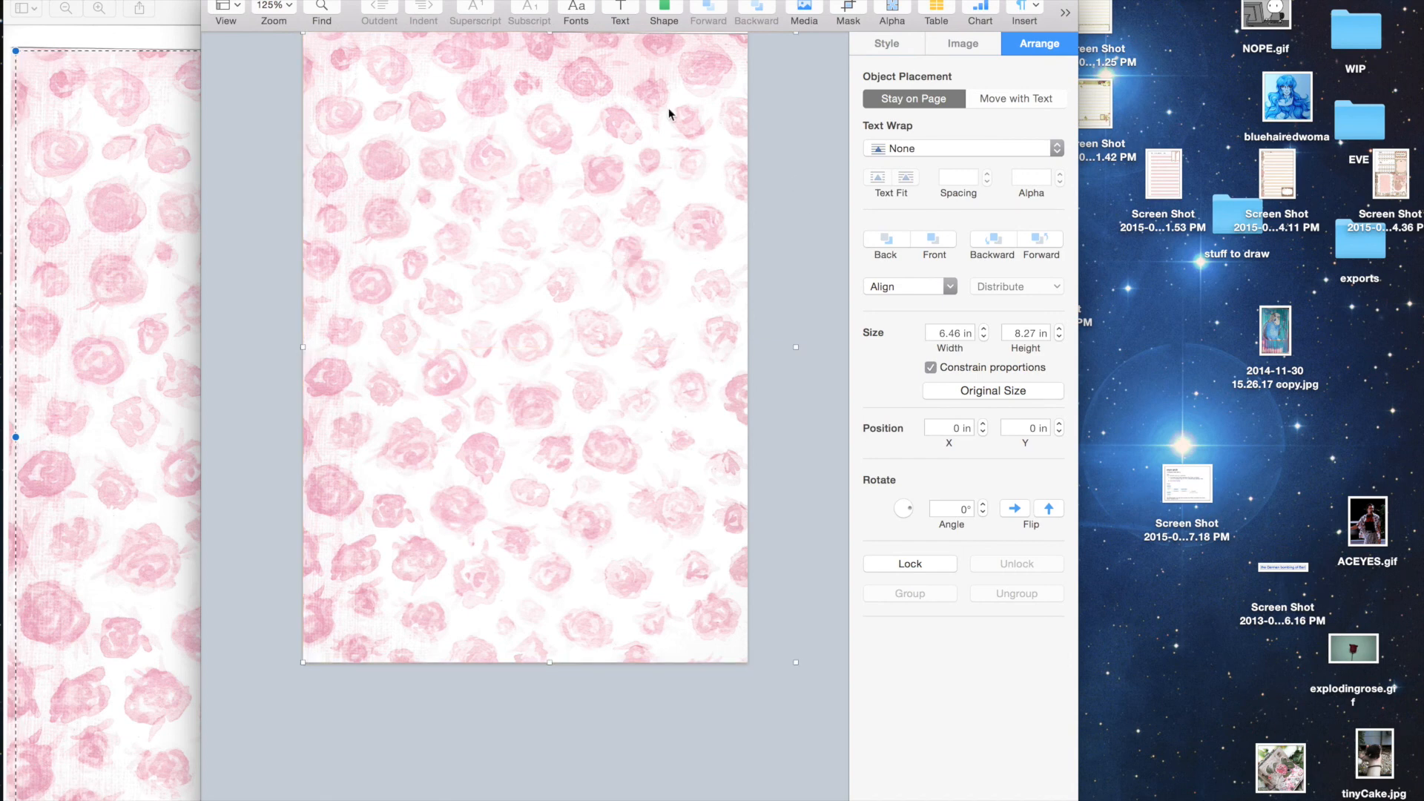
{"action": "left_click_drag", "start_coordinate": [550, 33], "coordinate": [550, 27]}
{"action": "left_click", "coordinate": [803, 322]}
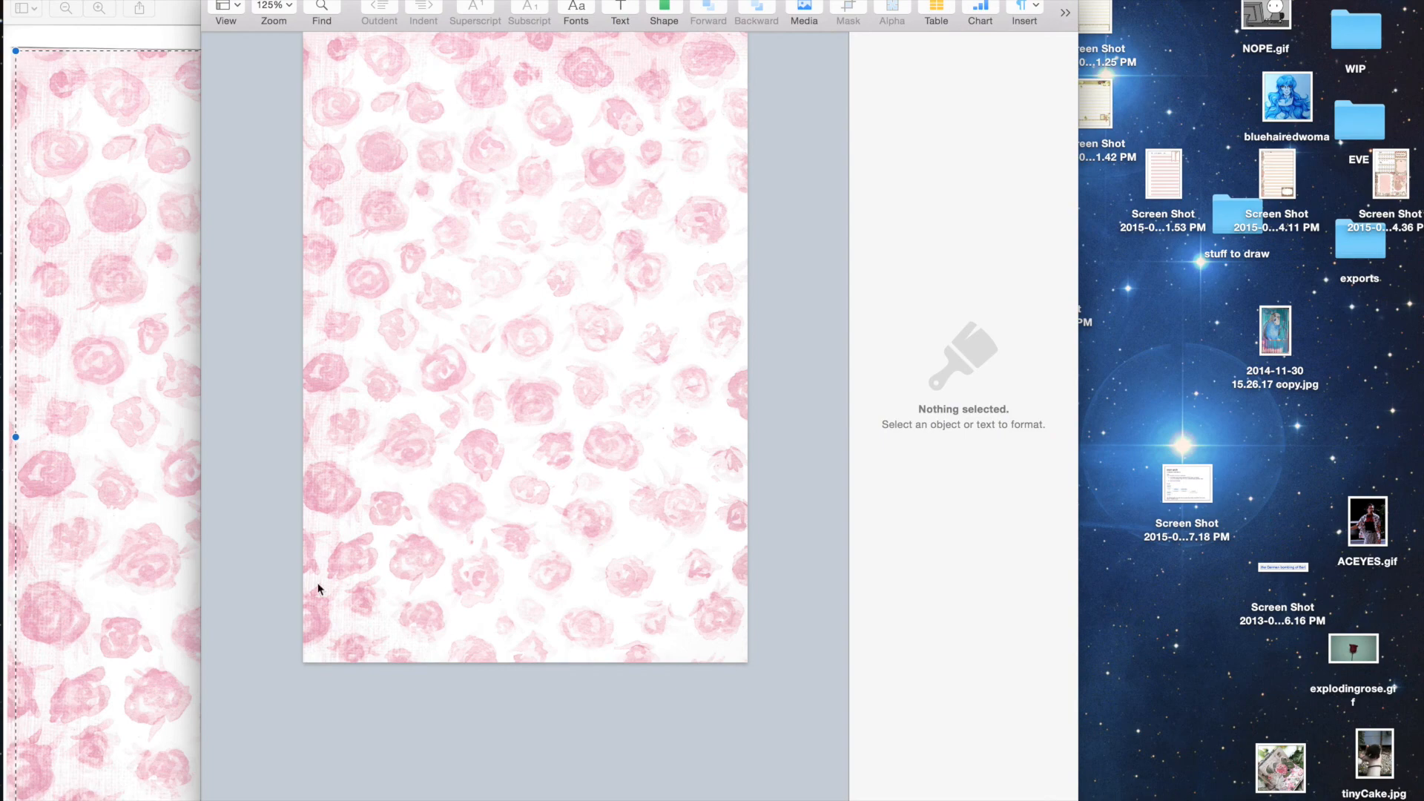
- Close the watercolor roses scan in Preview and return to the Painted Elegance pad folder in Finder
{"action": "left_click", "coordinate": [70, 360]}
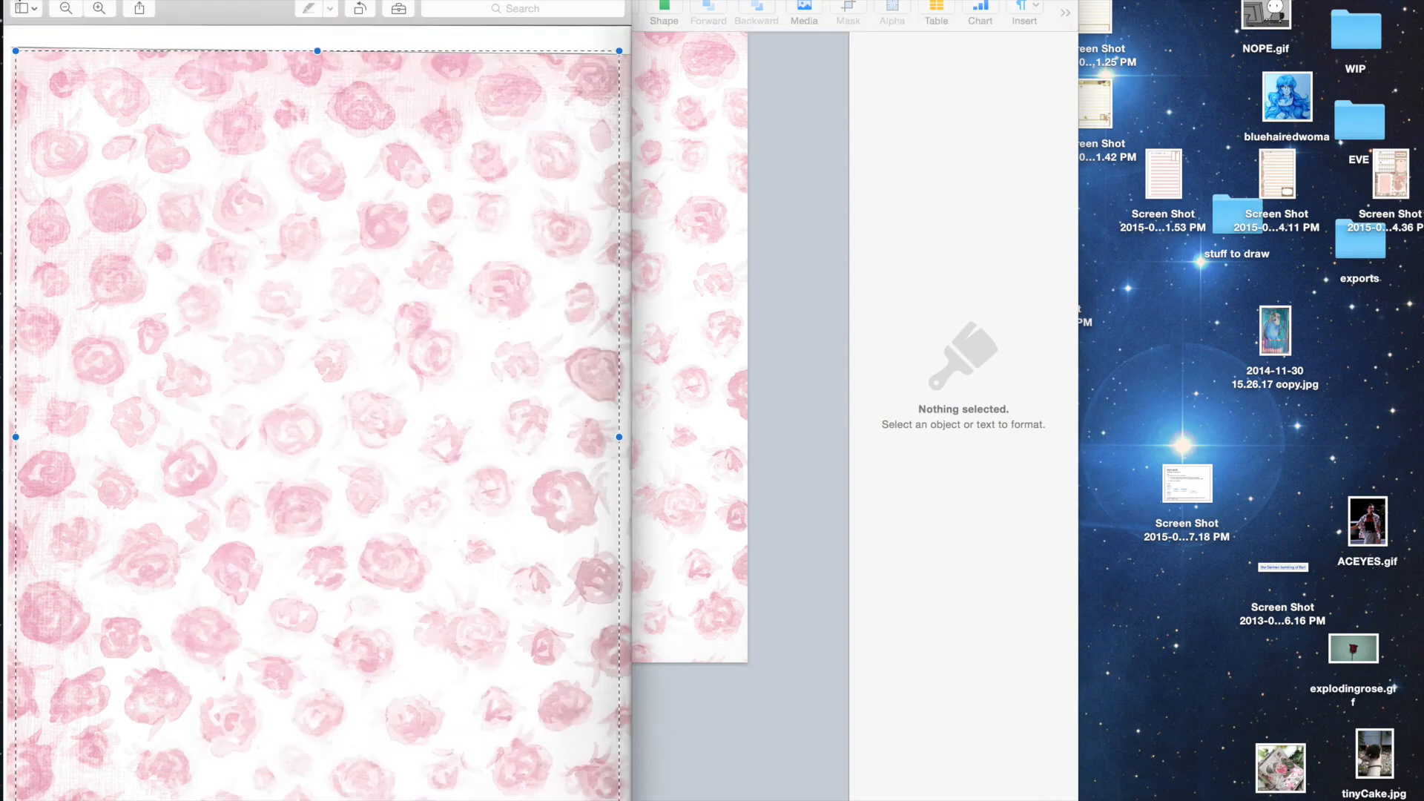
{"action": "left_click", "coordinate": [15, 1]}
{"action": "left_click", "coordinate": [170, 265]}
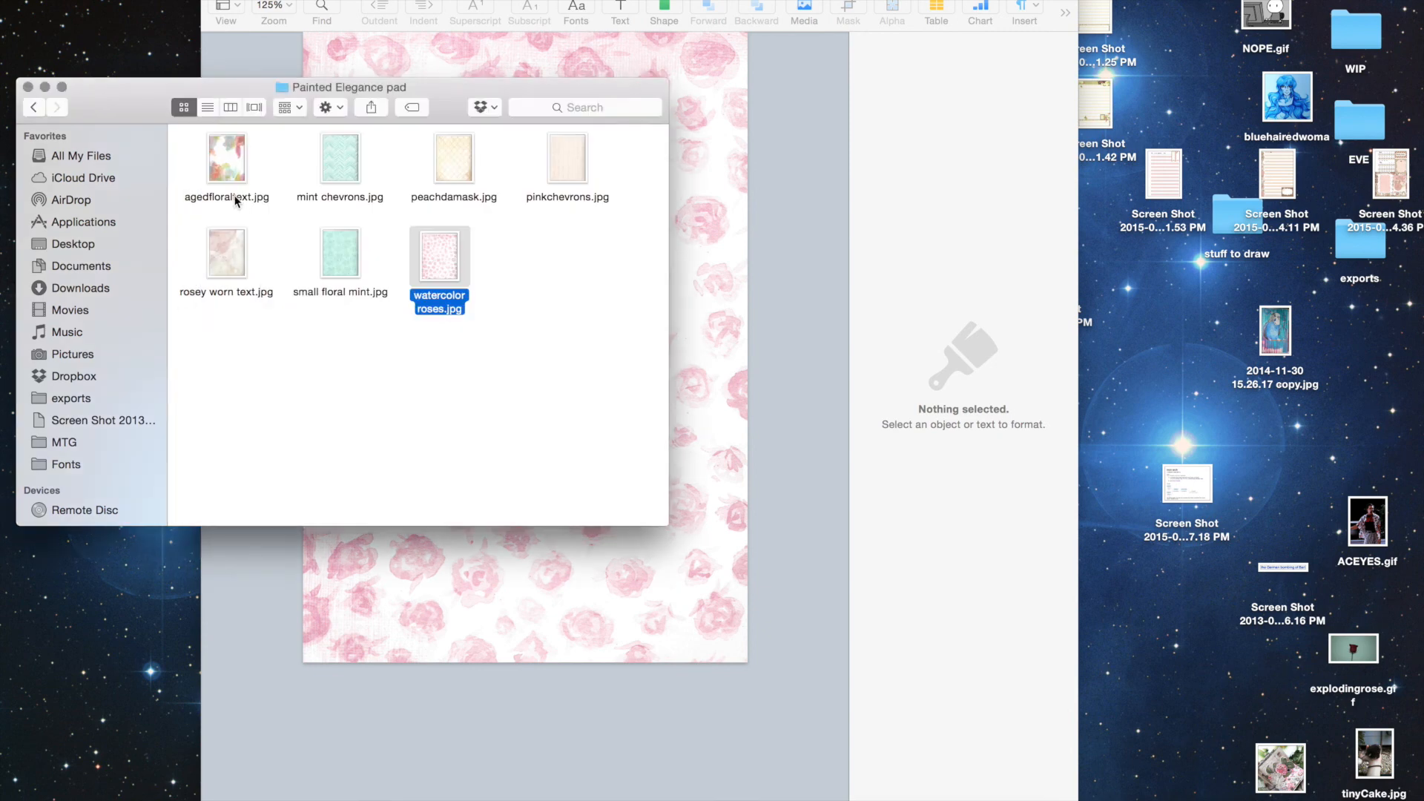
{"action": "left_click", "coordinate": [285, 153]}
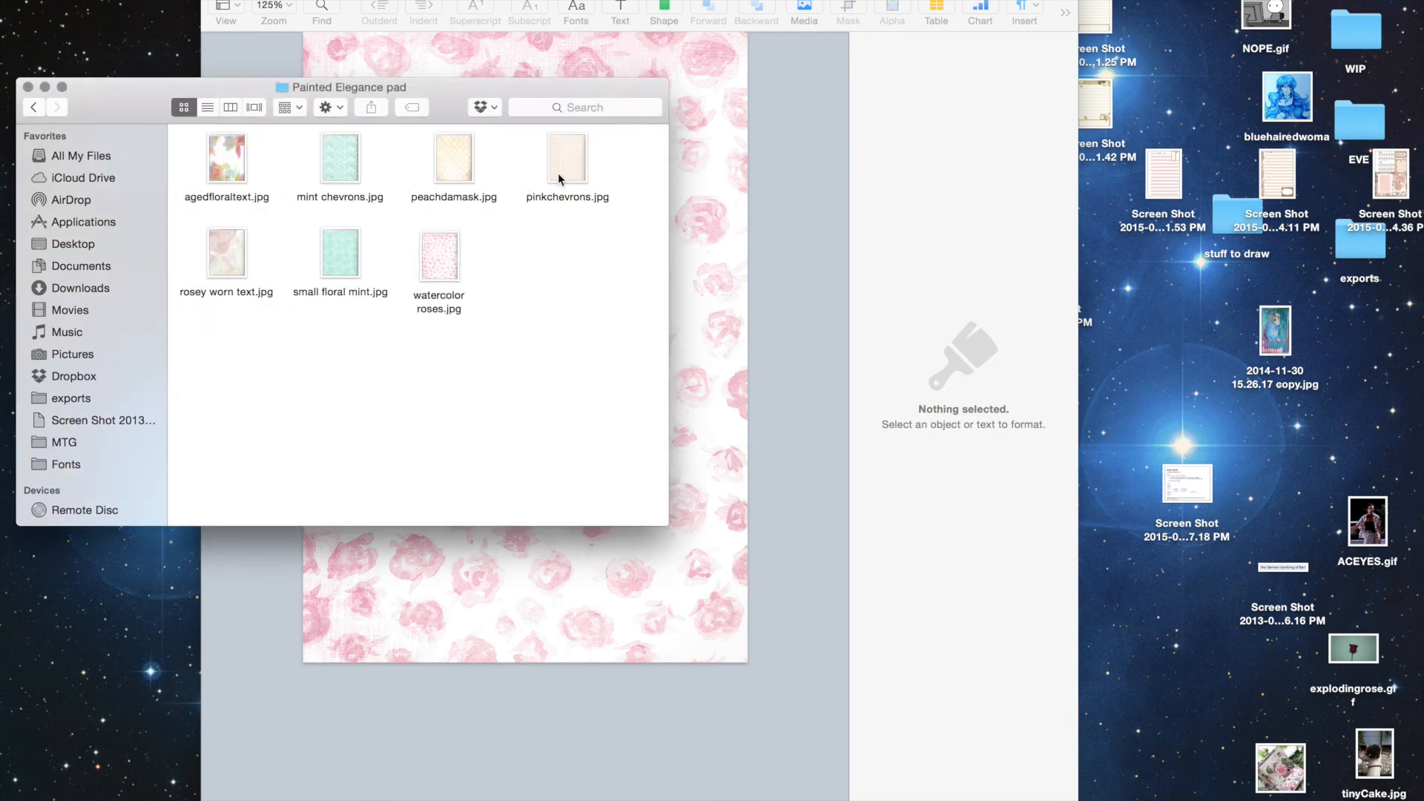
{"action": "left_click", "coordinate": [562, 155]}
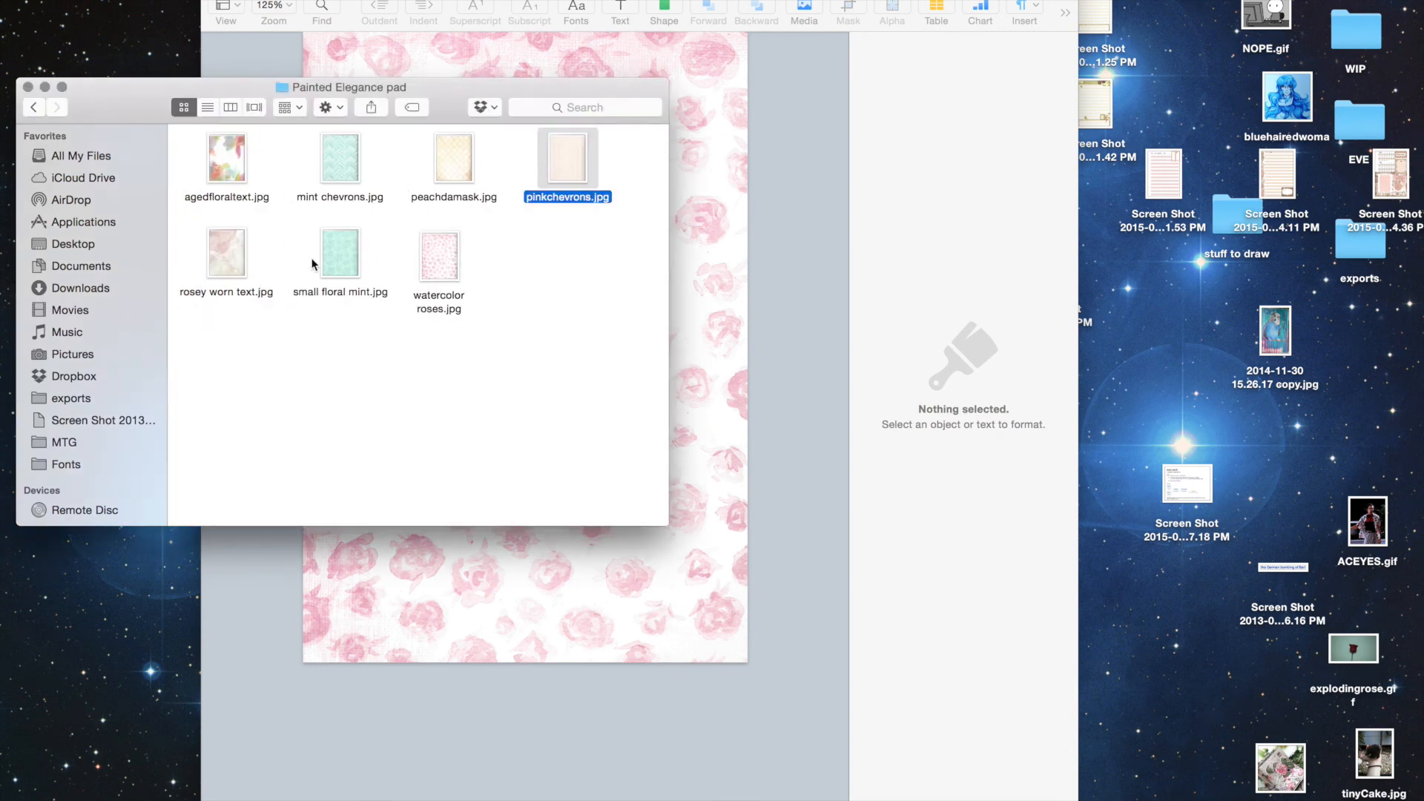
{"action": "left_click", "coordinate": [342, 252]}
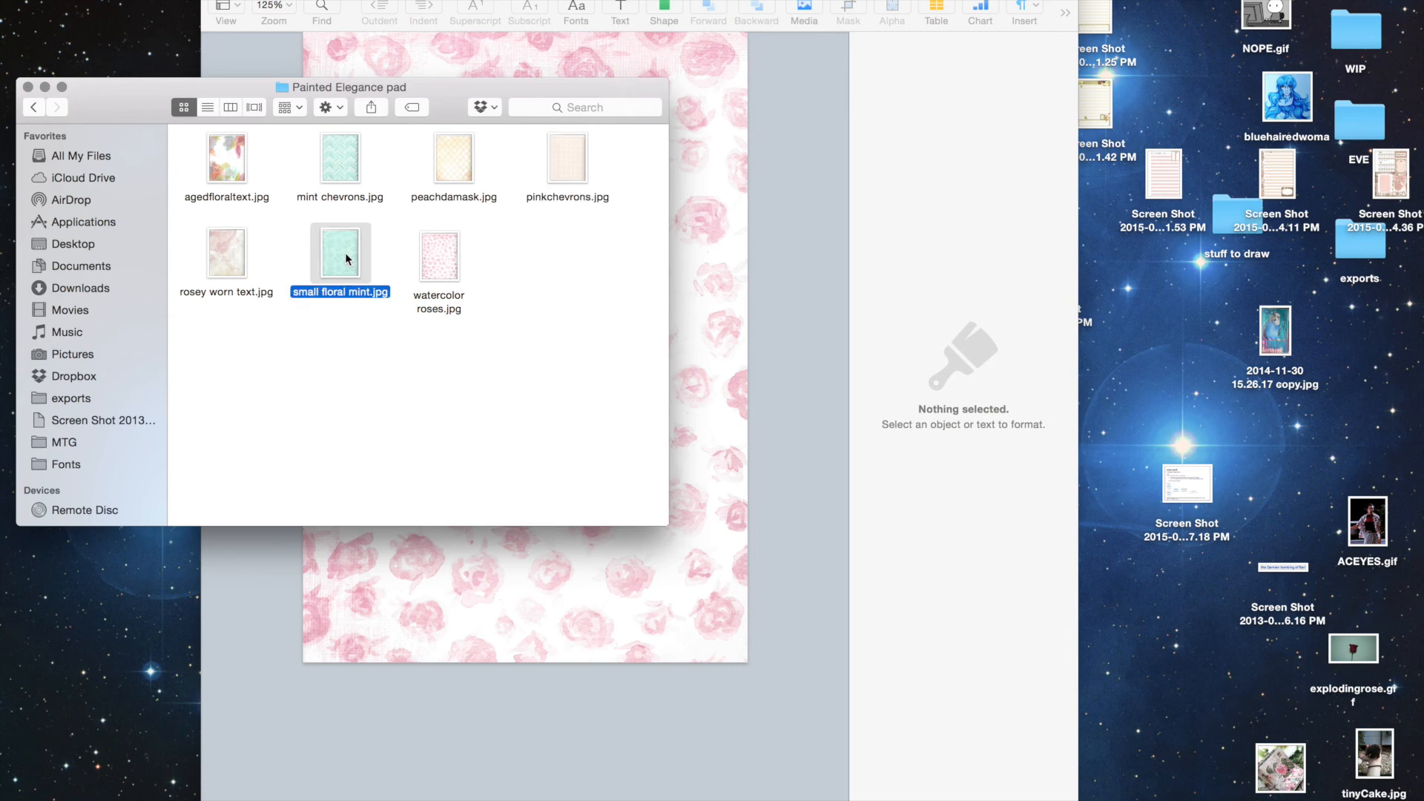
- Open flags and such.jpeg and note bits.jpg together in Preview from the Blush Glam pad folder within scans
{"action": "left_click", "coordinate": [33, 107]}
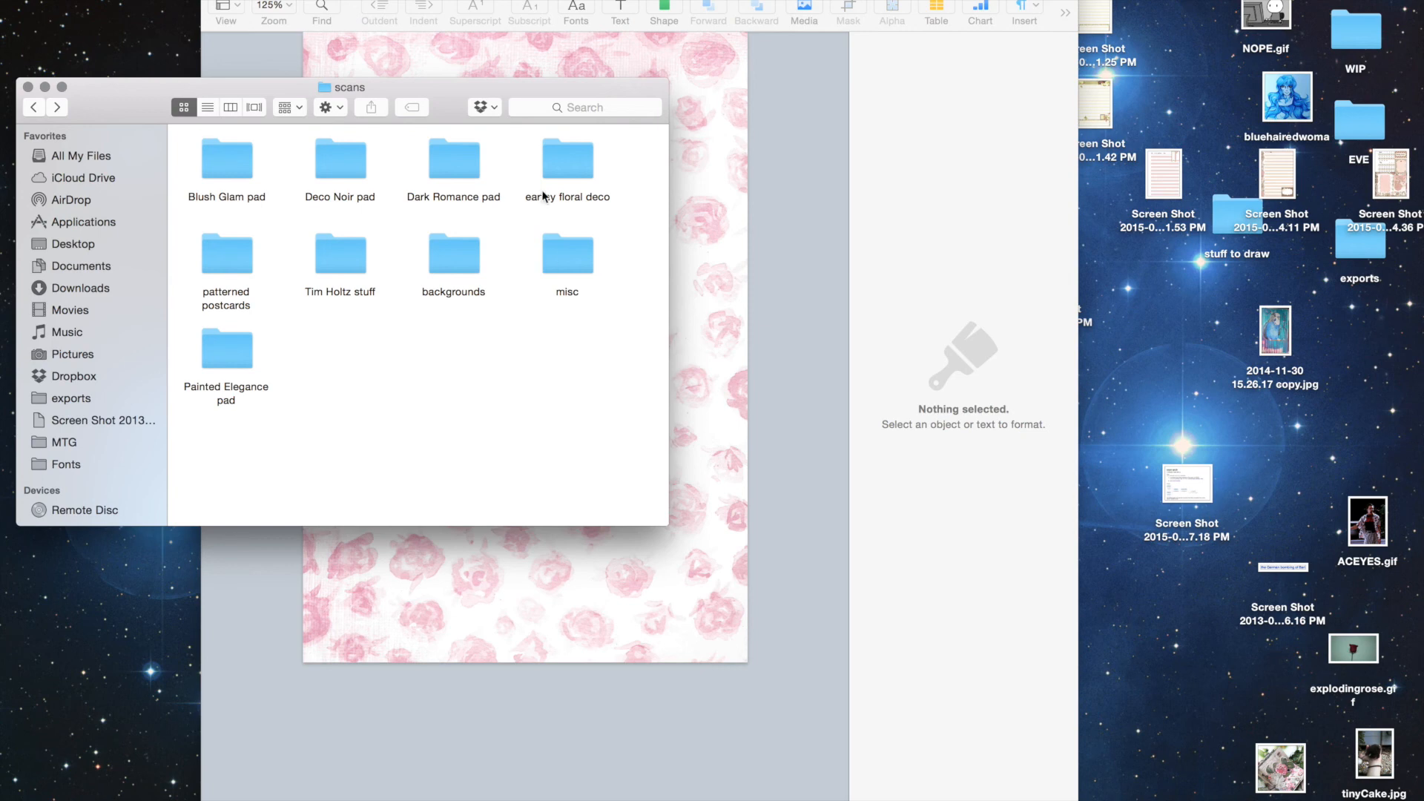
{"action": "double_click", "coordinate": [227, 170]}
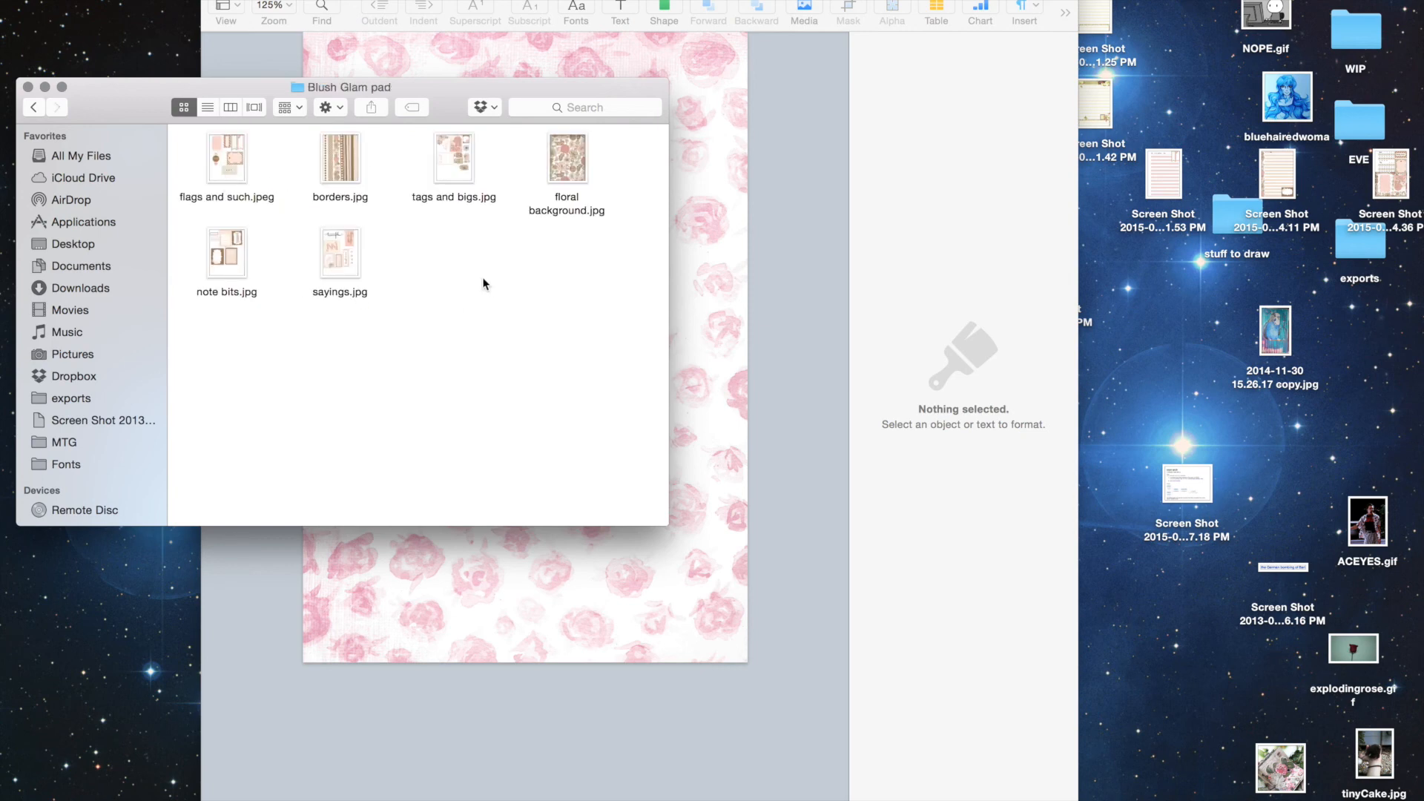
{"action": "left_click", "coordinate": [229, 162]}
{"action": "left_click", "coordinate": [227, 238], "text": "super"}
{"action": "double_click", "coordinate": [227, 238]}
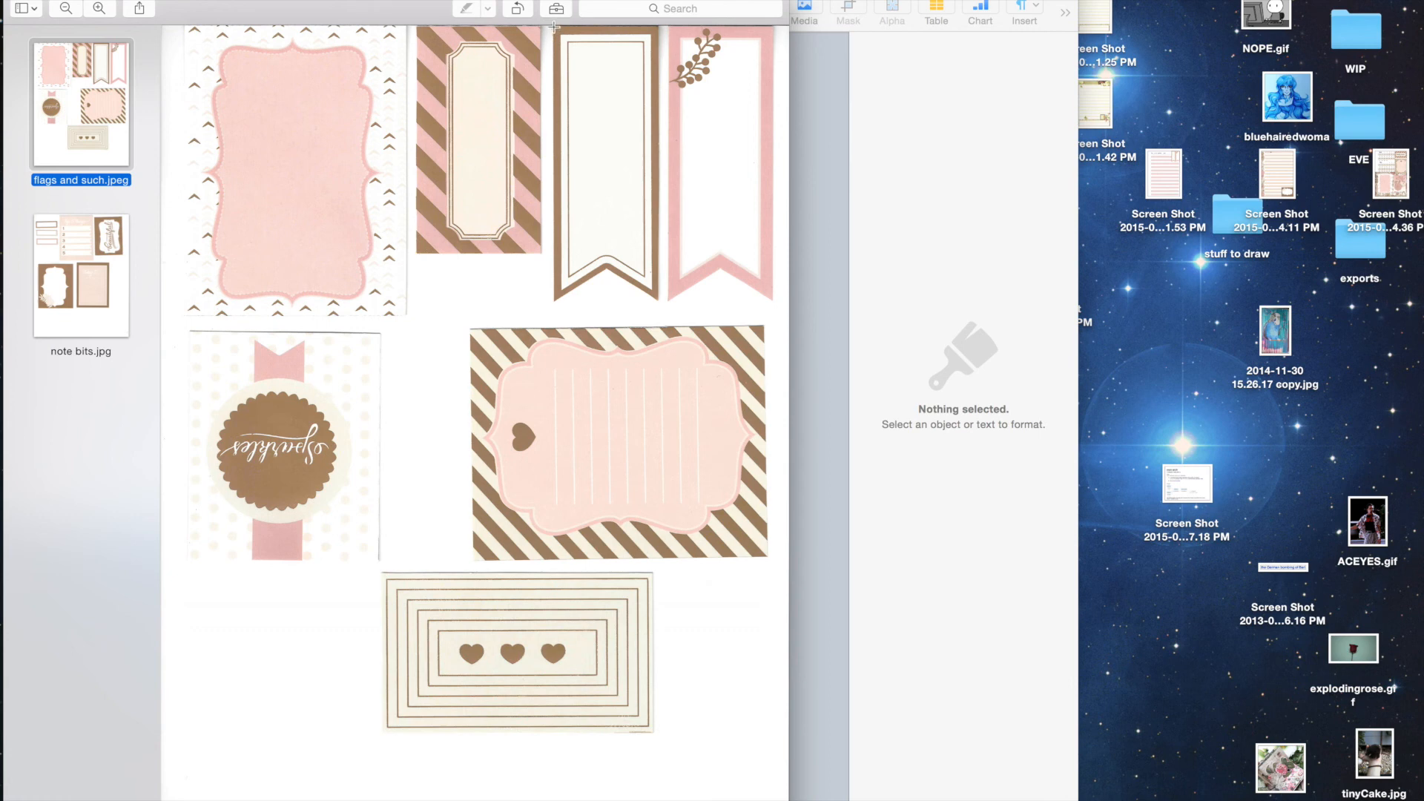
- Copy the brown-bordered cream flag from flags and such.jpeg in Preview and paste it onto the roses page in Pages
{"action": "left_click_drag", "start_coordinate": [553, 26], "coordinate": [658, 309]}
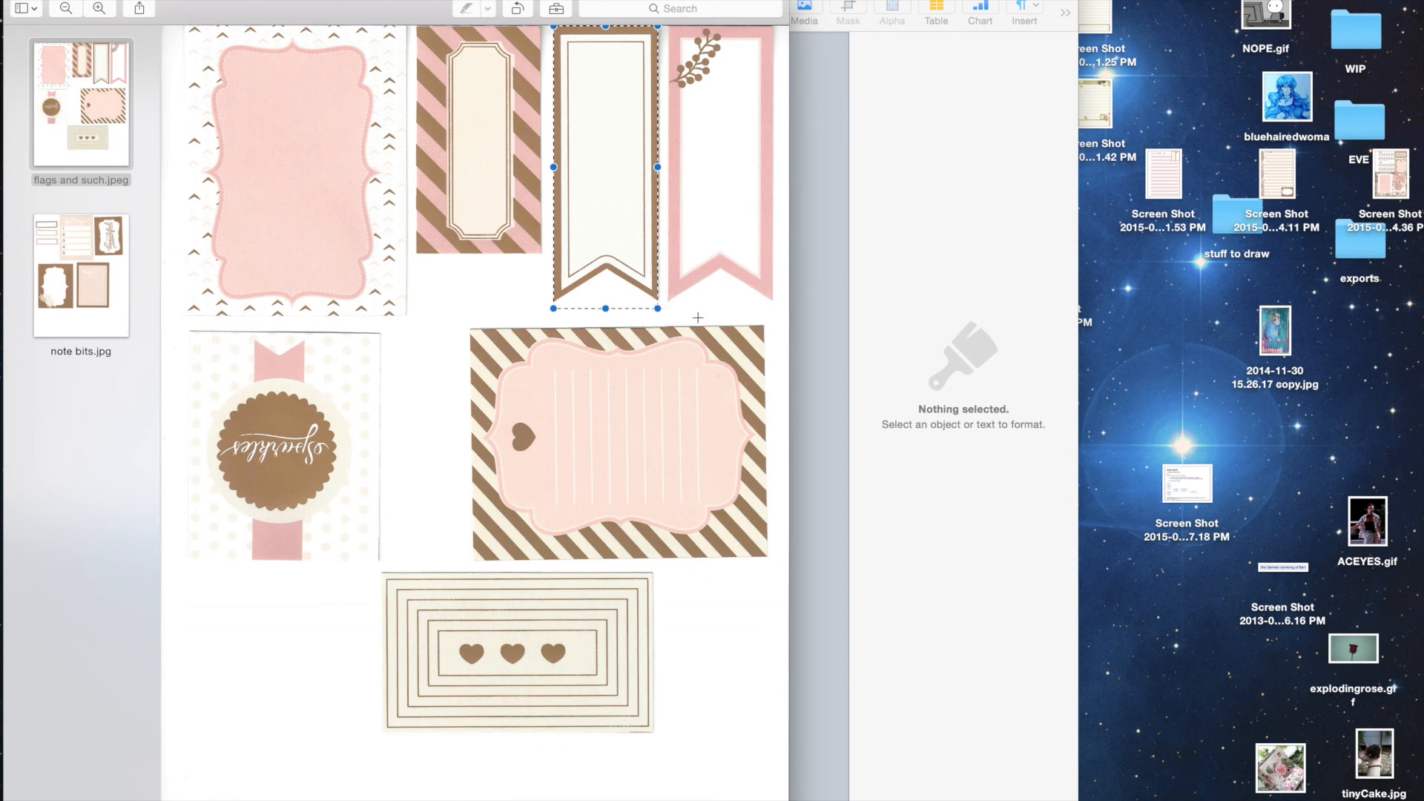
{"action": "left_click", "coordinate": [807, 260]}
{"action": "left_click", "coordinate": [562, 296]}
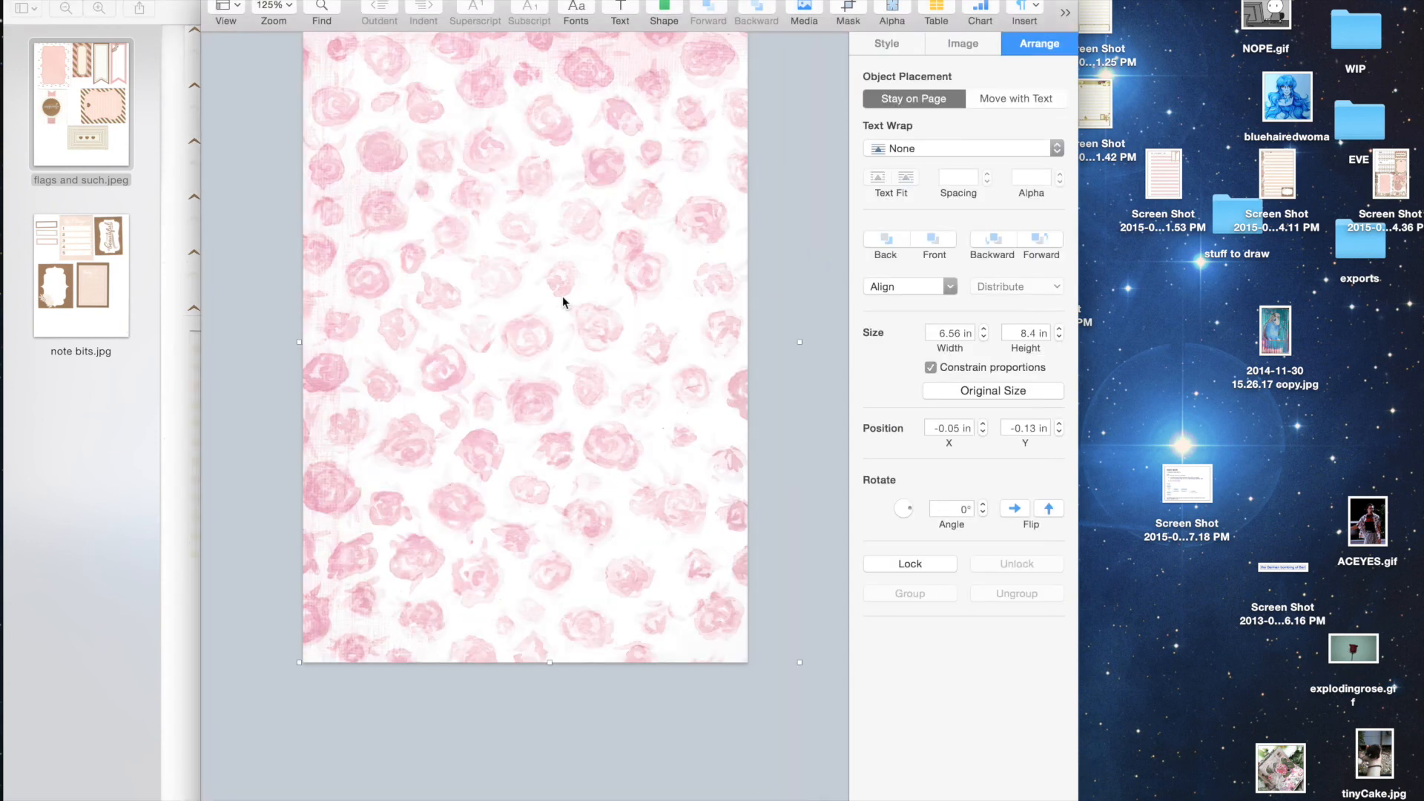
{"action": "key", "text": "super+v"}
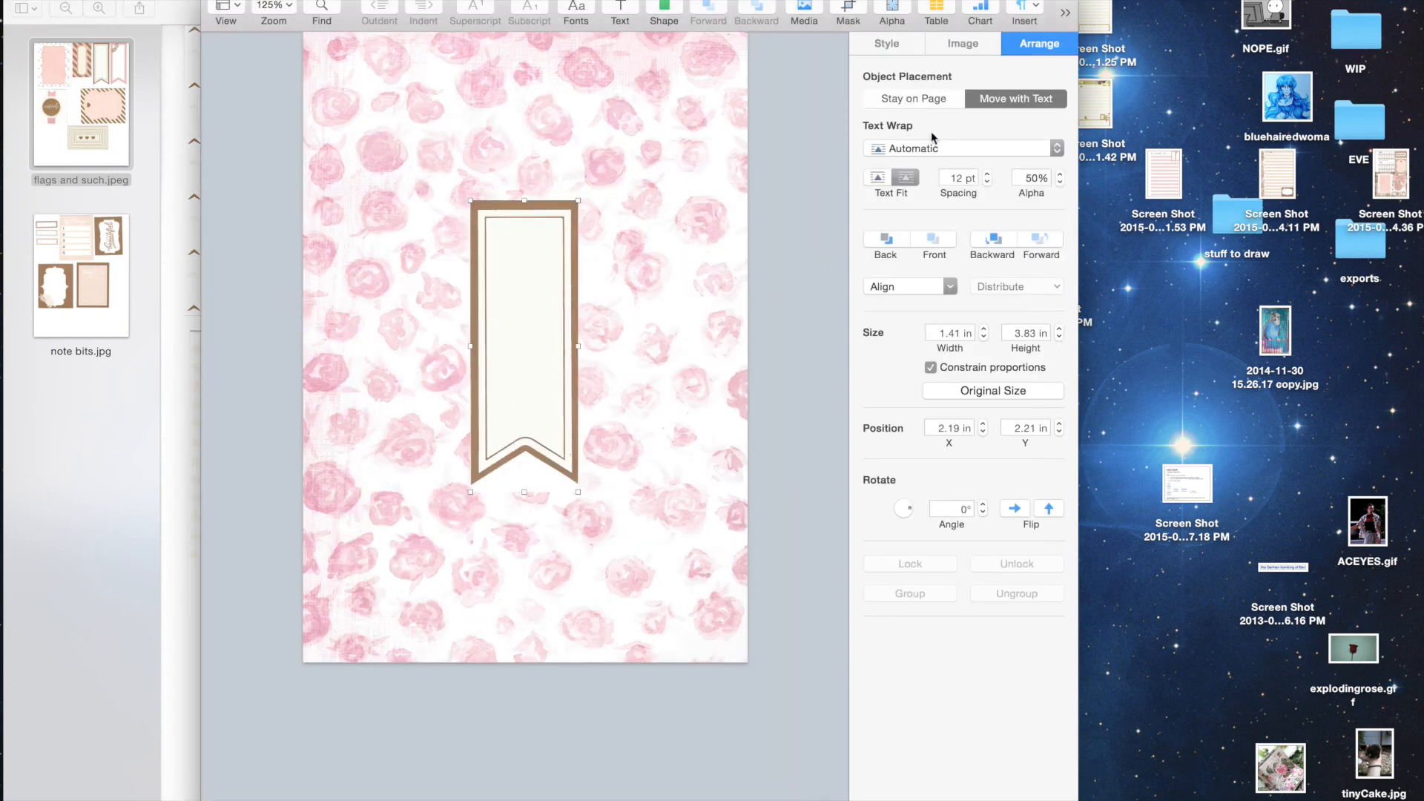
- Set the pasted flag to Stay on Page with text wrap None
{"action": "left_click", "coordinate": [913, 99]}
{"action": "left_click", "coordinate": [914, 148]}
{"action": "left_click", "coordinate": [905, 212]}
- Make the white area beneath the flag's notched end transparent with Instant Alpha
{"action": "left_click", "coordinate": [890, 12]}
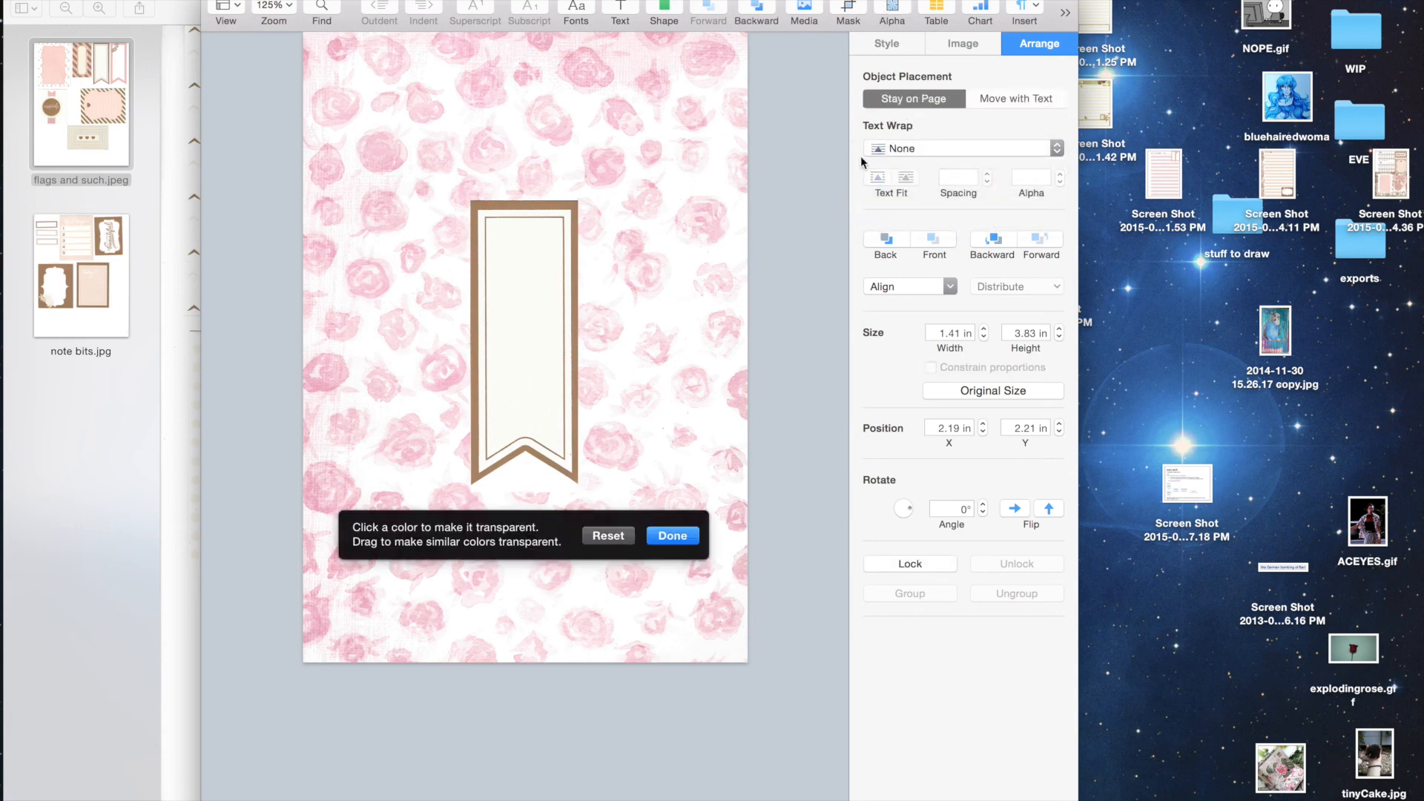
{"action": "left_click", "coordinate": [668, 537]}
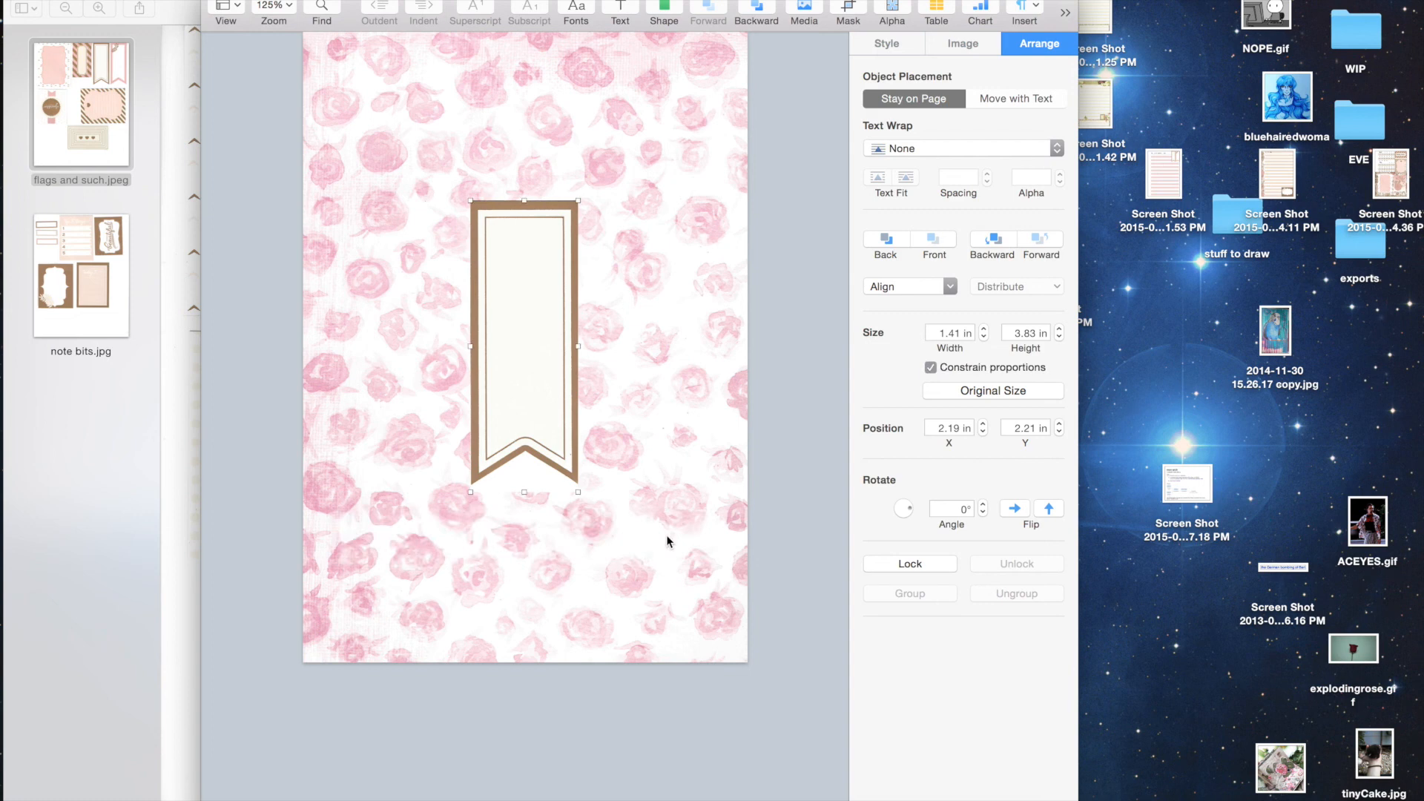
{"action": "left_click", "coordinate": [892, 11]}
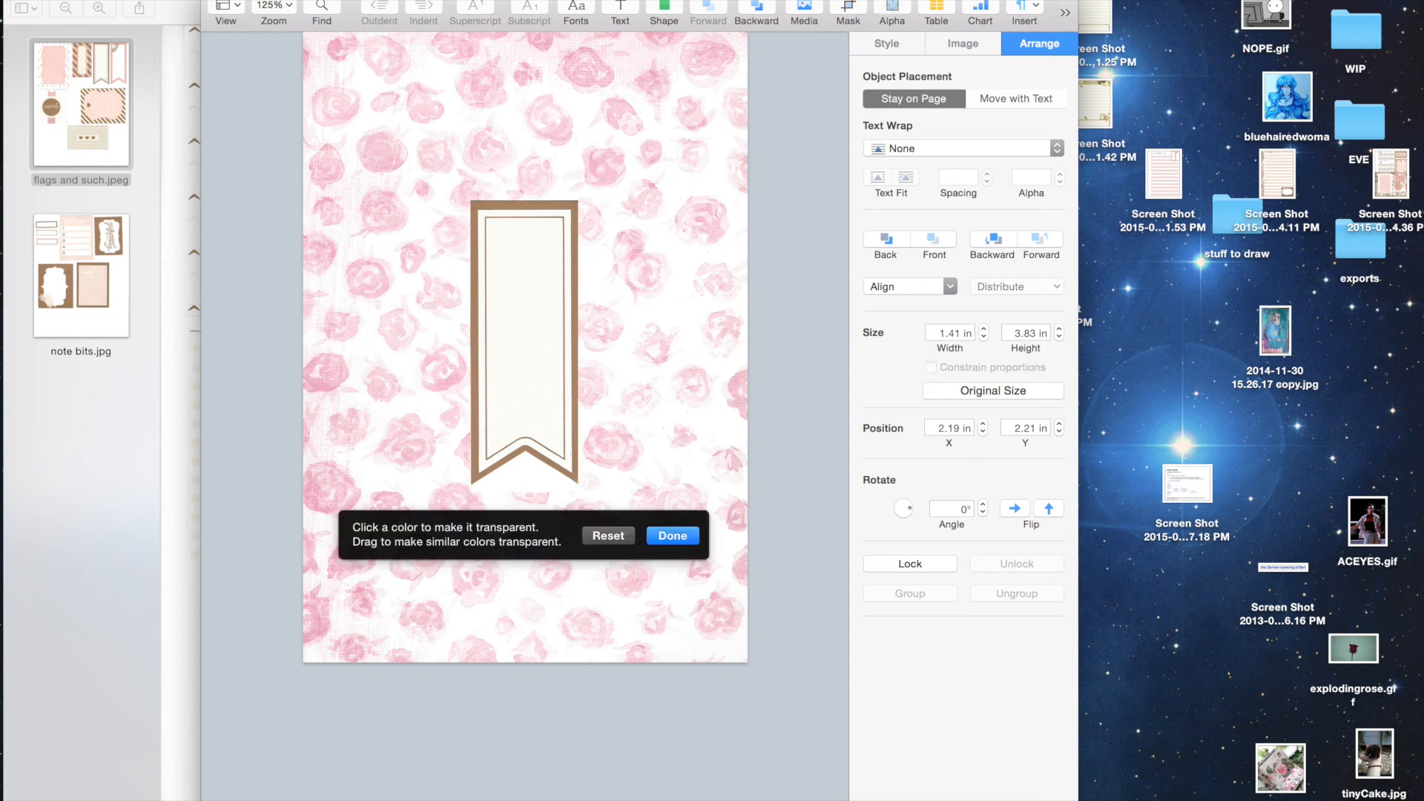
{"action": "left_click_drag", "start_coordinate": [534, 484], "coordinate": [539, 483]}
{"action": "left_click", "coordinate": [672, 536]}
- Shrink the flag proportionally to about 0.75 by 1.97 in and place it at the page's upper-right corner
{"action": "left_click_drag", "start_coordinate": [470, 198], "coordinate": [521, 334]}
{"action": "left_click", "coordinate": [555, 406]}
{"action": "left_click_drag", "start_coordinate": [555, 406], "coordinate": [714, 104]}
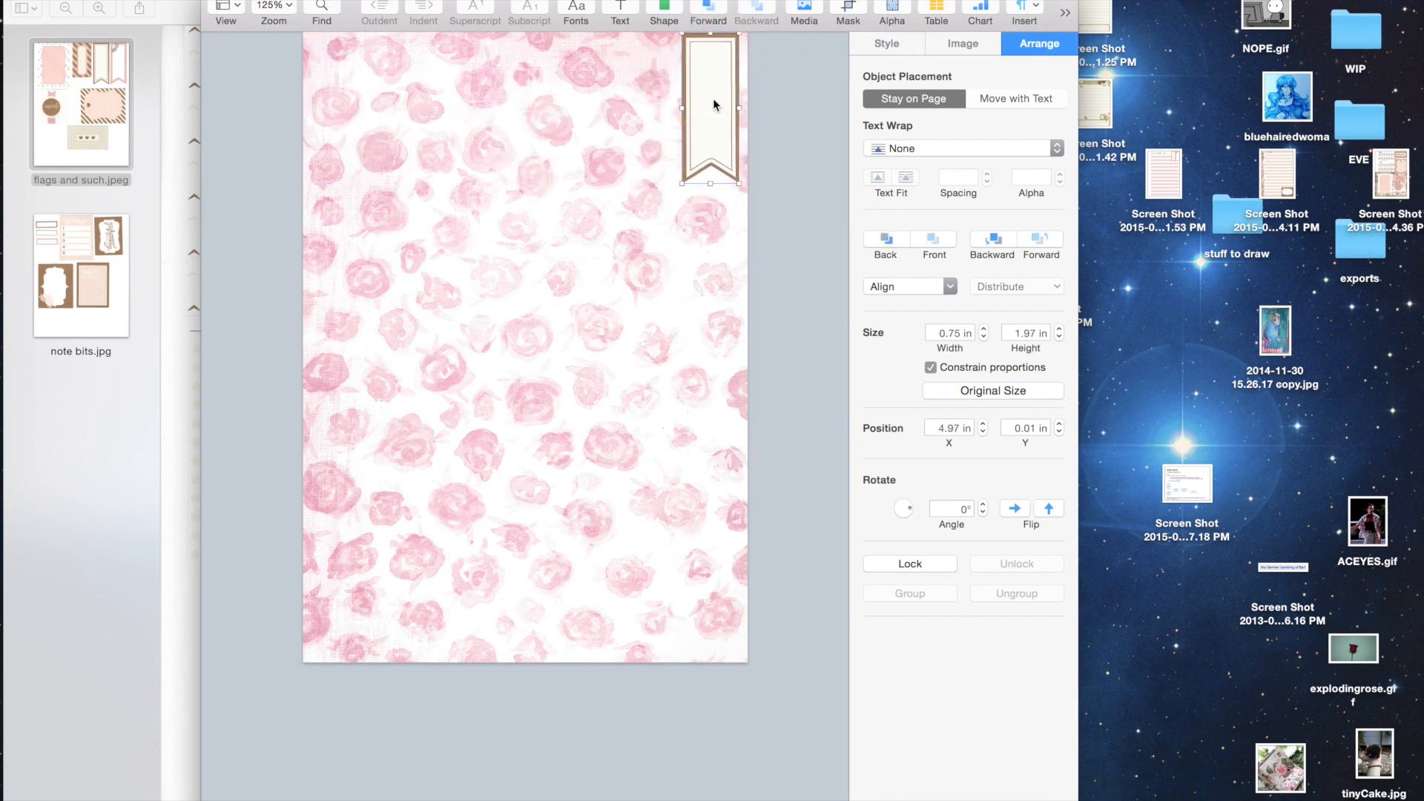
- Copy the Top 5 things card from note bits.jpg in Preview and paste it onto the roses page in Pages
{"action": "left_click", "coordinate": [808, 178]}
{"action": "left_click", "coordinate": [71, 311]}
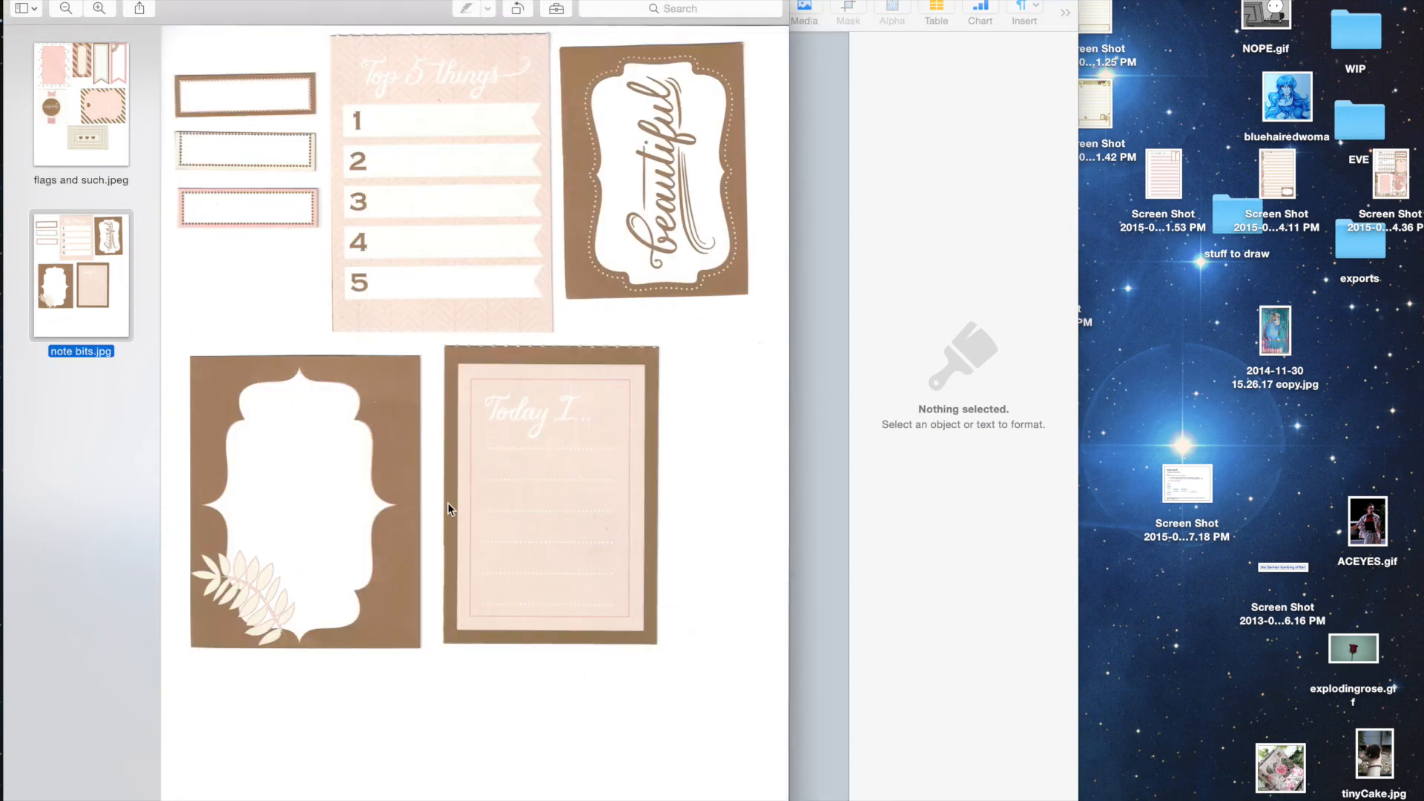
{"action": "left_click", "coordinate": [336, 44]}
{"action": "left_click_drag", "start_coordinate": [332, 37], "coordinate": [550, 330]}
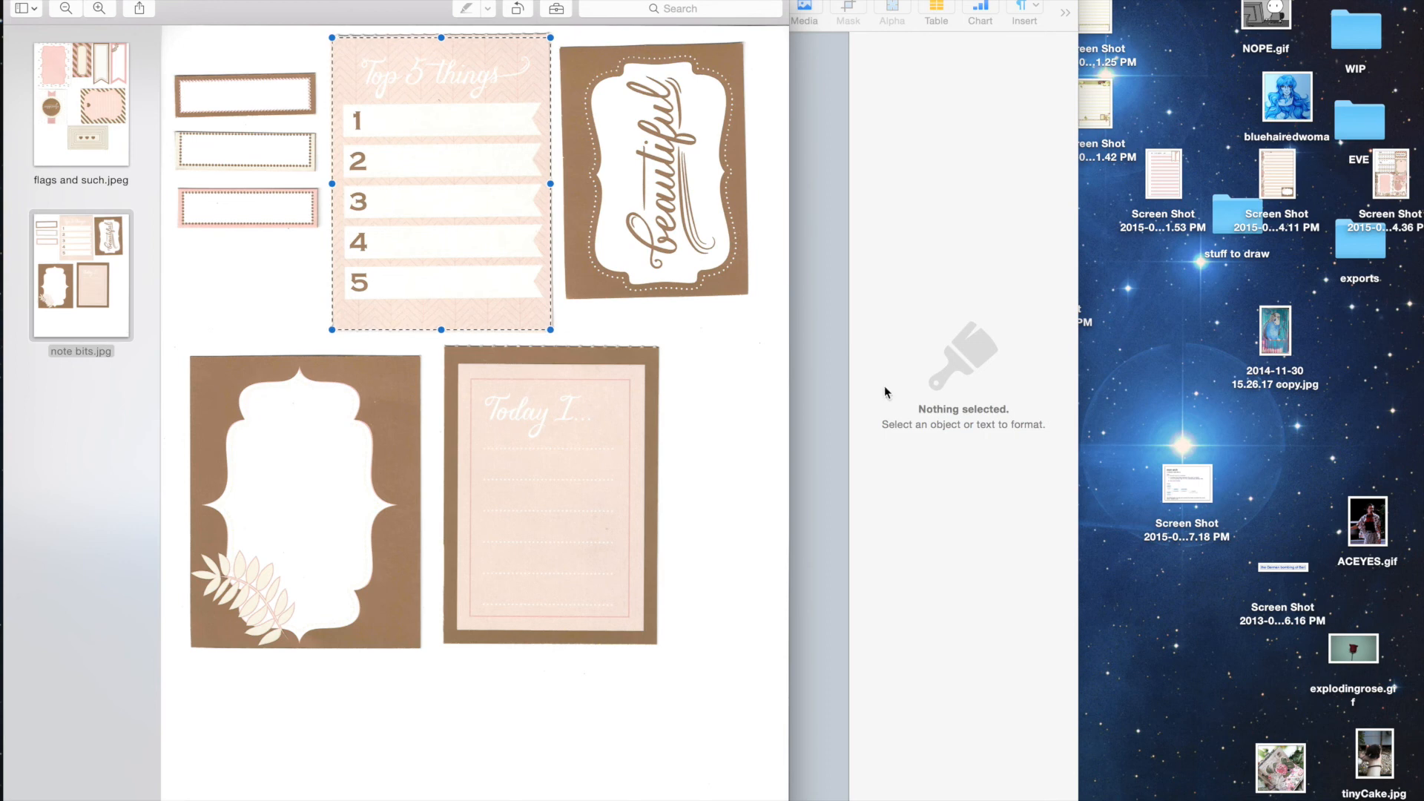
{"action": "left_click", "coordinate": [833, 355]}
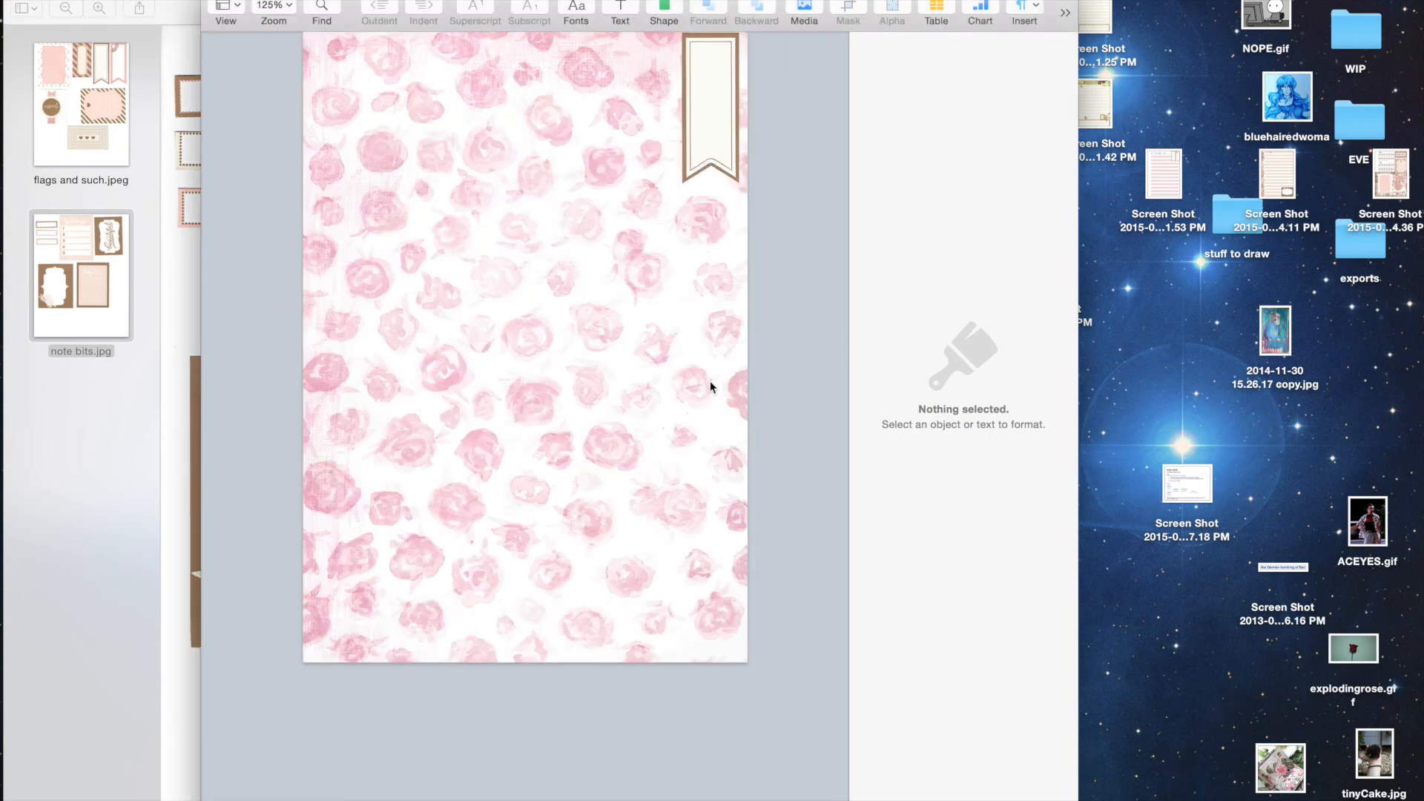
{"action": "key", "text": "cmd+v"}
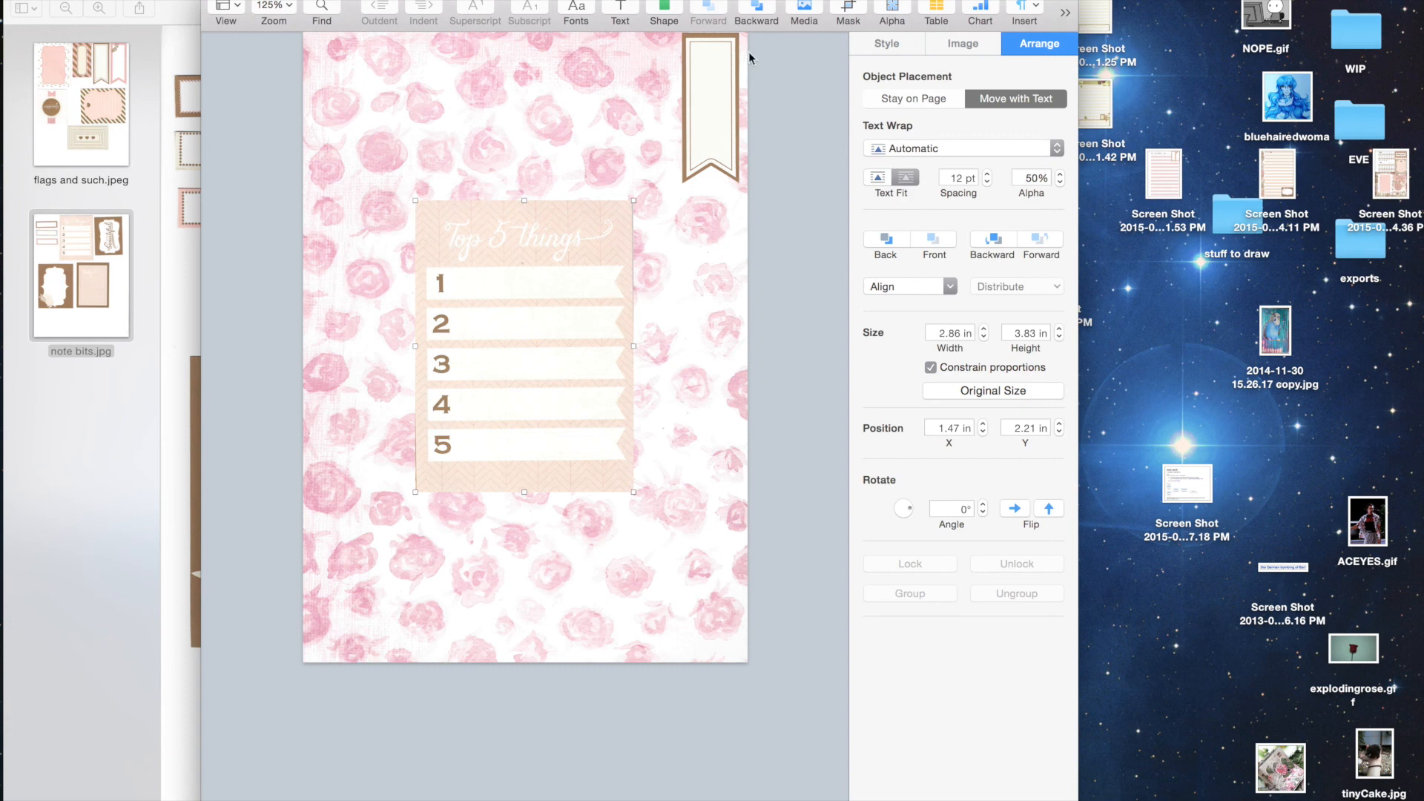
- Mask off the Top 5 things card's left edge to a width of 2.84 in, and place it reduced near the page's upper-left corner
{"action": "left_click", "coordinate": [837, 6]}
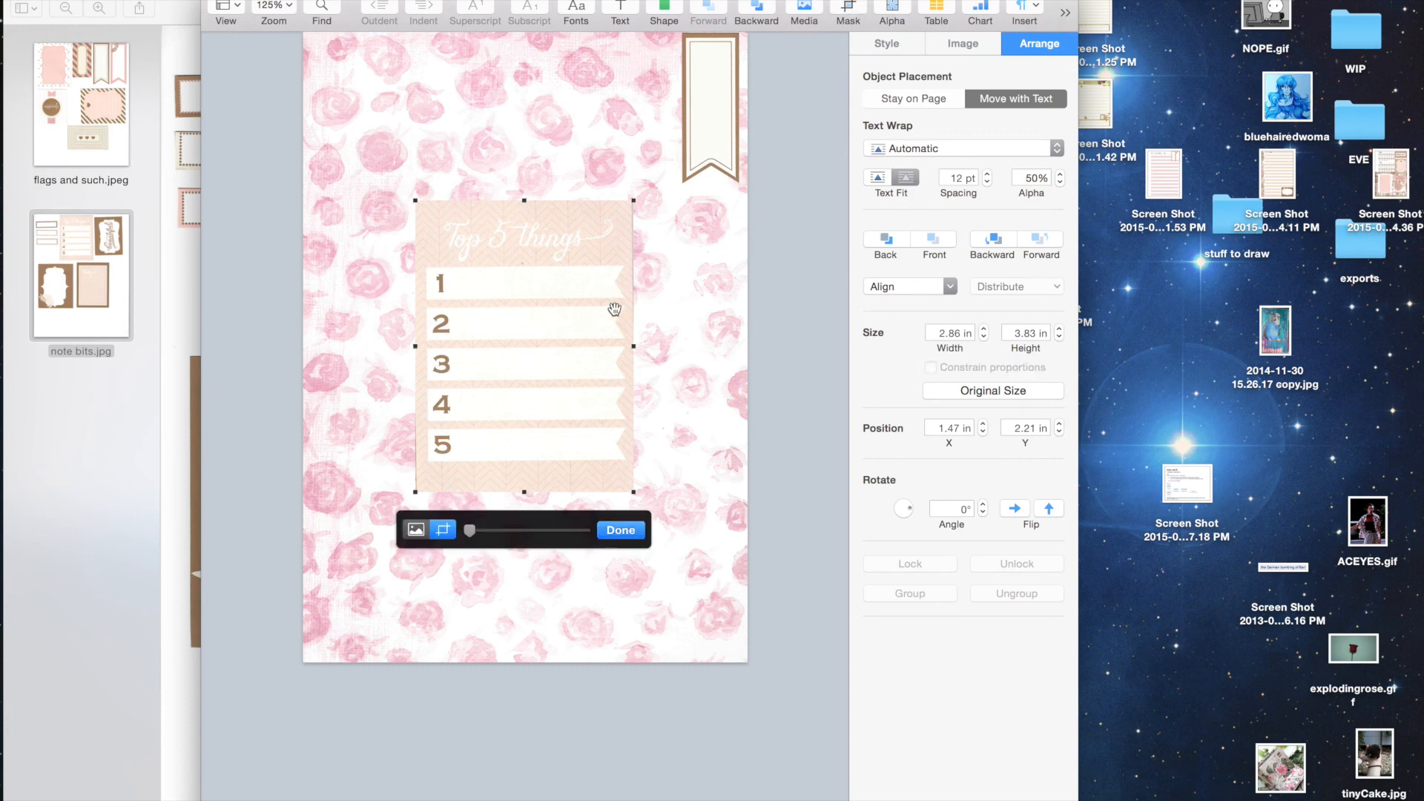
{"action": "left_click_drag", "start_coordinate": [635, 347], "coordinate": [627, 347]}
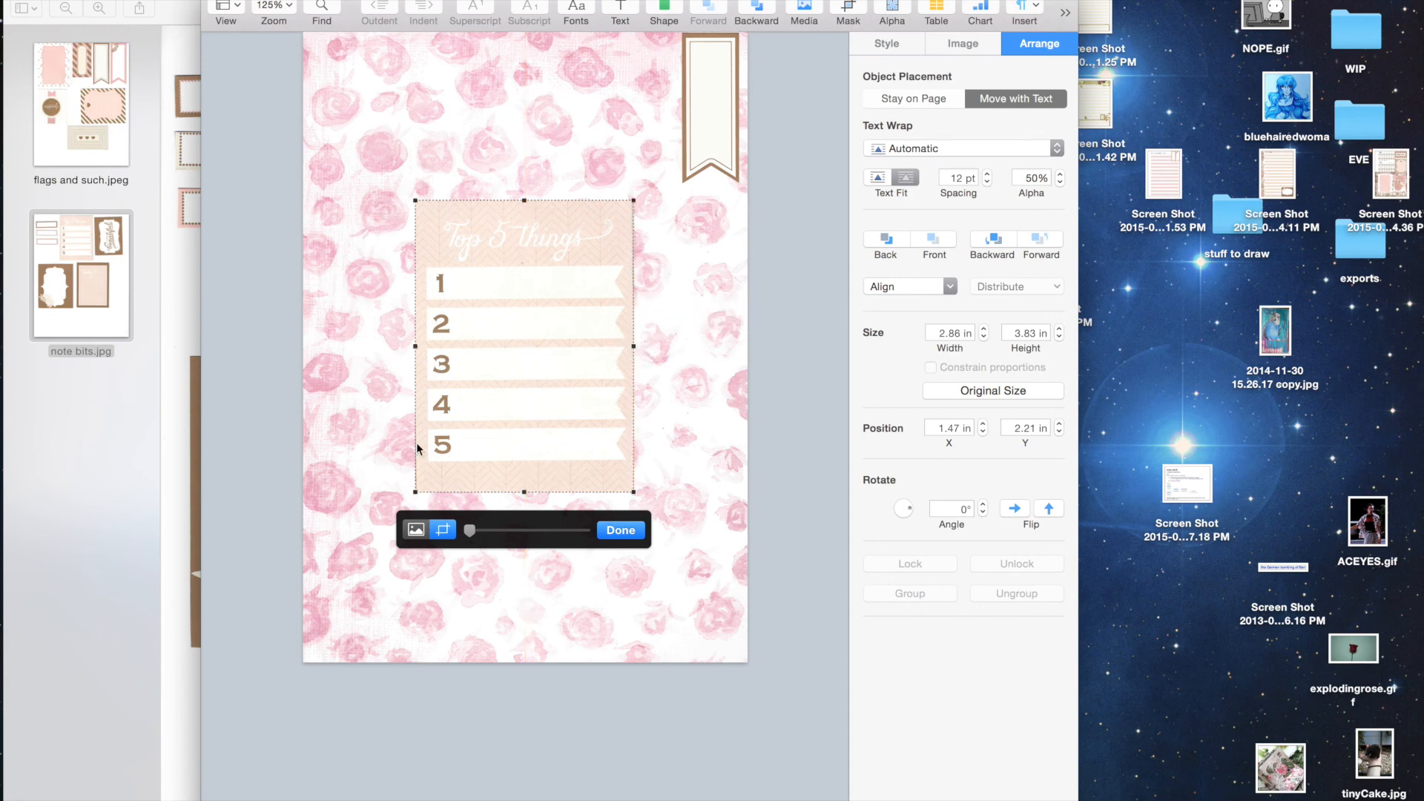
{"action": "left_click_drag", "start_coordinate": [414, 344], "coordinate": [416, 345]}
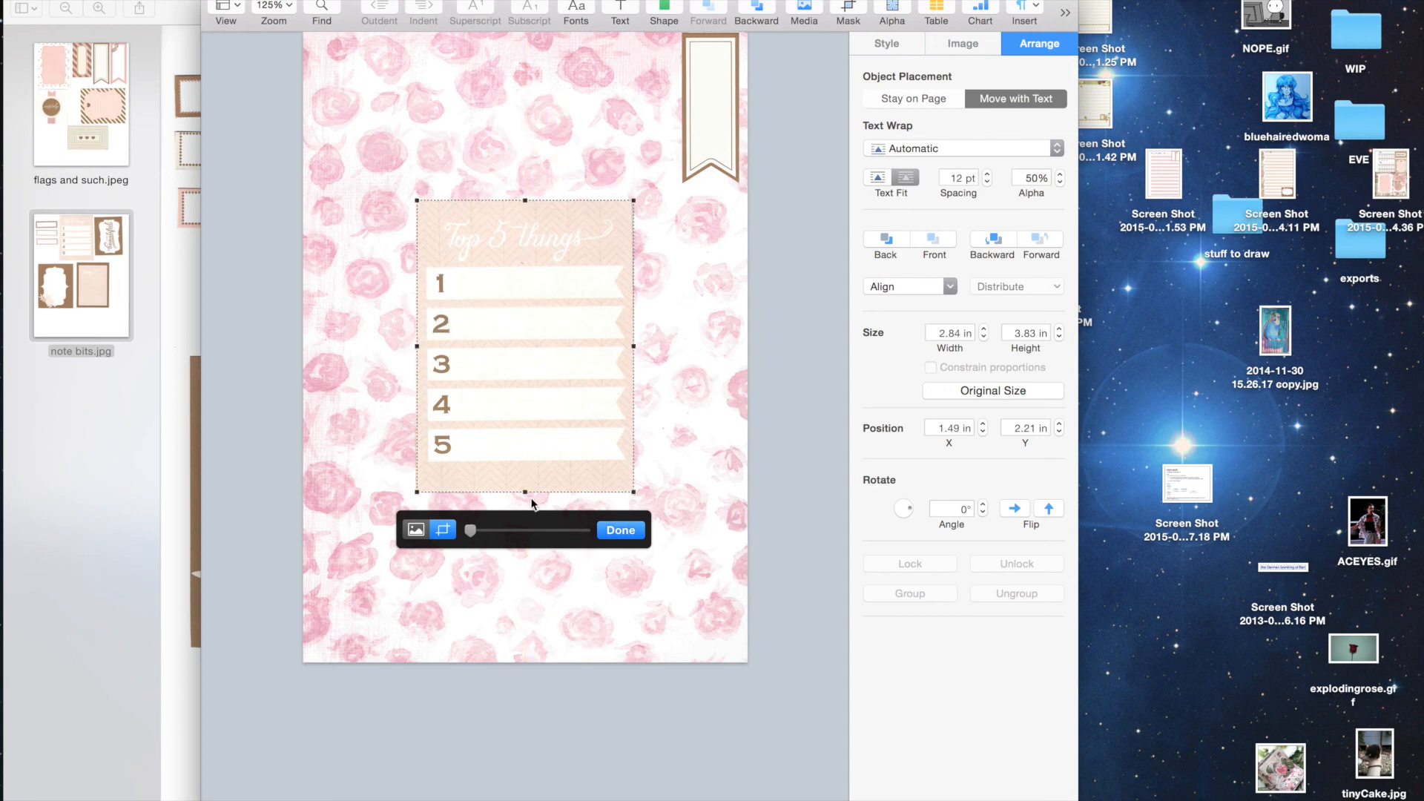
{"action": "left_click", "coordinate": [620, 530]}
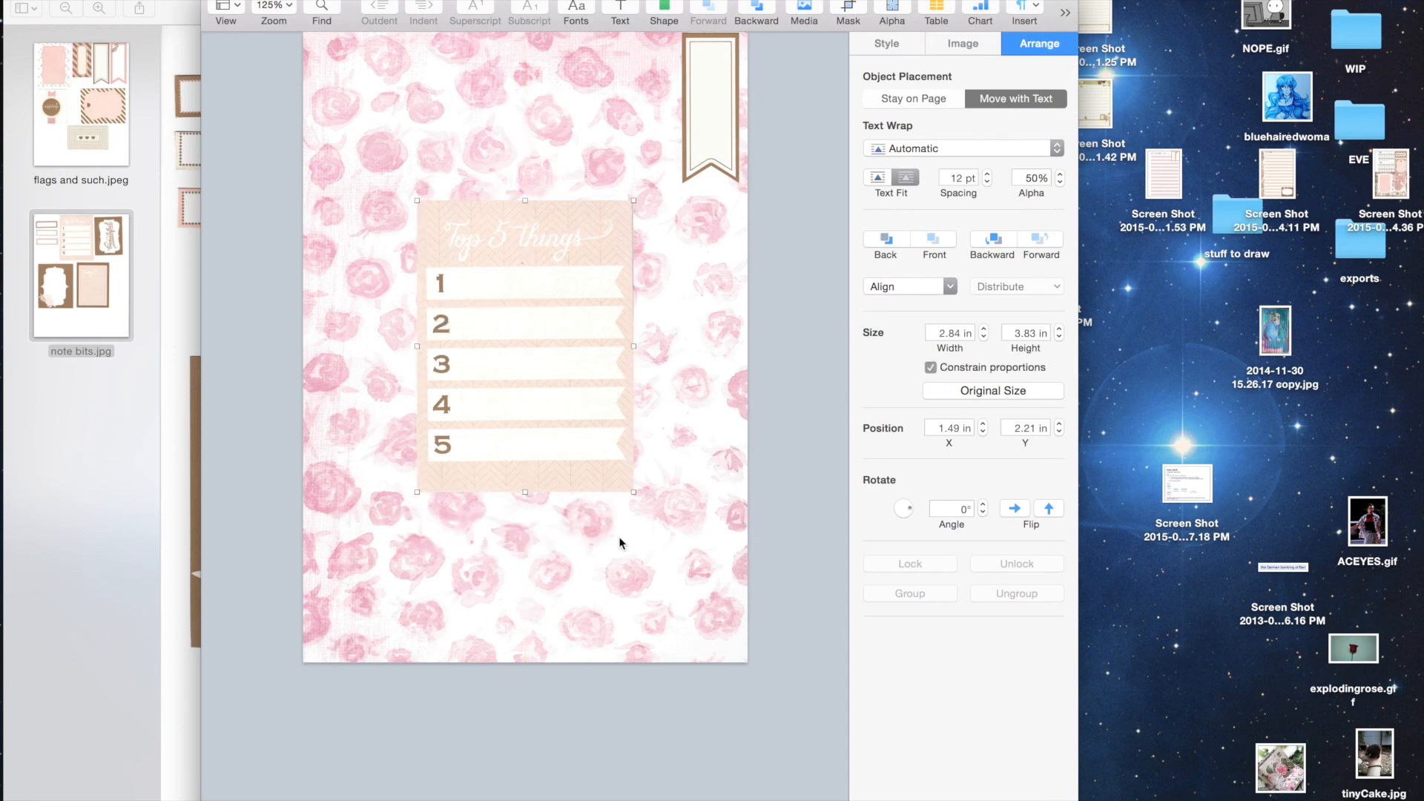
{"action": "left_click_drag", "start_coordinate": [414, 200], "coordinate": [491, 290]}
{"action": "left_click_drag", "start_coordinate": [589, 413], "coordinate": [426, 184]}
- Try the automatic Enhance on the Top 5 things card and reset its image adjustments
{"action": "left_click", "coordinate": [990, 48]}
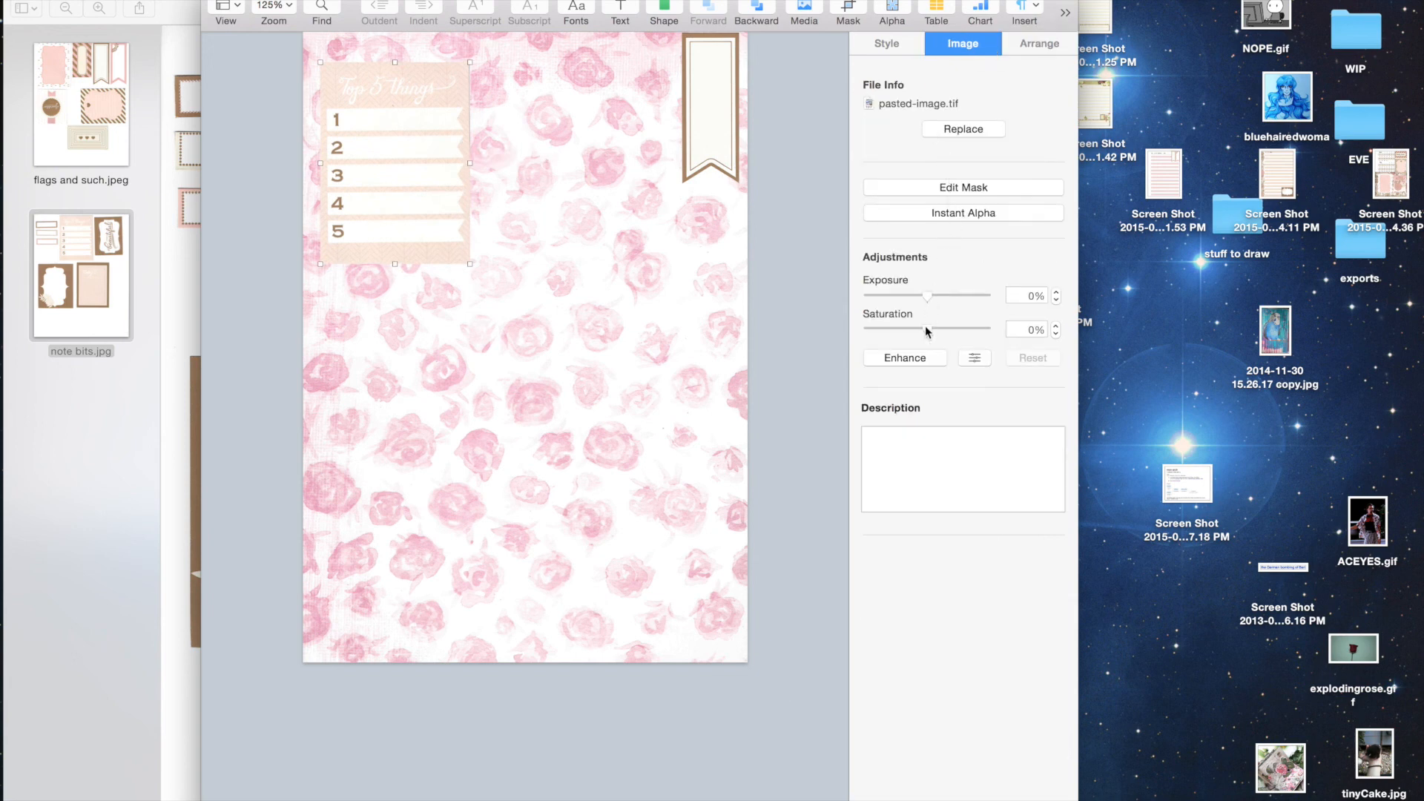
{"action": "left_click", "coordinate": [932, 360]}
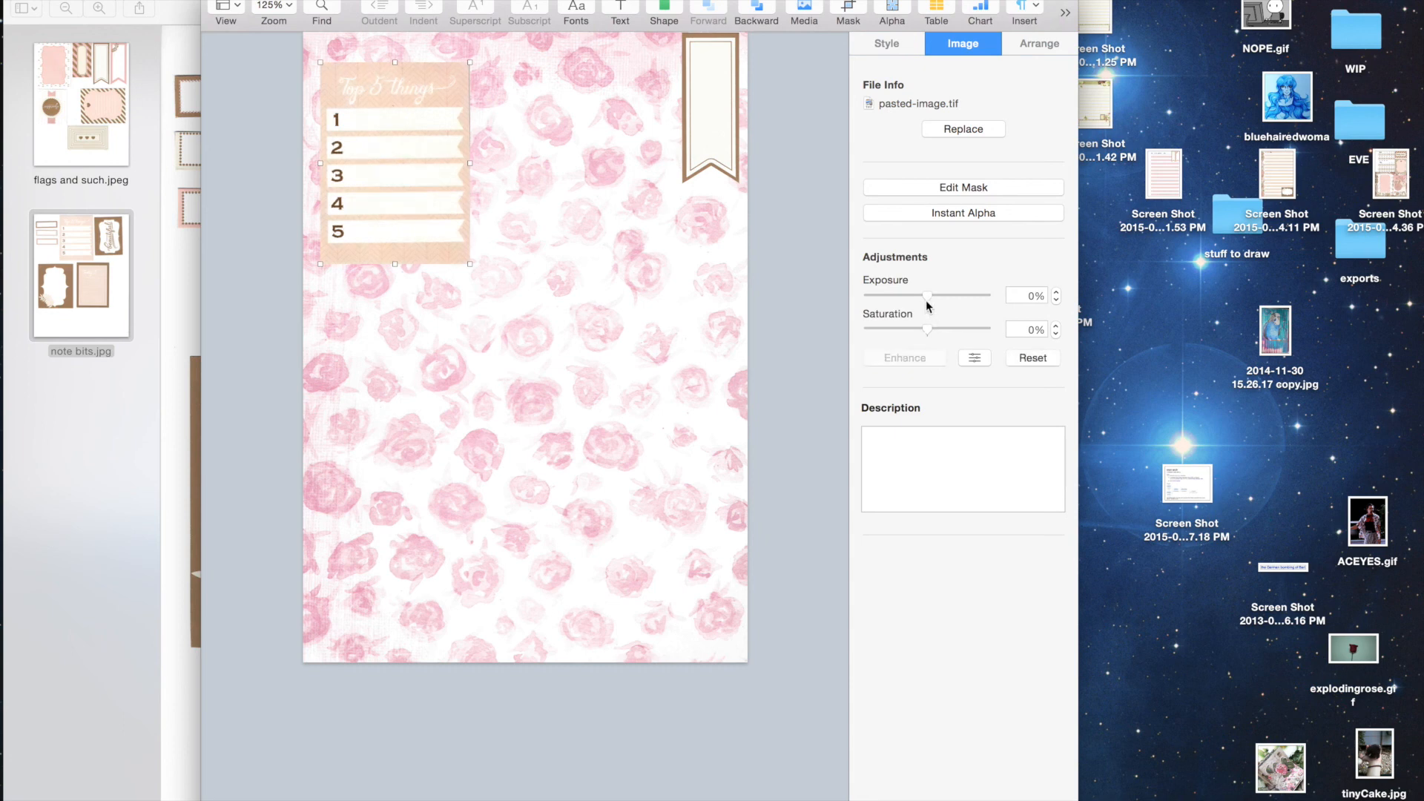
{"action": "left_click_drag", "start_coordinate": [927, 295], "coordinate": [928, 295]}
{"action": "left_click", "coordinate": [1025, 359]}
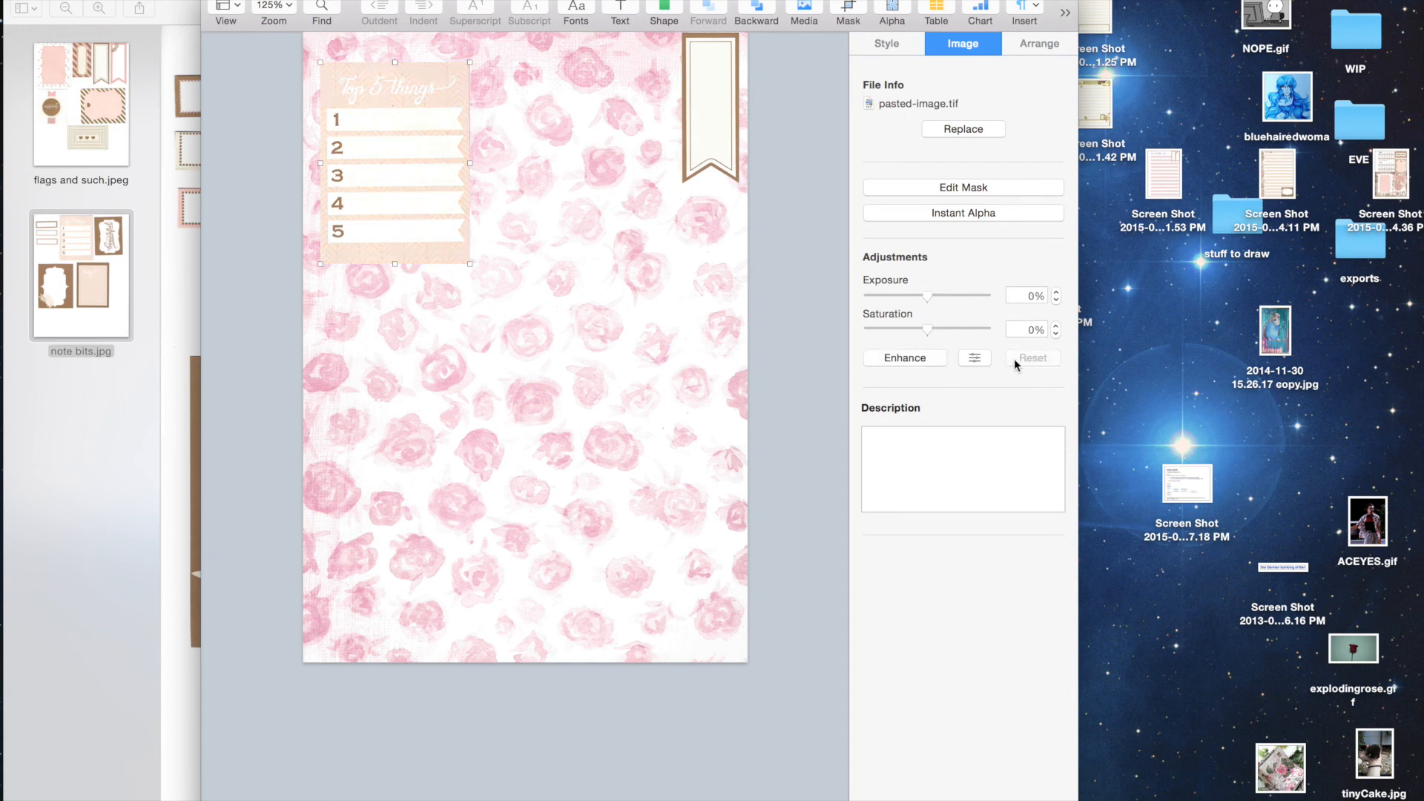
- Lower the Top 5 things card's exposure to -3% in the detailed image adjustments
{"action": "left_click", "coordinate": [974, 358]}
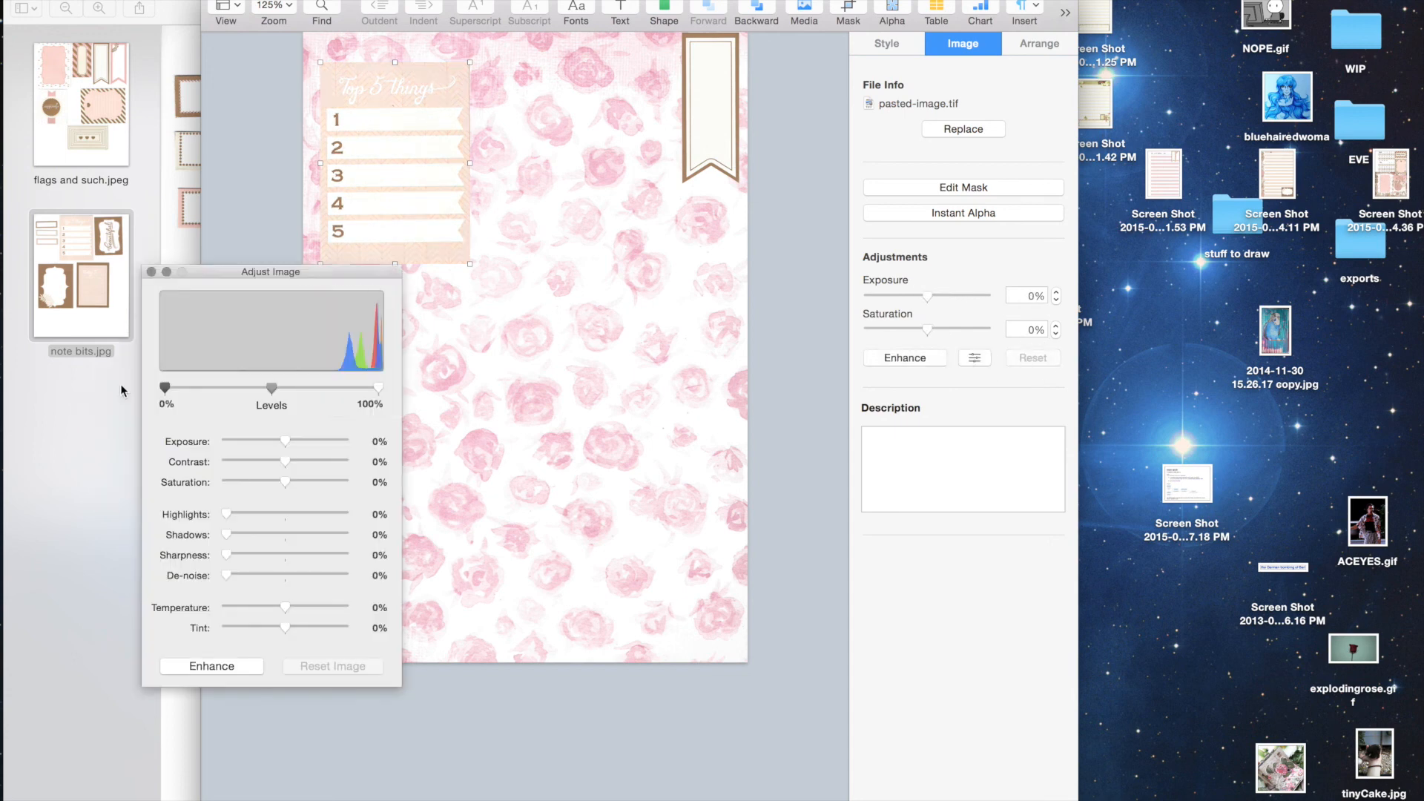
{"action": "mouse_move", "coordinate": [286, 445]}
{"action": "left_mouse_down"}
{"action": "mouse_move", "coordinate": [249, 444]}
{"action": "mouse_move", "coordinate": [308, 445]}
{"action": "mouse_move", "coordinate": [285, 448]}
{"action": "left_mouse_up"}
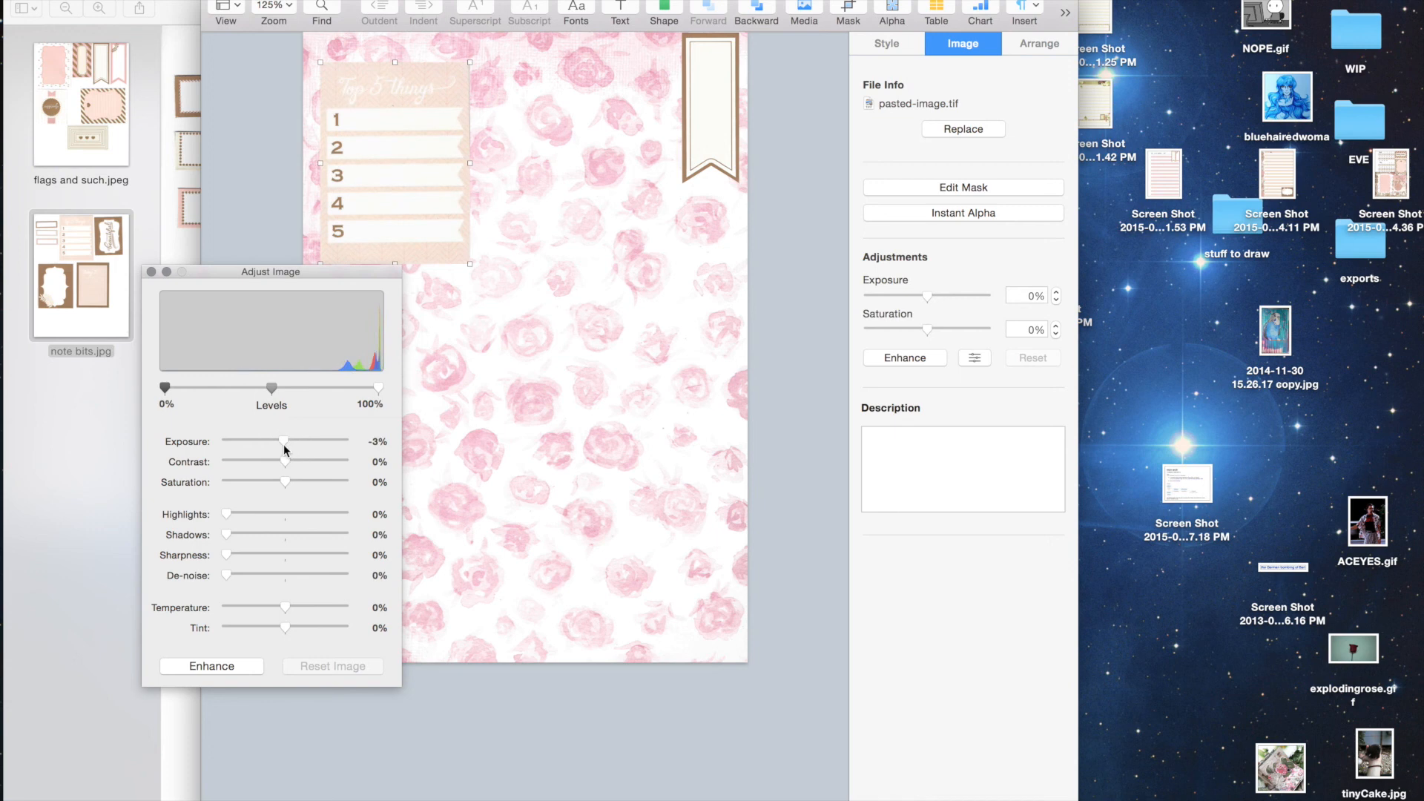
- Try shifting the black and white points of the card's levels, and undo the levels changes
{"action": "left_click_drag", "start_coordinate": [380, 391], "coordinate": [336, 393]}
{"action": "mouse_move", "coordinate": [166, 388]}
{"action": "left_mouse_down"}
{"action": "mouse_move", "coordinate": [255, 387]}
{"action": "mouse_move", "coordinate": [172, 387]}
{"action": "left_mouse_up"}
{"action": "left_click_drag", "start_coordinate": [339, 388], "coordinate": [399, 391]}
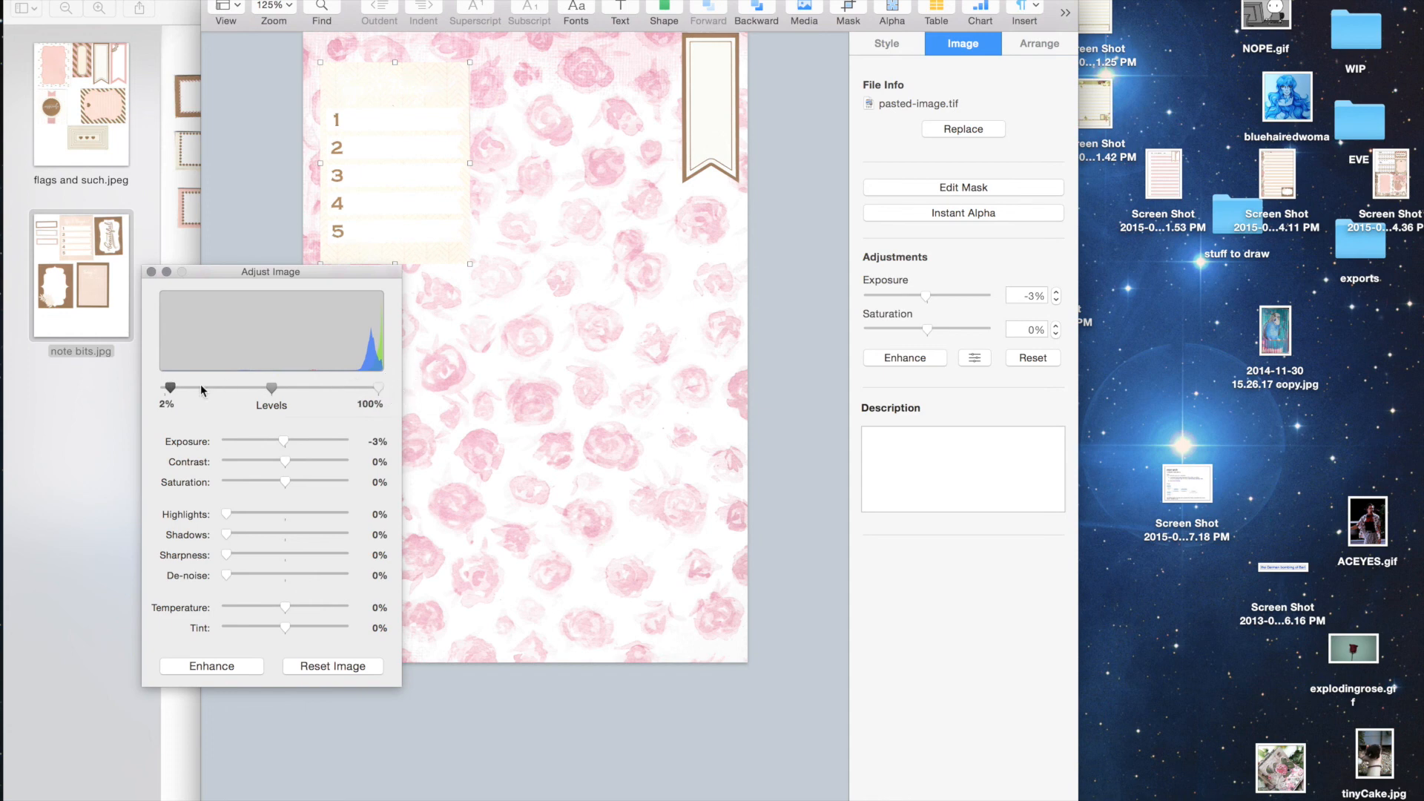
{"action": "left_click_drag", "start_coordinate": [170, 387], "coordinate": [173, 387]}
{"action": "key", "text": "super+z"}
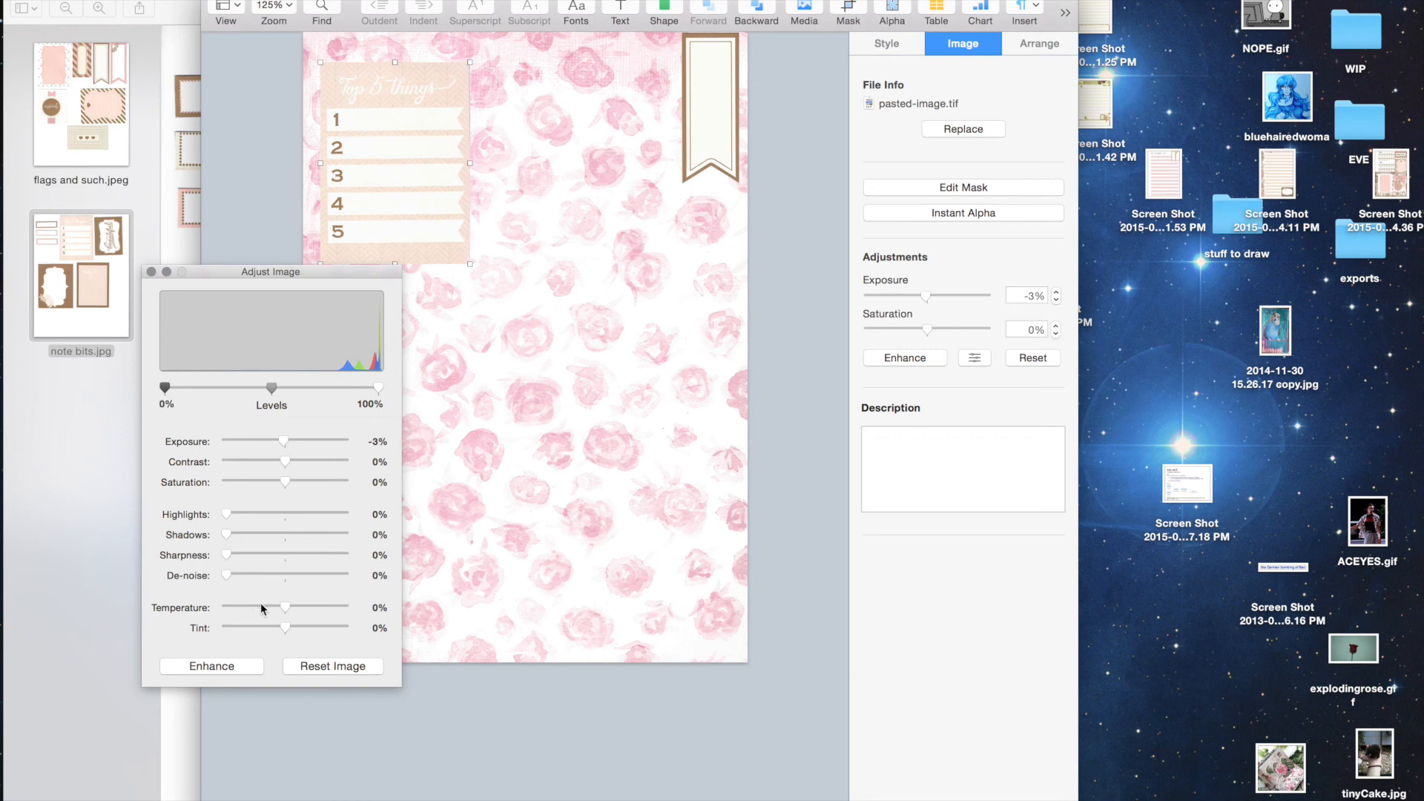
- Set the Top 5 things card's temperature to 50%, contrast to 19% and shadows to 37%, and close the image adjustments
{"action": "mouse_move", "coordinate": [288, 609]}
{"action": "left_mouse_down"}
{"action": "mouse_move", "coordinate": [221, 614]}
{"action": "mouse_move", "coordinate": [316, 614]}
{"action": "mouse_move", "coordinate": [322, 627]}
{"action": "mouse_move", "coordinate": [273, 628]}
{"action": "mouse_move", "coordinate": [285, 630]}
{"action": "left_mouse_up"}
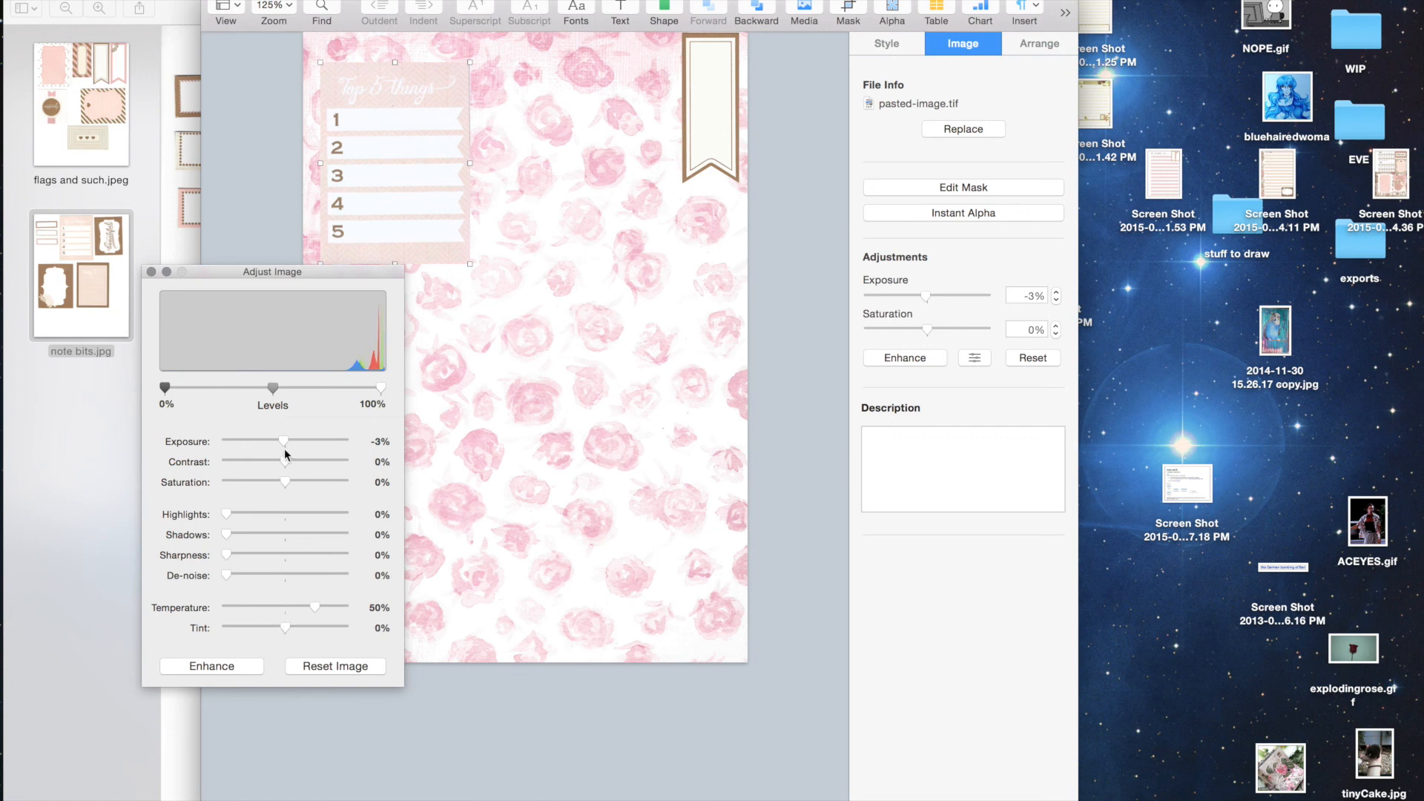
{"action": "left_click_drag", "start_coordinate": [286, 465], "coordinate": [301, 464]}
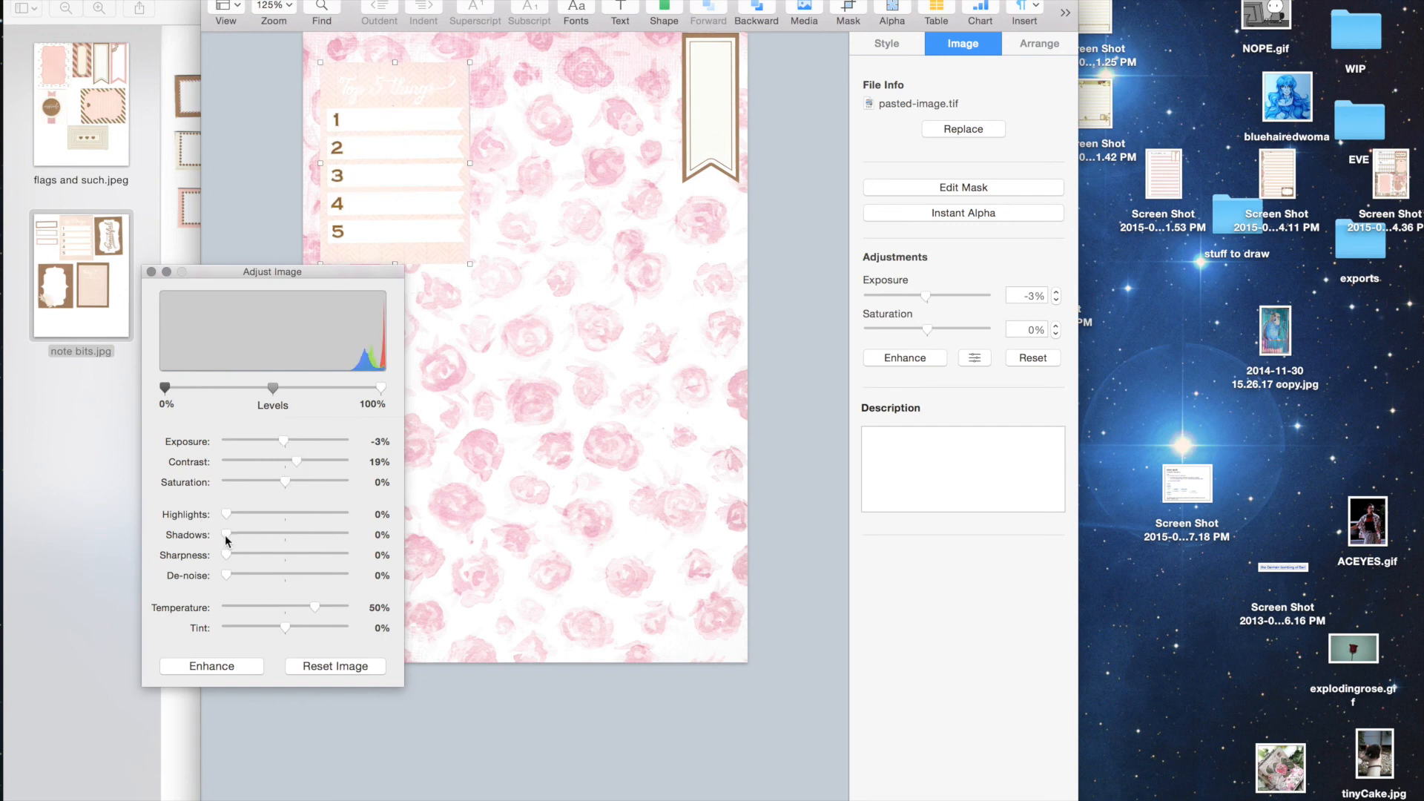
{"action": "left_click_drag", "start_coordinate": [226, 537], "coordinate": [270, 534]}
{"action": "left_click", "coordinate": [532, 457]}
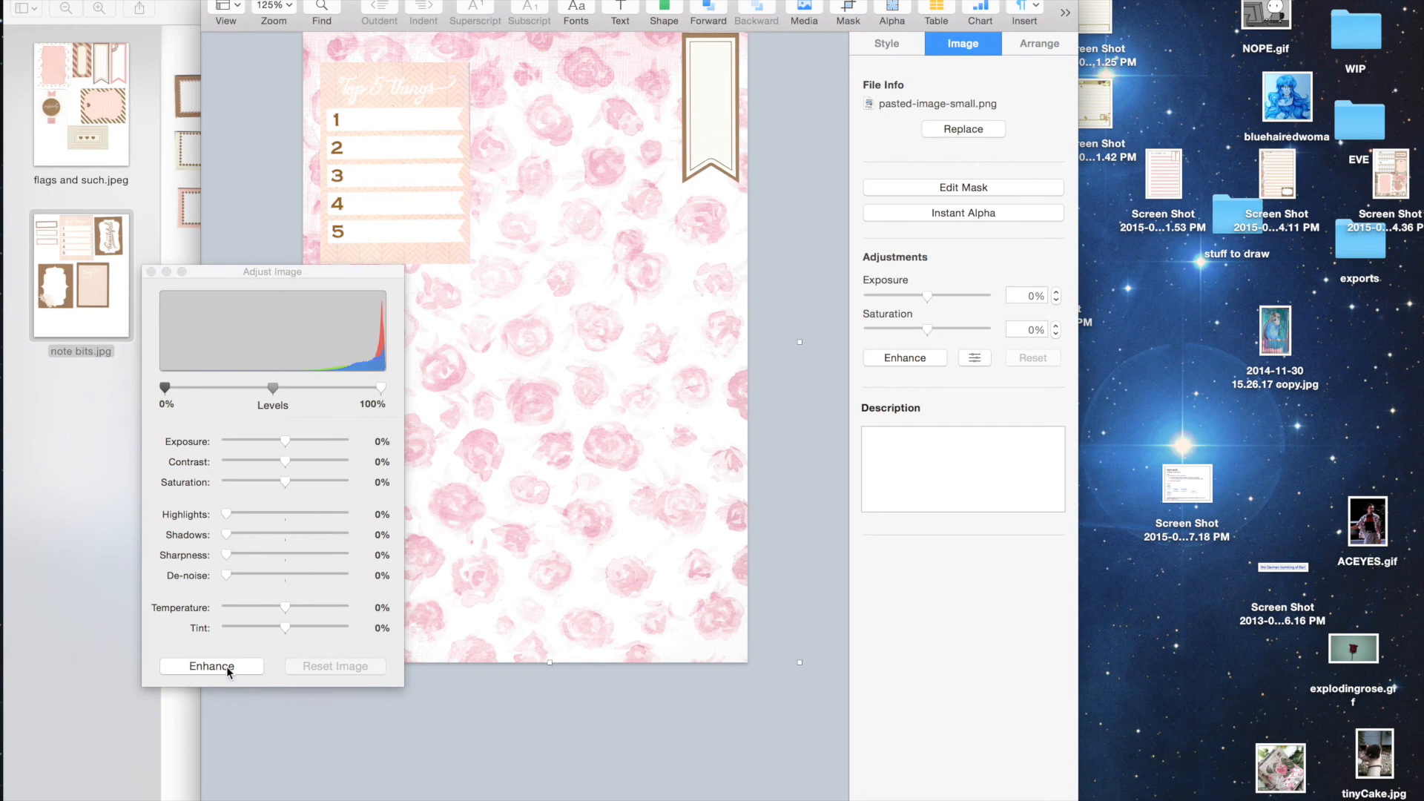
{"action": "left_click", "coordinate": [402, 103]}
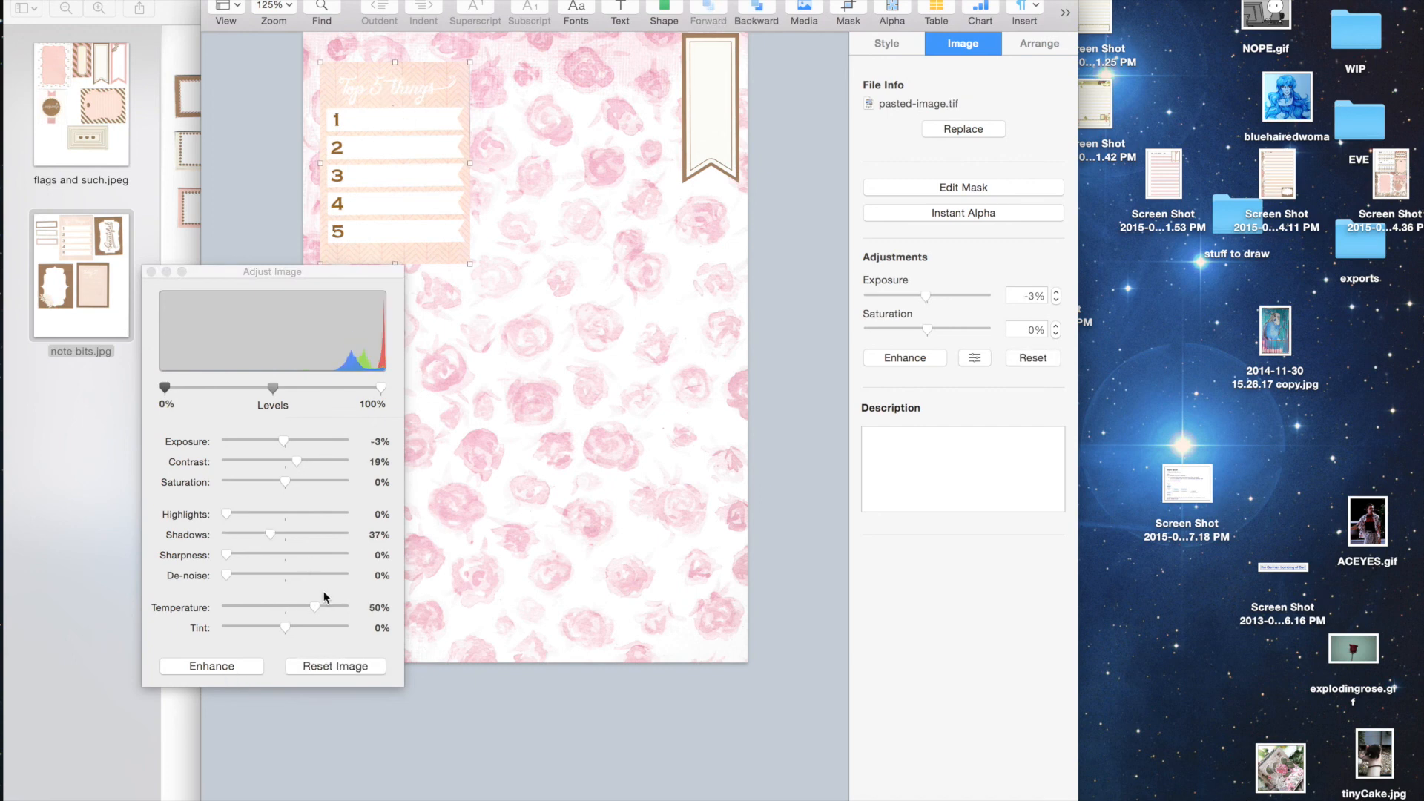
{"action": "left_click", "coordinate": [151, 271]}
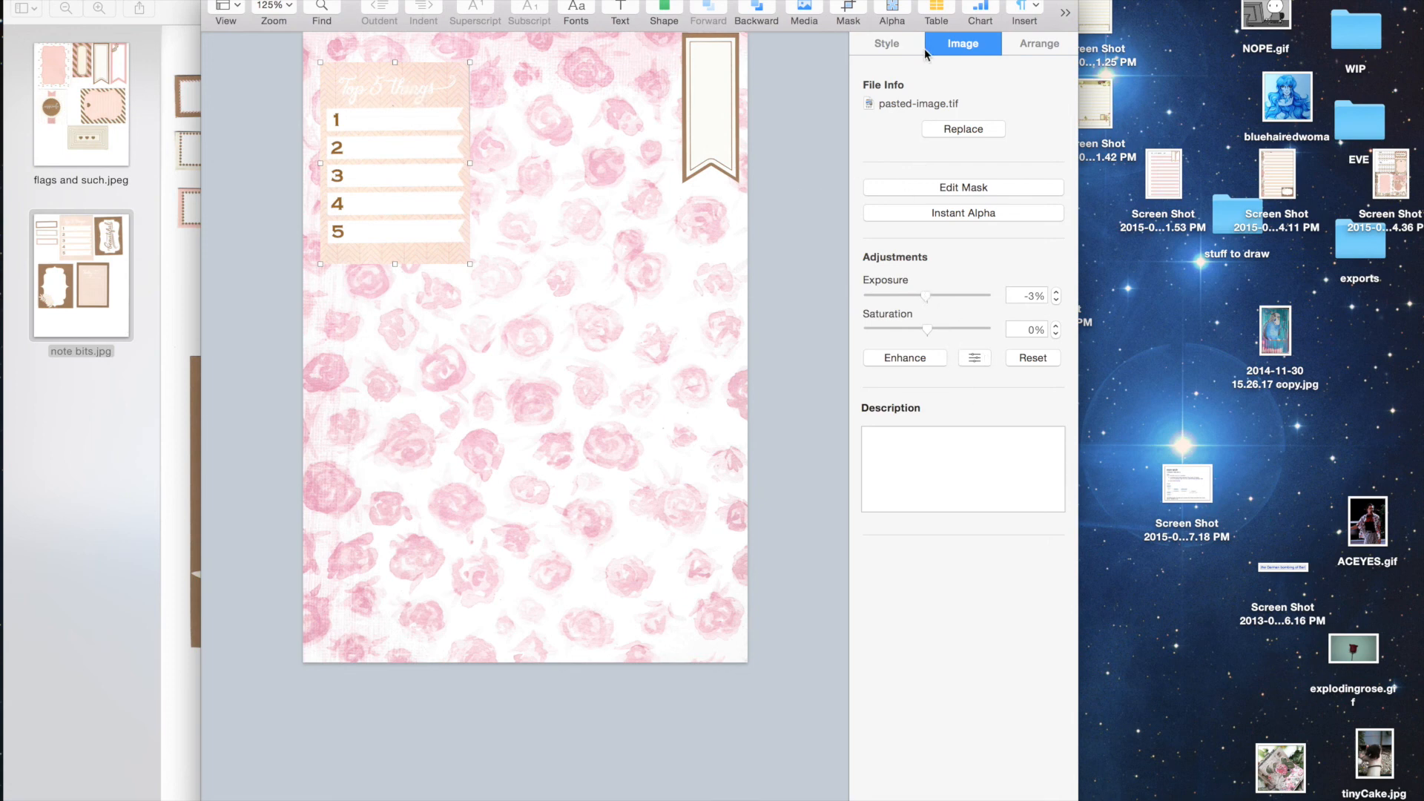
- Give the Top 5 things card a Picture Frame border in the taped-paper style, scaled to 64%
{"action": "left_click", "coordinate": [1031, 41]}
{"action": "left_click", "coordinate": [890, 43]}
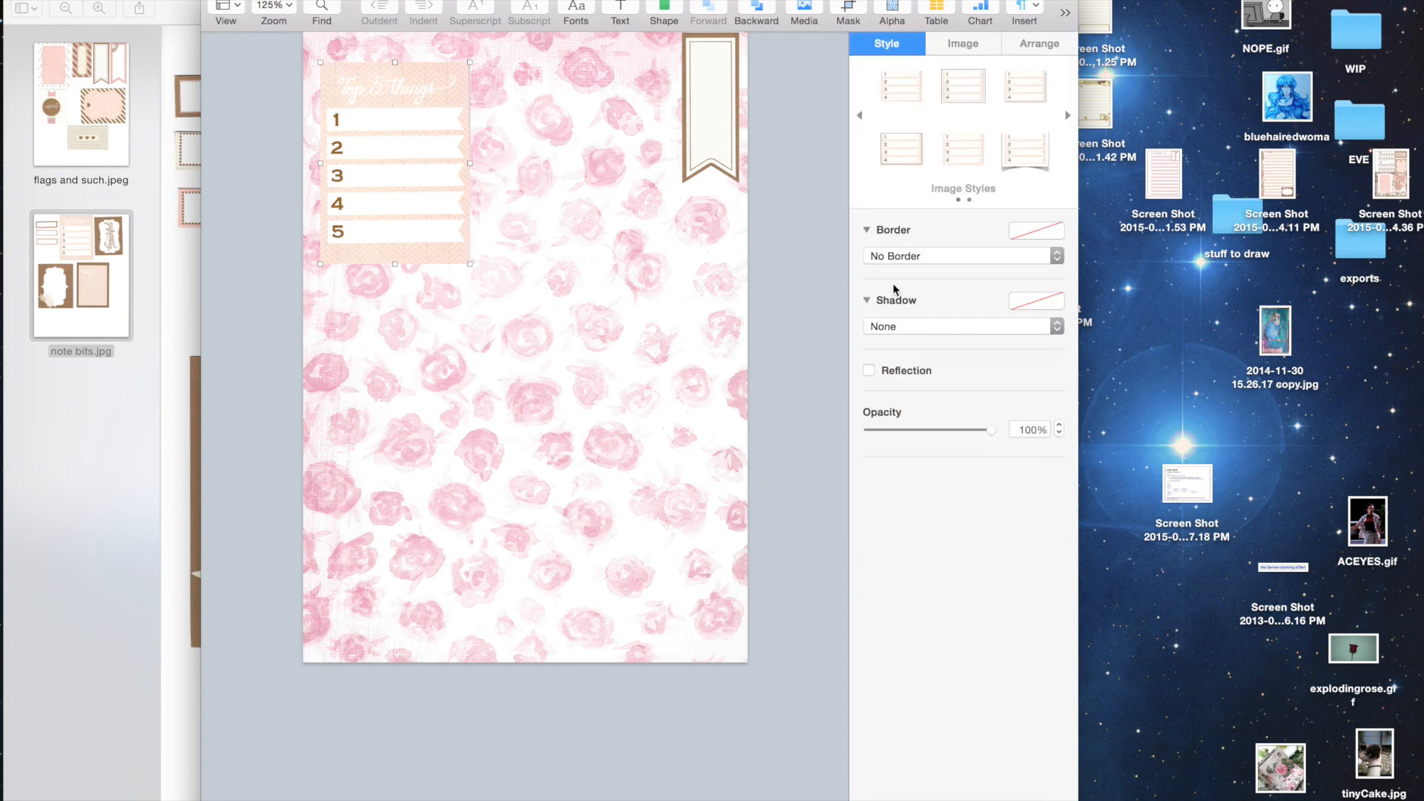
{"action": "left_click", "coordinate": [901, 256]}
{"action": "left_click", "coordinate": [904, 282]}
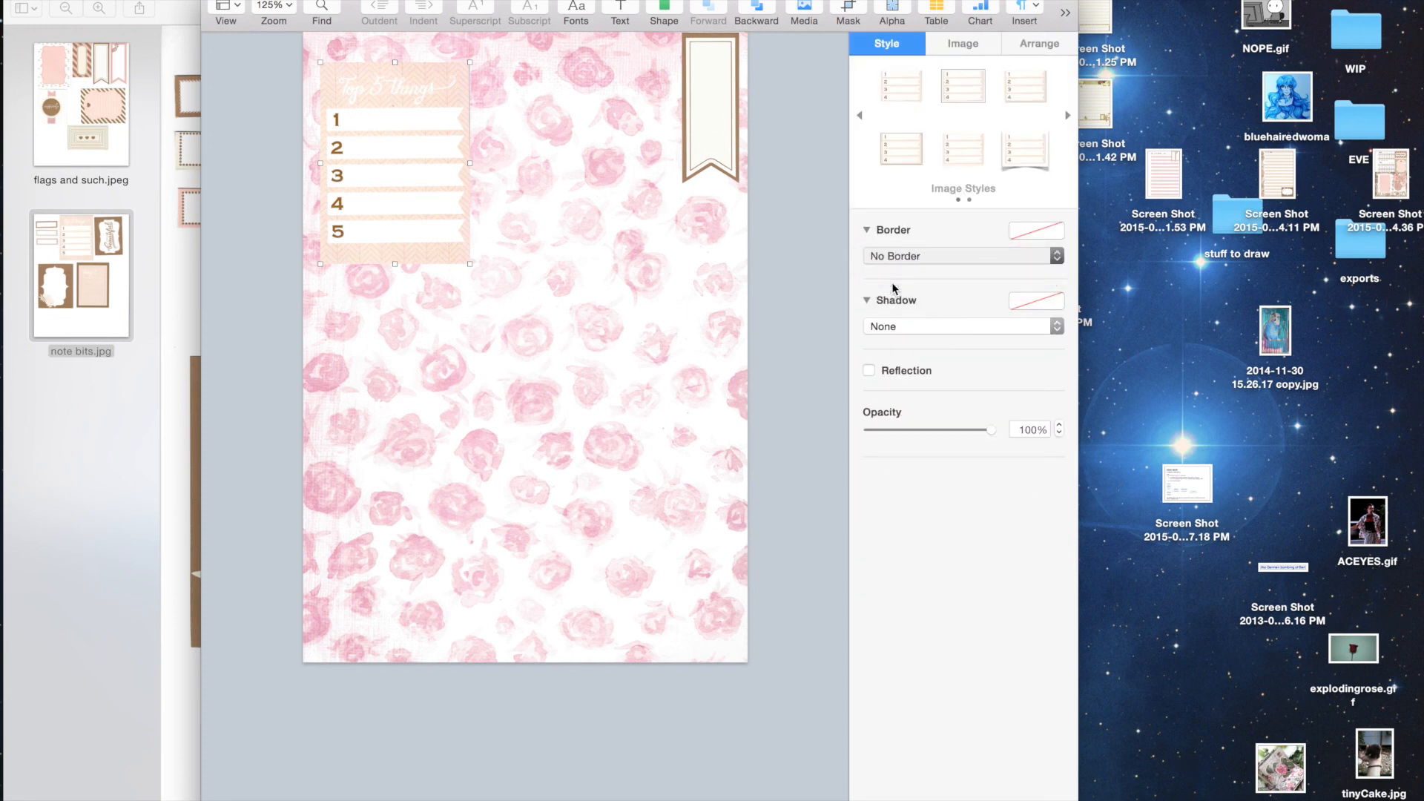
{"action": "left_click", "coordinate": [892, 298]}
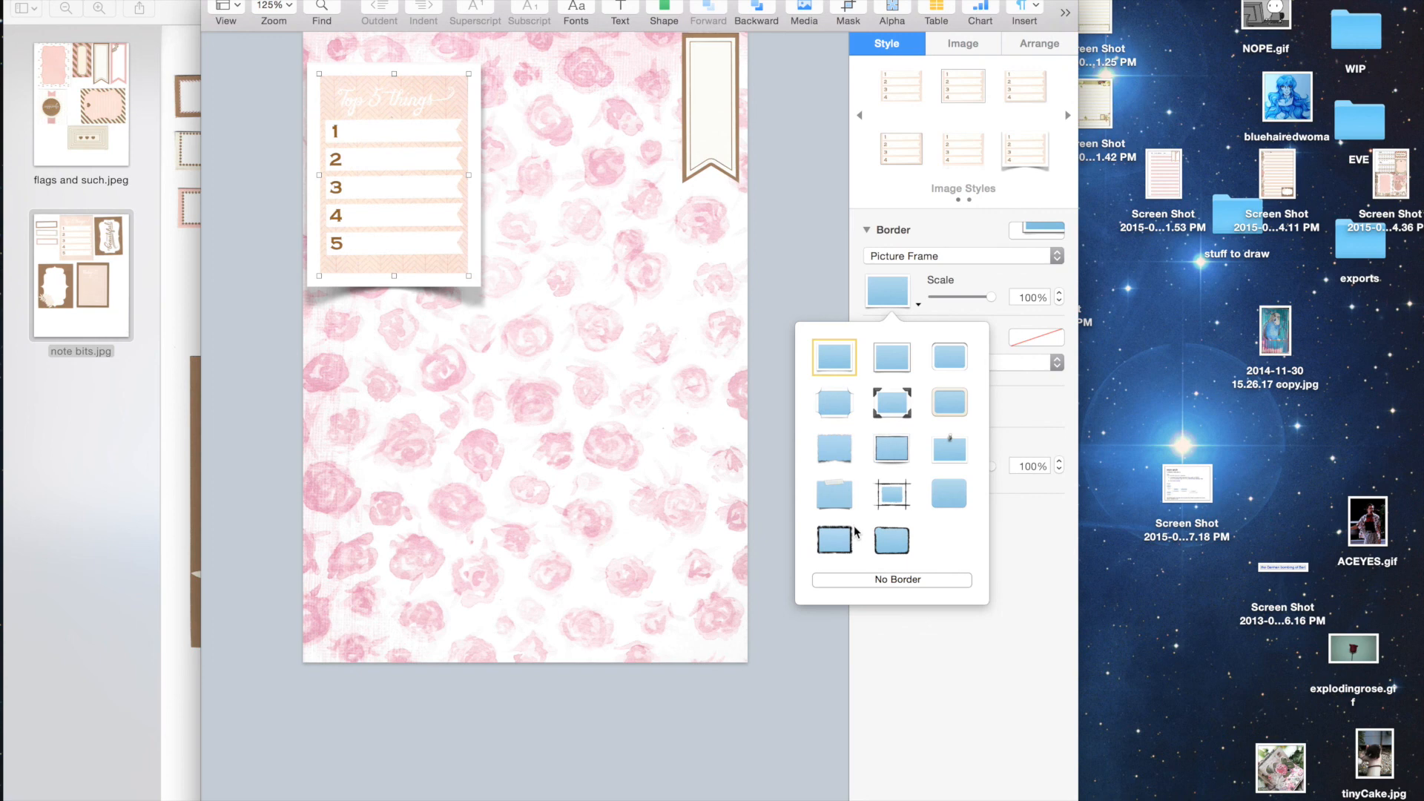
{"action": "left_click", "coordinate": [834, 493]}
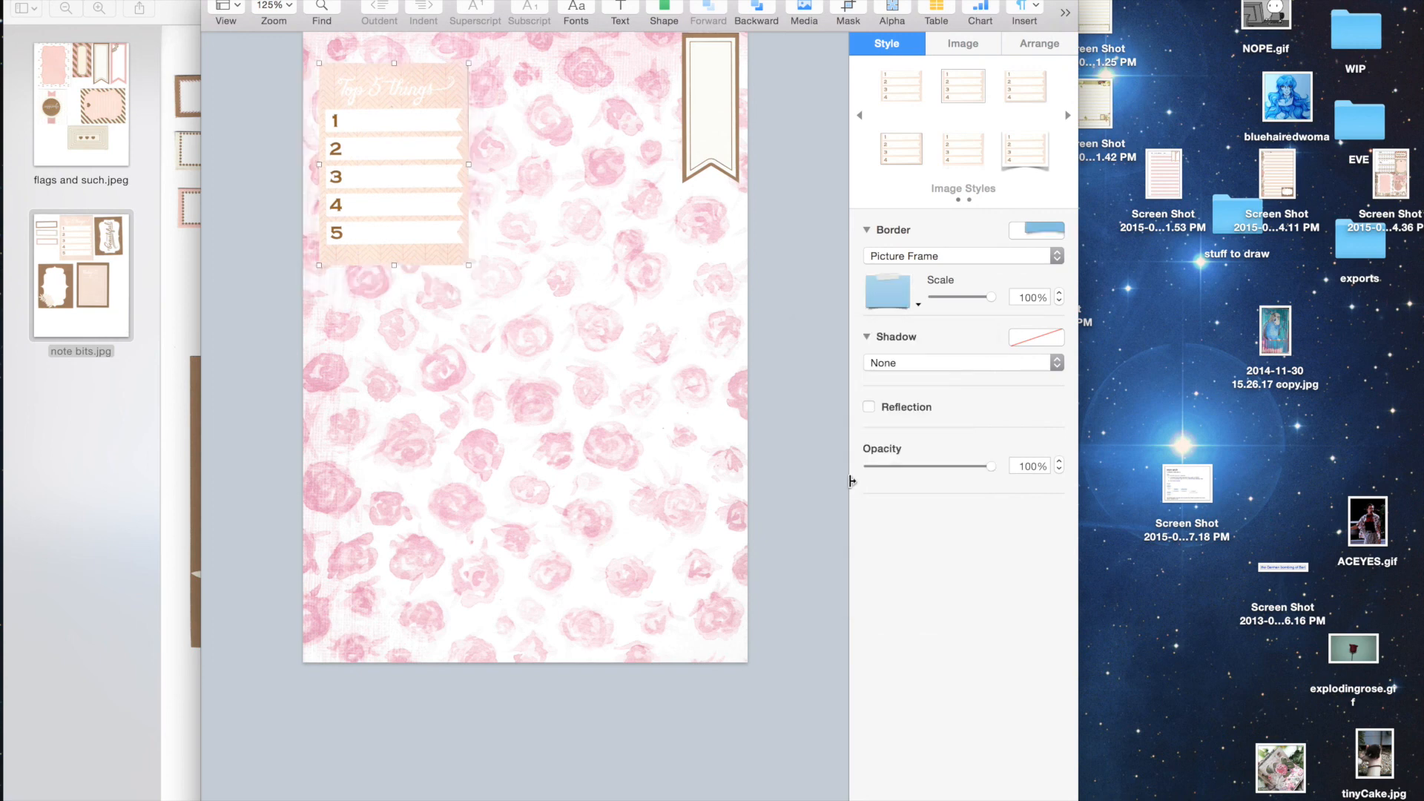
{"action": "mouse_move", "coordinate": [991, 297]}
{"action": "left_mouse_down"}
{"action": "mouse_move", "coordinate": [942, 300]}
{"action": "mouse_move", "coordinate": [979, 302]}
{"action": "mouse_move", "coordinate": [964, 304]}
{"action": "left_mouse_up"}
{"action": "left_click", "coordinate": [635, 270]}
{"action": "left_click_drag", "start_coordinate": [438, 124], "coordinate": [434, 110]}
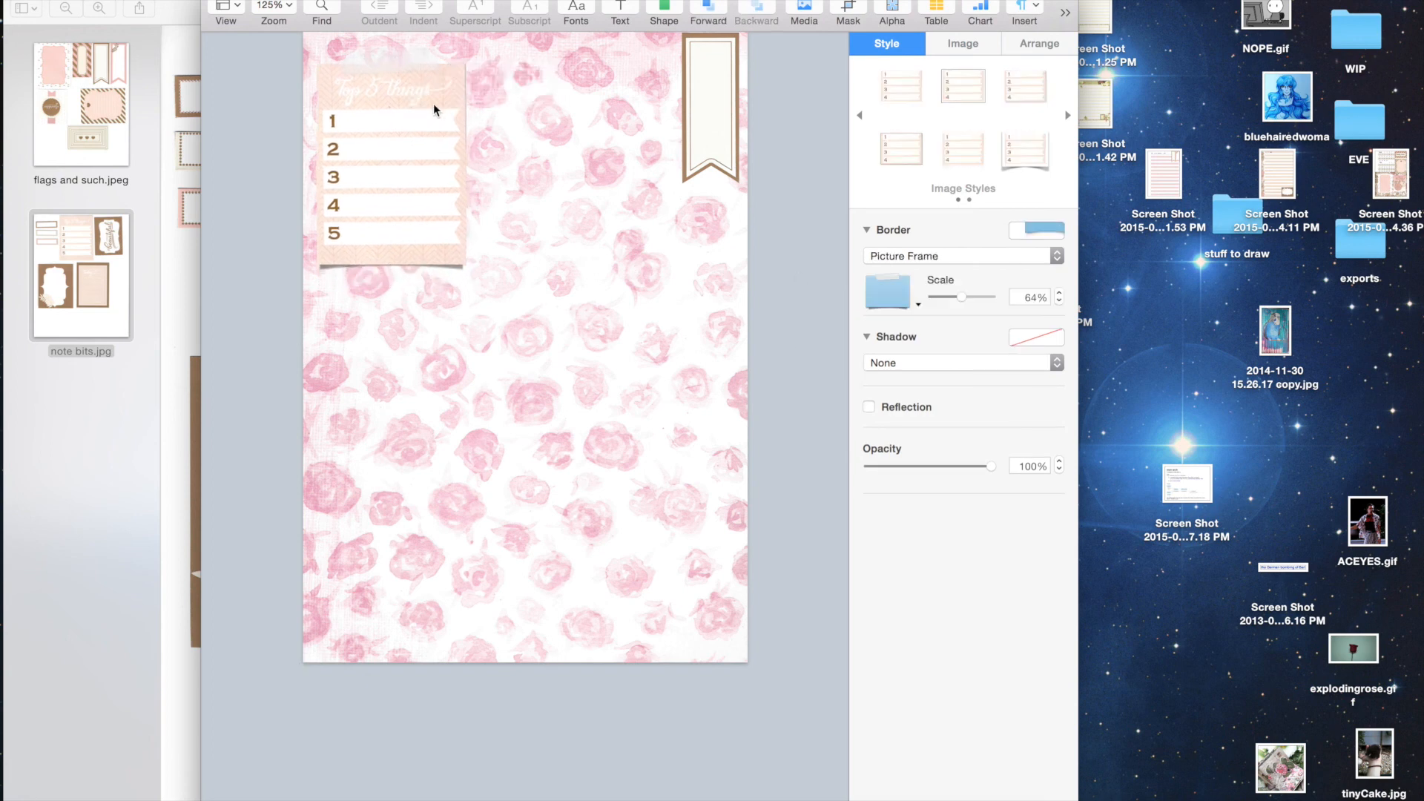
- Copy the brown ornate frame with the leaf sprig from note bits.jpg and paste it onto the roses page
{"action": "left_click", "coordinate": [489, 369]}
{"action": "left_click", "coordinate": [111, 401]}
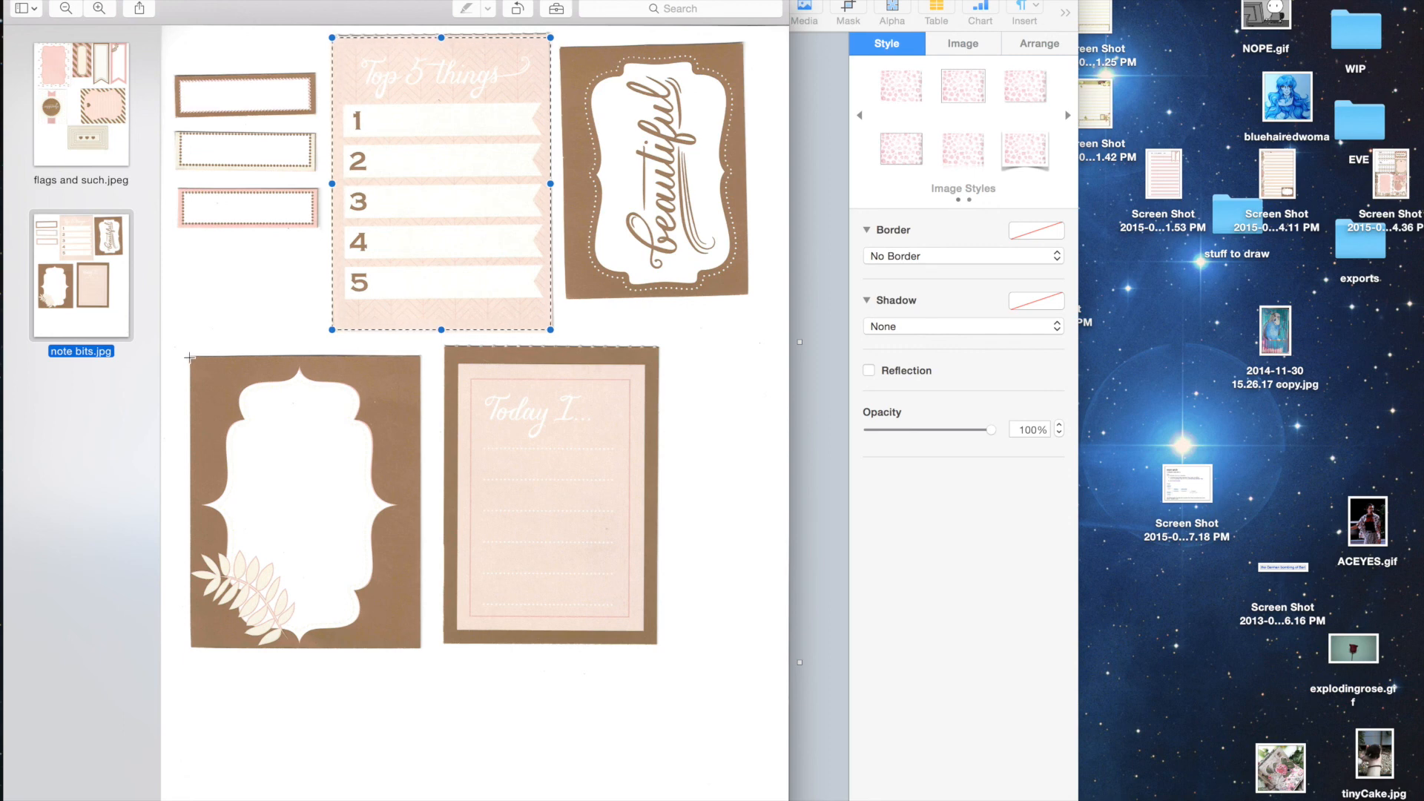
{"action": "left_click_drag", "start_coordinate": [190, 358], "coordinate": [421, 647]}
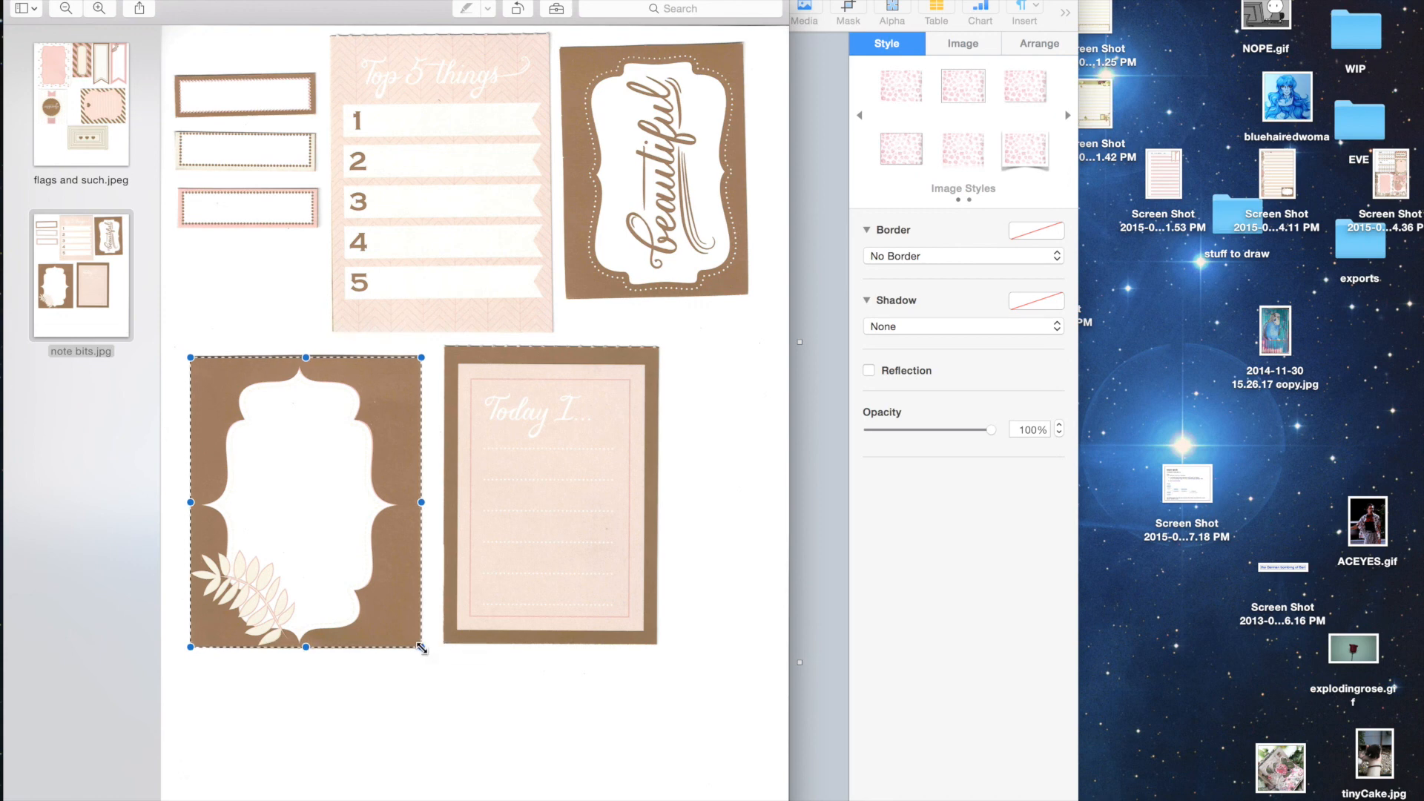
{"action": "left_click", "coordinate": [802, 519]}
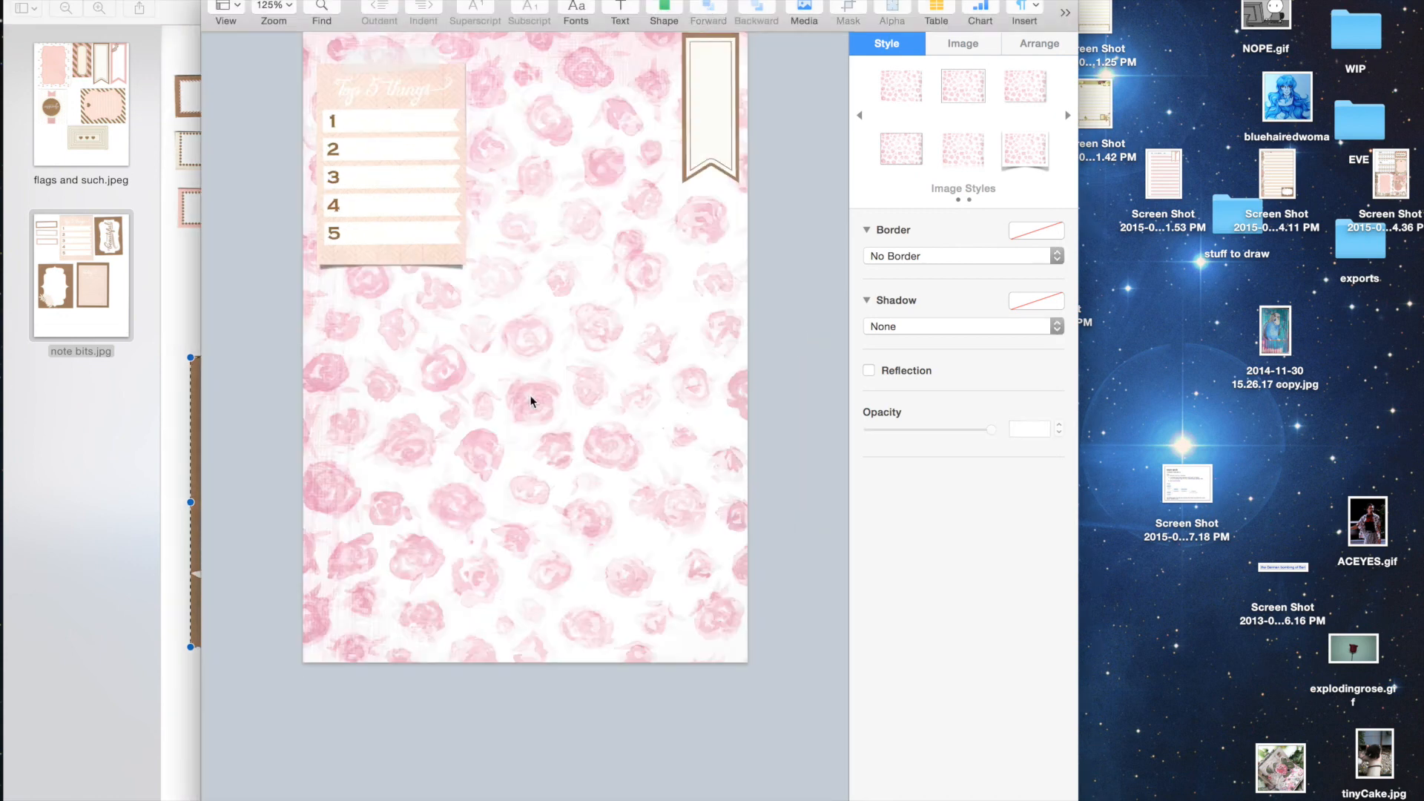
{"action": "key", "text": "super+v"}
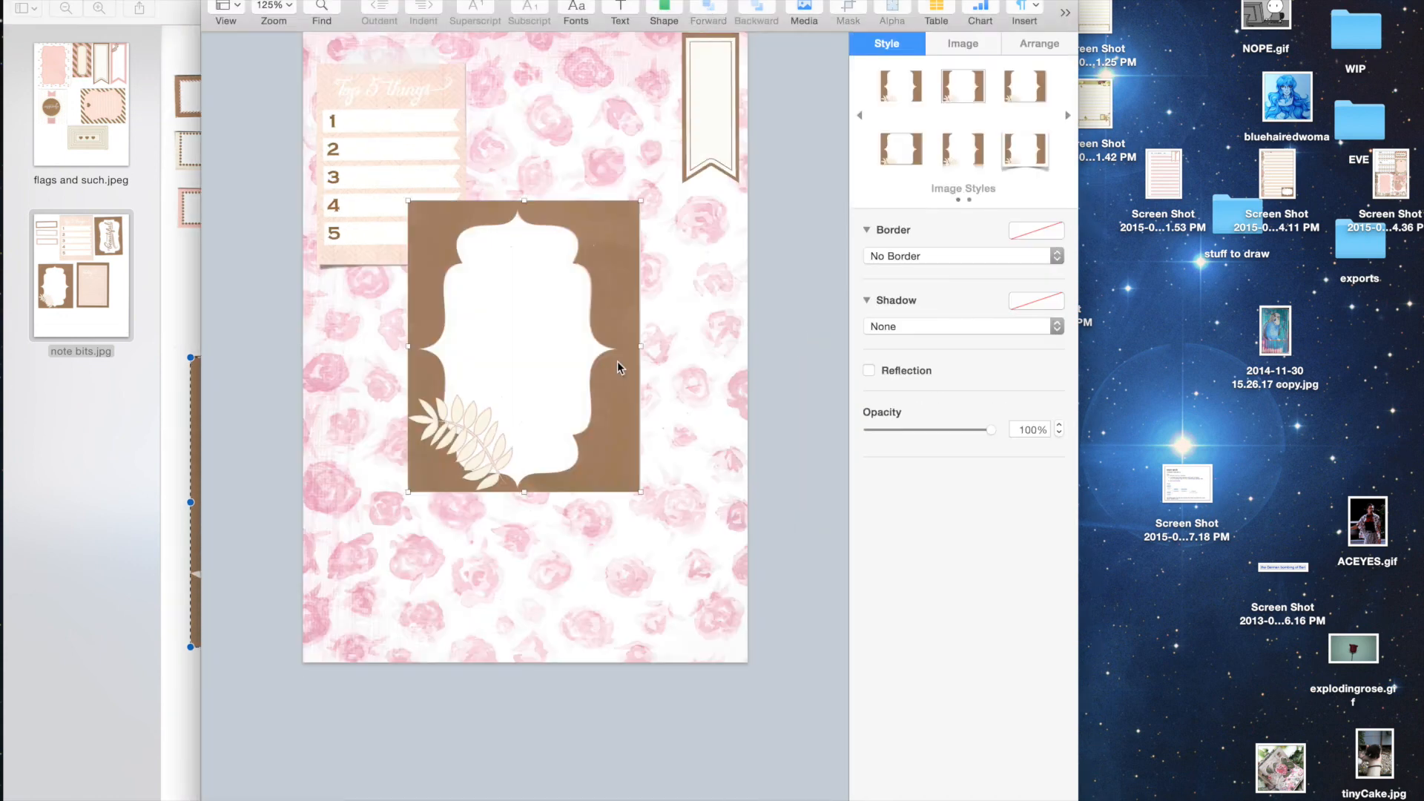
- Set the brown ornate frame's text wrap to None and its object placement to Stay on Page
{"action": "left_click", "coordinate": [964, 46]}
{"action": "left_click", "coordinate": [1029, 50]}
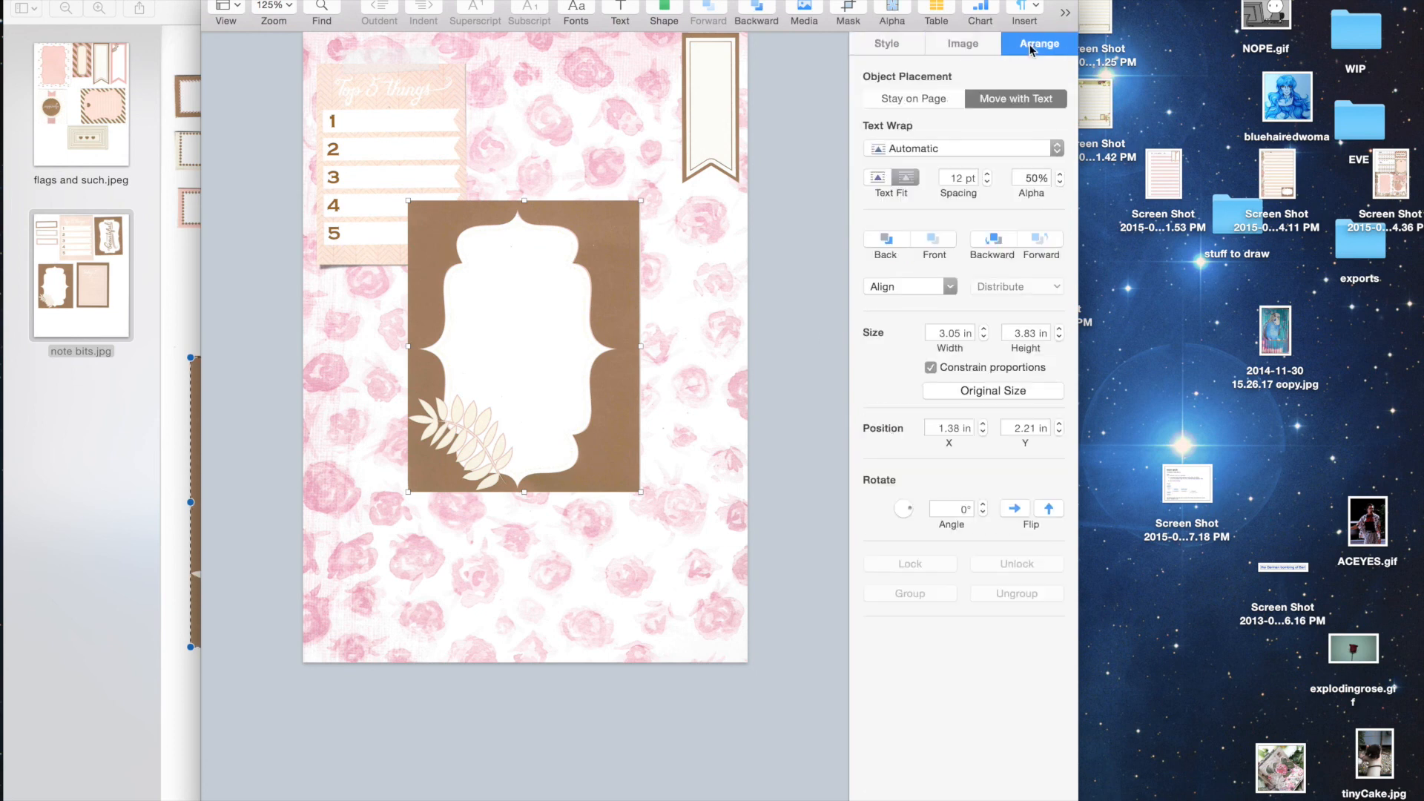
{"action": "left_click", "coordinate": [897, 147]}
{"action": "left_click", "coordinate": [901, 232]}
{"action": "left_click", "coordinate": [906, 96]}
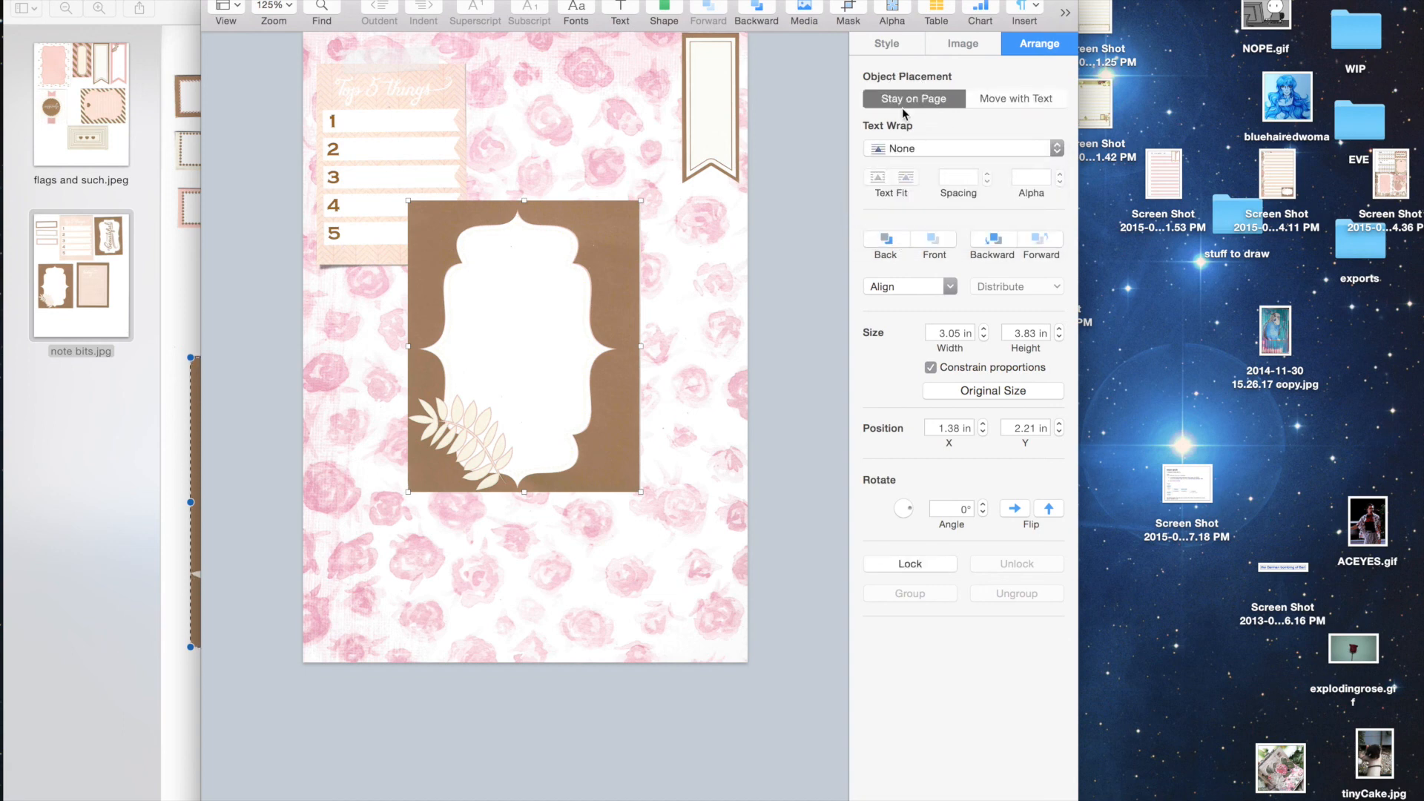
{"action": "left_click", "coordinate": [905, 152]}
{"action": "left_click", "coordinate": [904, 149]}
- Rotate the brown ornate frame to an angle of 270°
{"action": "left_click_drag", "start_coordinate": [911, 519], "coordinate": [968, 510]}
{"action": "type", "text": "0"}
{"action": "key", "text": "Return"}
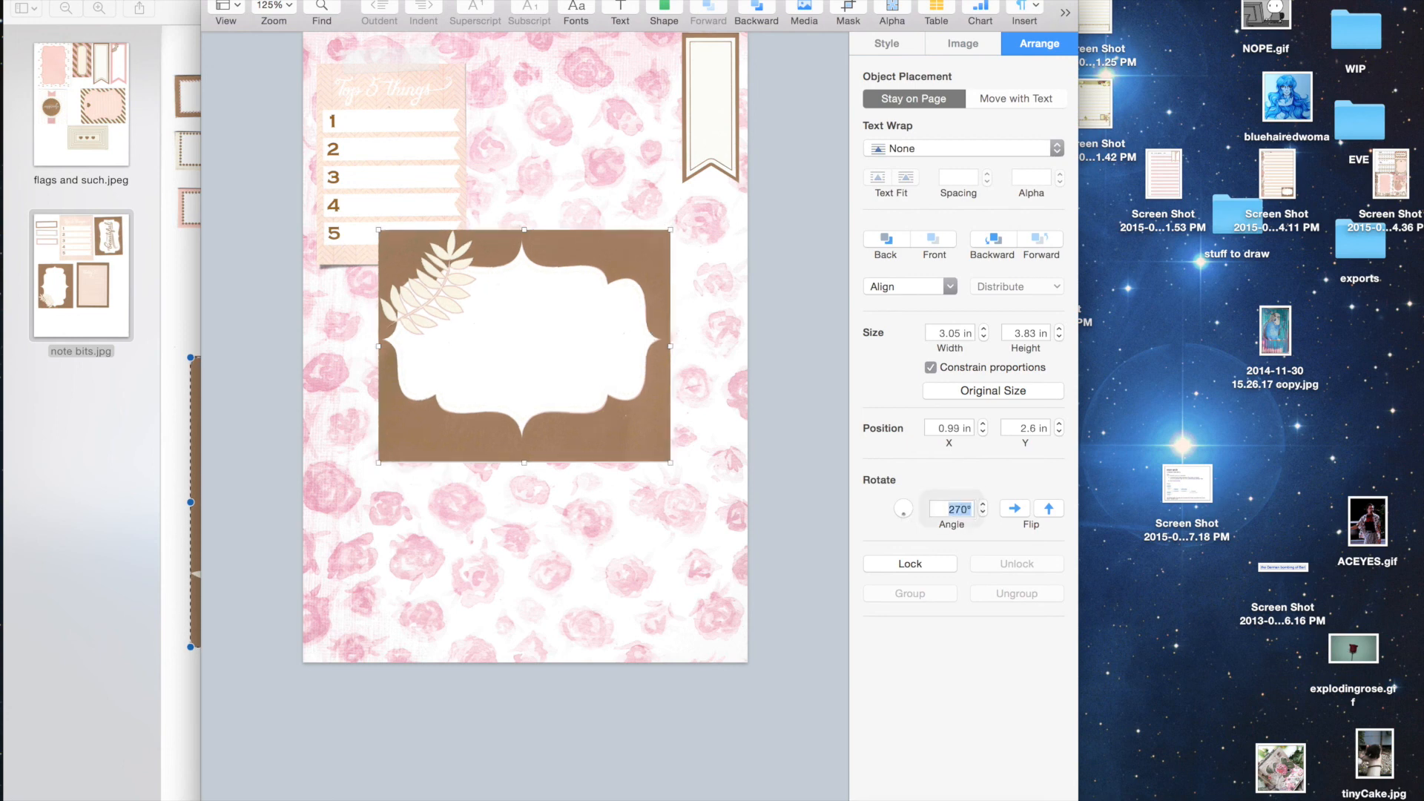
- Shrink the brown ornate frame to about 1.9 by 2.38 in and place it in the page's lower-right corner
{"action": "left_click_drag", "start_coordinate": [598, 334], "coordinate": [539, 399]}
{"action": "left_click_drag", "start_coordinate": [327, 528], "coordinate": [439, 455]}
{"action": "left_click_drag", "start_coordinate": [514, 318], "coordinate": [635, 527]}
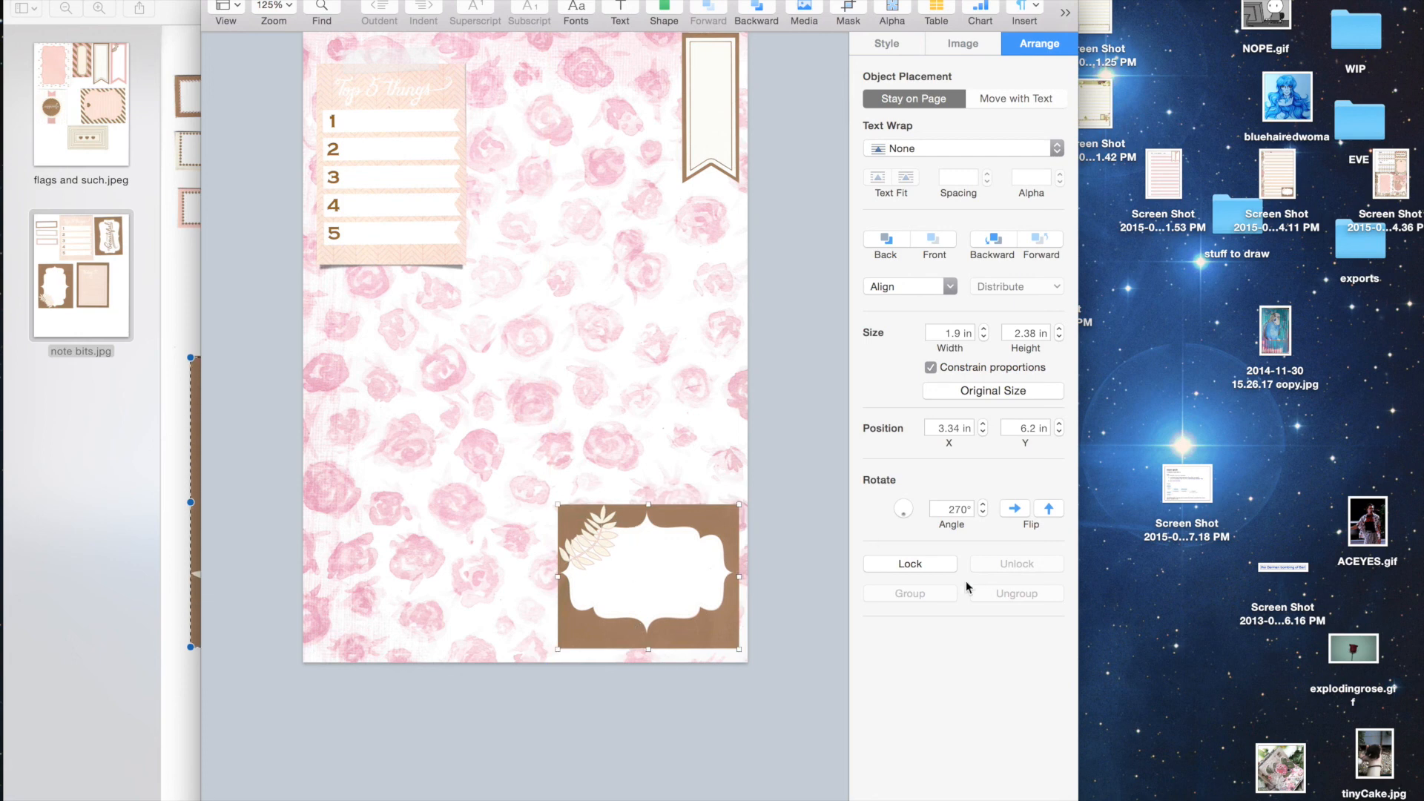
- Give the brown ornate frame the taped-paper Picture Frame border and move it slightly in from the page's right edge
{"action": "left_click", "coordinate": [898, 52]}
{"action": "left_click", "coordinate": [900, 258]}
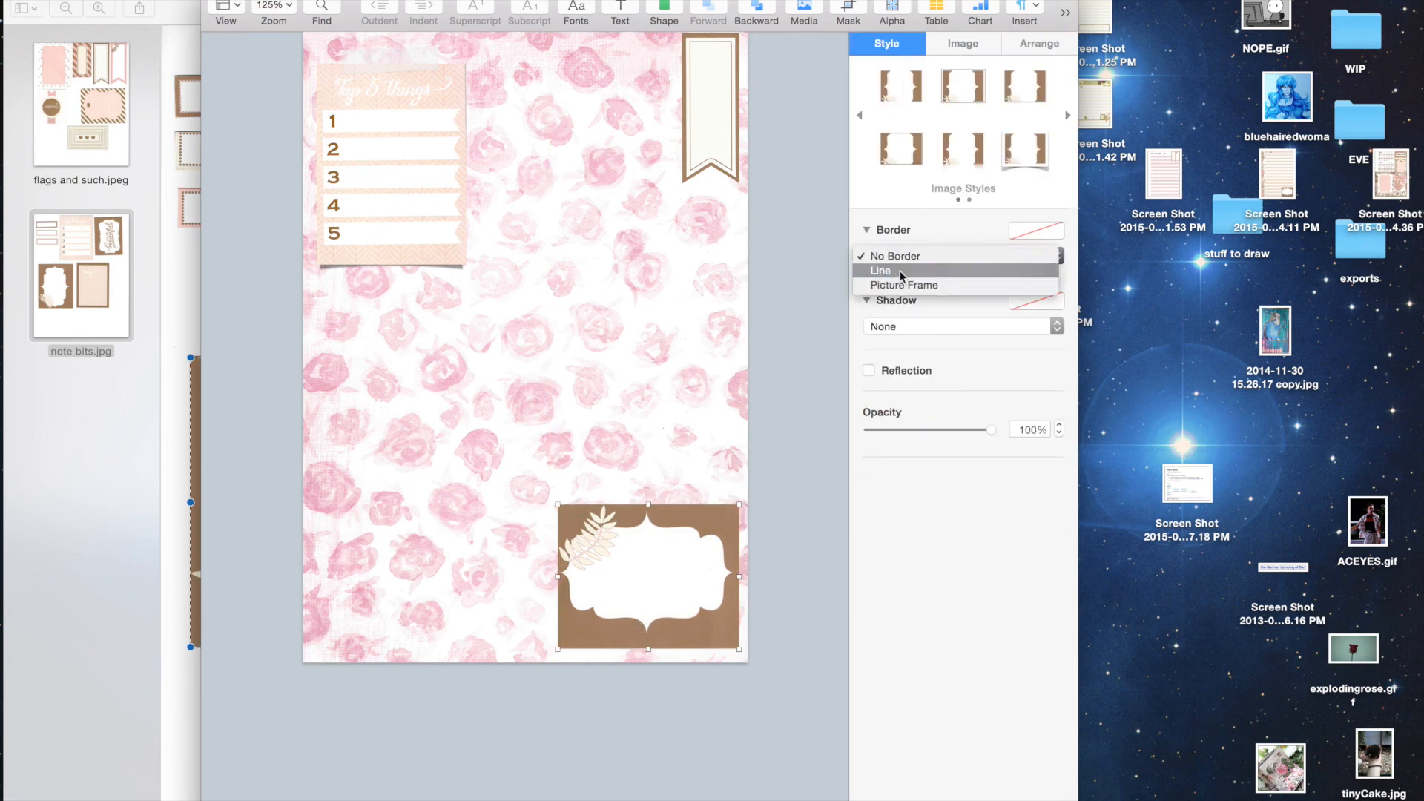
{"action": "left_click", "coordinate": [902, 287]}
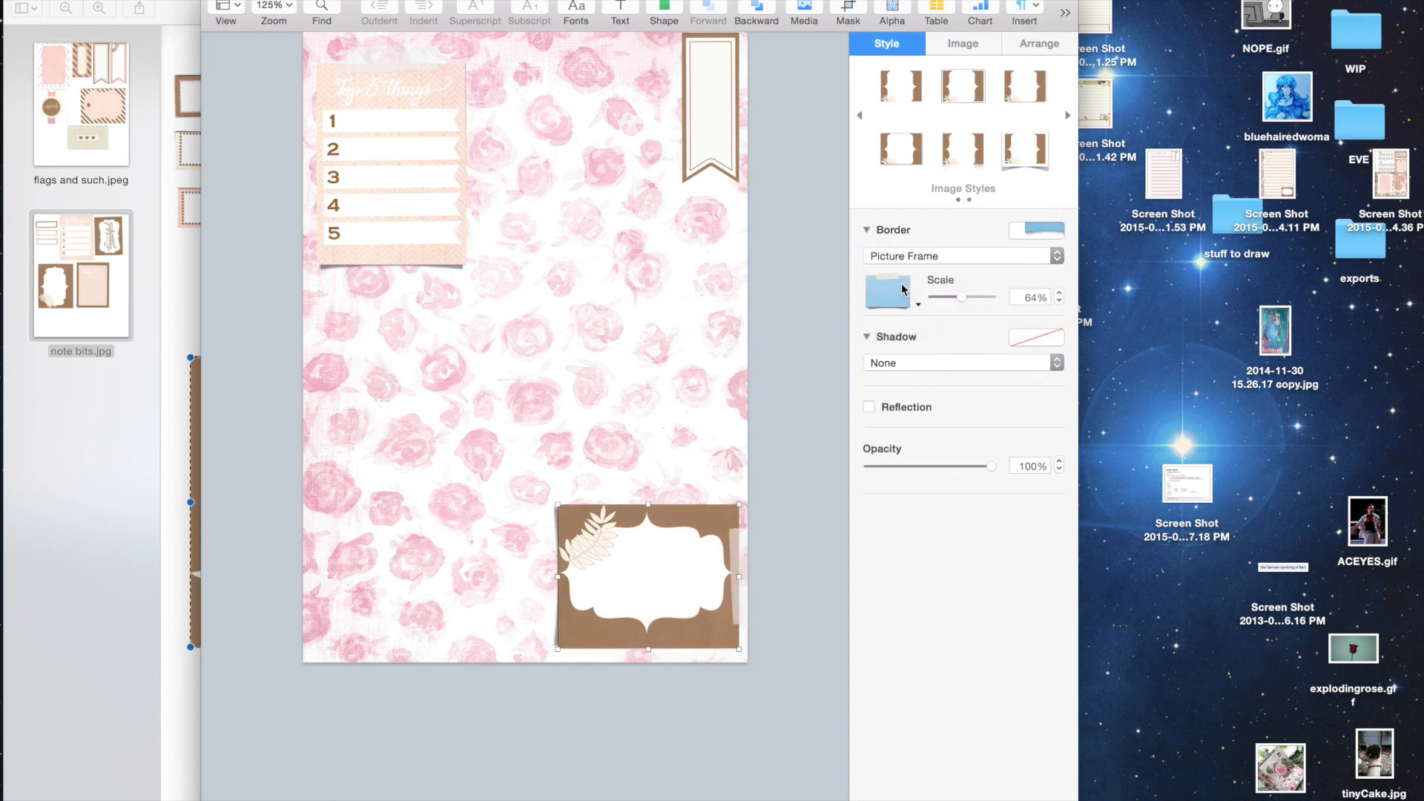
{"action": "mouse_move", "coordinate": [683, 635]}
{"action": "left_mouse_down"}
{"action": "mouse_move", "coordinate": [638, 633]}
{"action": "mouse_move", "coordinate": [675, 629]}
{"action": "left_mouse_up"}
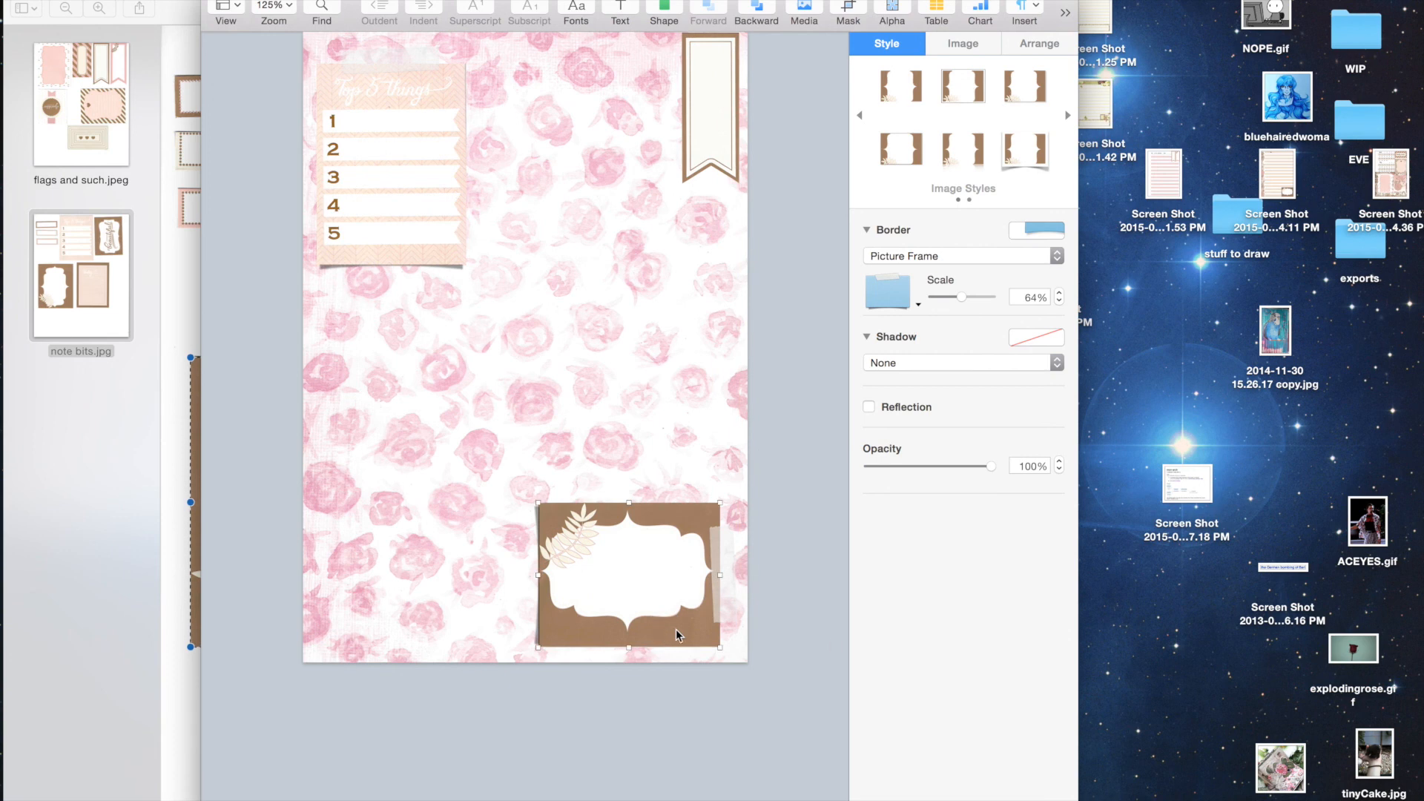
{"action": "left_click", "coordinate": [847, 635]}
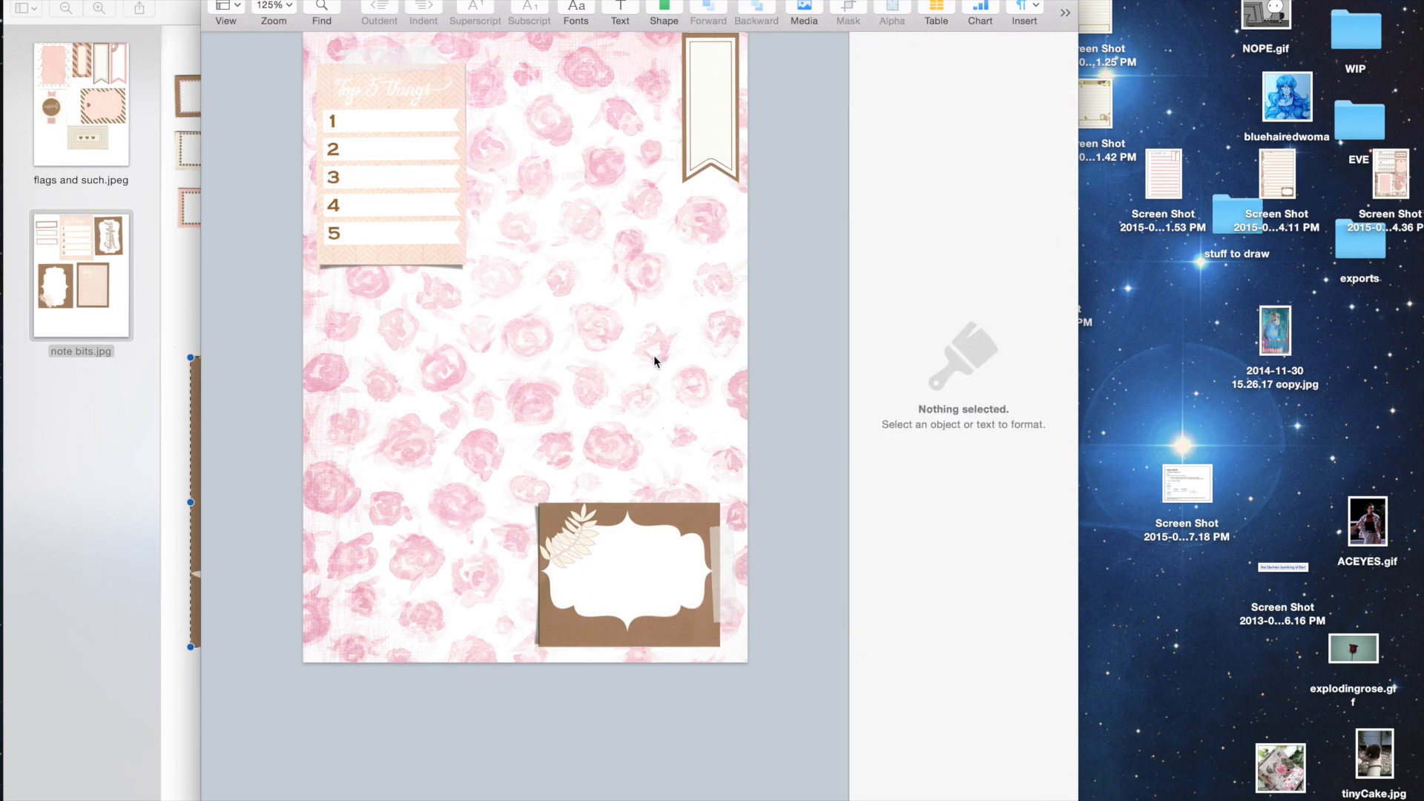
- Copy the Today I... card from note bits.jpg and paste it onto the roses page
{"action": "left_click", "coordinate": [99, 331]}
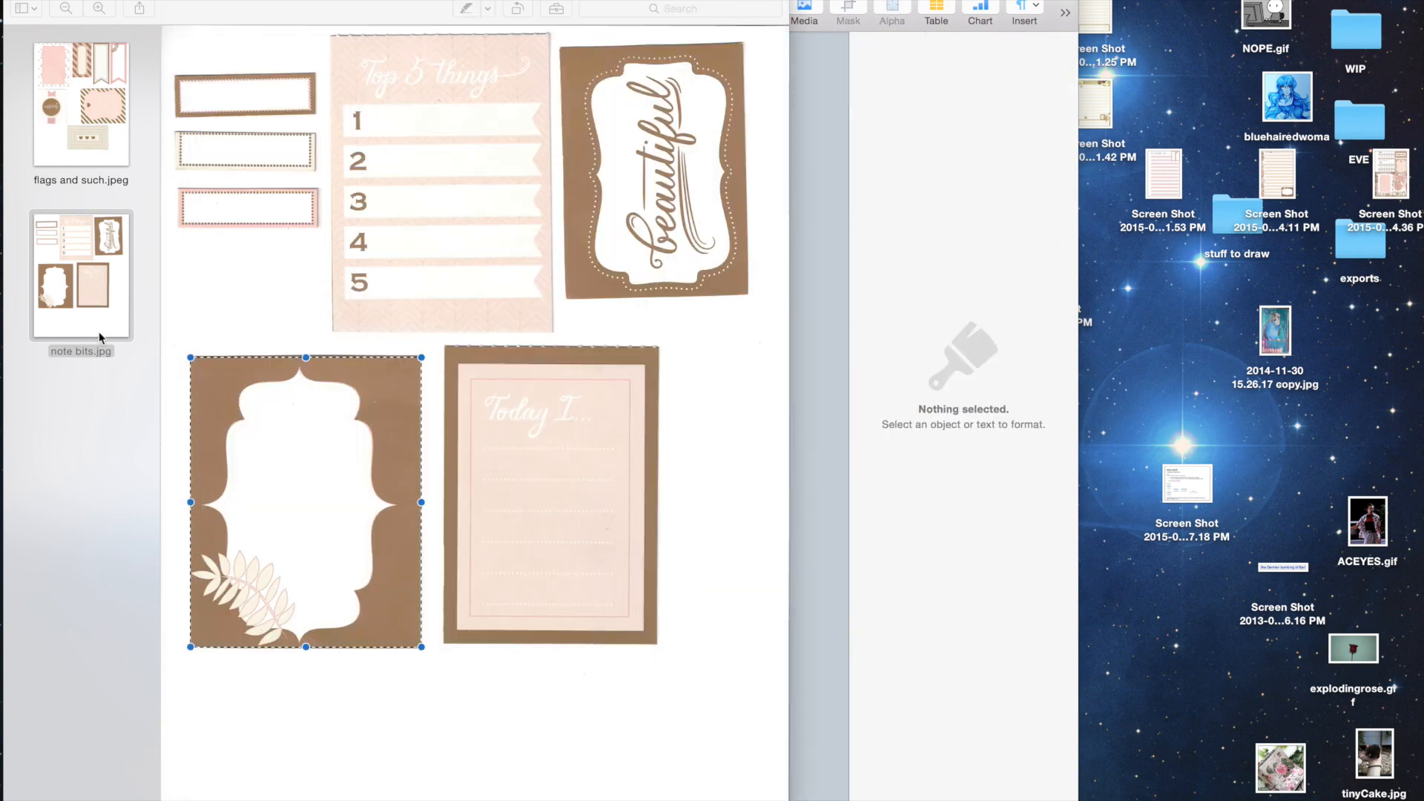
{"action": "left_click", "coordinate": [454, 348]}
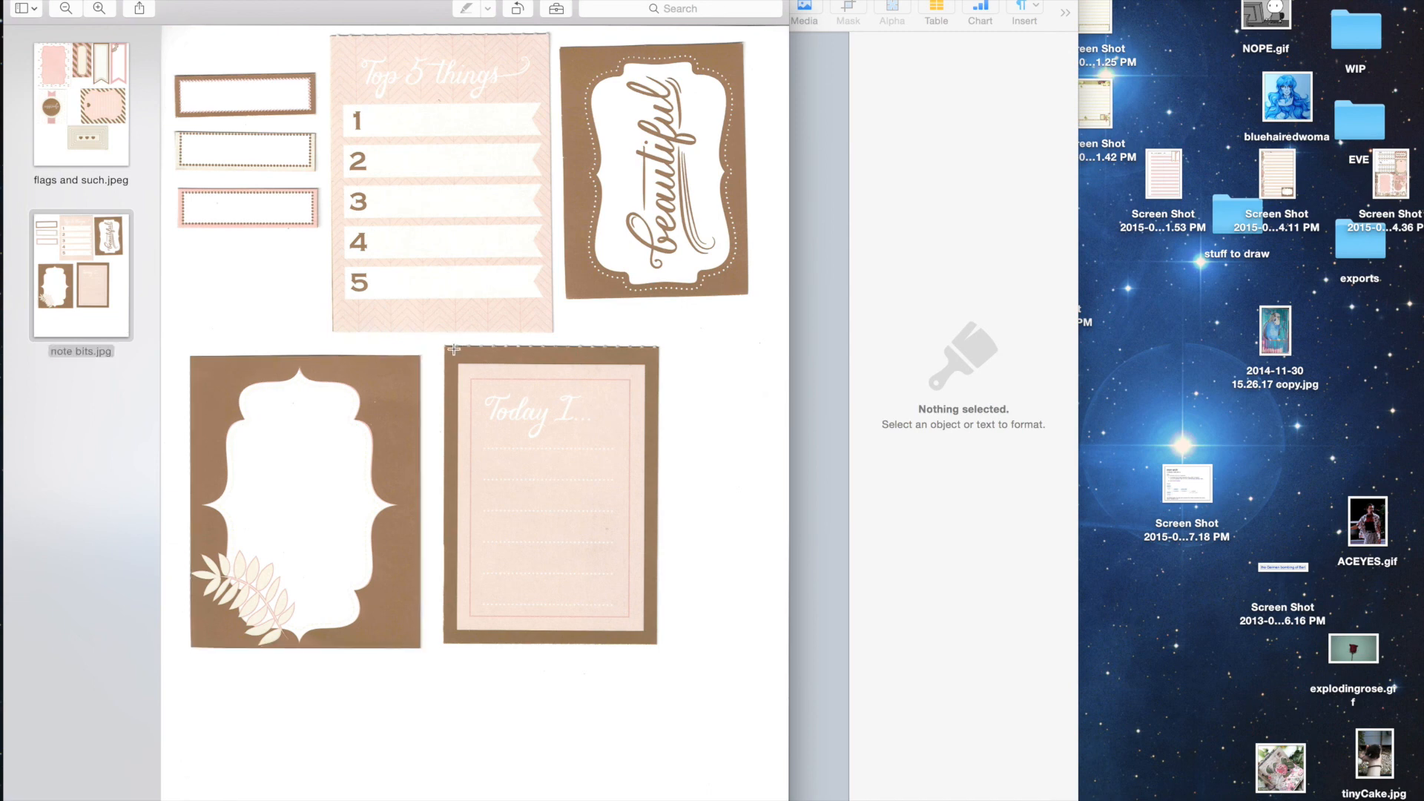
{"action": "left_click_drag", "start_coordinate": [447, 347], "coordinate": [654, 642]}
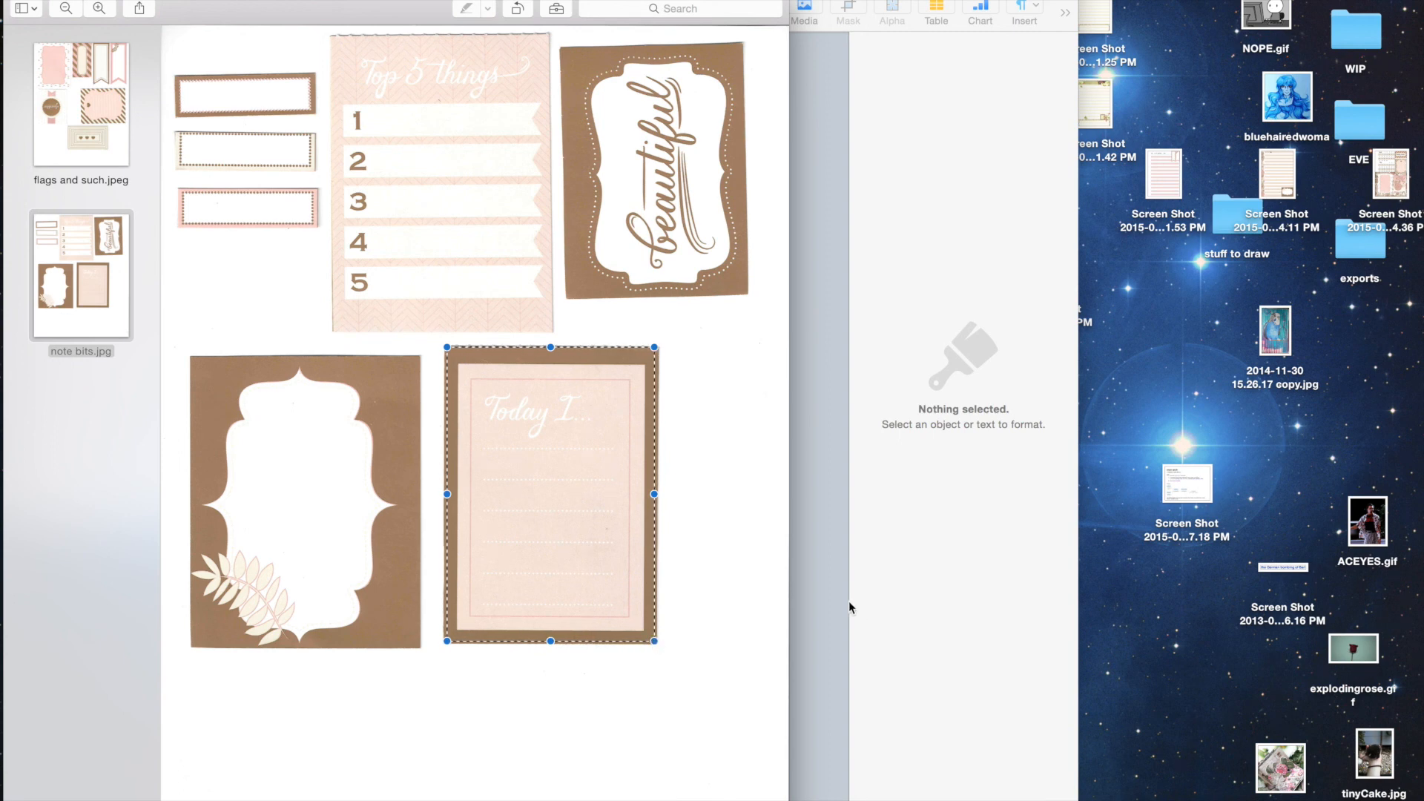
{"action": "left_click", "coordinate": [823, 586]}
{"action": "key", "text": "super+v"}
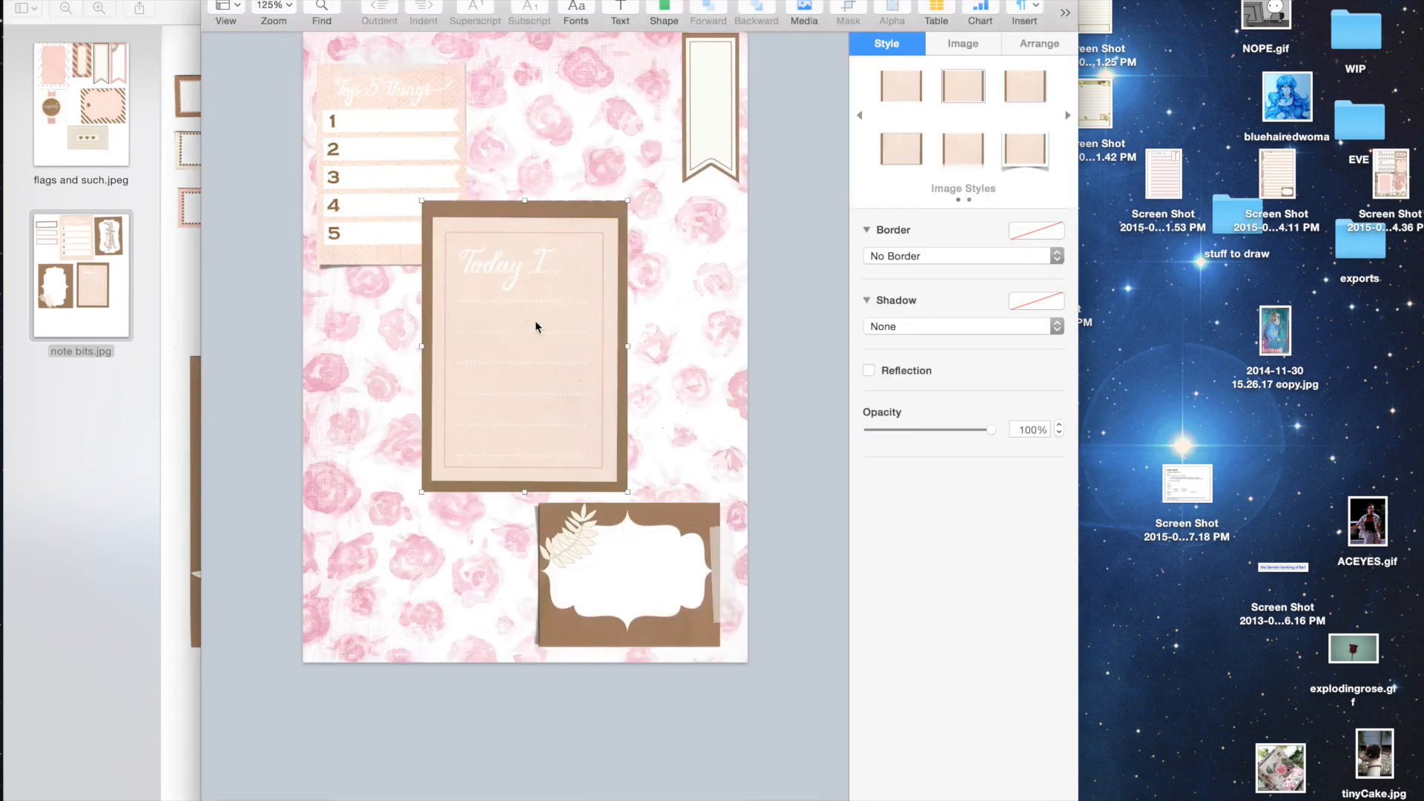
- Shrink the Today I... card to about the height of the Top 5 things card and place it beside that card
{"action": "left_click_drag", "start_coordinate": [533, 324], "coordinate": [588, 180]}
{"action": "left_click_drag", "start_coordinate": [474, 354], "coordinate": [509, 303]}
{"action": "left_click_drag", "start_coordinate": [573, 217], "coordinate": [570, 218]}
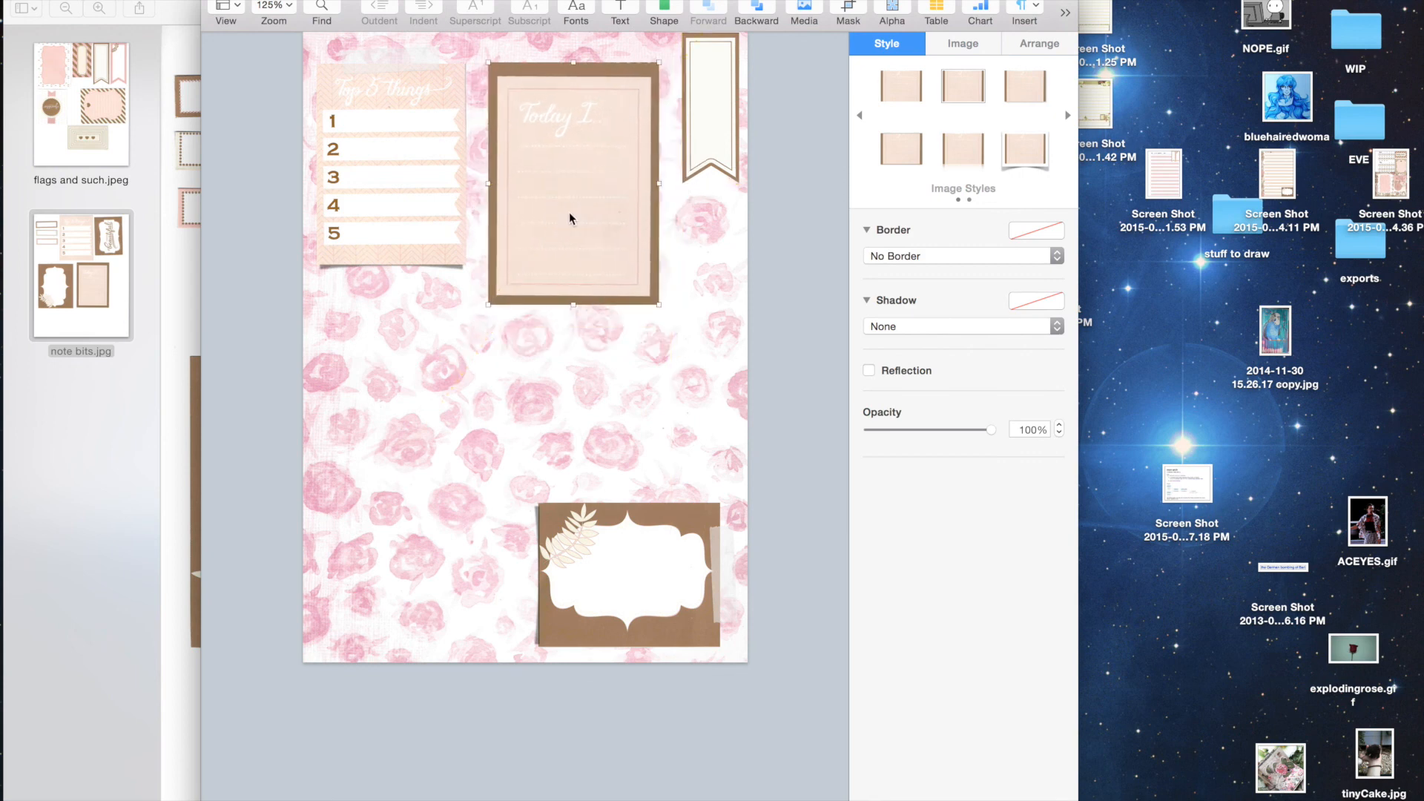
{"action": "left_click_drag", "start_coordinate": [487, 304], "coordinate": [507, 262]}
{"action": "left_click_drag", "start_coordinate": [572, 196], "coordinate": [571, 198]}
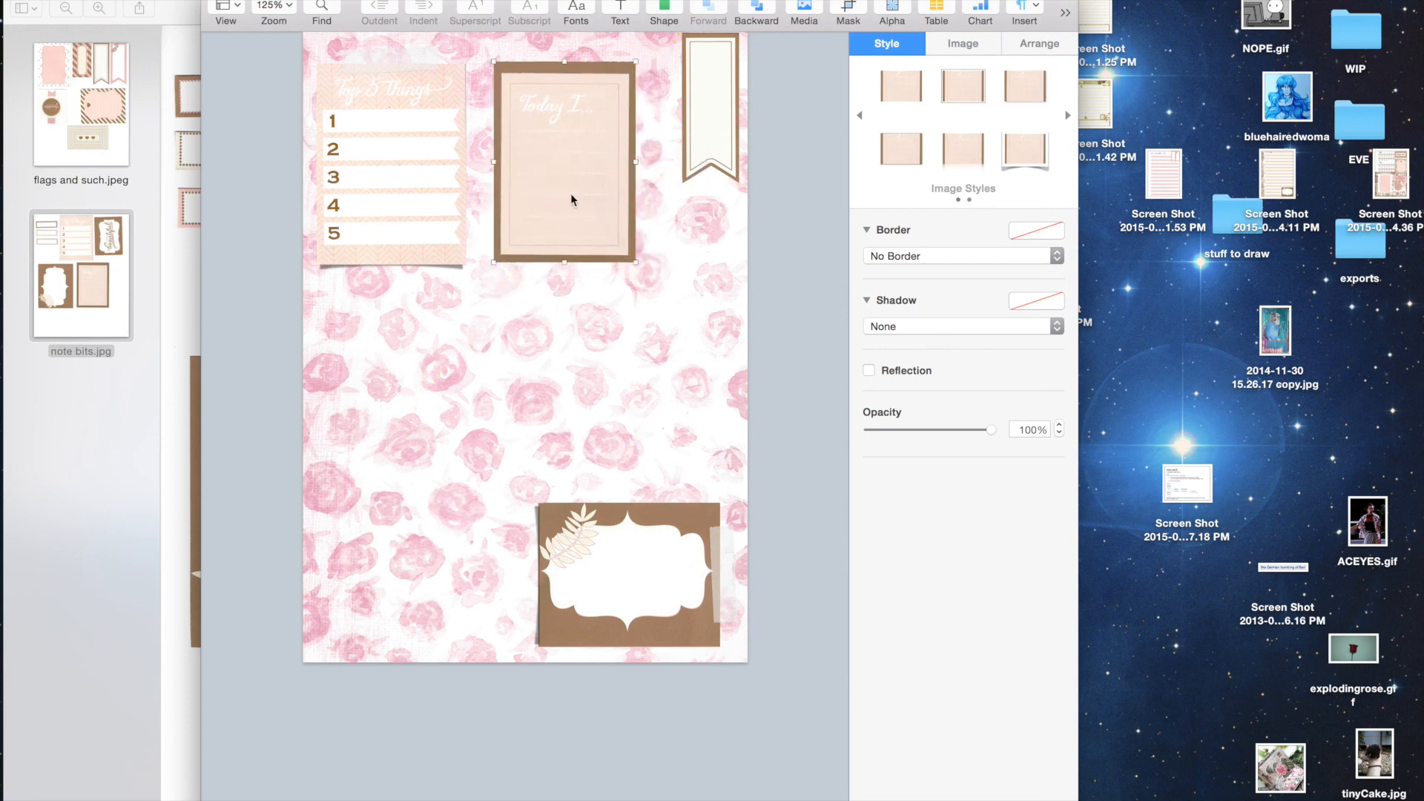
- Give the Today I... card the taped-paper Picture Frame border and fine-tune its position between the Top 5 things card and the flag
{"action": "left_click", "coordinate": [897, 255]}
{"action": "left_click", "coordinate": [896, 285]}
{"action": "left_click_drag", "start_coordinate": [581, 164], "coordinate": [583, 146]}
{"action": "left_click_drag", "start_coordinate": [642, 265], "coordinate": [651, 268]}
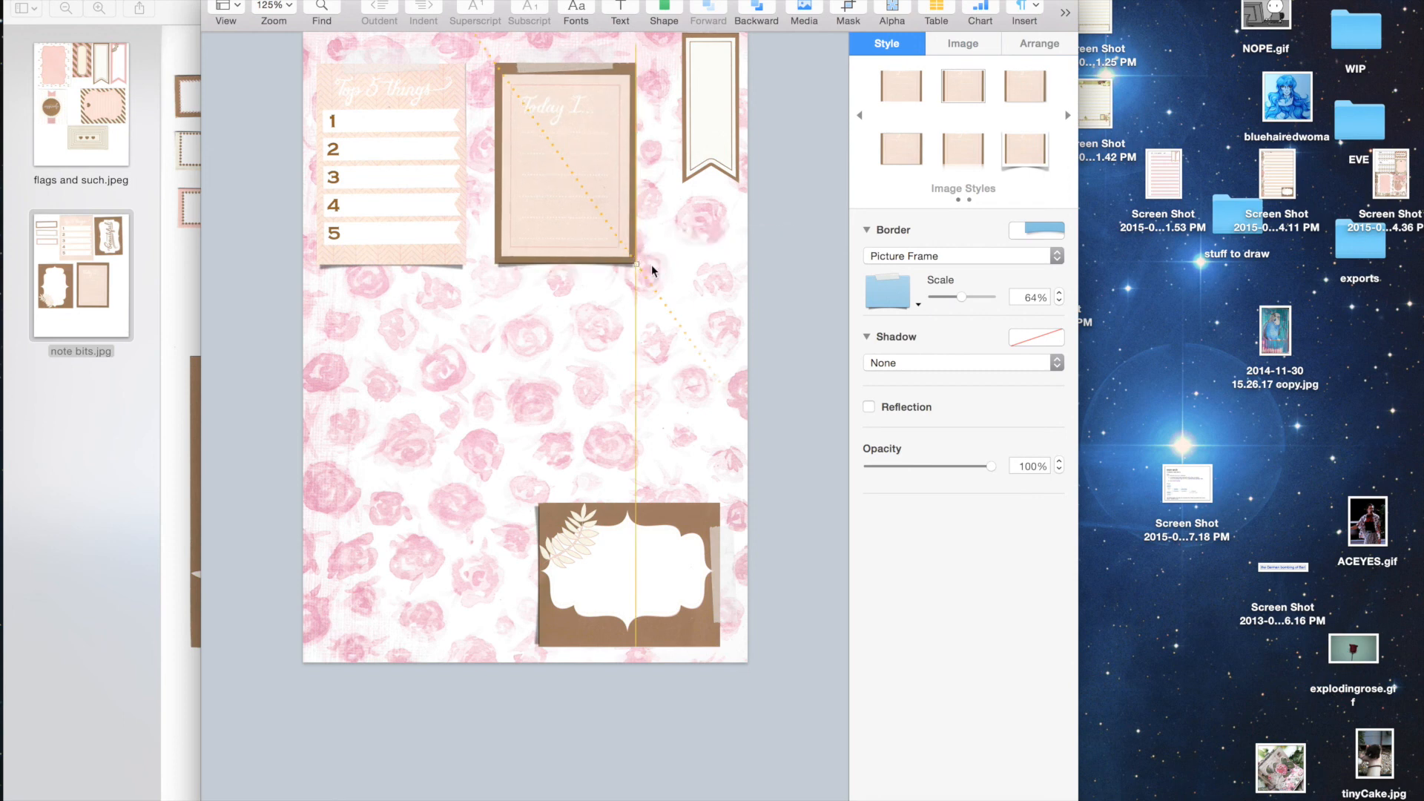
{"action": "left_click_drag", "start_coordinate": [588, 200], "coordinate": [586, 209]}
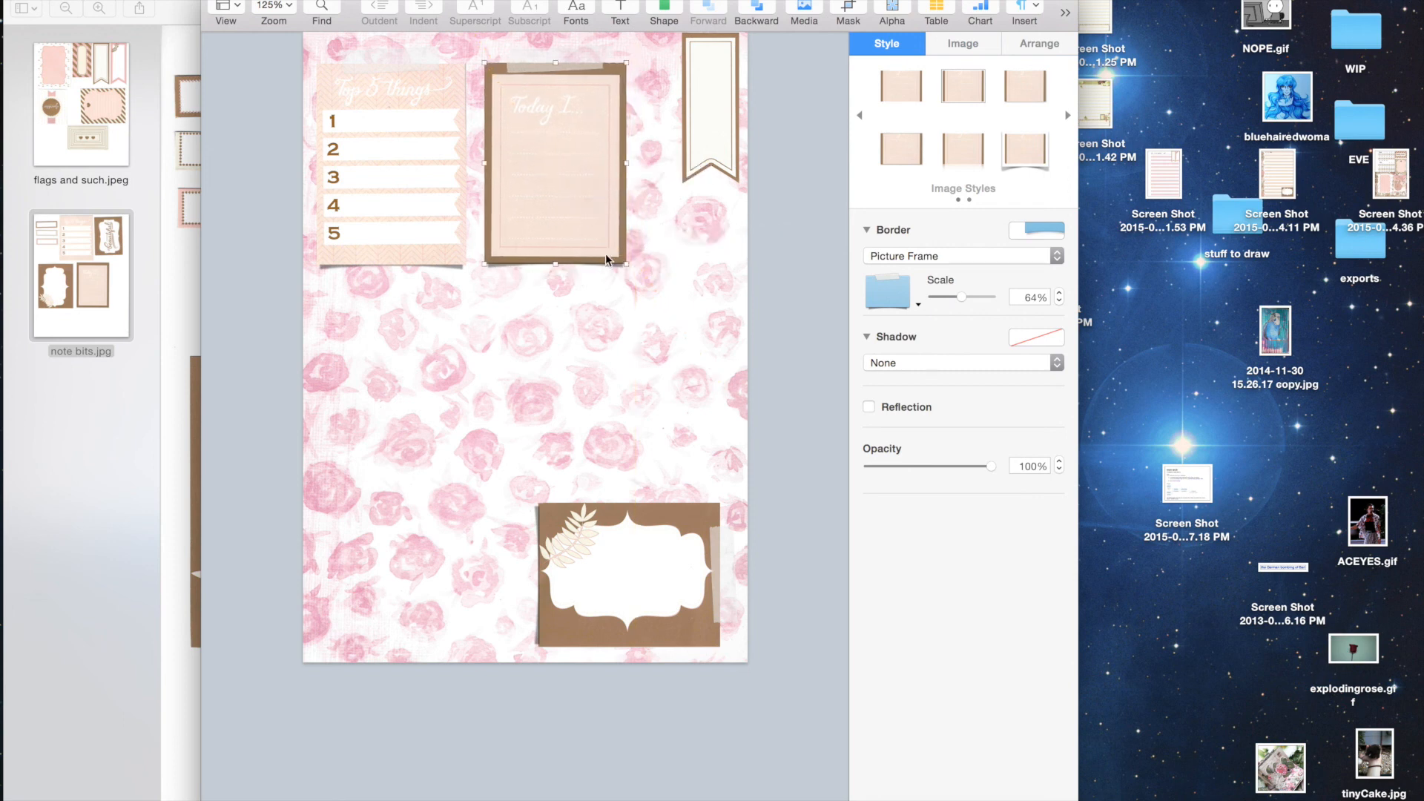
{"action": "left_click_drag", "start_coordinate": [554, 265], "coordinate": [555, 266]}
{"action": "left_click_drag", "start_coordinate": [559, 197], "coordinate": [571, 206]}
{"action": "left_click", "coordinate": [773, 332]}
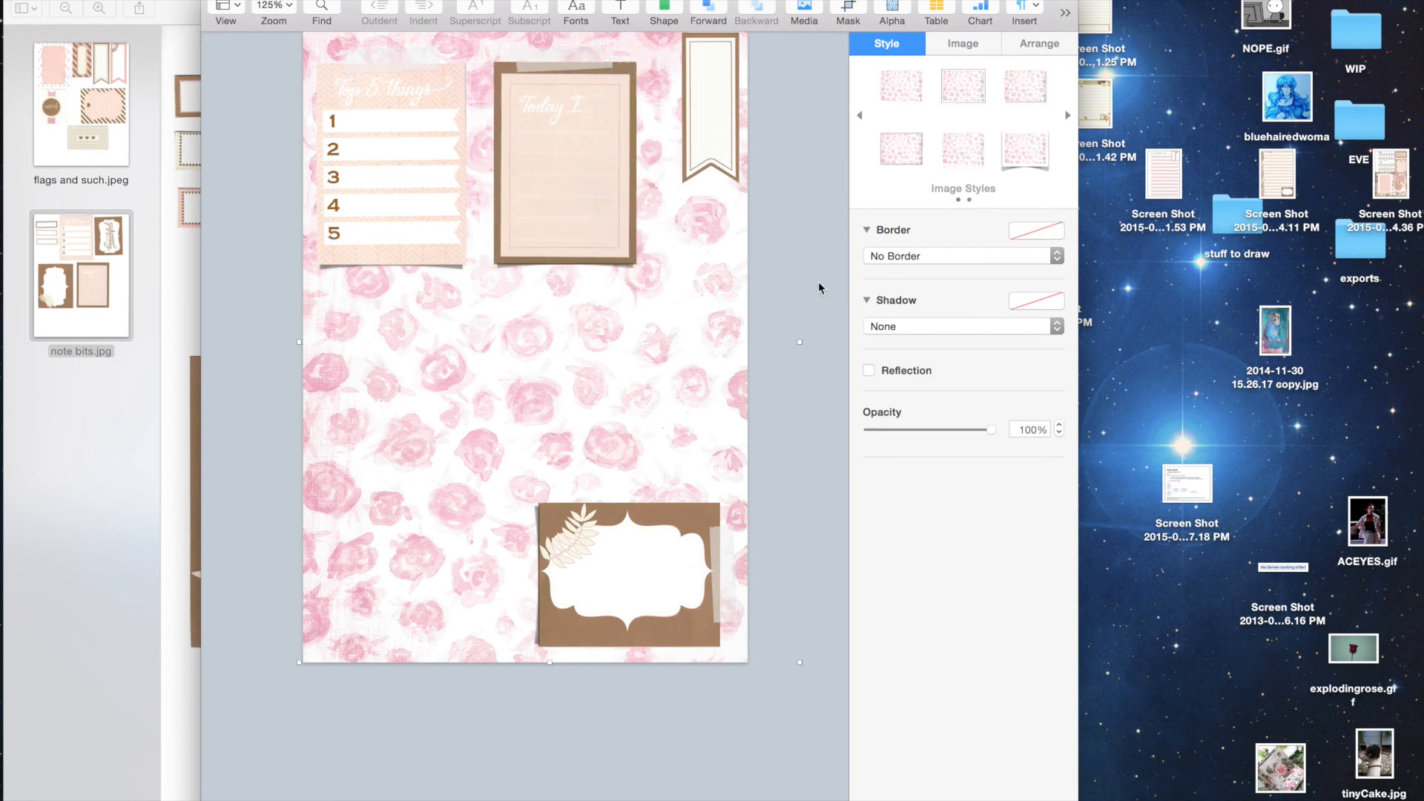
- Set the Today I... card's text wrap to None
{"action": "left_click", "coordinate": [550, 235]}
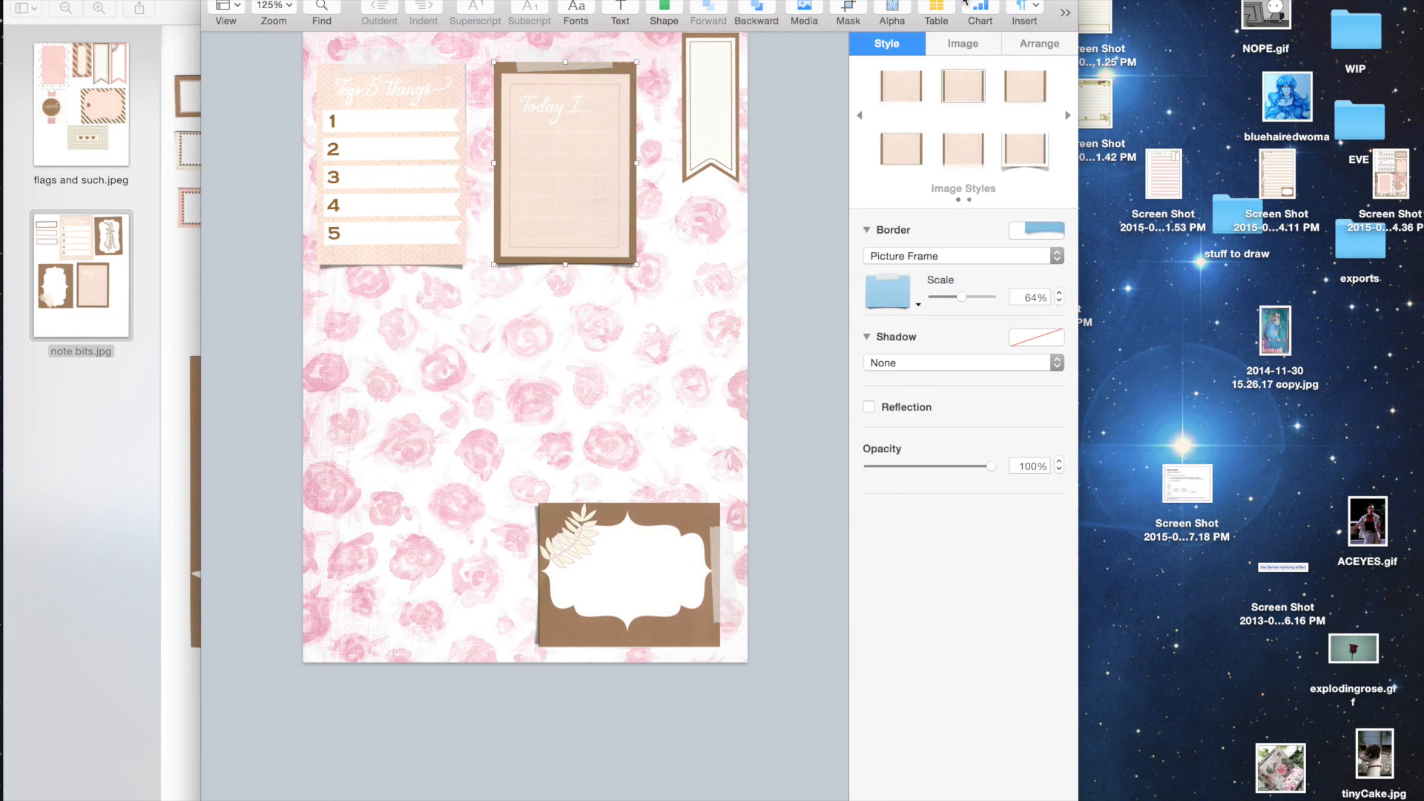
{"action": "left_click", "coordinate": [961, 52]}
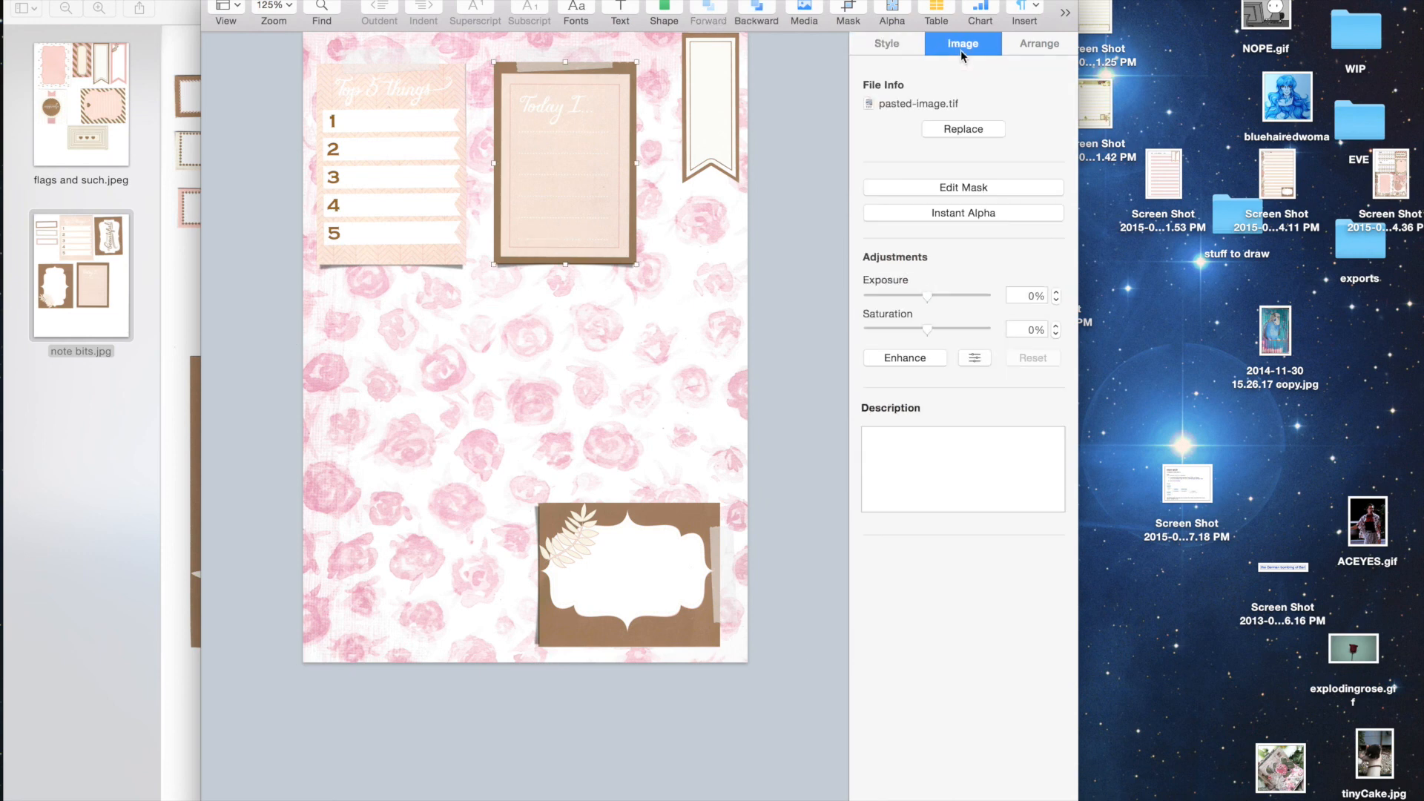
{"action": "left_click", "coordinate": [1051, 47]}
{"action": "left_click", "coordinate": [898, 152]}
{"action": "left_click", "coordinate": [900, 228]}
{"action": "left_click", "coordinate": [264, 324]}
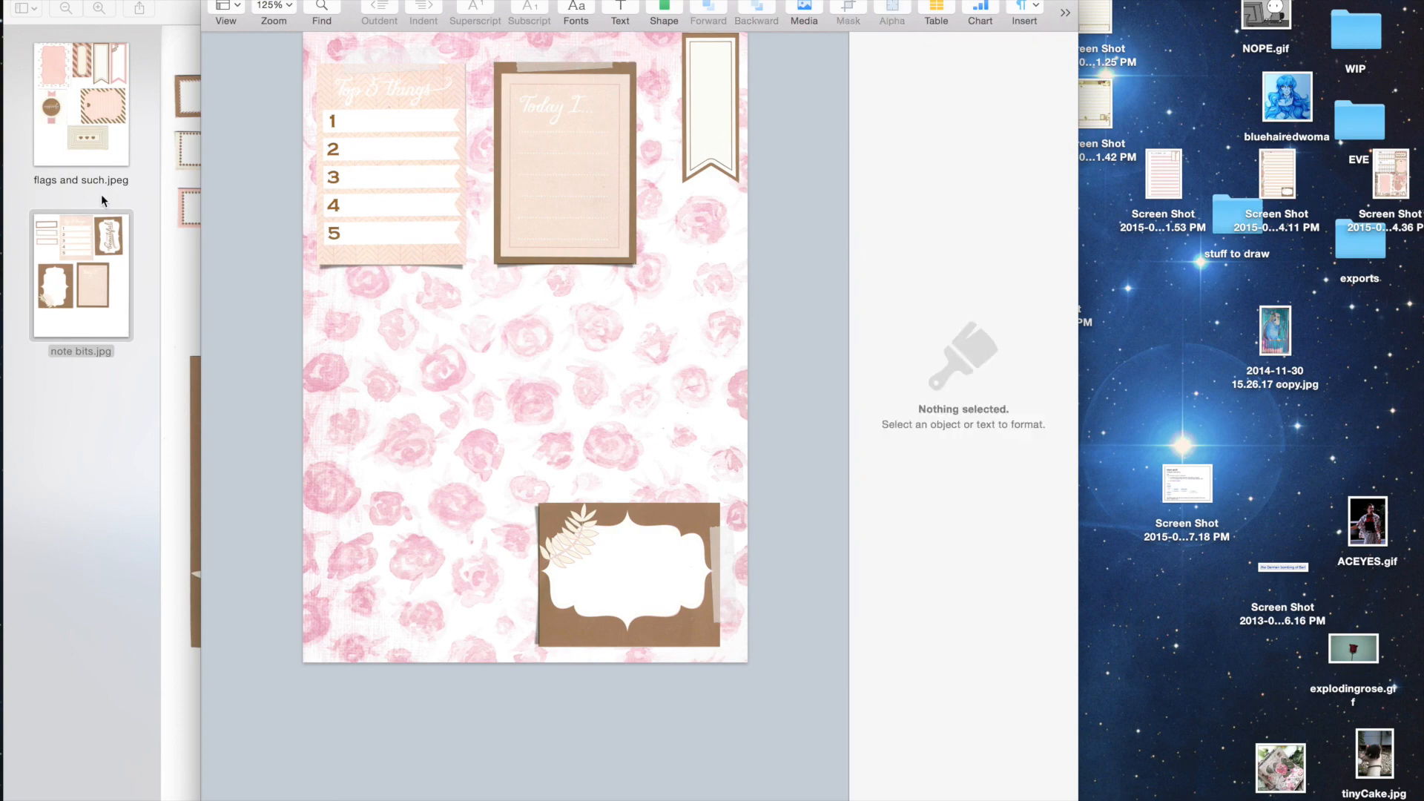
- Copy the pink flag with the berry sprig from flags and such.jpeg and paste it onto the roses page
{"action": "left_click", "coordinate": [73, 127]}
{"action": "left_click", "coordinate": [74, 130]}
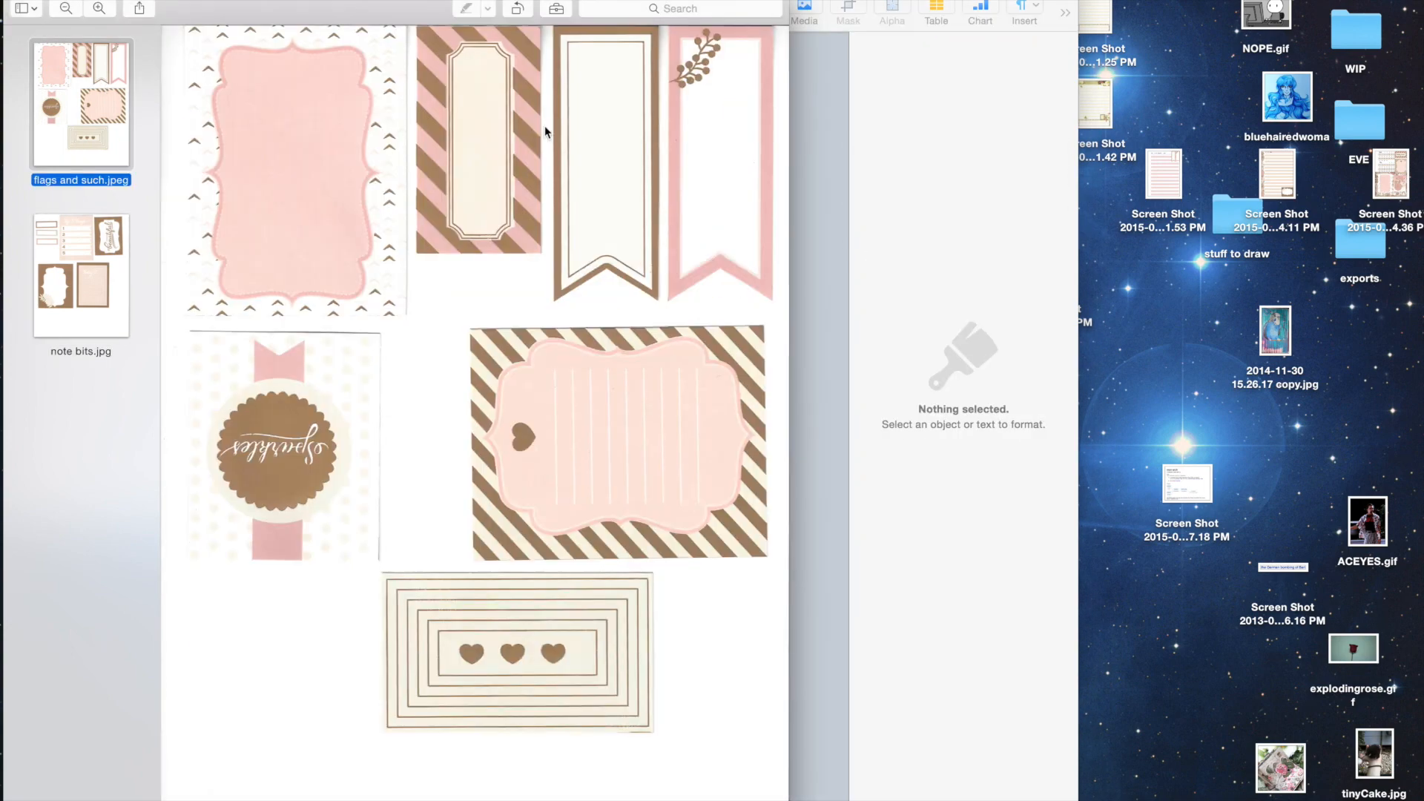
{"action": "left_click", "coordinate": [669, 32]}
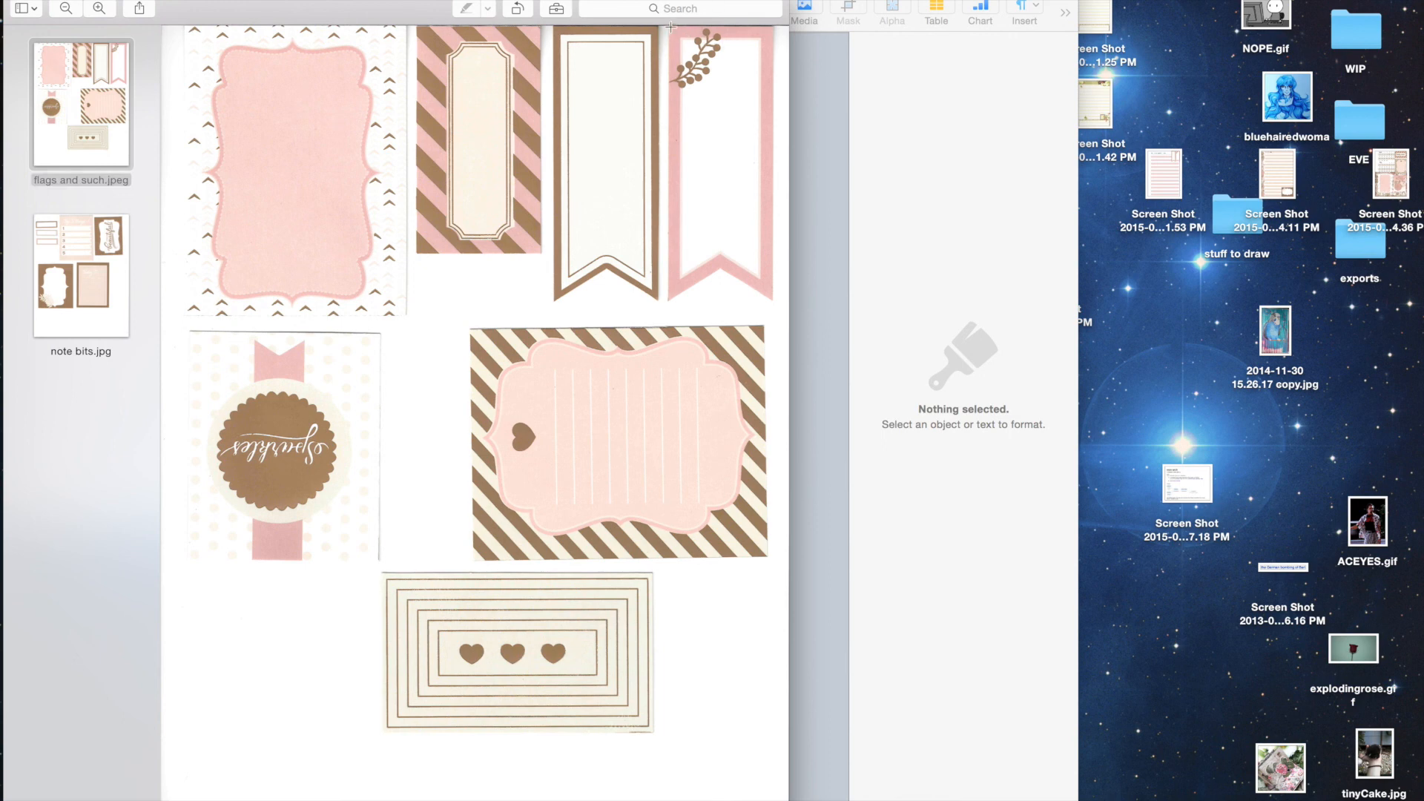
{"action": "left_click_drag", "start_coordinate": [670, 27], "coordinate": [772, 305]}
{"action": "left_click_drag", "start_coordinate": [670, 166], "coordinate": [667, 166]}
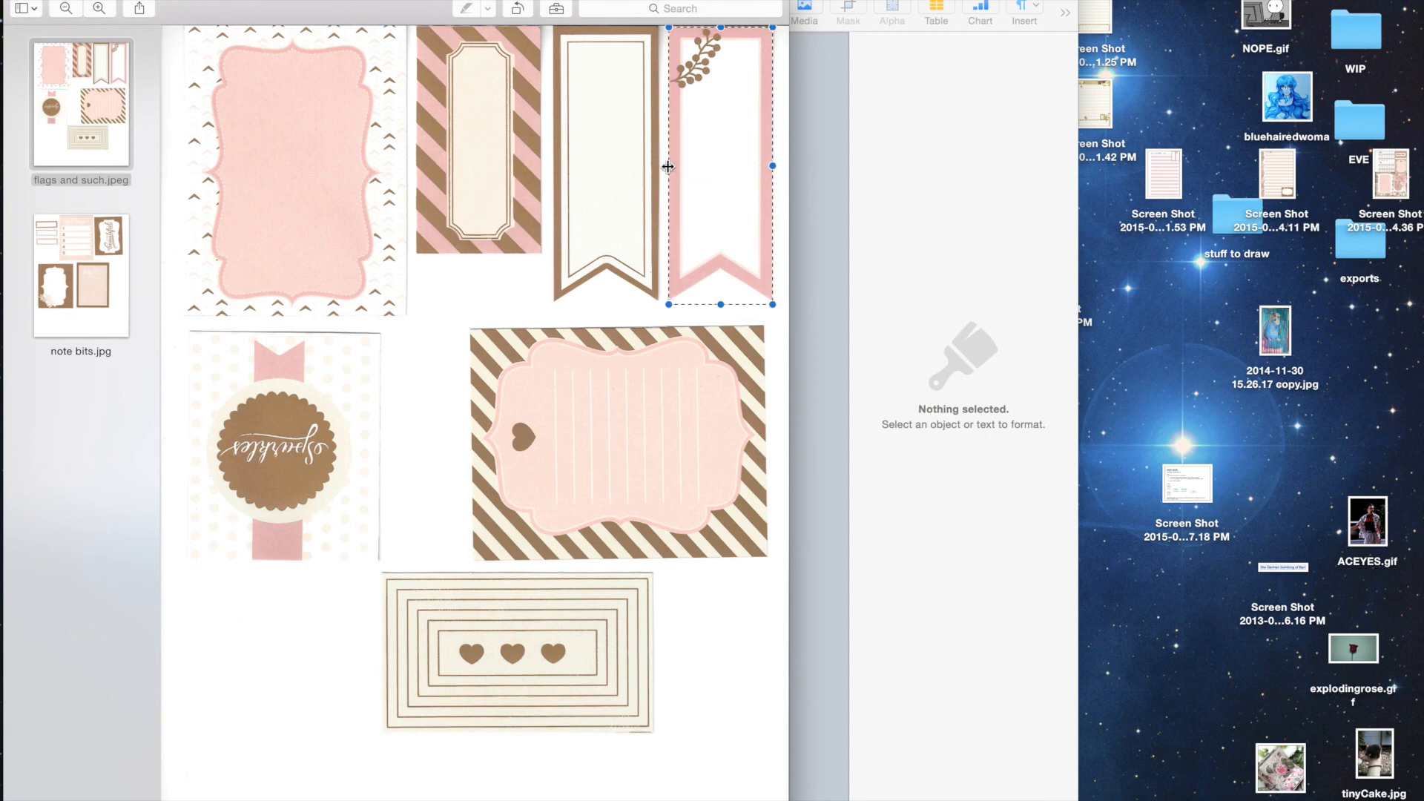
{"action": "left_click", "coordinate": [820, 173]}
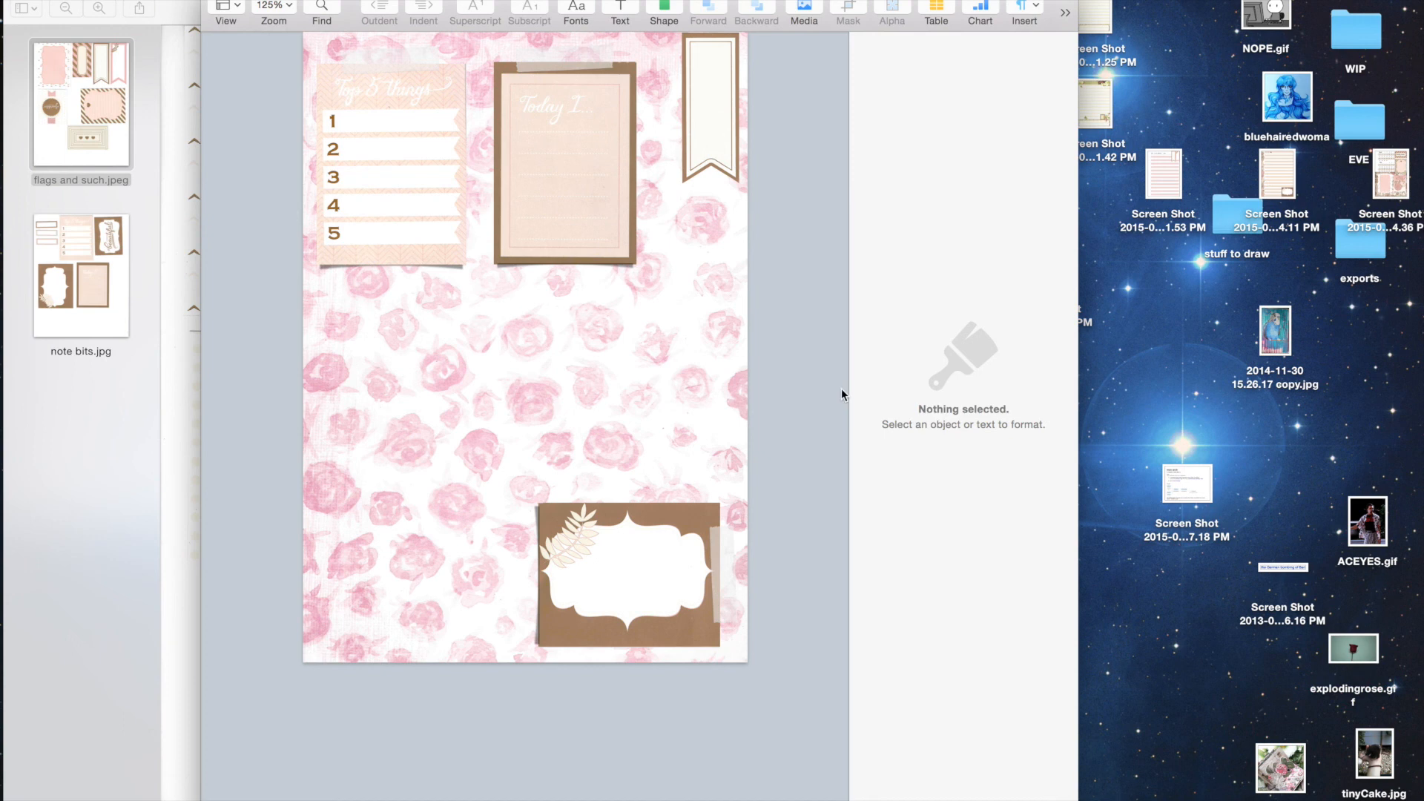
{"action": "key", "text": "super+v"}
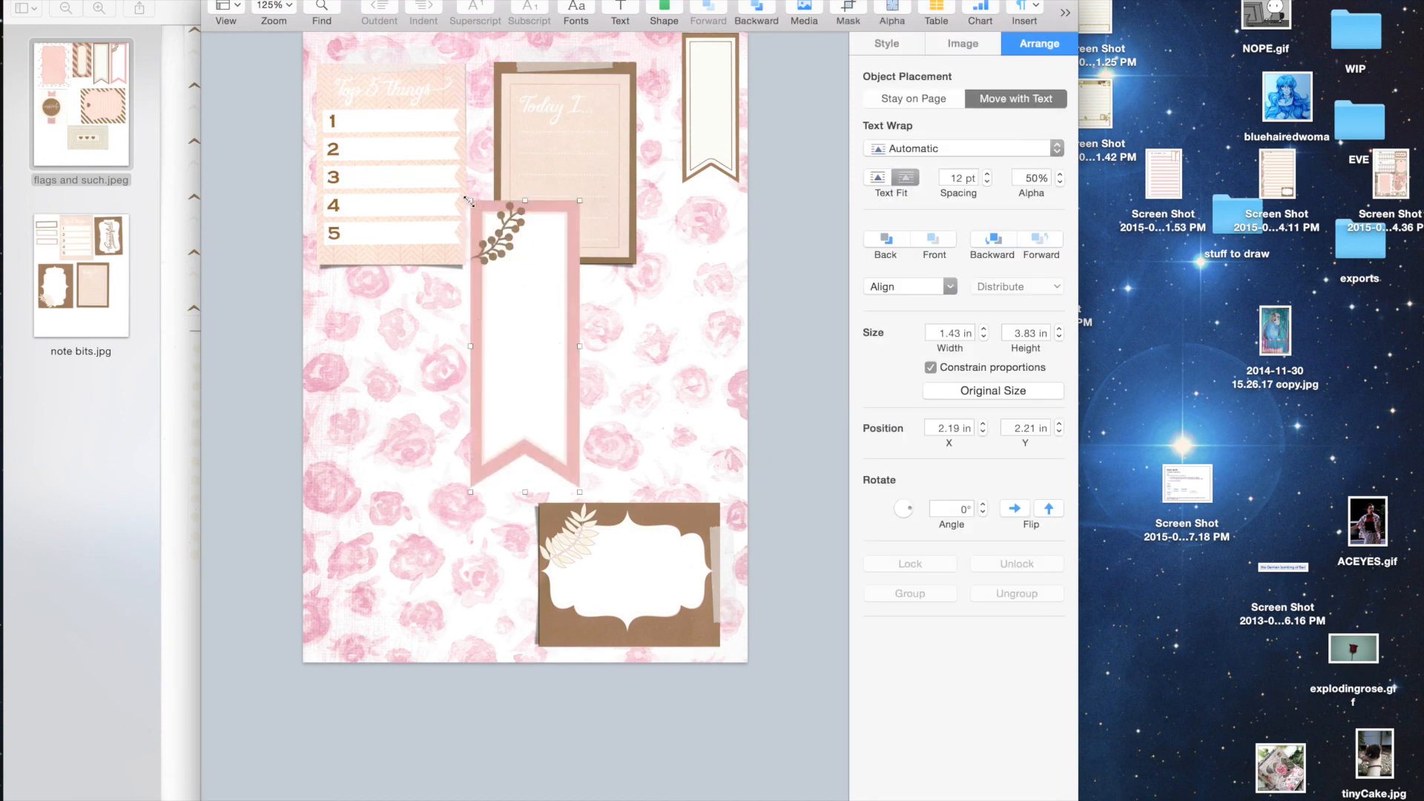
- Shrink the pink flag to about 1.04 in wide and make the white below its tail transparent with Instant Alpha
{"action": "left_click_drag", "start_coordinate": [468, 200], "coordinate": [500, 278]}
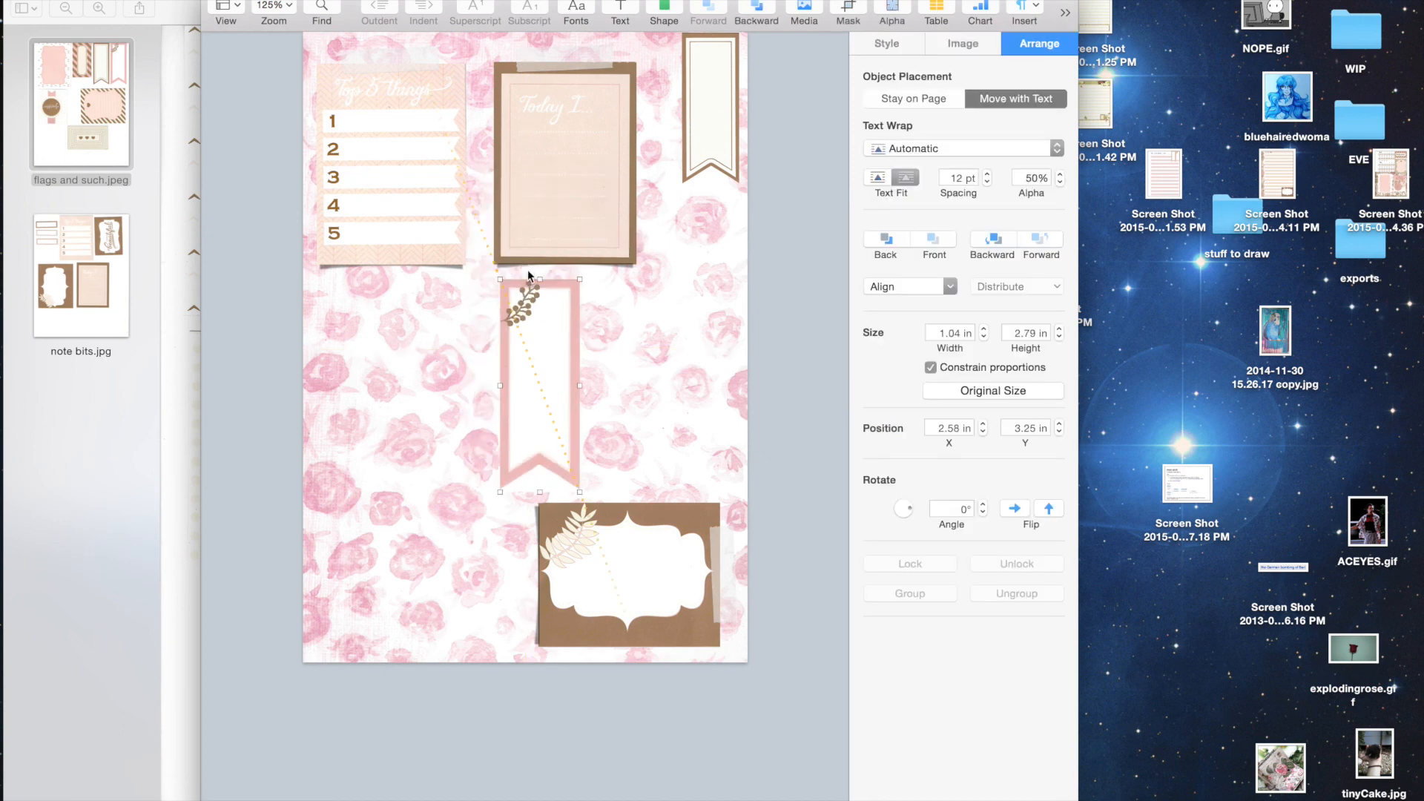
{"action": "left_click", "coordinate": [884, 10]}
{"action": "left_click_drag", "start_coordinate": [539, 479], "coordinate": [551, 484]}
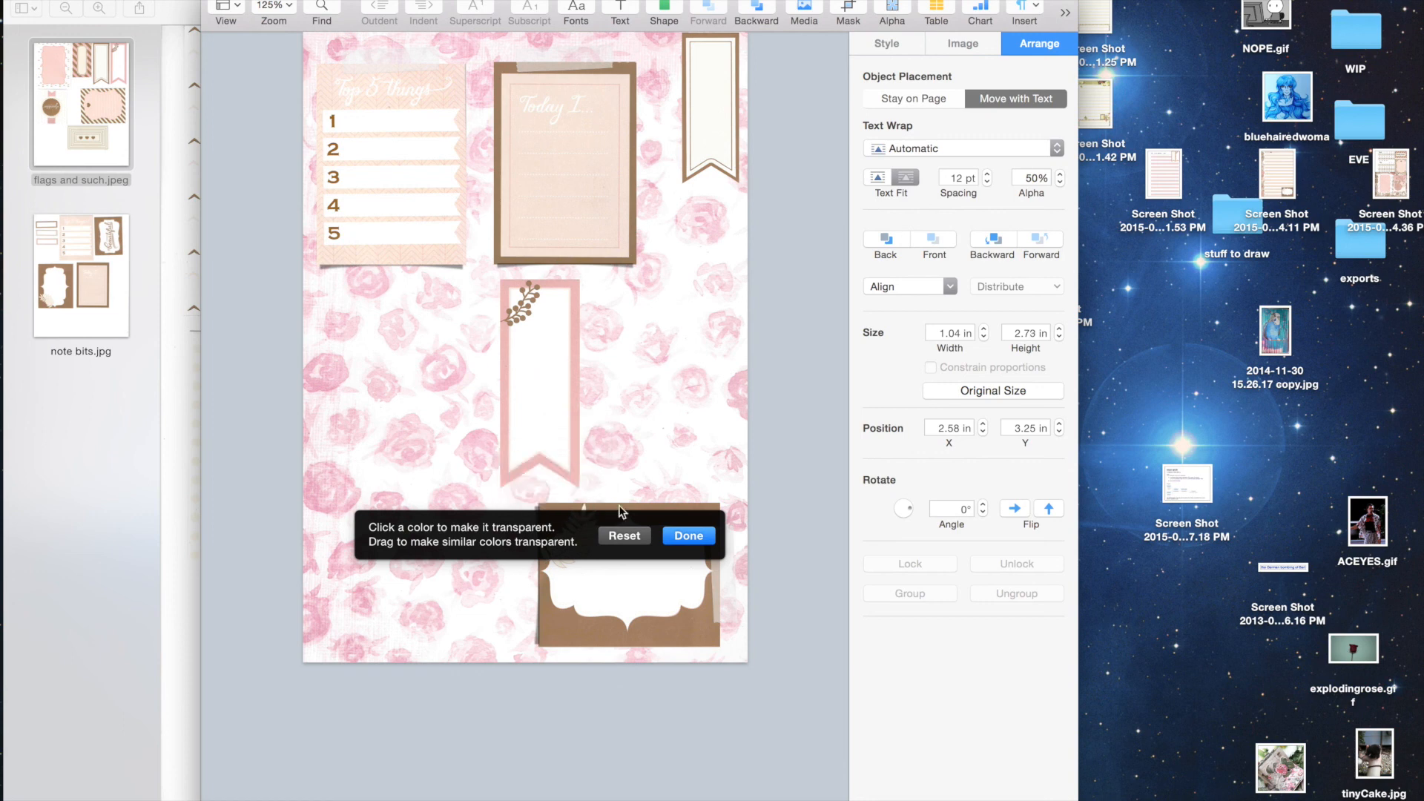
{"action": "left_click", "coordinate": [689, 536]}
- Hang the pink flag from the page's top edge beside the brown flag and shrink it to match that flag's length
{"action": "left_click_drag", "start_coordinate": [545, 360], "coordinate": [638, 114]}
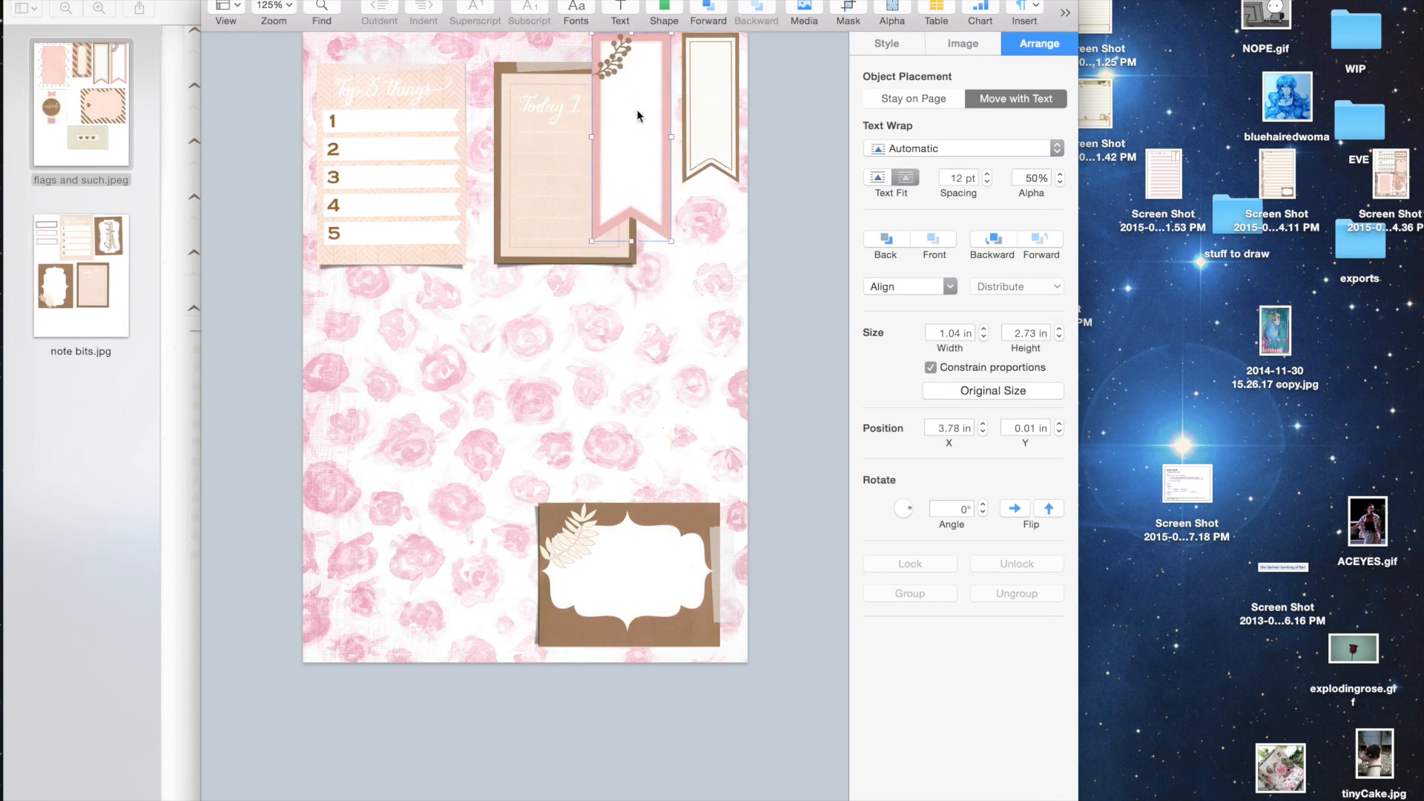
{"action": "left_click_drag", "start_coordinate": [591, 242], "coordinate": [618, 191]}
{"action": "left_click", "coordinate": [781, 161]}
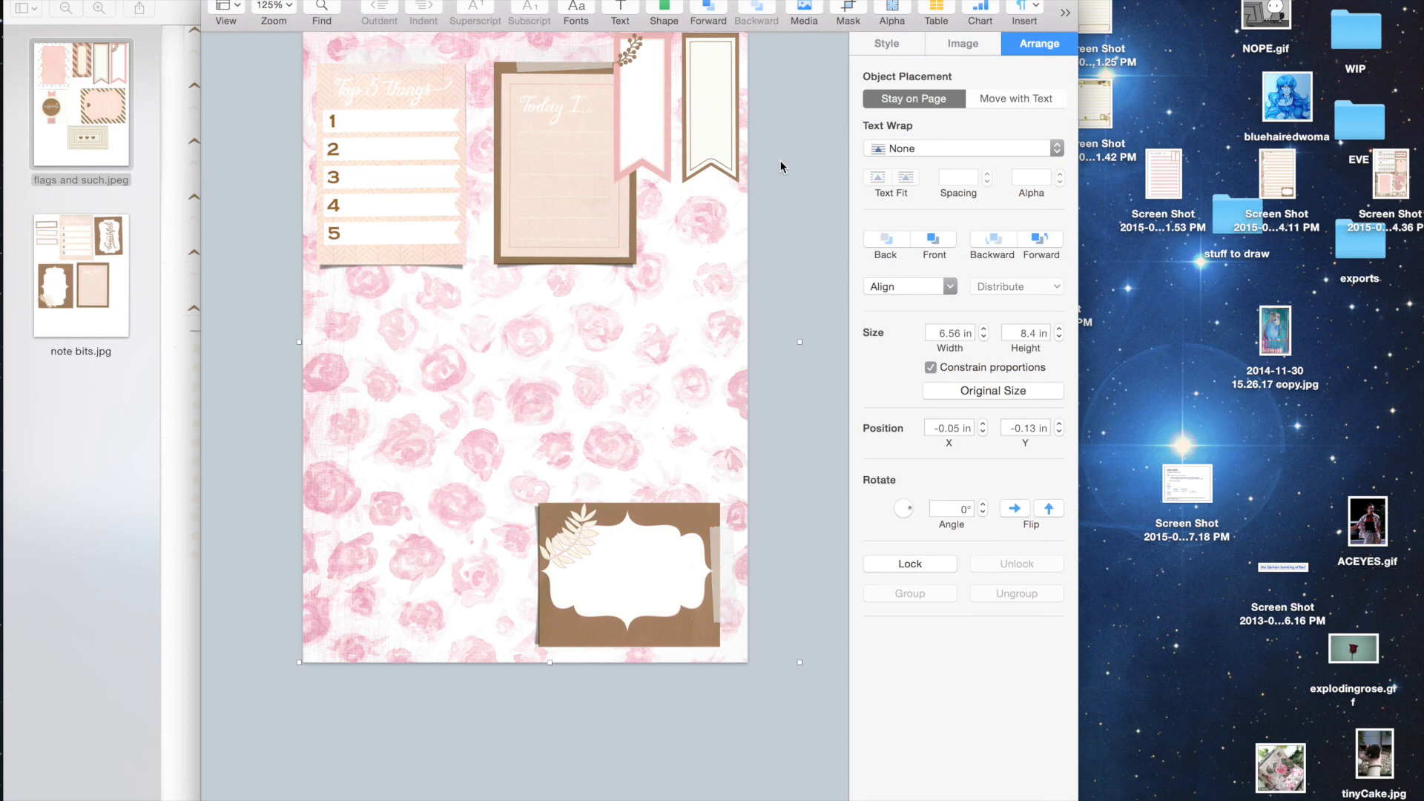
- Nudge the Today I... card and move the Top 5 things card up to about X 0.16 in, Y 0.27 in
{"action": "left_click", "coordinate": [567, 122]}
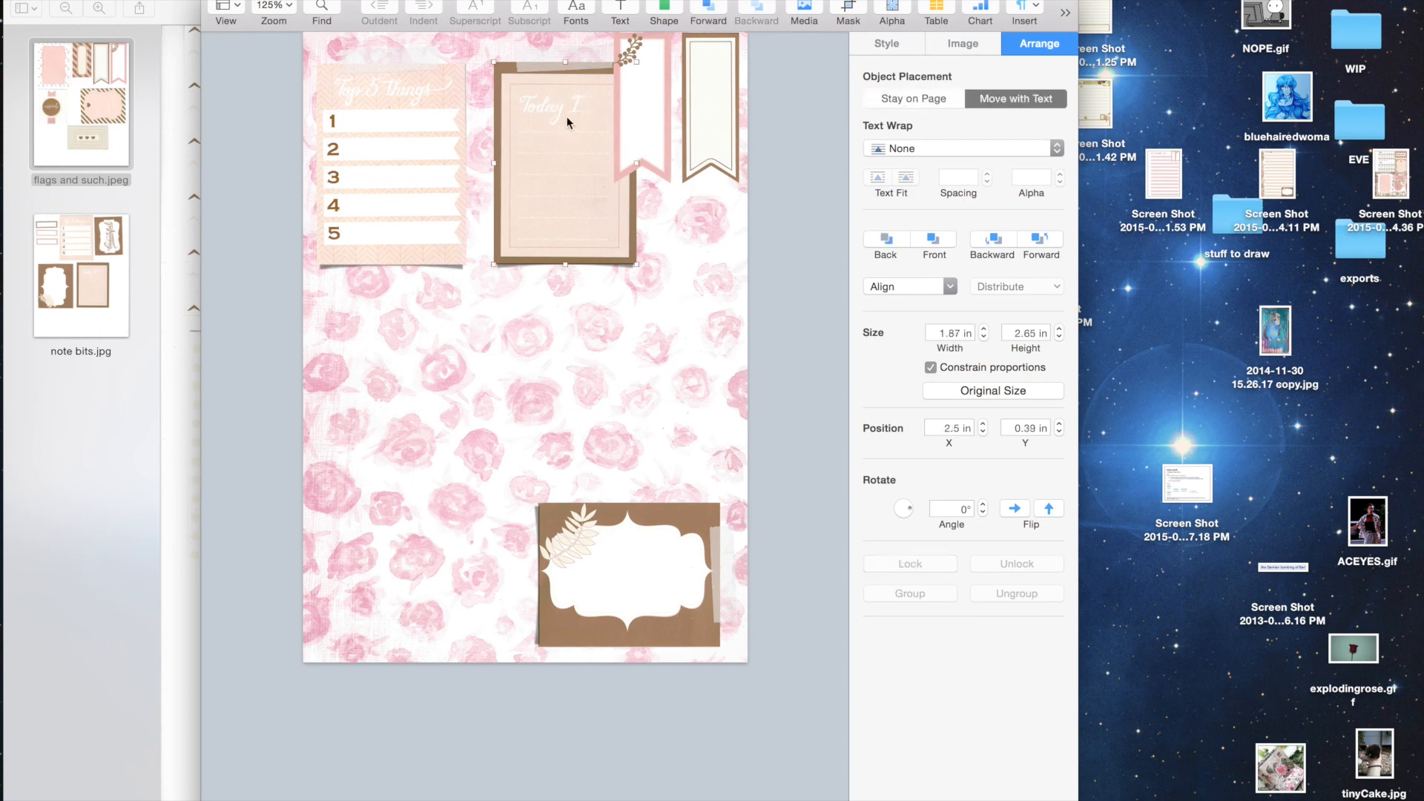
{"action": "mouse_move", "coordinate": [571, 149]}
{"action": "left_mouse_down"}
{"action": "mouse_move", "coordinate": [555, 147]}
{"action": "mouse_move", "coordinate": [581, 165]}
{"action": "left_mouse_up"}
{"action": "left_click", "coordinate": [428, 231]}
{"action": "left_click_drag", "start_coordinate": [428, 194], "coordinate": [424, 184]}
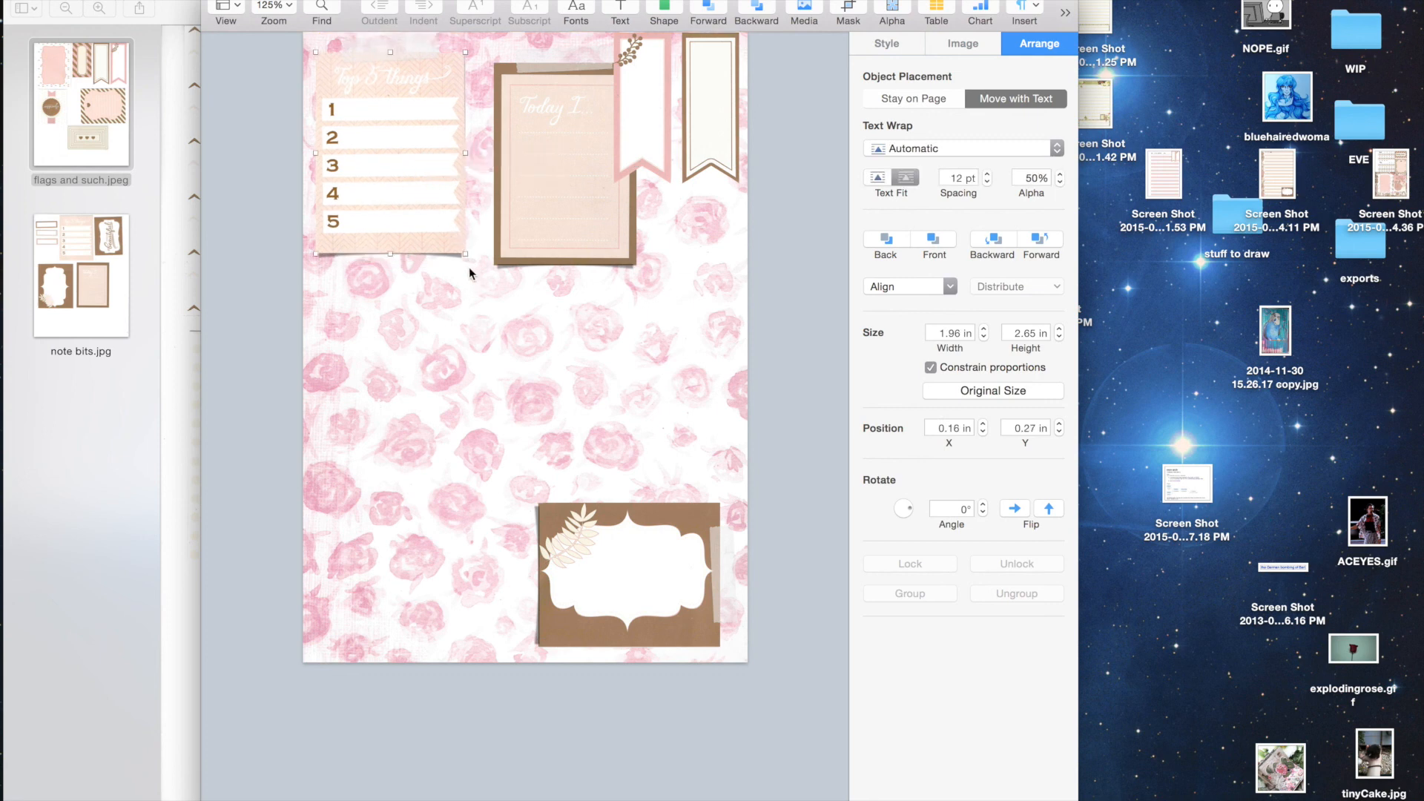
- Enlarge the Top 5 things card slightly, then move the Today I... card up and enlarge it so their edges line up
{"action": "left_click_drag", "start_coordinate": [465, 254], "coordinate": [476, 266]}
{"action": "left_click", "coordinate": [532, 236]}
{"action": "left_click_drag", "start_coordinate": [561, 227], "coordinate": [561, 214]}
{"action": "left_click_drag", "start_coordinate": [635, 254], "coordinate": [651, 267]}
{"action": "left_click", "coordinate": [789, 253]}
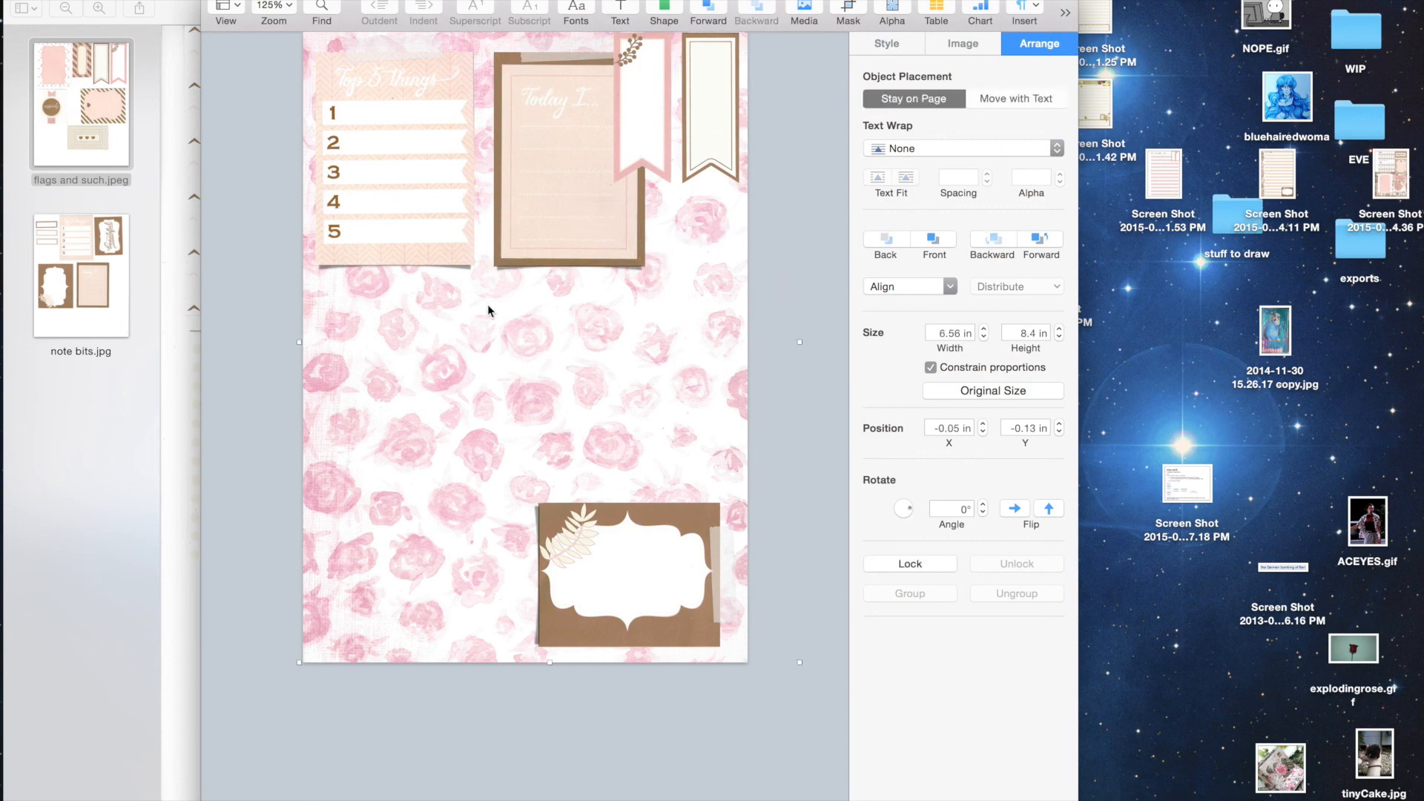
- Copy the brown-striped pink lined card with the heart from flags and such.jpeg and paste it onto the roses page
{"action": "left_click", "coordinate": [110, 261]}
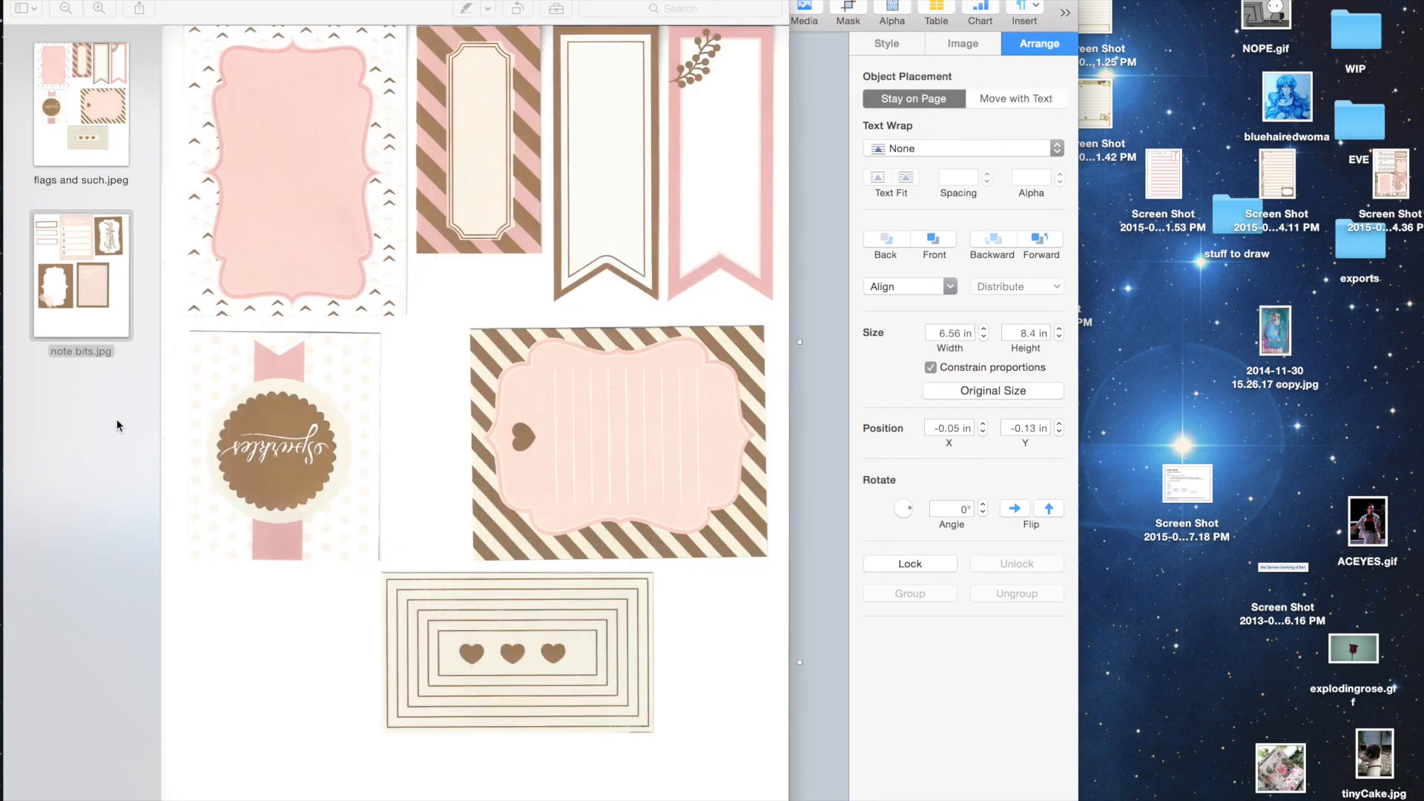
{"action": "left_click", "coordinate": [89, 117]}
{"action": "left_click_drag", "start_coordinate": [472, 338], "coordinate": [765, 557]}
{"action": "left_click_drag", "start_coordinate": [471, 442], "coordinate": [474, 442]}
{"action": "left_click", "coordinate": [812, 296]}
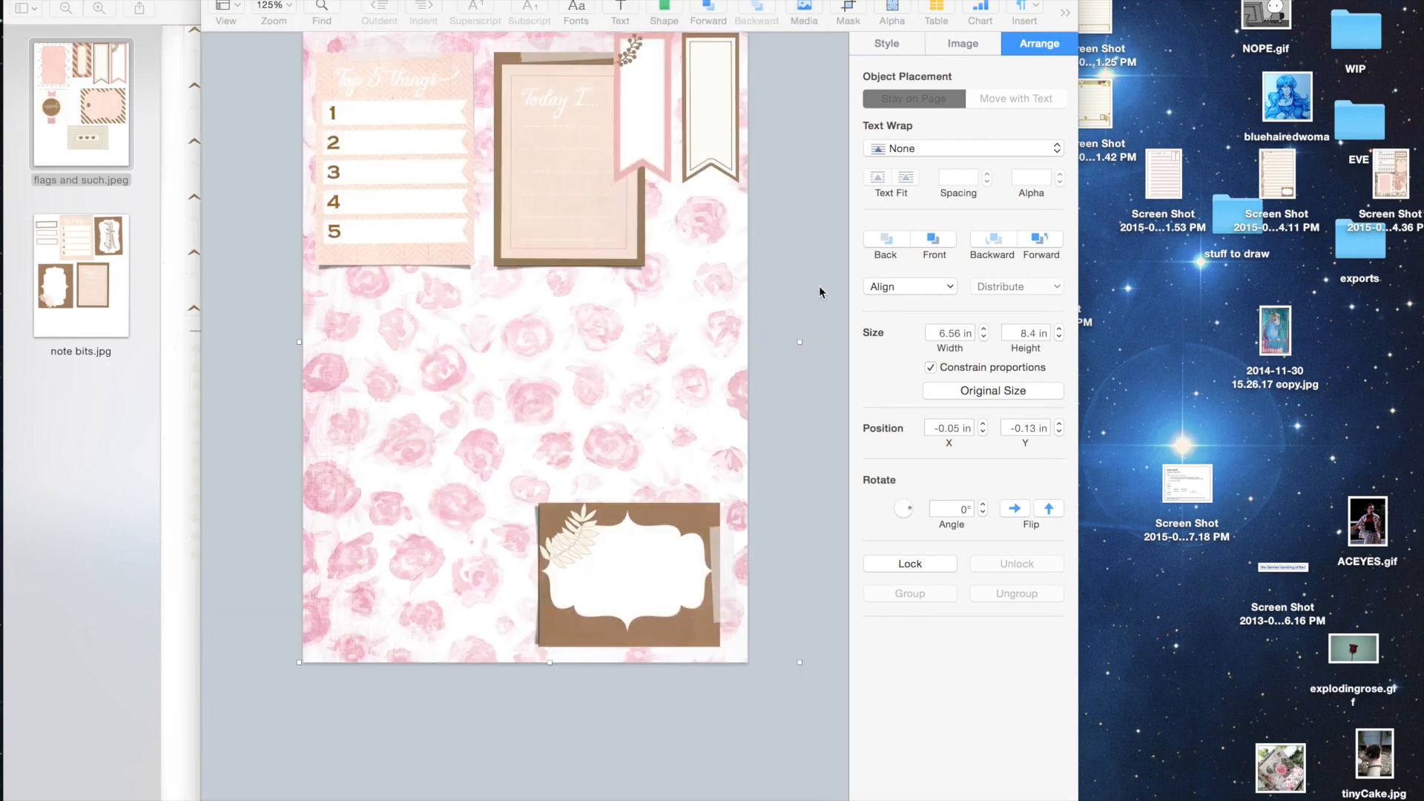
{"action": "left_click", "coordinate": [817, 295]}
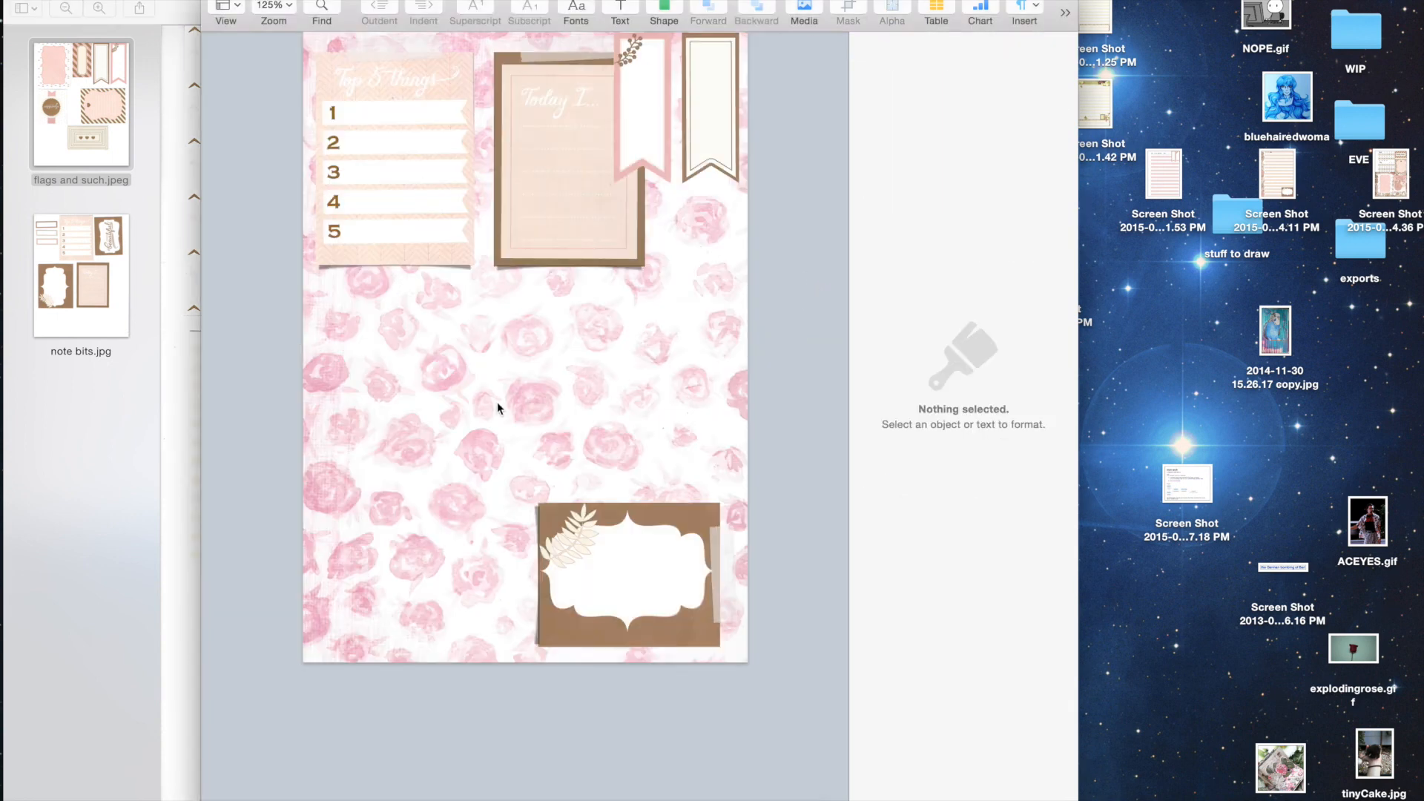
{"action": "key", "text": "super+v"}
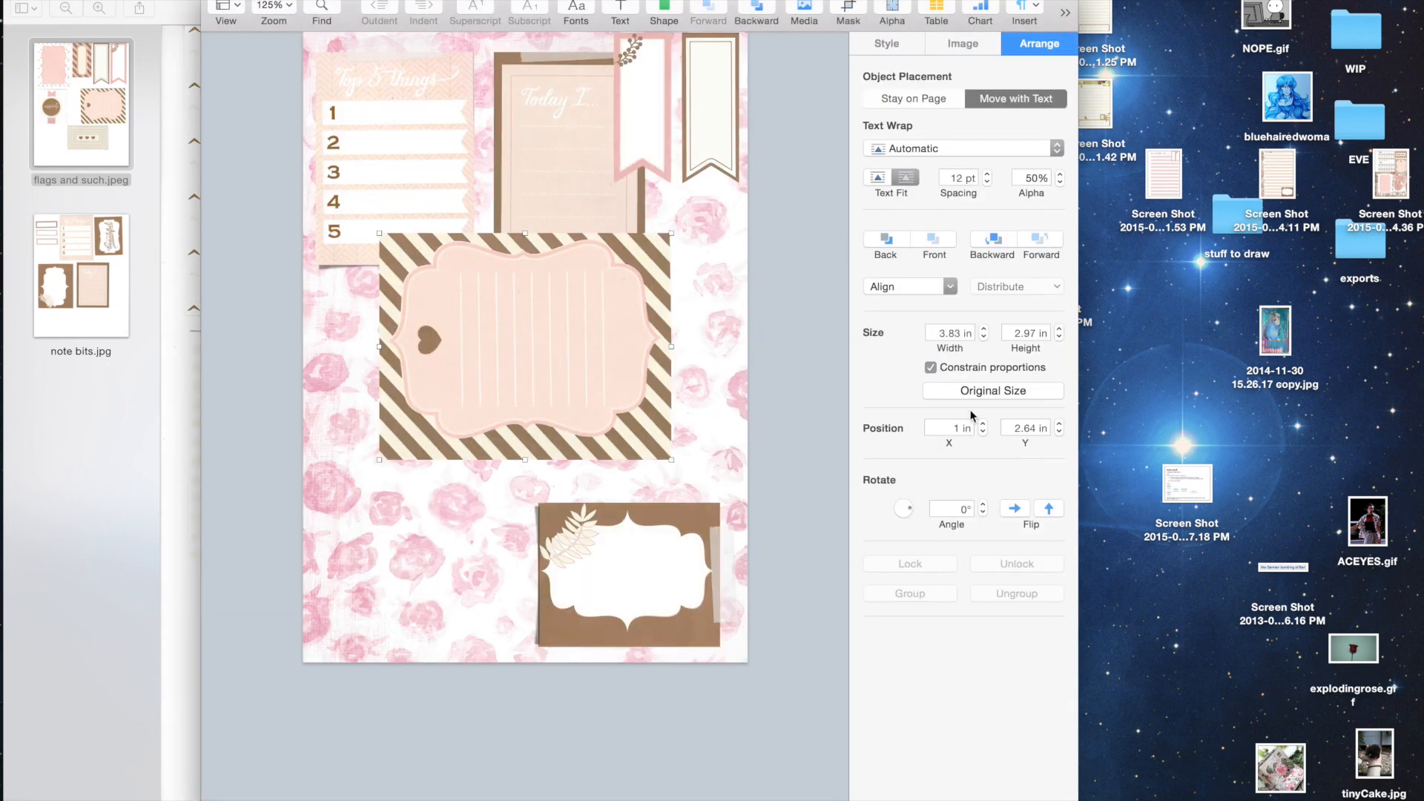
- Rotate the striped card to 270°, shrink it to about 2.93 × 2.28 in and place it below the Top 5 things card
{"action": "left_click_drag", "start_coordinate": [905, 517], "coordinate": [971, 510]}
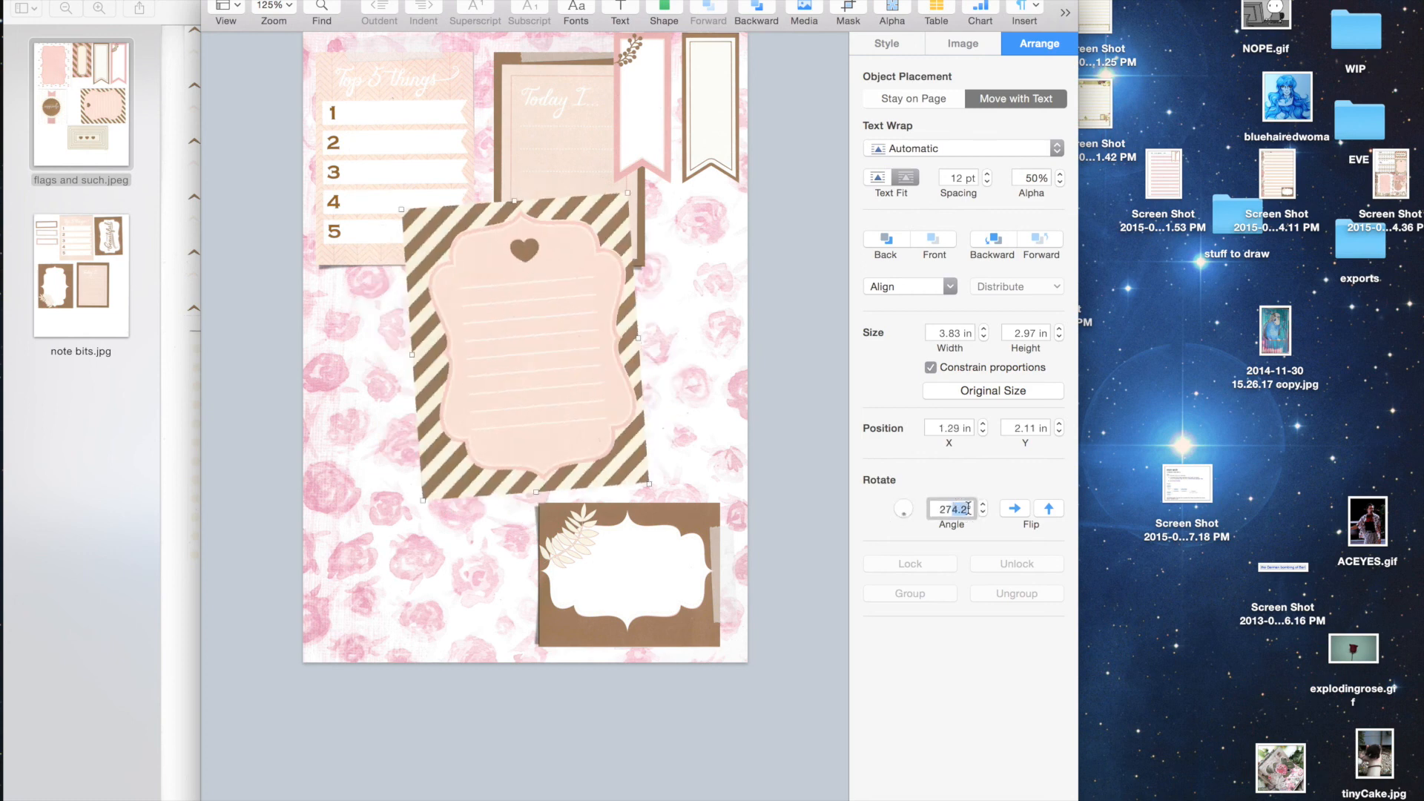
{"action": "key", "text": "Return"}
{"action": "left_click_drag", "start_coordinate": [538, 340], "coordinate": [416, 453]}
{"action": "left_click_drag", "start_coordinate": [303, 335], "coordinate": [356, 403]}
{"action": "left_click_drag", "start_coordinate": [433, 487], "coordinate": [405, 381]}
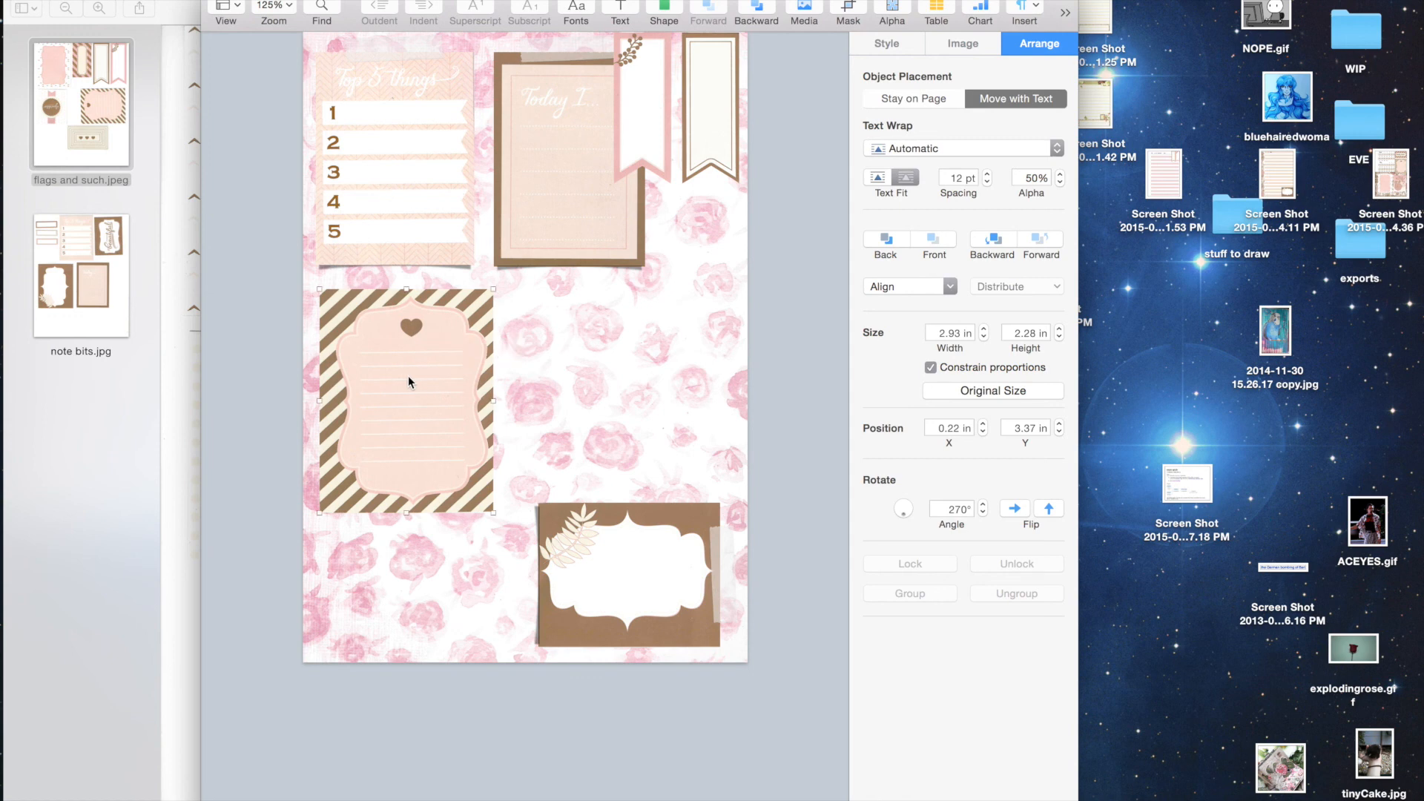
- Mask off a strip of the striped card's outer border to about 2.14 in and move the card down to about X 0.61 in, Y 4.72 in
{"action": "left_click", "coordinate": [848, 12]}
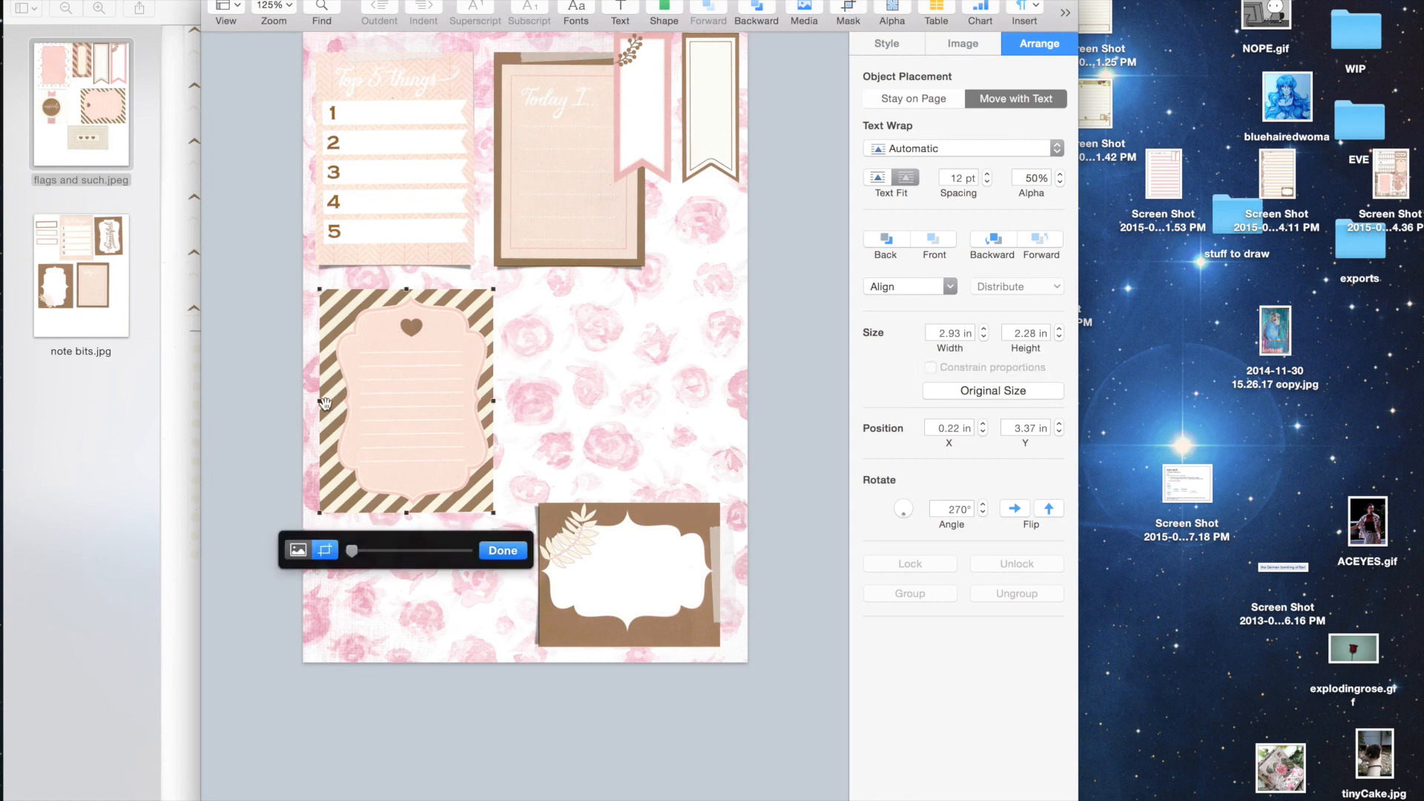
{"action": "left_click_drag", "start_coordinate": [321, 402], "coordinate": [332, 402]}
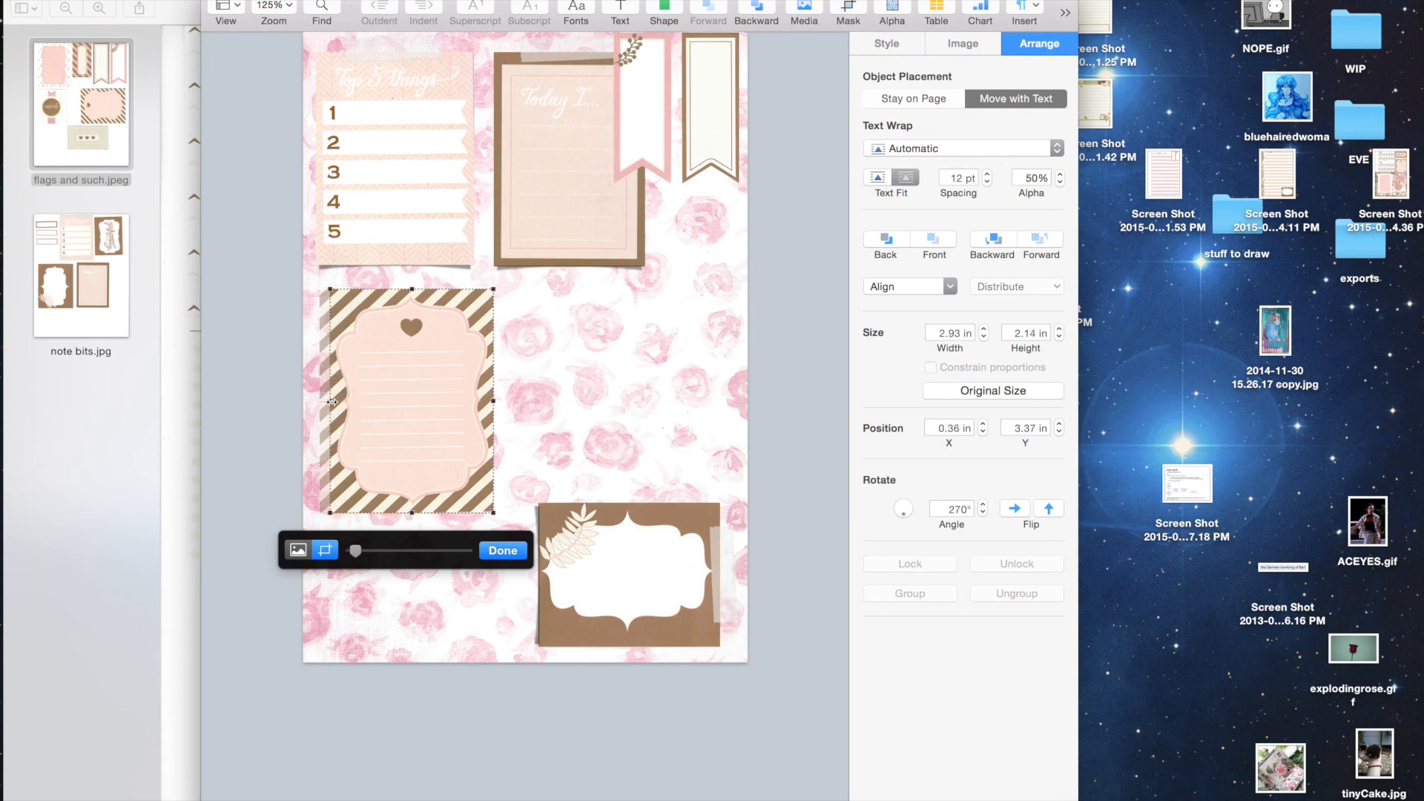
{"action": "left_click", "coordinate": [503, 550]}
{"action": "left_click_drag", "start_coordinate": [443, 443], "coordinate": [464, 550]}
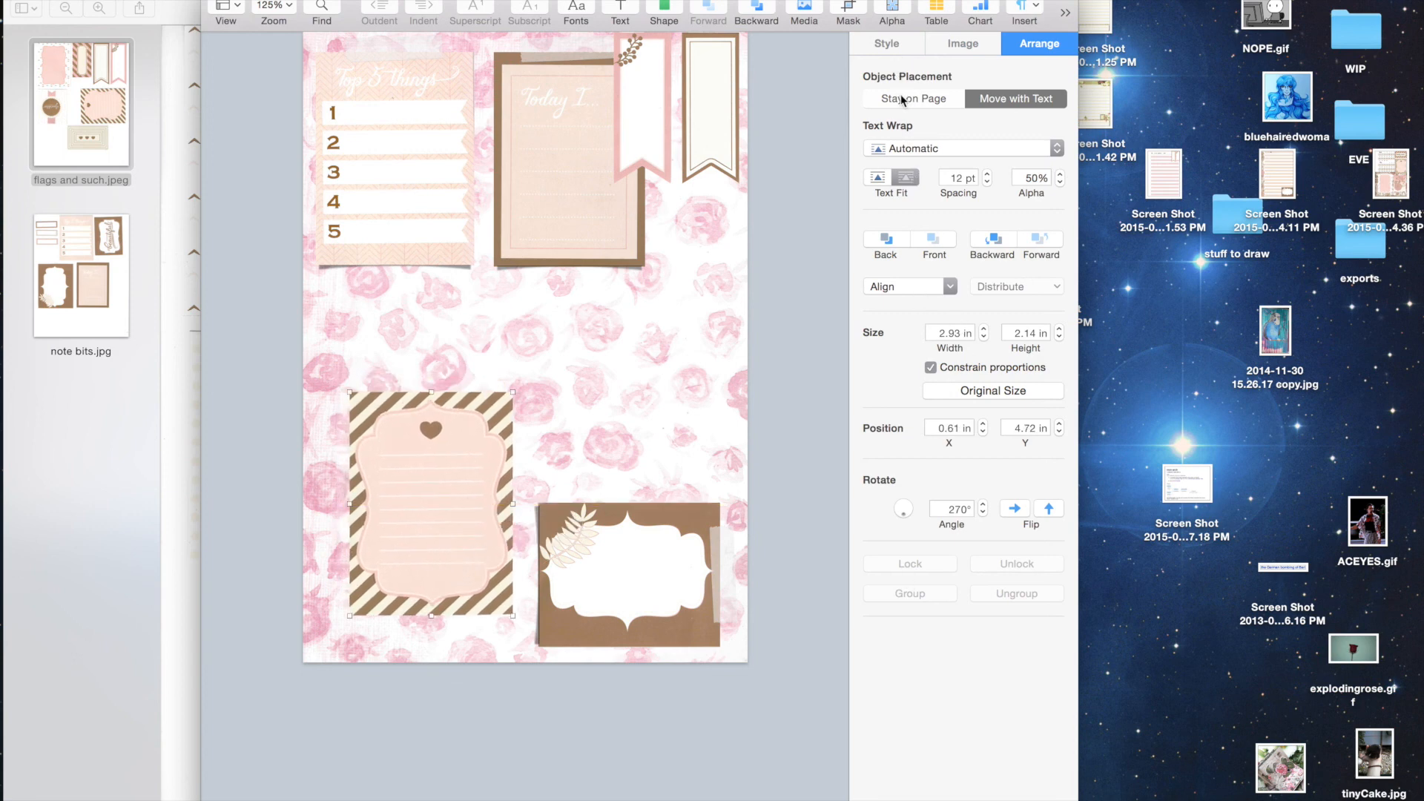
- Set the striped card's text wrap to None and give it the taped Picture Frame border at 100% scale
{"action": "left_click", "coordinate": [909, 149]}
{"action": "left_click", "coordinate": [918, 238]}
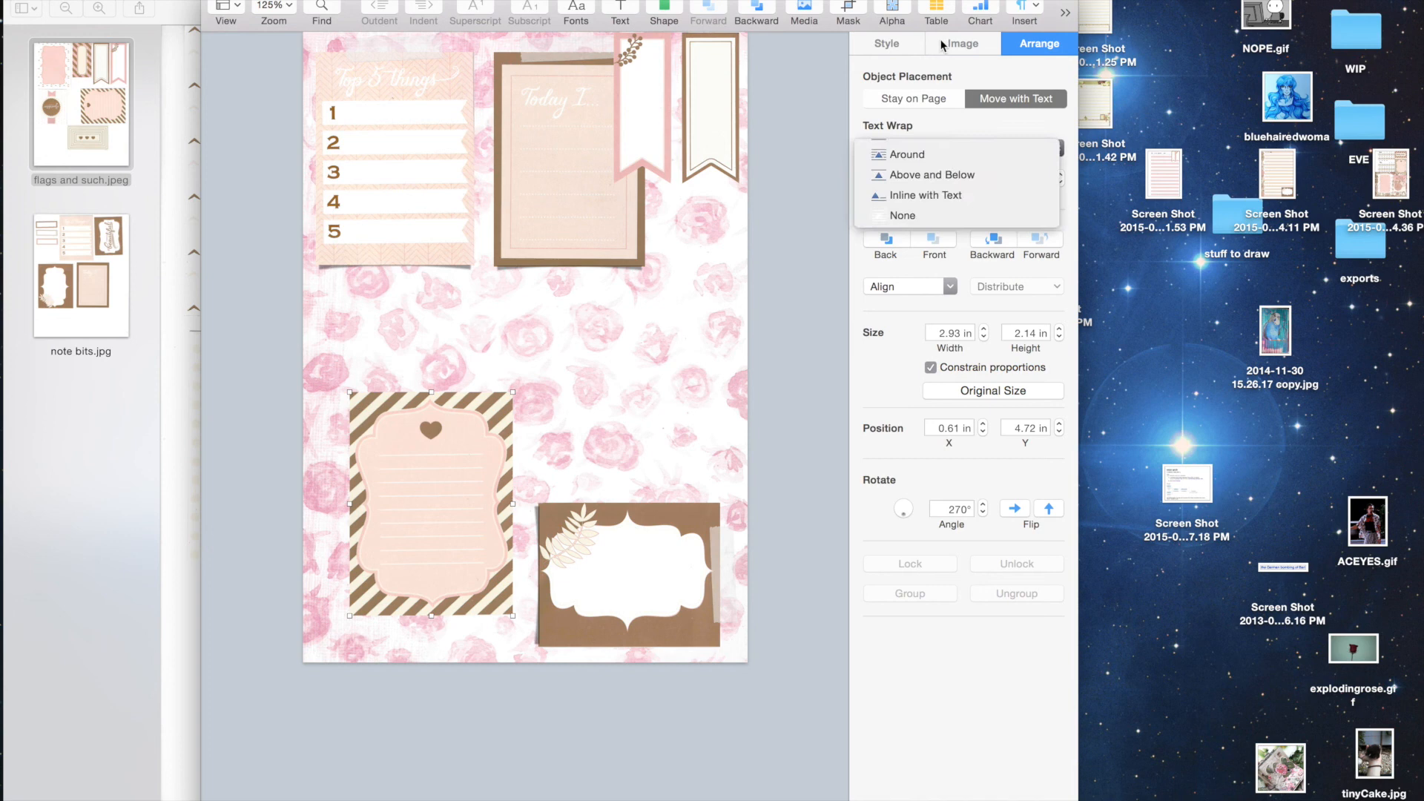
{"action": "left_click", "coordinate": [964, 43]}
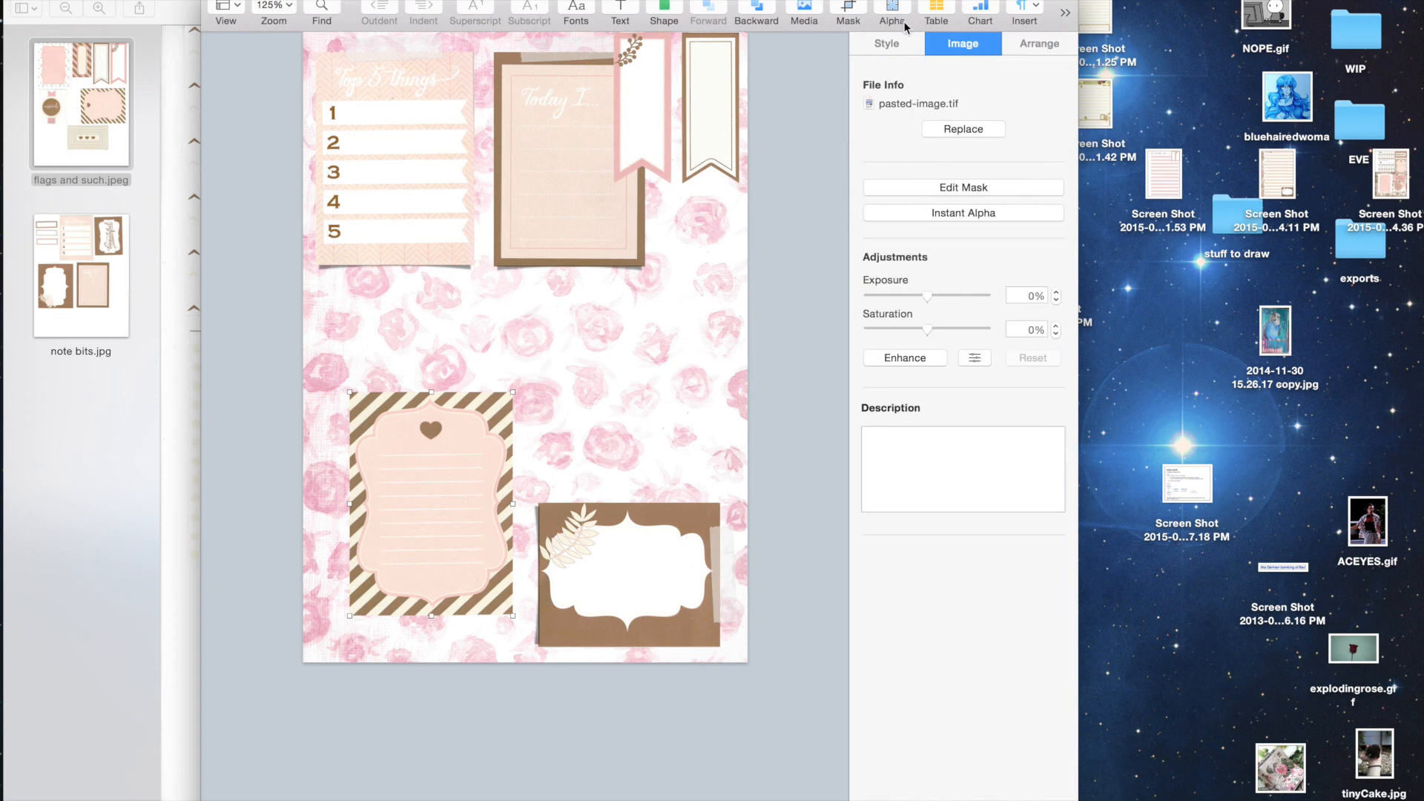
{"action": "left_click", "coordinate": [890, 45]}
{"action": "left_click", "coordinate": [924, 254]}
{"action": "left_click", "coordinate": [909, 287]}
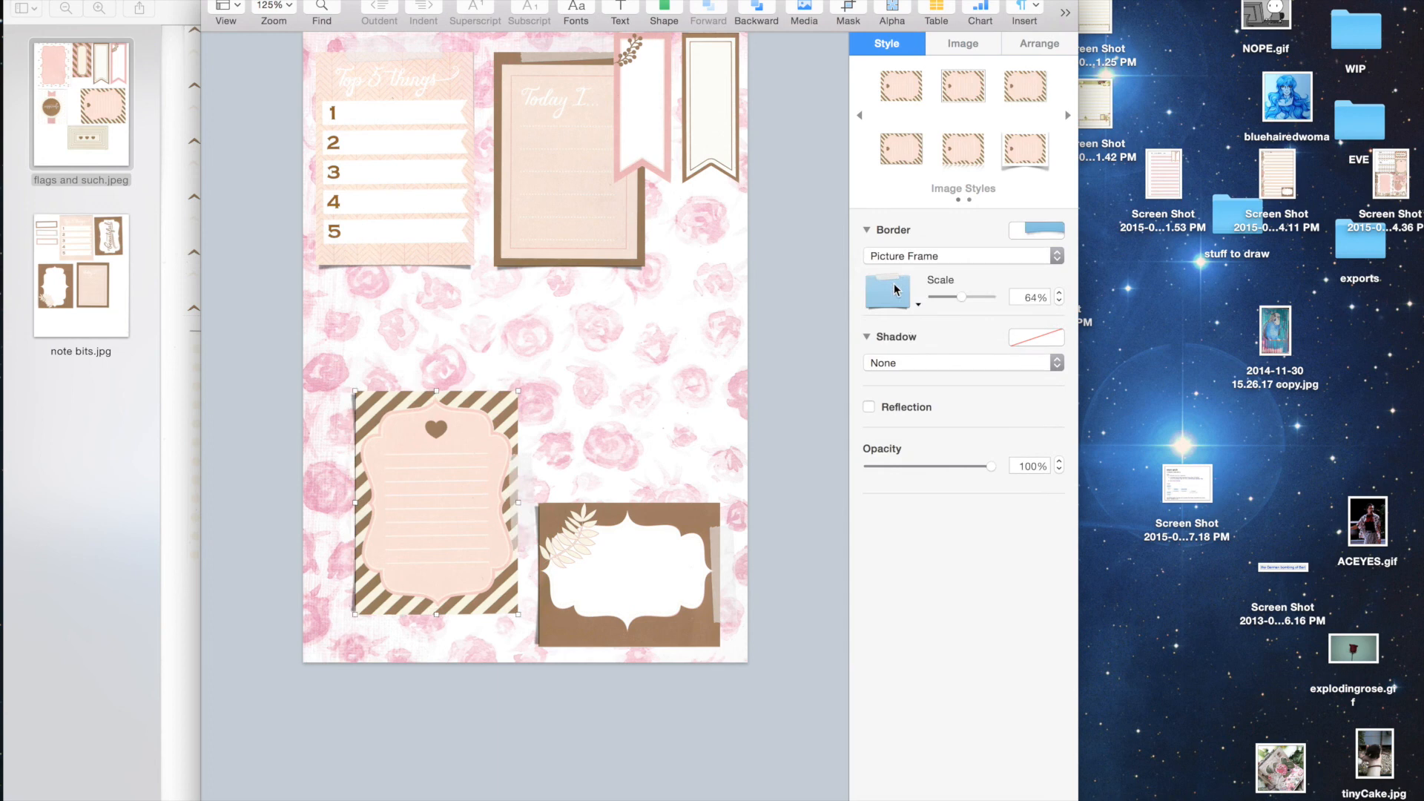
{"action": "left_click_drag", "start_coordinate": [960, 296], "coordinate": [988, 307]}
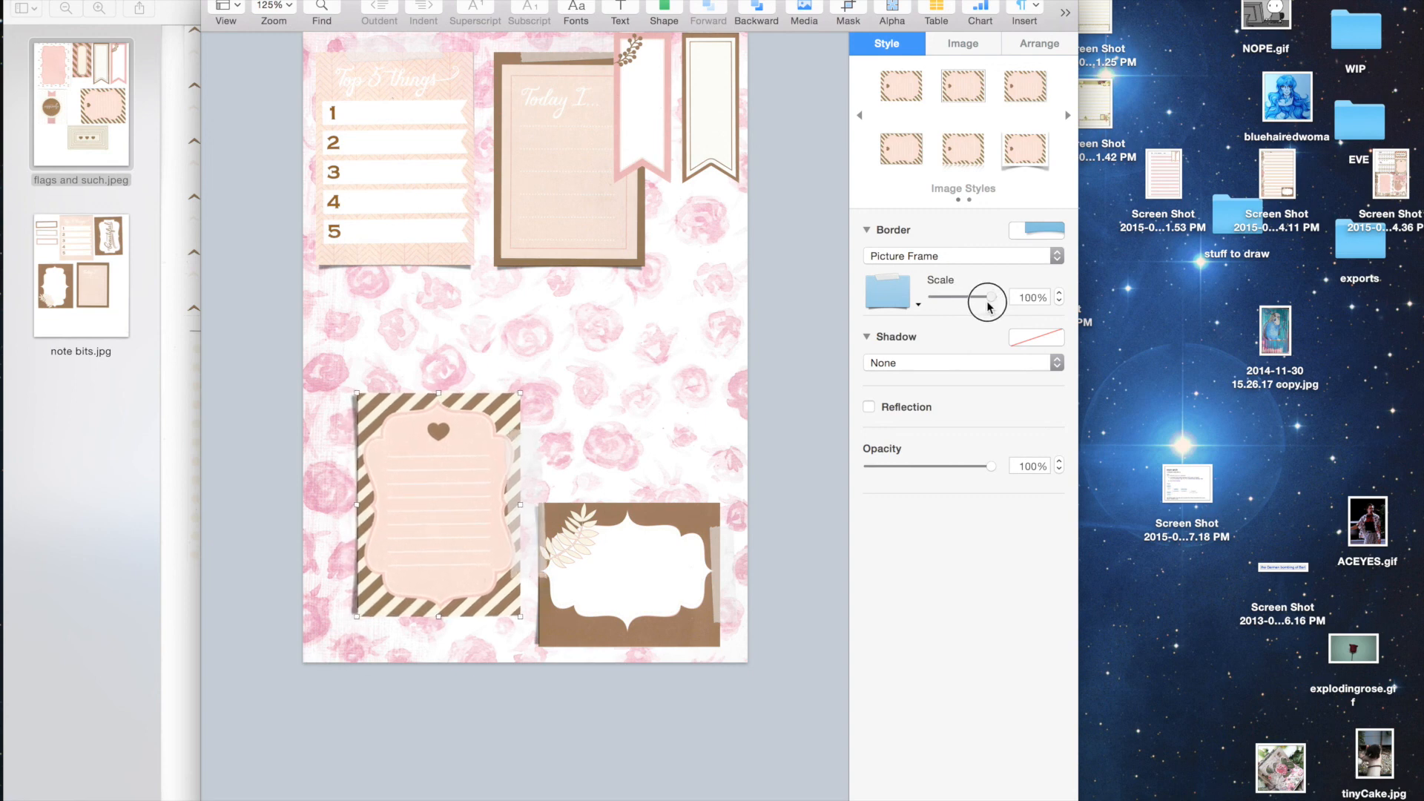
{"action": "left_click", "coordinate": [644, 435]}
{"action": "left_click", "coordinate": [431, 519]}
{"action": "left_click", "coordinate": [603, 347]}
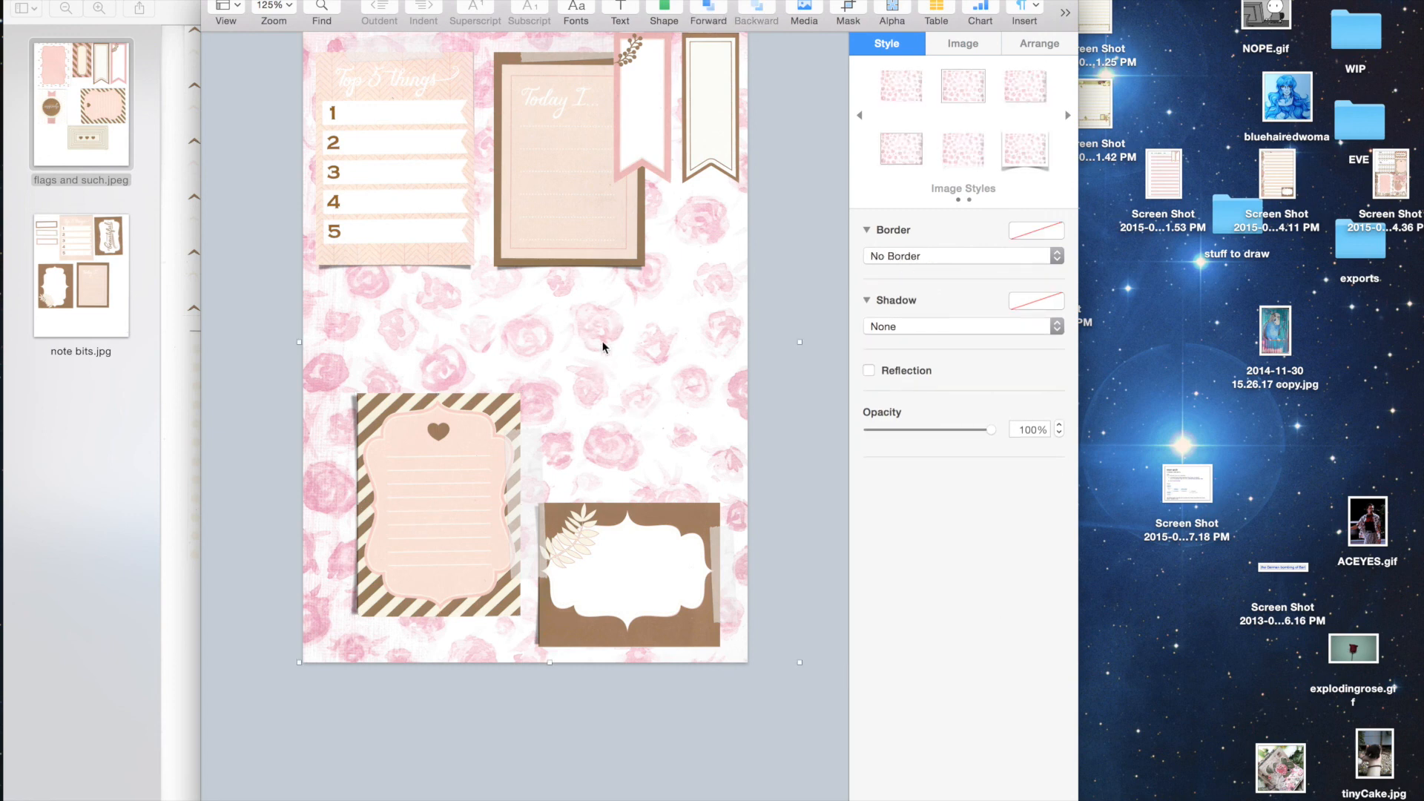
- Copy the pink card with the chevron border from flags and such.jpeg and paste it onto the roses page
{"action": "left_click", "coordinate": [77, 264]}
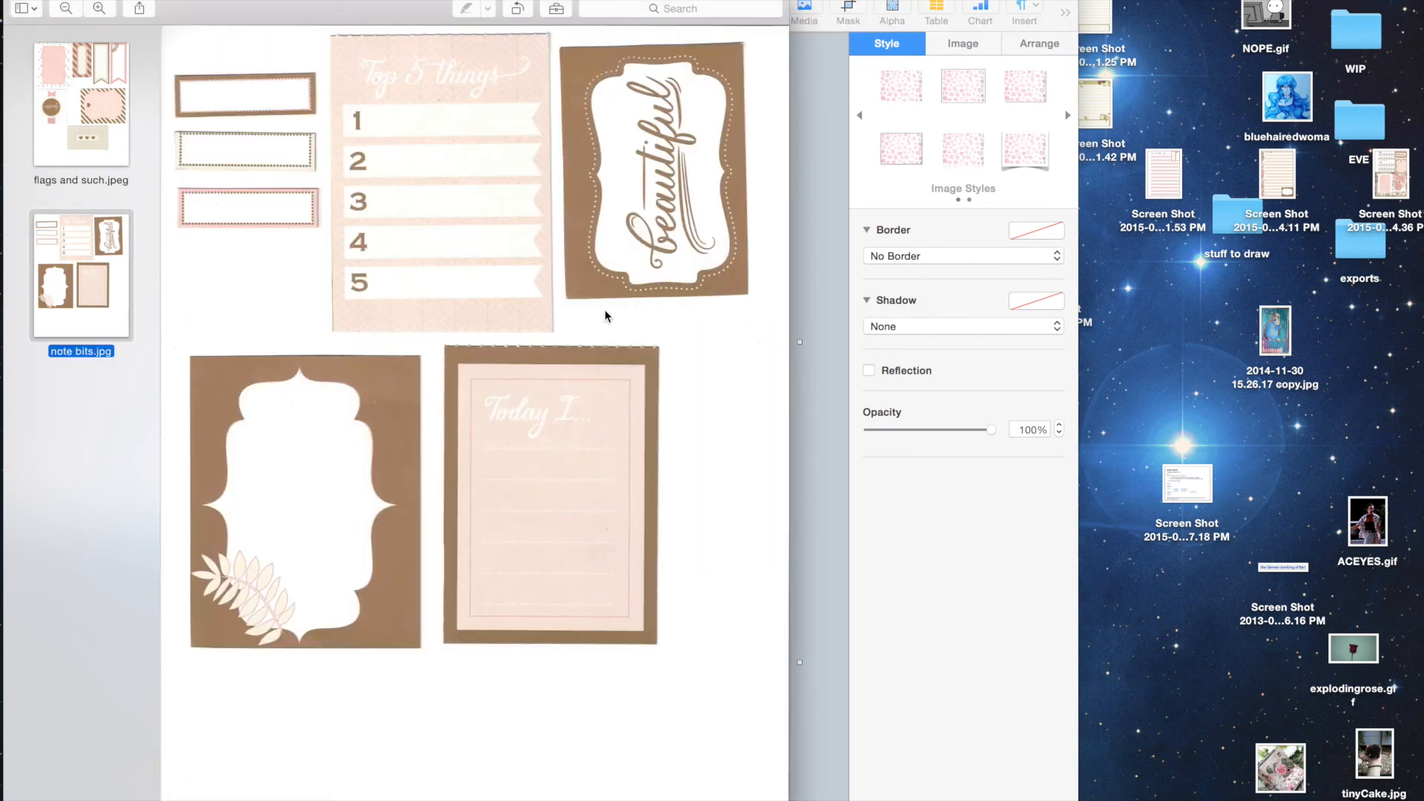
{"action": "left_click", "coordinate": [105, 142]}
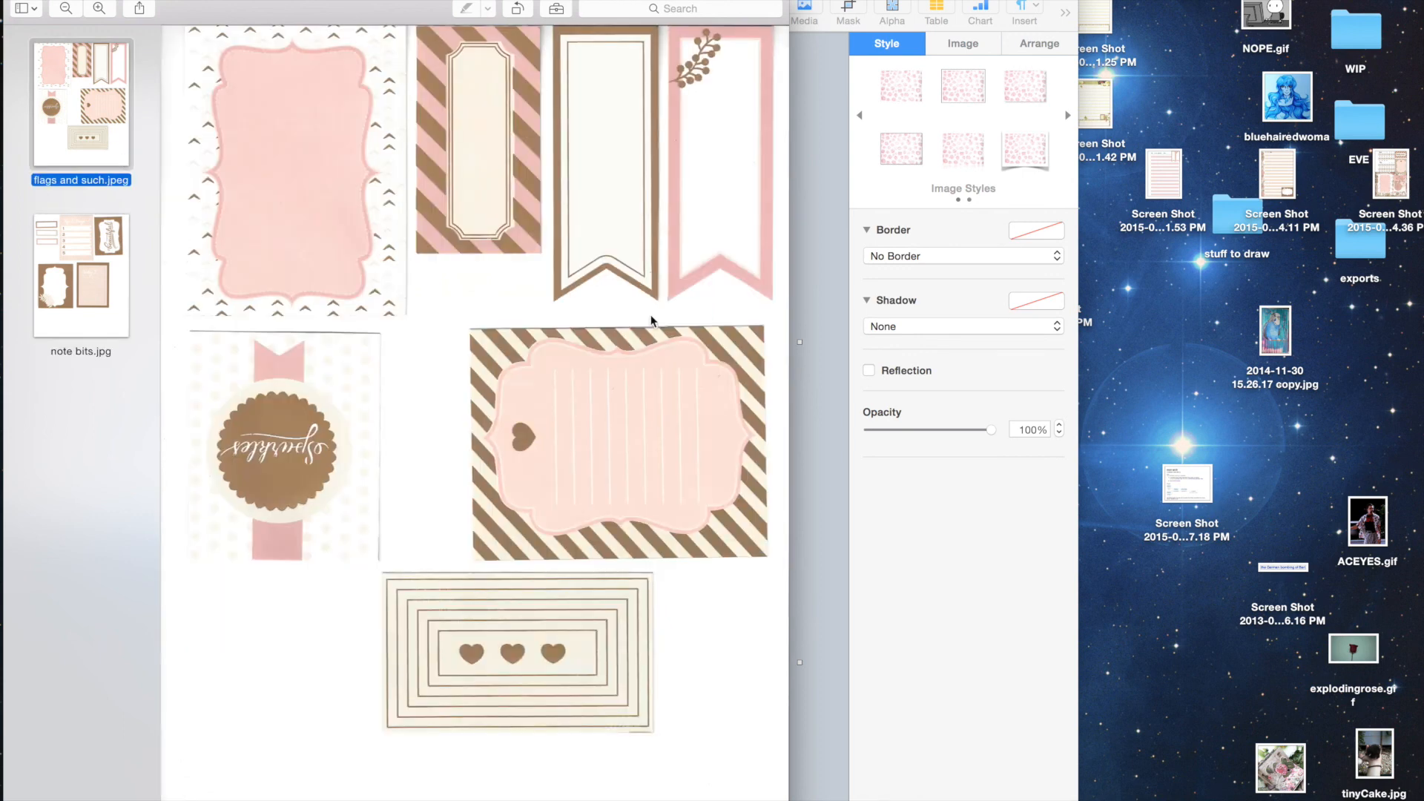
{"action": "left_click_drag", "start_coordinate": [185, 28], "coordinate": [403, 315]}
{"action": "left_click_drag", "start_coordinate": [294, 315], "coordinate": [295, 313]}
{"action": "left_click", "coordinate": [819, 187]}
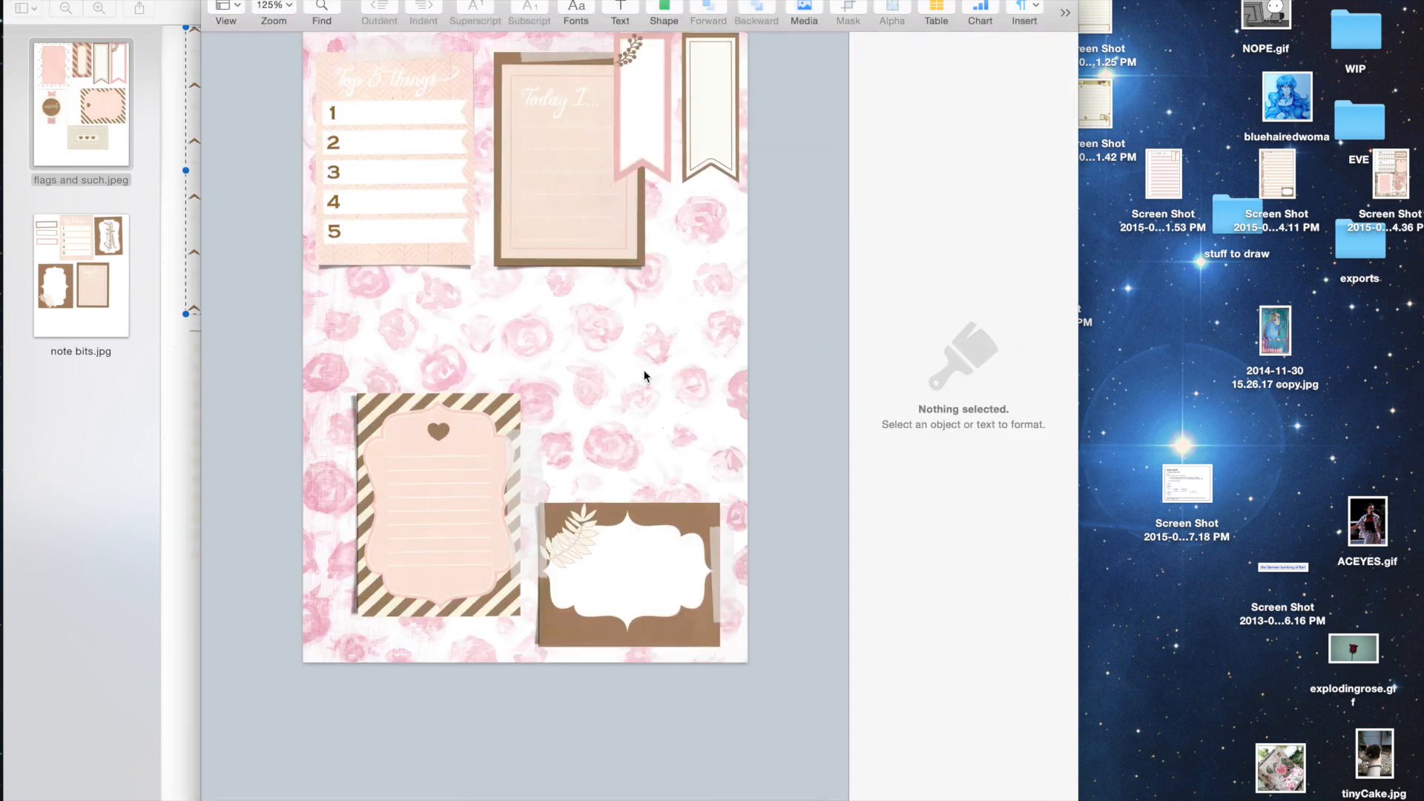
{"action": "key", "text": "super+v"}
- Shrink the chevron card, place it above the brown leaf frame and give it a Picture Frame border at 42% scale
{"action": "left_click_drag", "start_coordinate": [414, 200], "coordinate": [480, 272]}
{"action": "left_click_drag", "start_coordinate": [537, 361], "coordinate": [620, 361]}
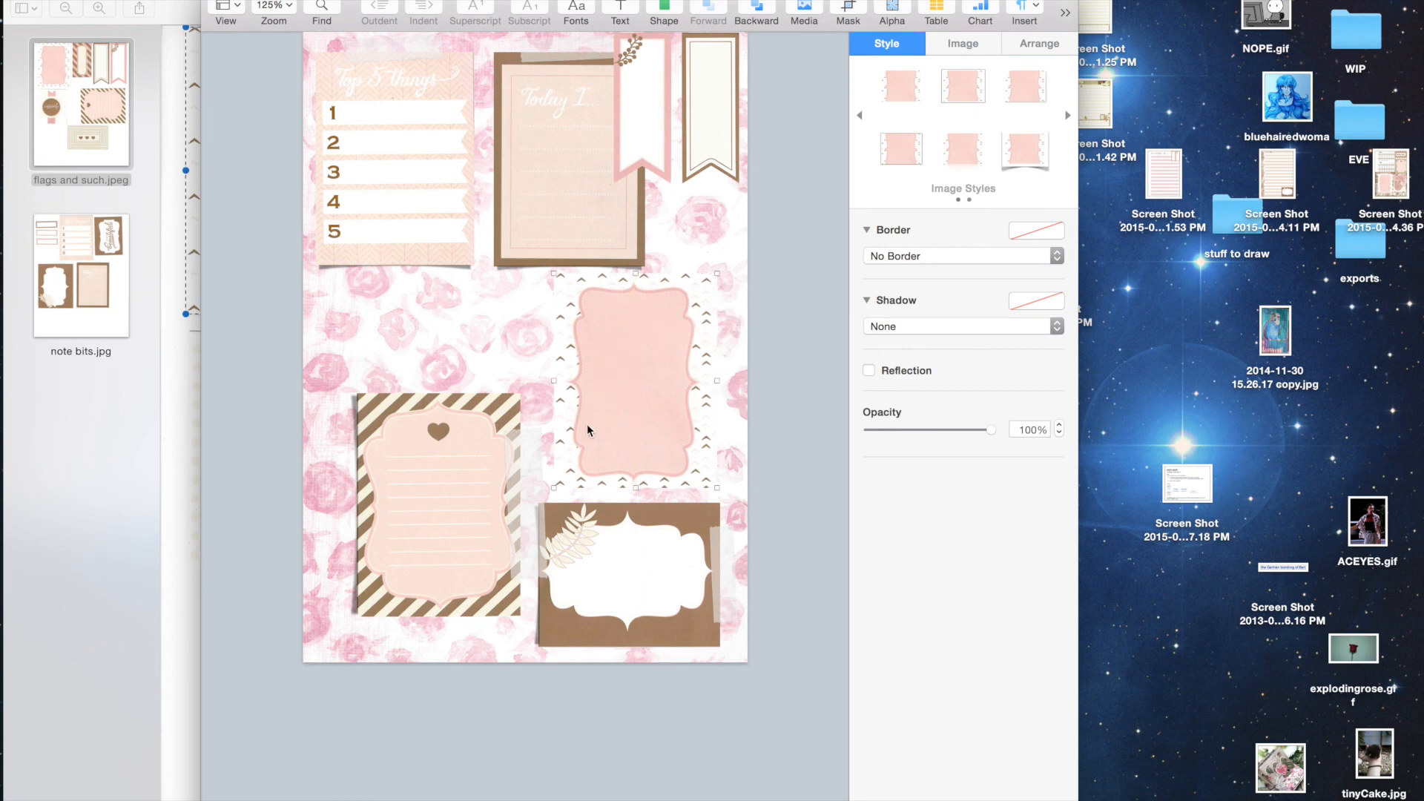
{"action": "left_click", "coordinate": [927, 253]}
{"action": "left_click", "coordinate": [908, 282]}
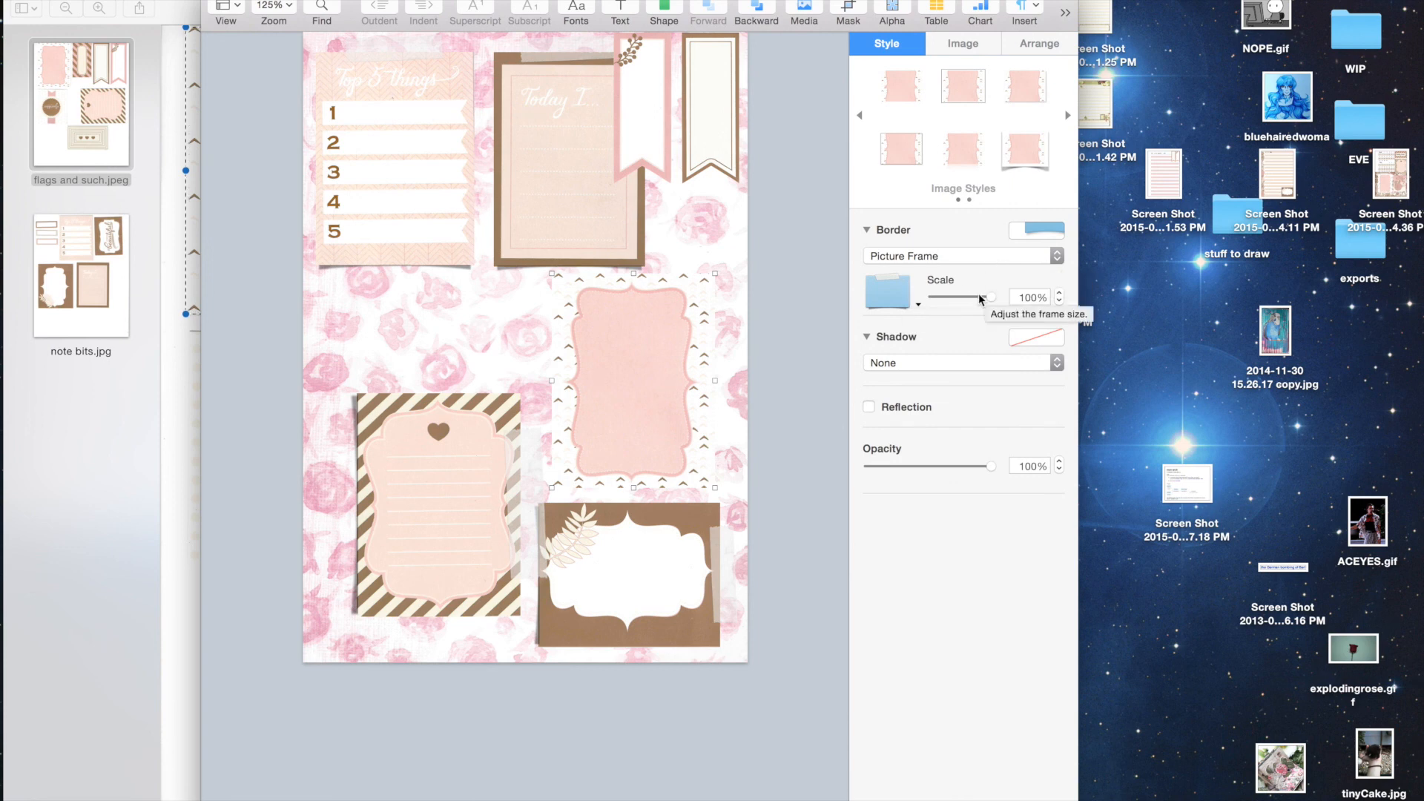
{"action": "left_click_drag", "start_coordinate": [987, 297], "coordinate": [944, 301]}
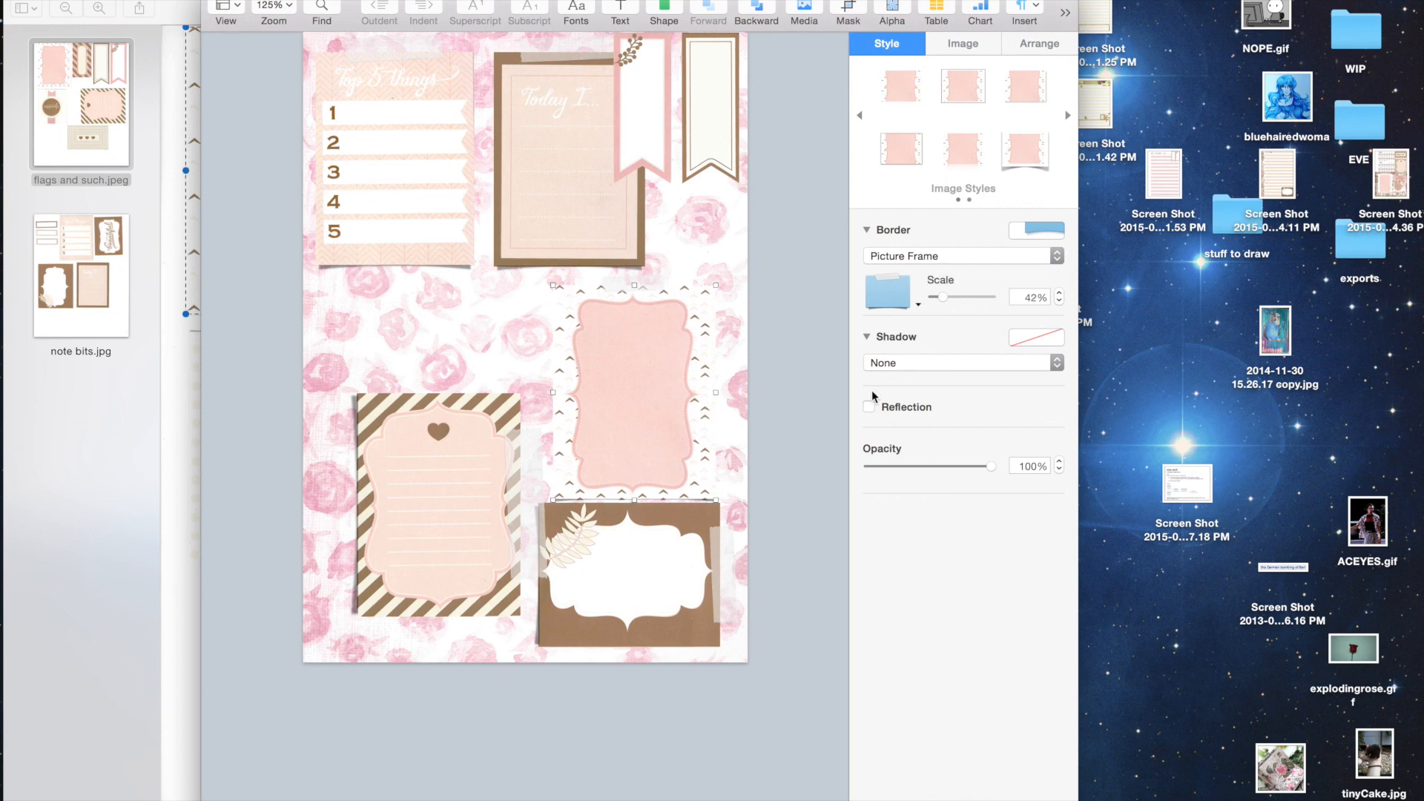
{"action": "left_click_drag", "start_coordinate": [638, 383], "coordinate": [632, 375]}
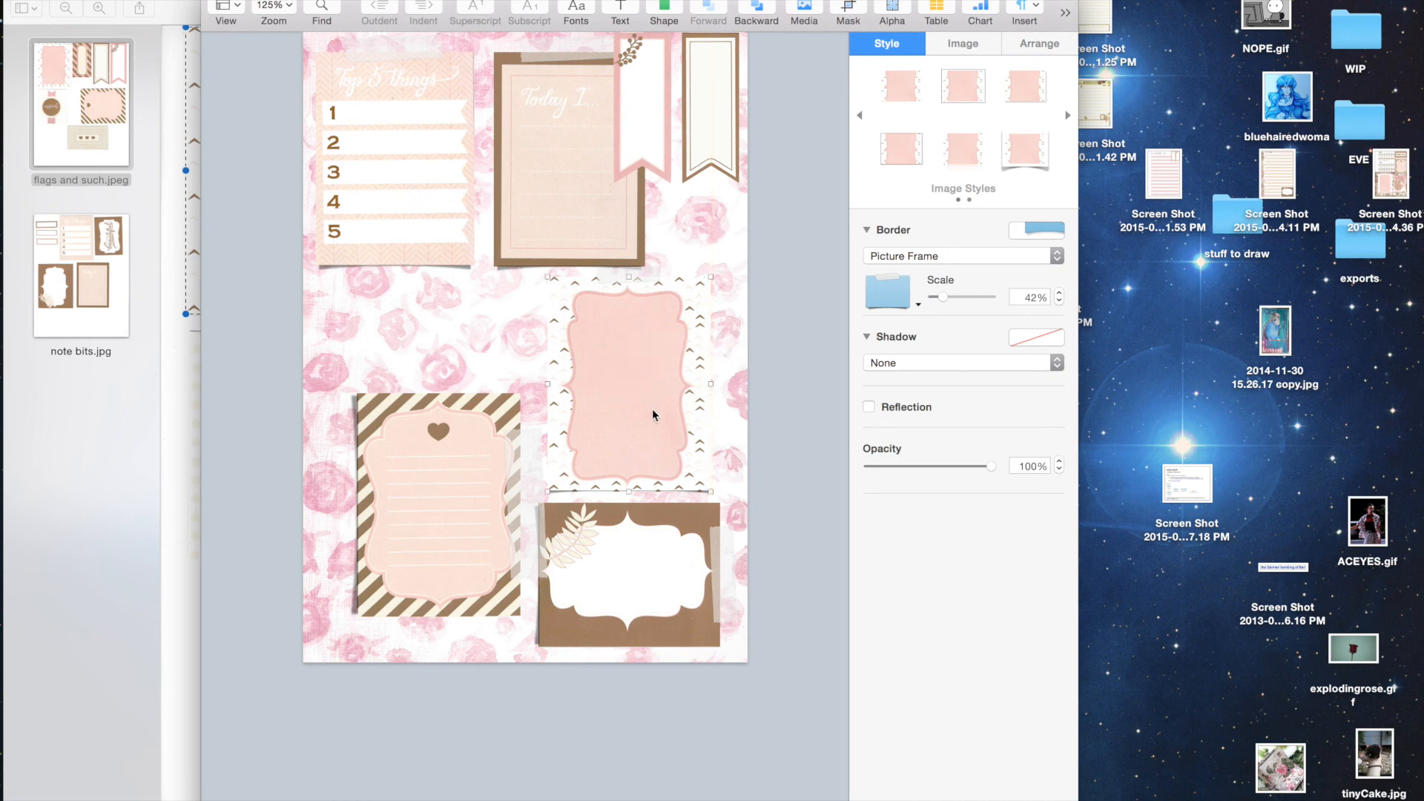
- Shrink the chevron card to about 1.49 × 1.96 in, rotate it to 90° and move it to about X 0.16 in, Y 3.39 in
{"action": "left_click_drag", "start_coordinate": [707, 488], "coordinate": [645, 438]}
{"action": "left_click", "coordinate": [971, 46]}
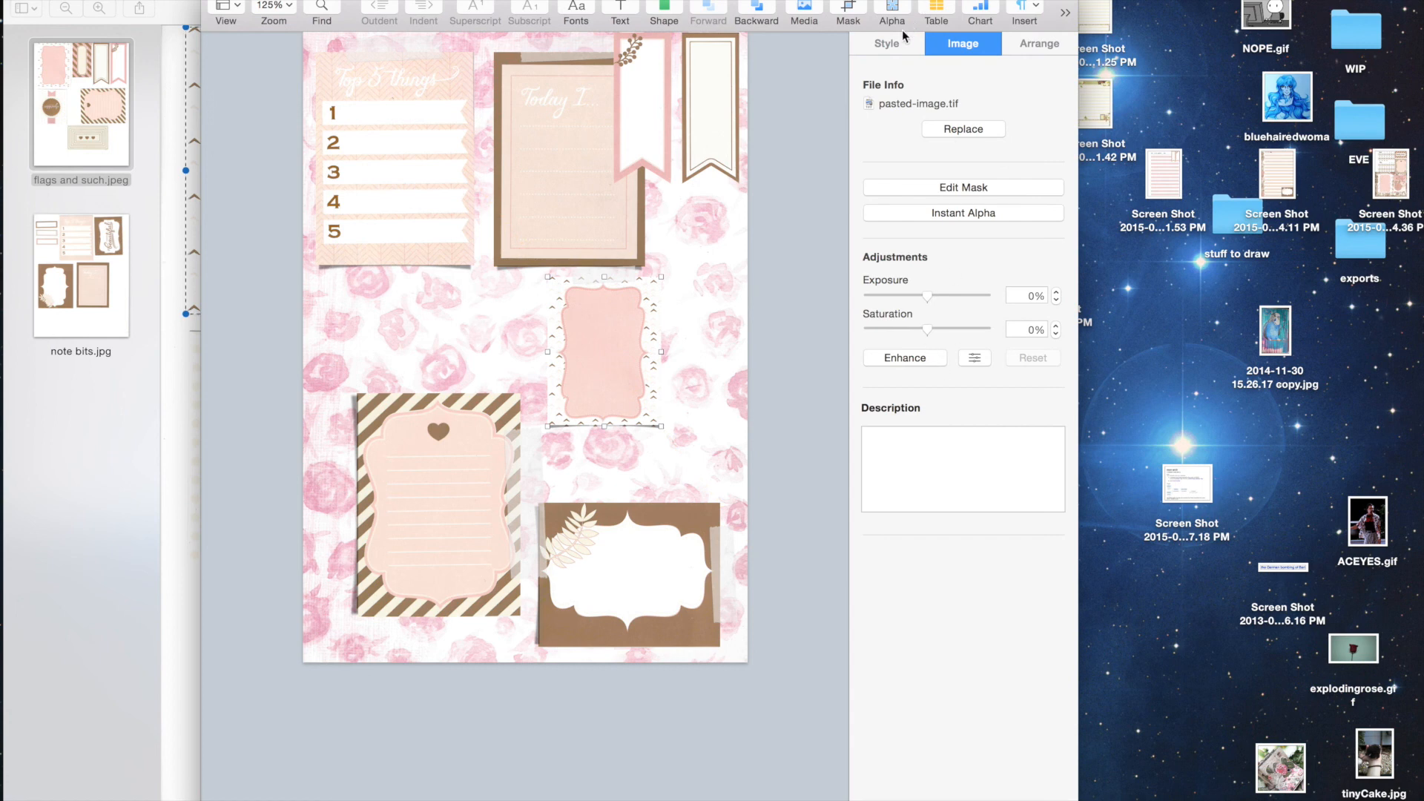
{"action": "left_click", "coordinate": [1041, 44]}
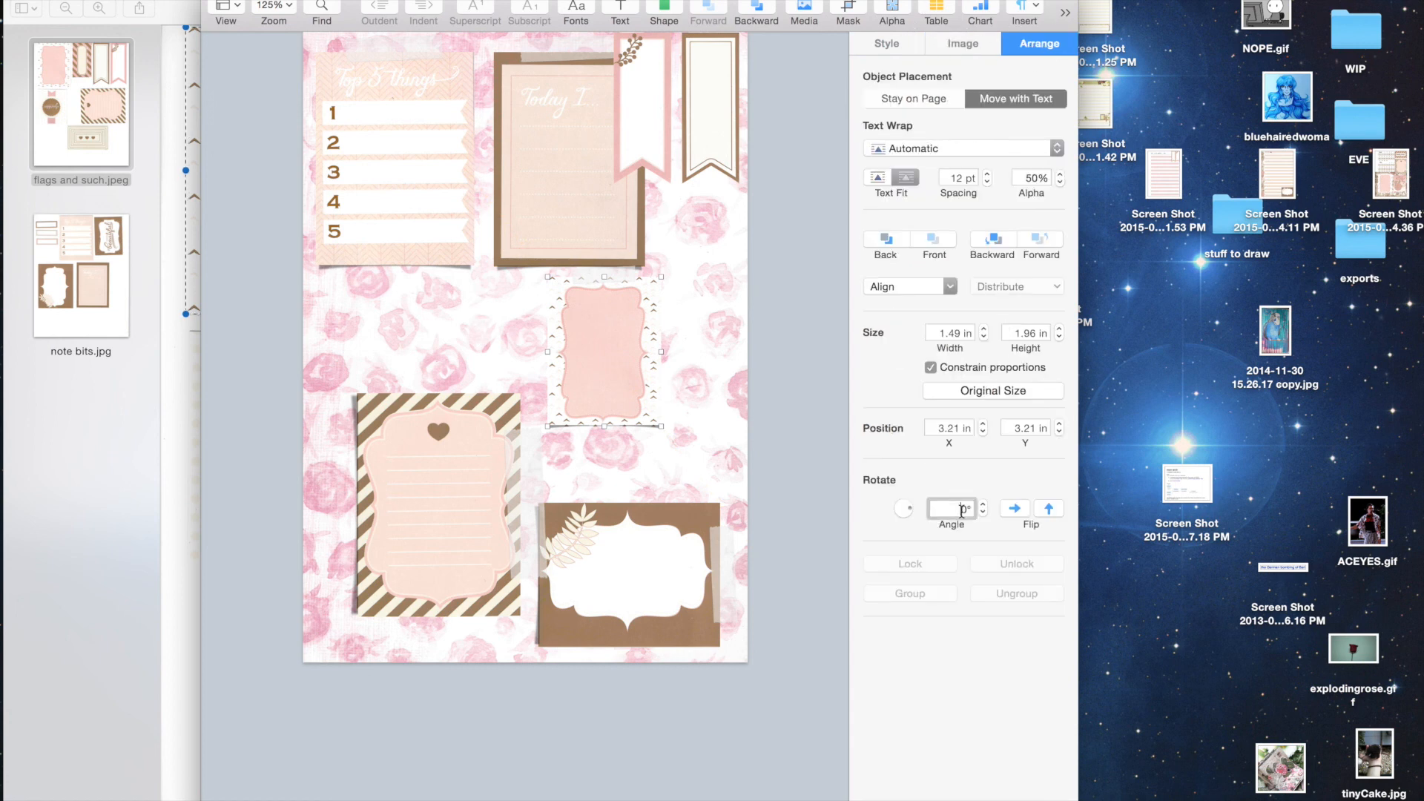
{"action": "key", "text": "Return"}
{"action": "left_click_drag", "start_coordinate": [610, 362], "coordinate": [471, 354]}
{"action": "left_click_drag", "start_coordinate": [410, 364], "coordinate": [399, 362]}
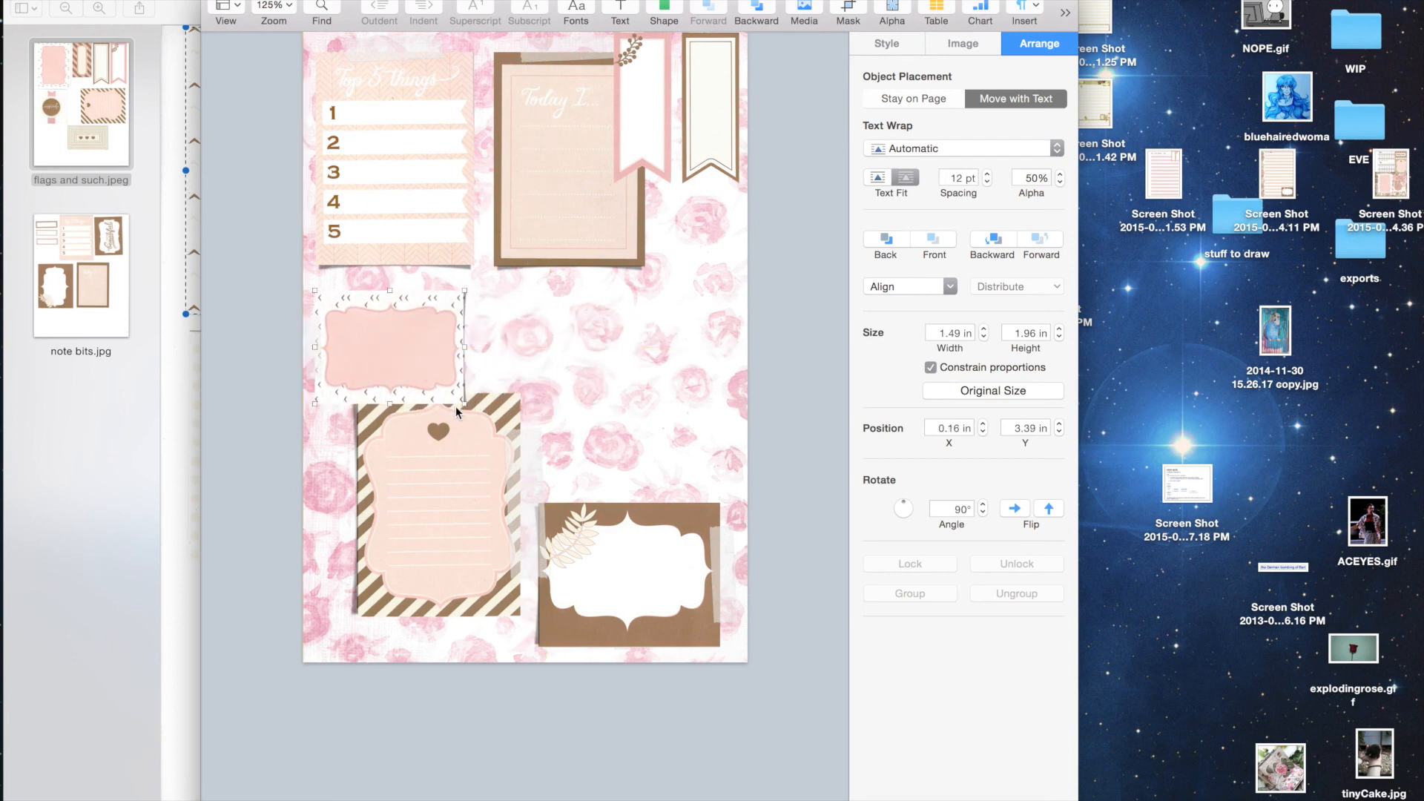
- Enlarge the chevron card to match the Top 5 things card's width and nudge it into place beneath that card
{"action": "left_click_drag", "start_coordinate": [462, 399], "coordinate": [476, 412]}
{"action": "left_click_drag", "start_coordinate": [478, 298], "coordinate": [471, 288]}
{"action": "left_click_drag", "start_coordinate": [445, 350], "coordinate": [441, 340]}
- Move the striped card below the chevron card, to about X 0.22 in, Y 5.11 in
{"action": "left_click_drag", "start_coordinate": [476, 501], "coordinate": [449, 552]}
{"action": "left_click", "coordinate": [393, 377]}
{"action": "left_click_drag", "start_coordinate": [447, 503], "coordinate": [408, 529]}
{"action": "left_click", "coordinate": [399, 395]}
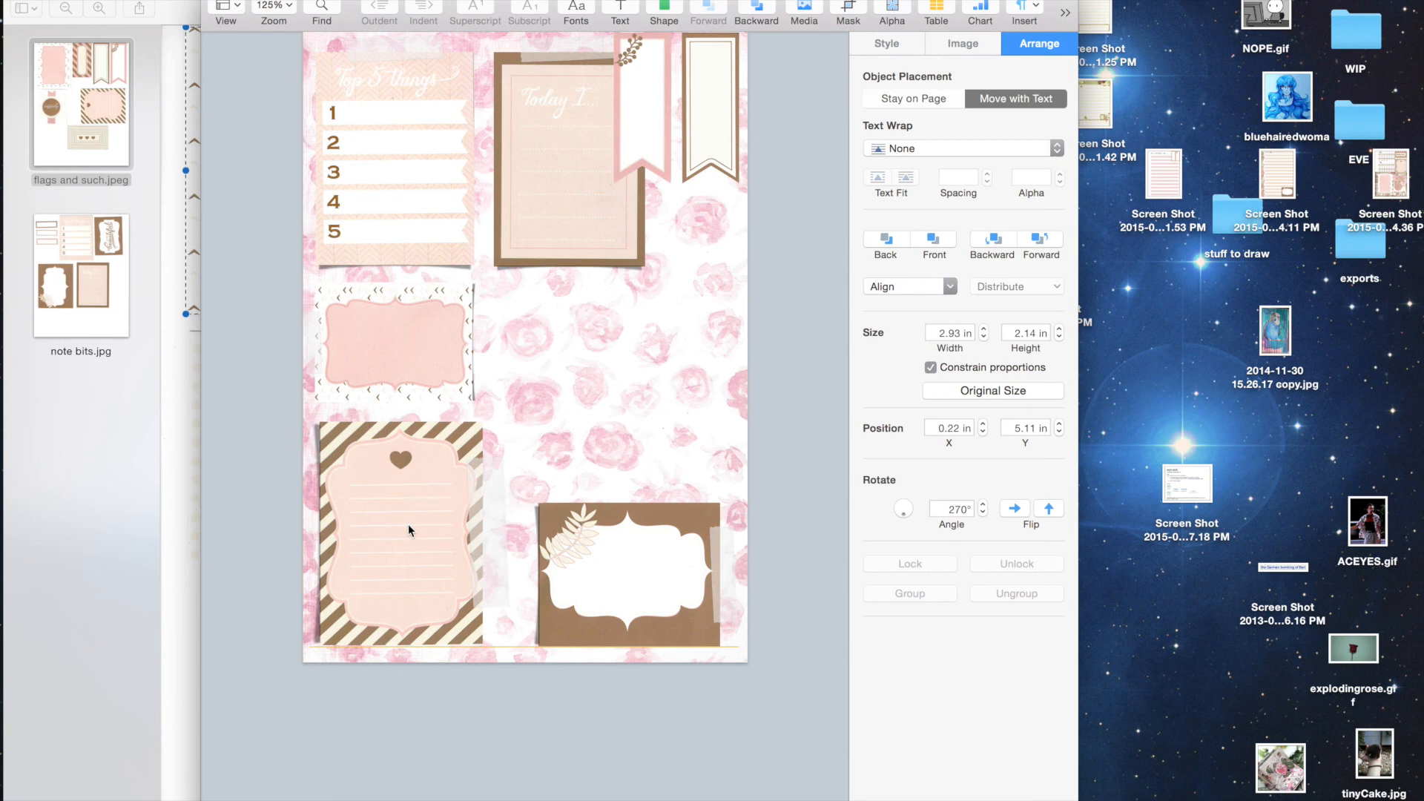
{"action": "left_click", "coordinate": [515, 463]}
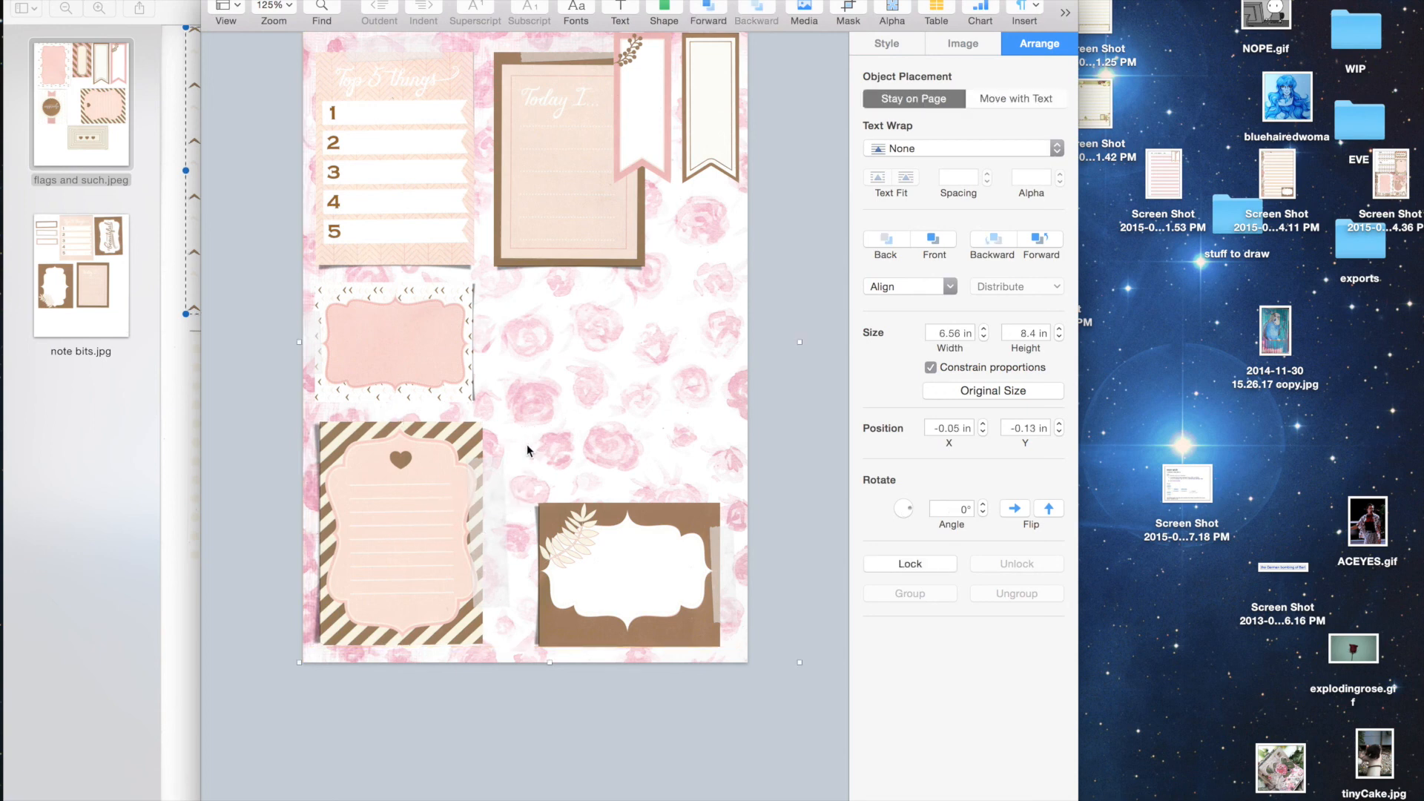
- Copy the Sparkles badge card from flags and such.jpeg, trimming the selection's upper and lower edges, and paste it onto the roses page
{"action": "left_click", "coordinate": [102, 304]}
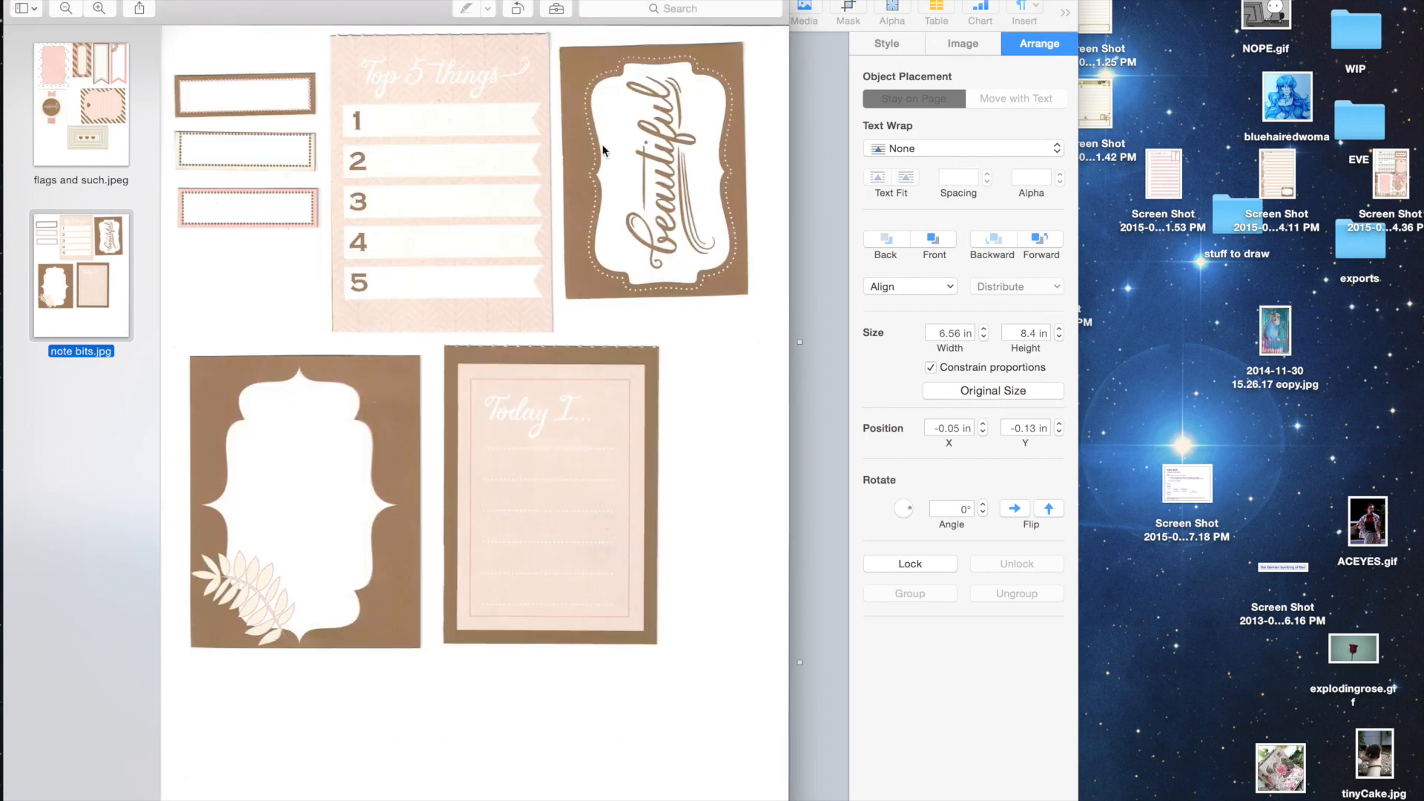
{"action": "left_click", "coordinate": [79, 81]}
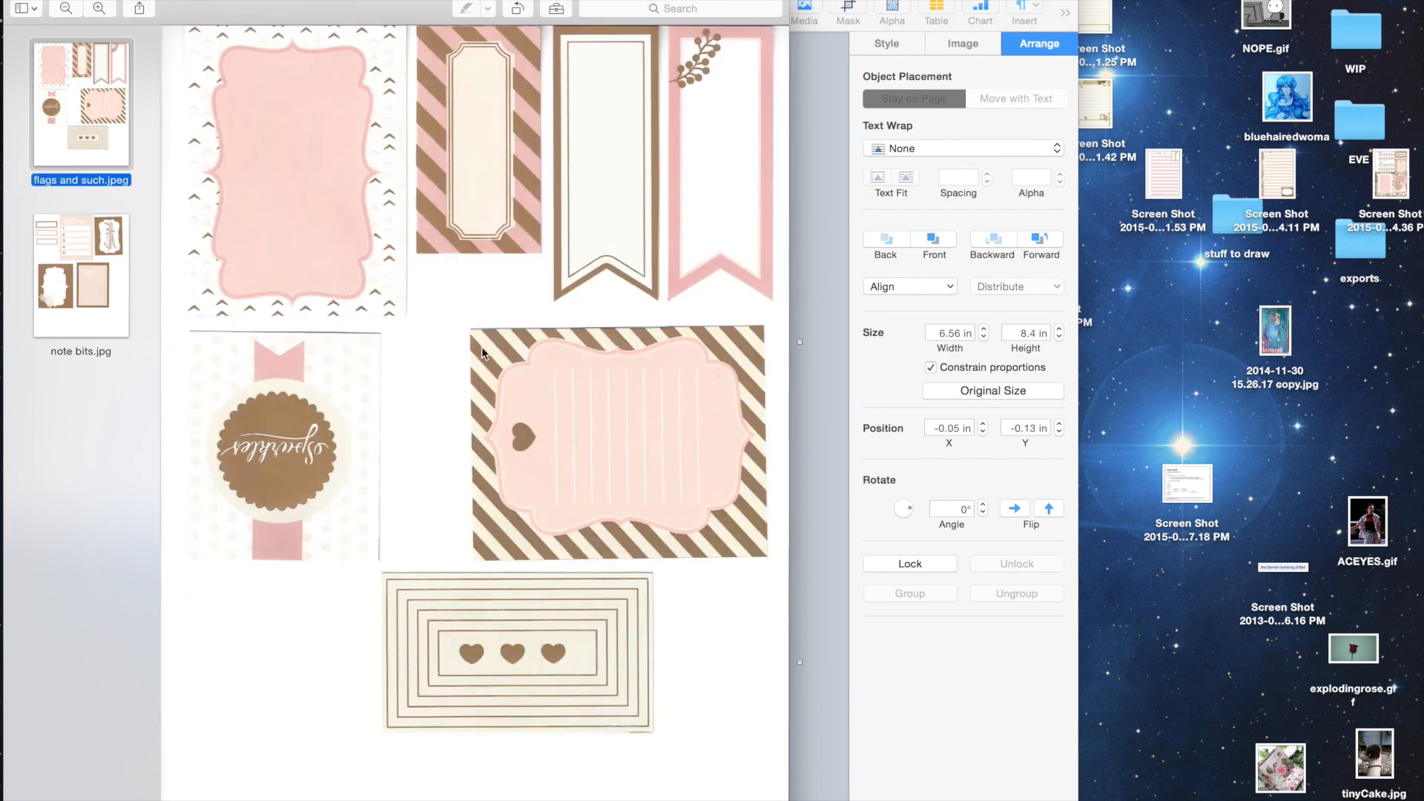
{"action": "left_click", "coordinate": [384, 576]}
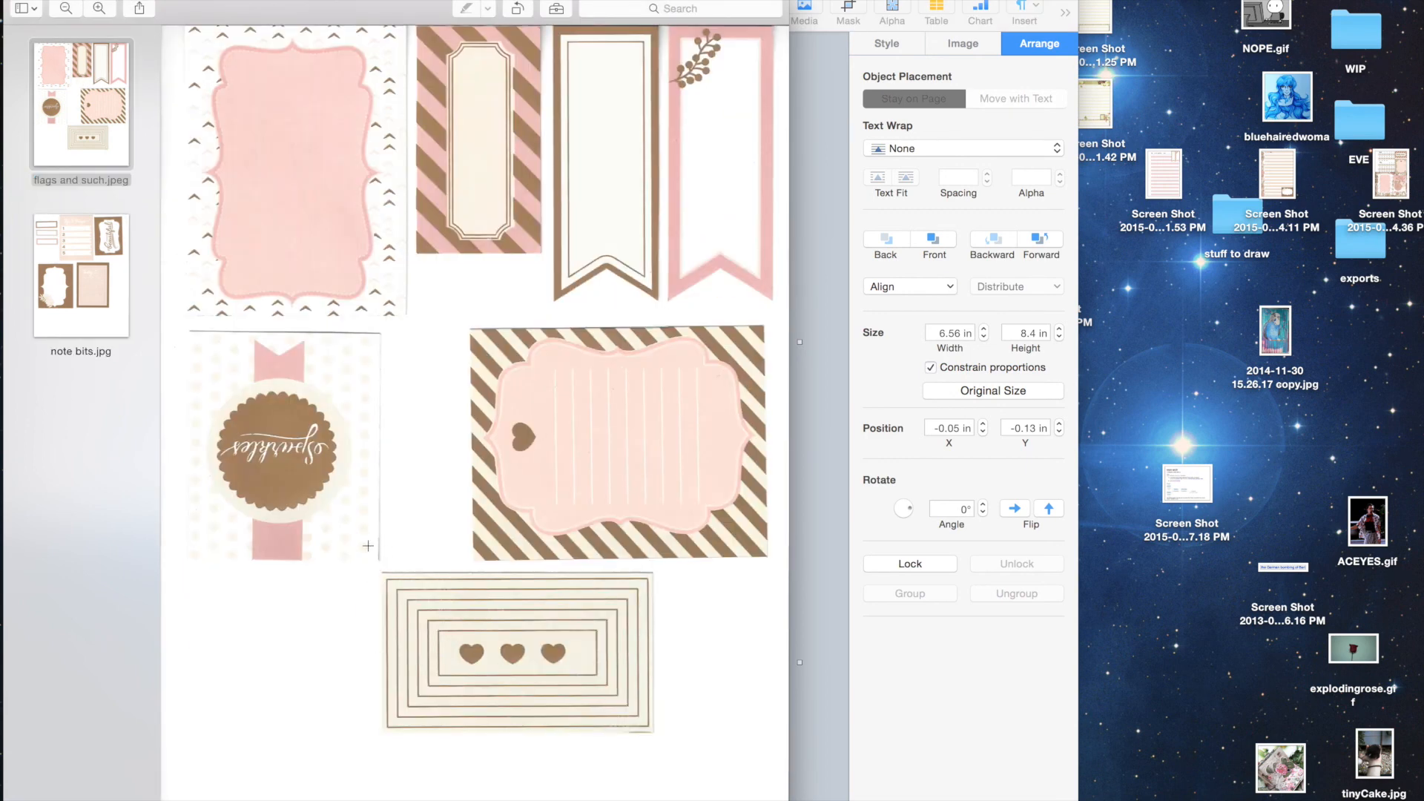
{"action": "left_click_drag", "start_coordinate": [192, 333], "coordinate": [378, 559]}
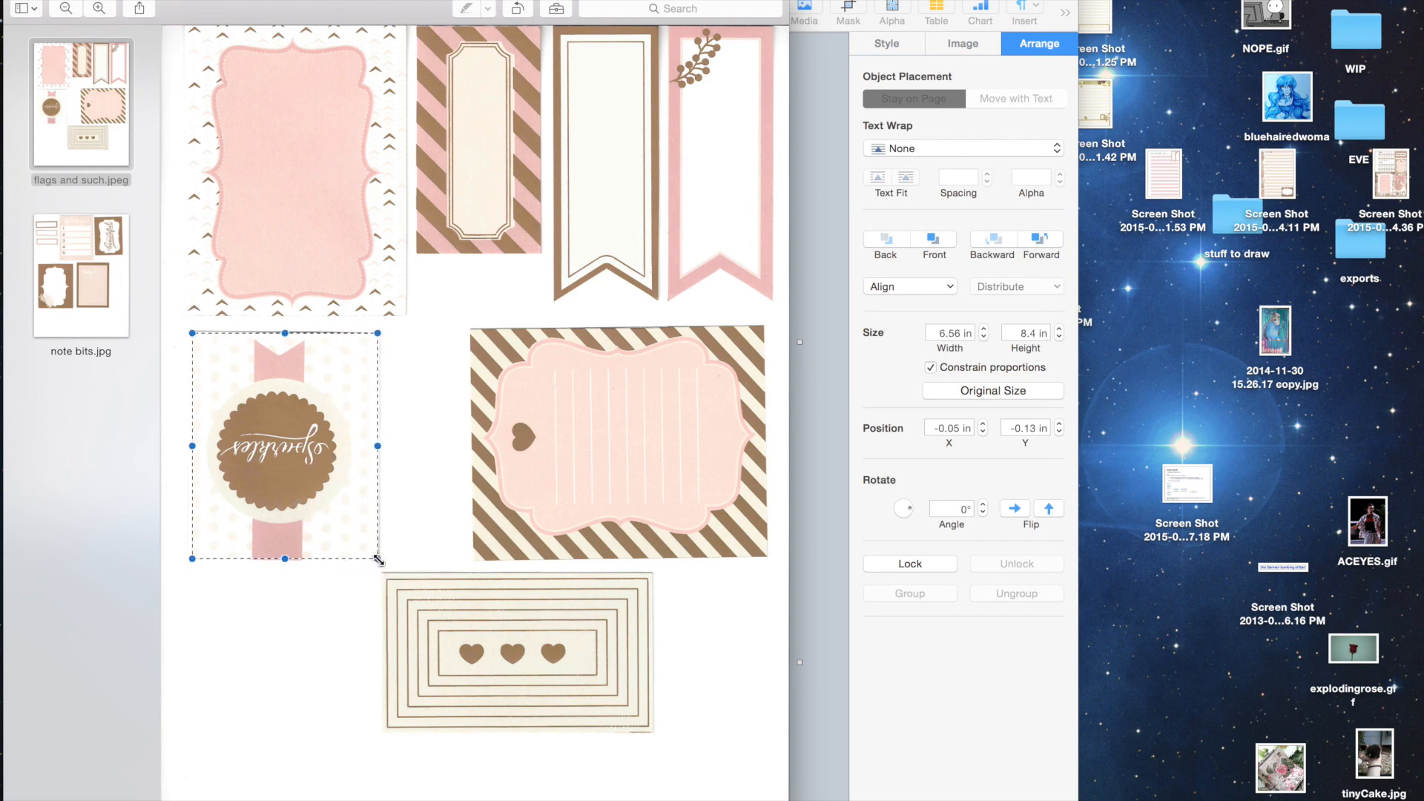
{"action": "left_click_drag", "start_coordinate": [287, 335], "coordinate": [287, 337]}
{"action": "left_click_drag", "start_coordinate": [286, 558], "coordinate": [286, 555]}
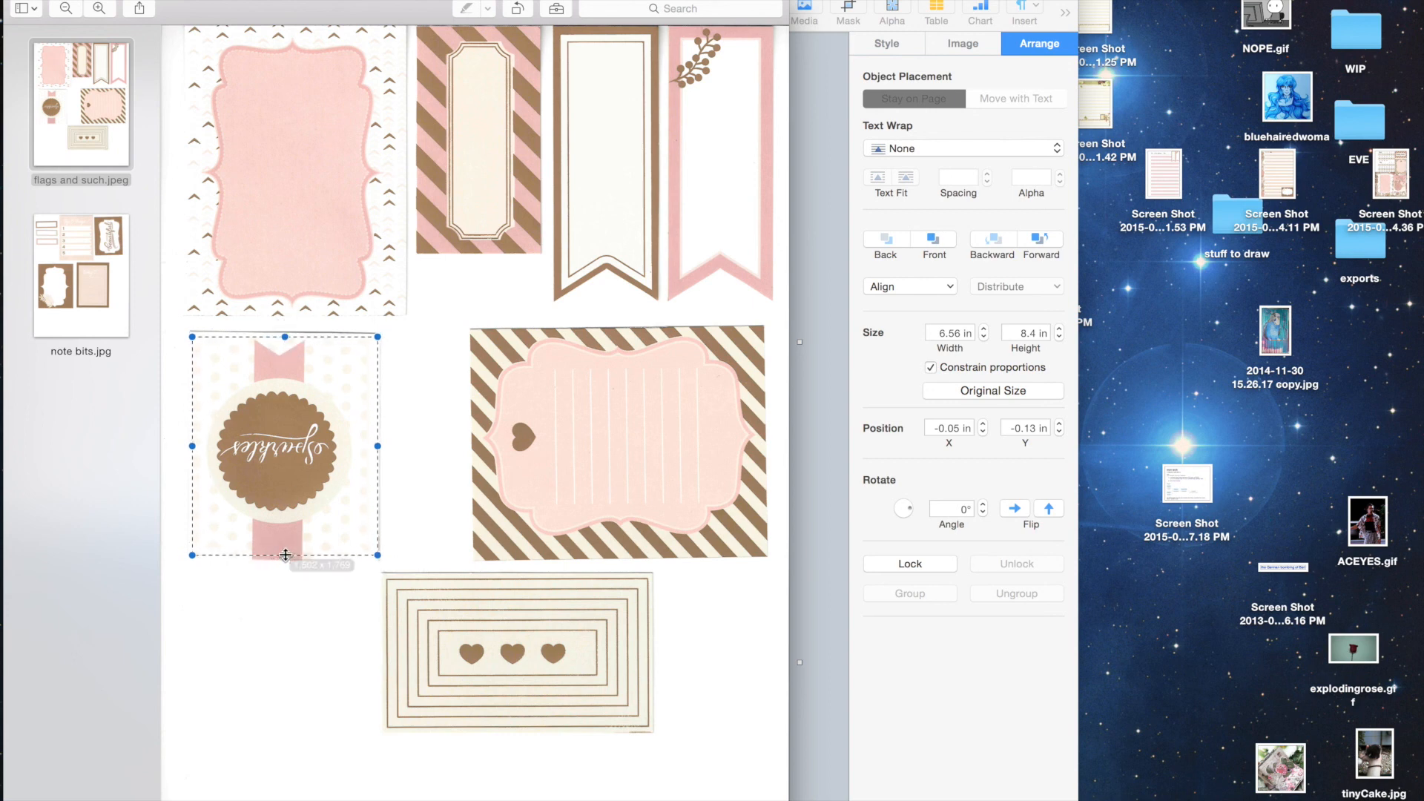
{"action": "left_click", "coordinate": [822, 423]}
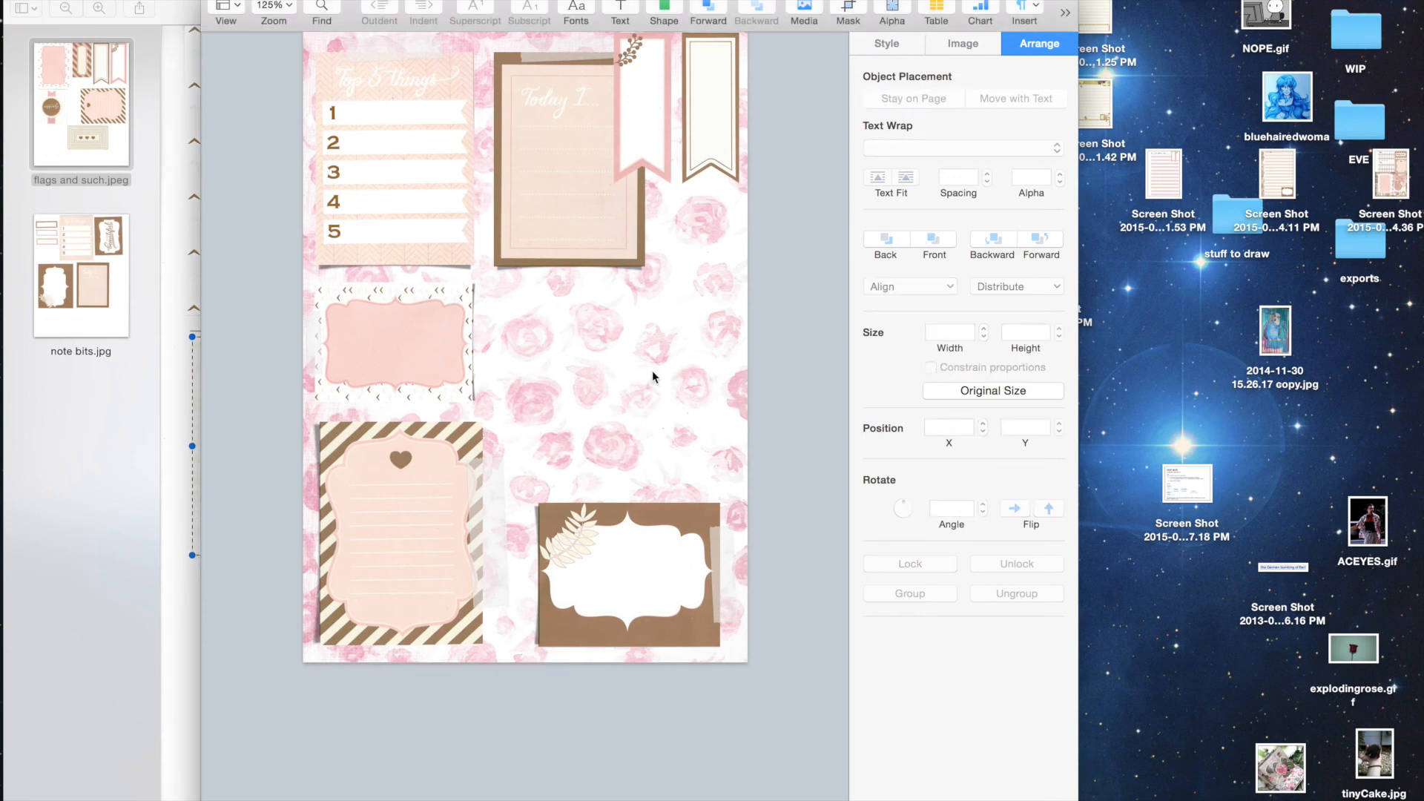
{"action": "key", "text": "super+v"}
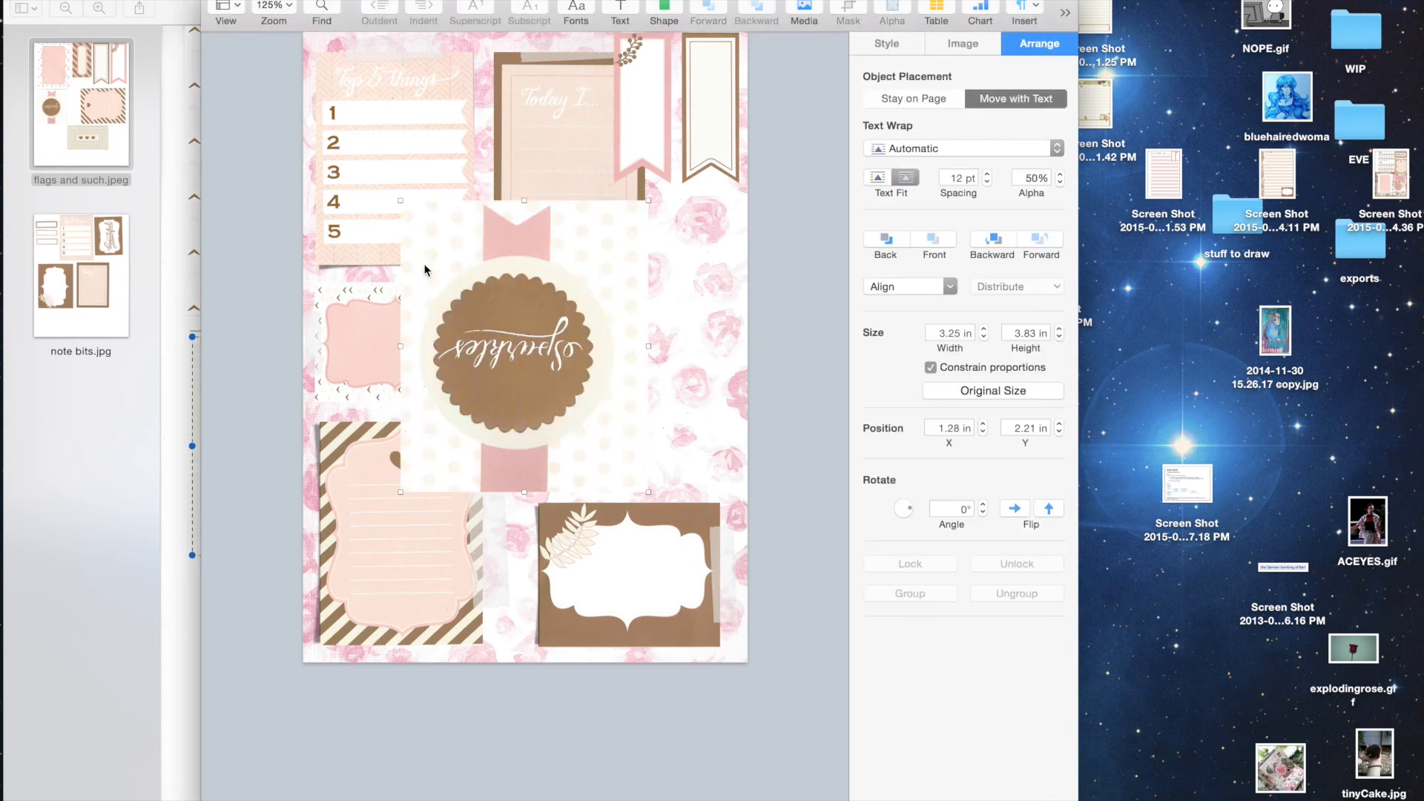
- Try rotating the Sparkles card to 270°
{"action": "left_click", "coordinate": [961, 508]}
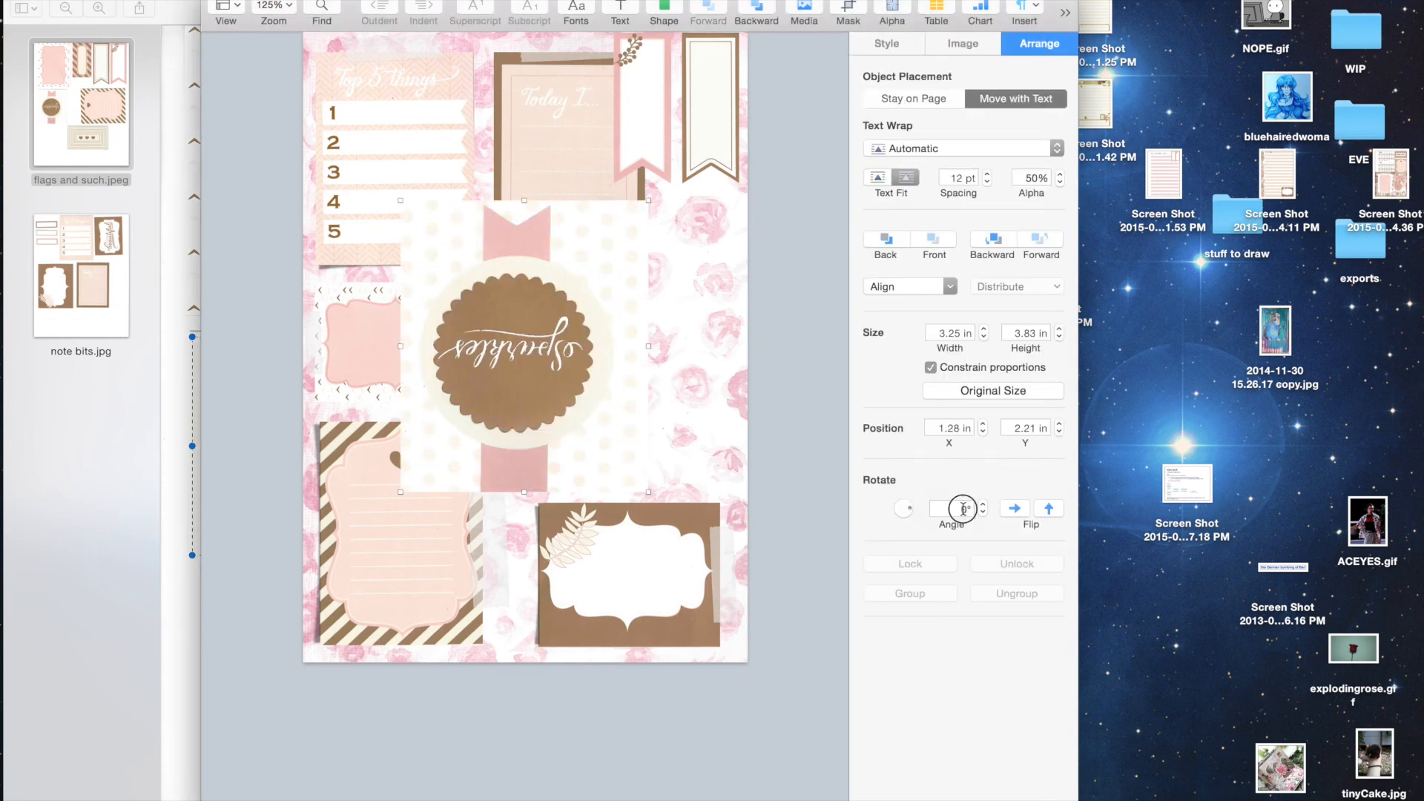
{"action": "type", "text": "27"}
{"action": "key", "text": "Return"}
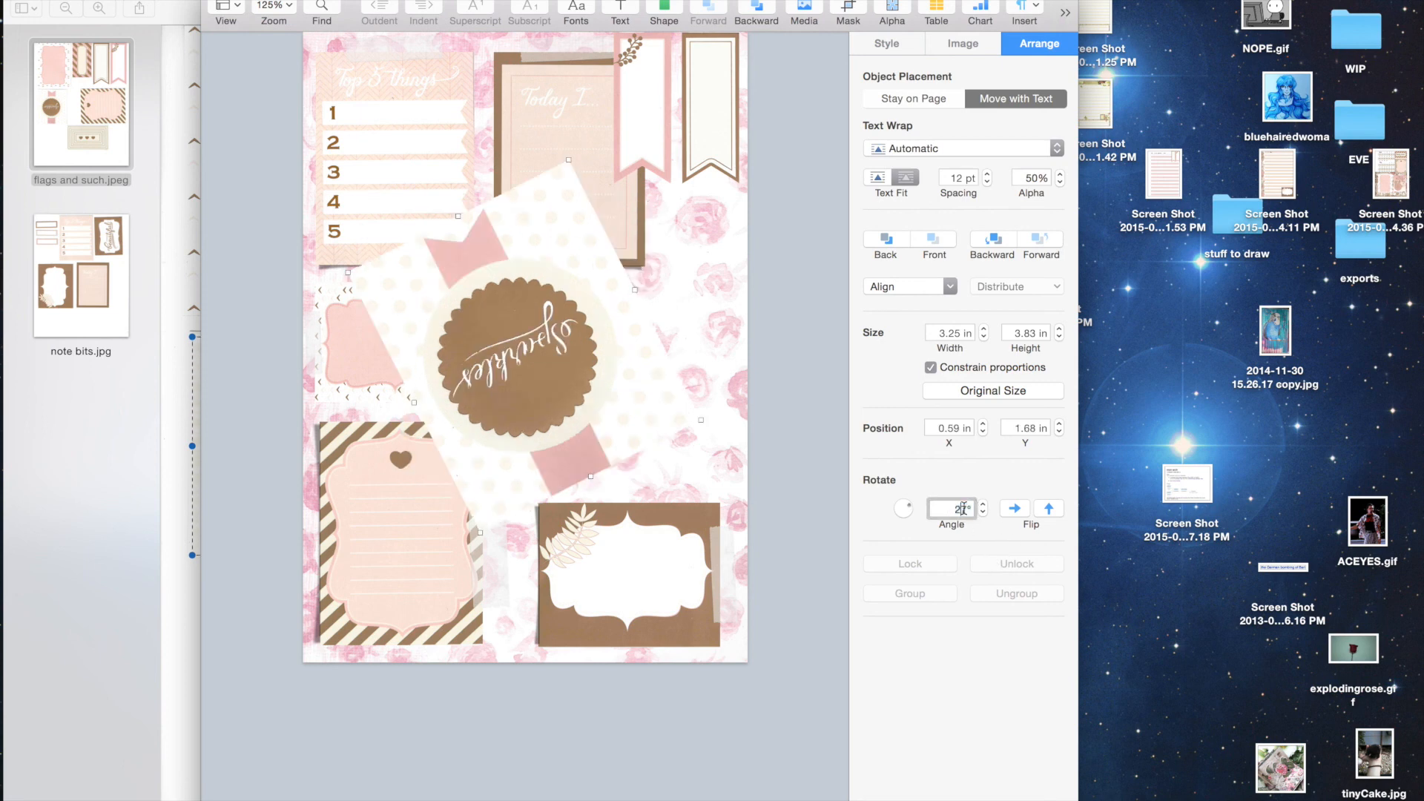
{"action": "type", "text": "0"}
{"action": "key", "text": "Return"}
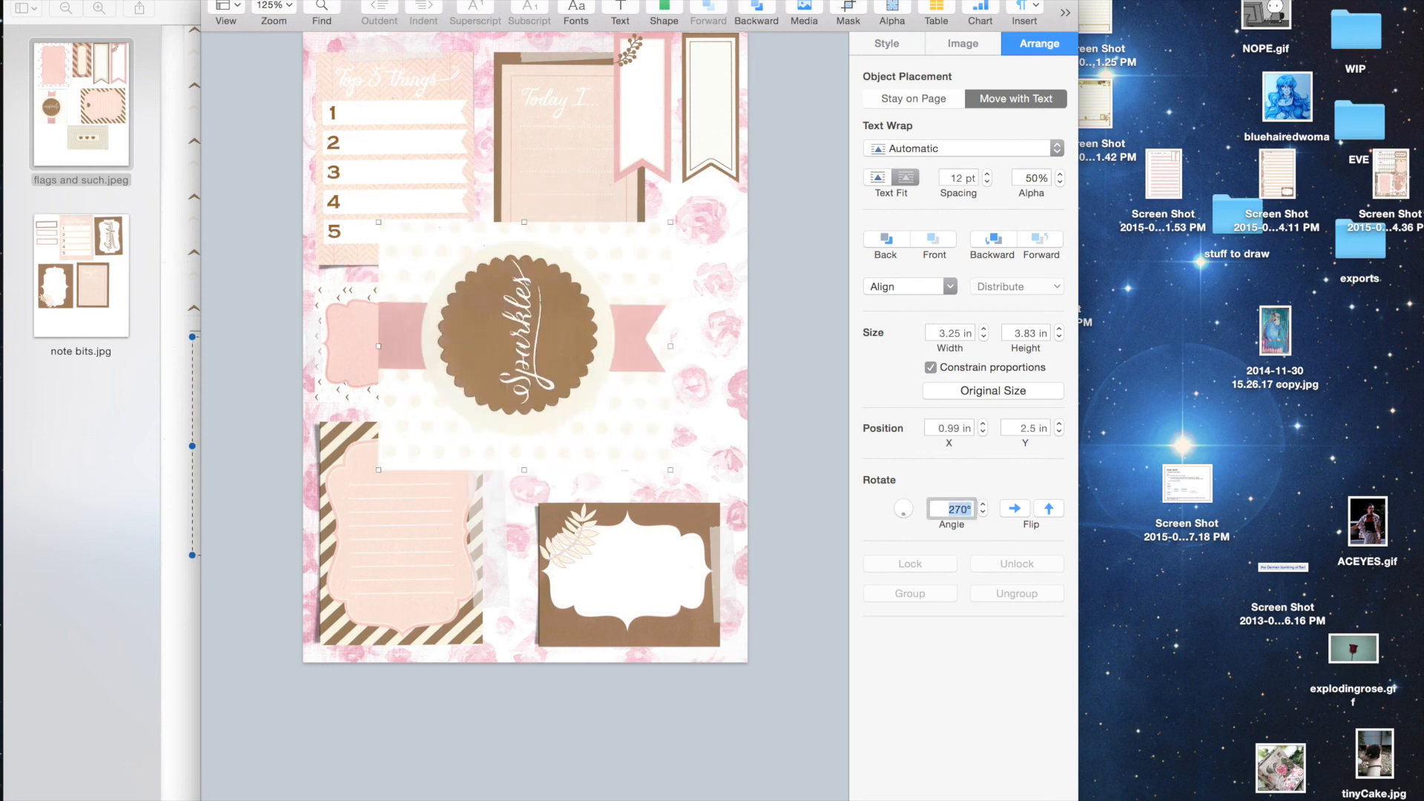
- Rotate the Sparkles card to 180° so its lettering reads upright, and set its text wrap to None
{"action": "left_click_drag", "start_coordinate": [906, 518], "coordinate": [899, 511]}
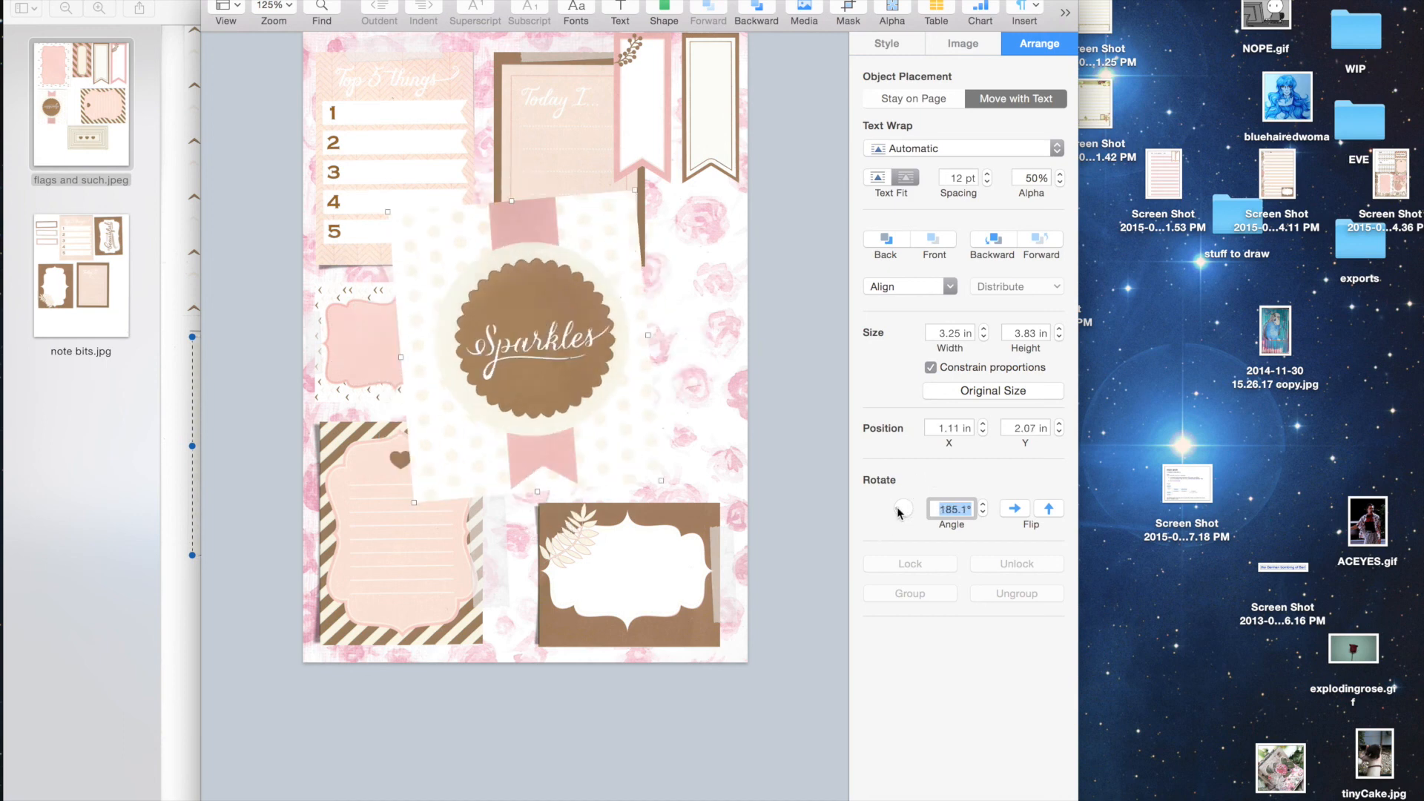
{"action": "double_click", "coordinate": [963, 508]}
{"action": "type", "text": "1"}
{"action": "key", "text": "Return"}
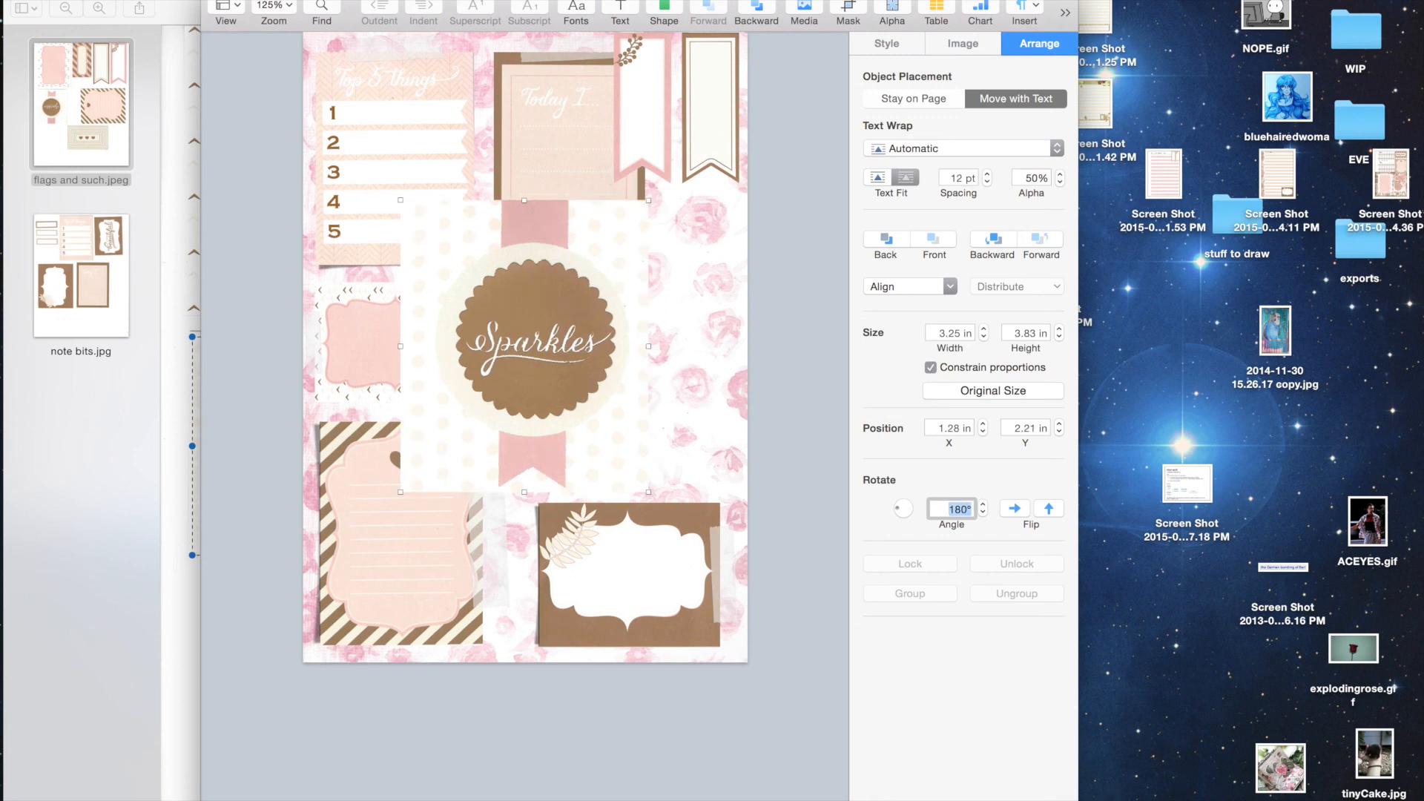
{"action": "left_click", "coordinate": [927, 149]}
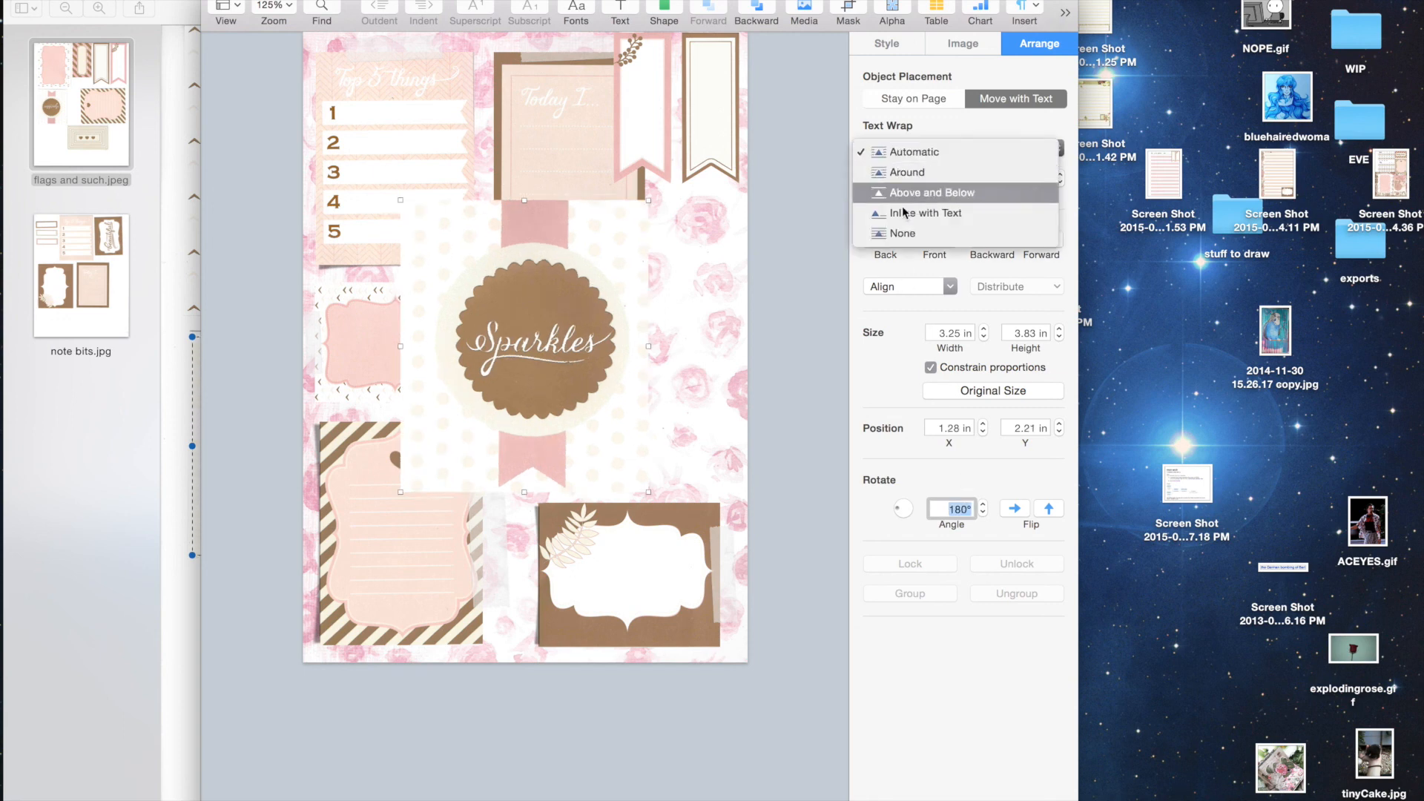
{"action": "left_click", "coordinate": [900, 230]}
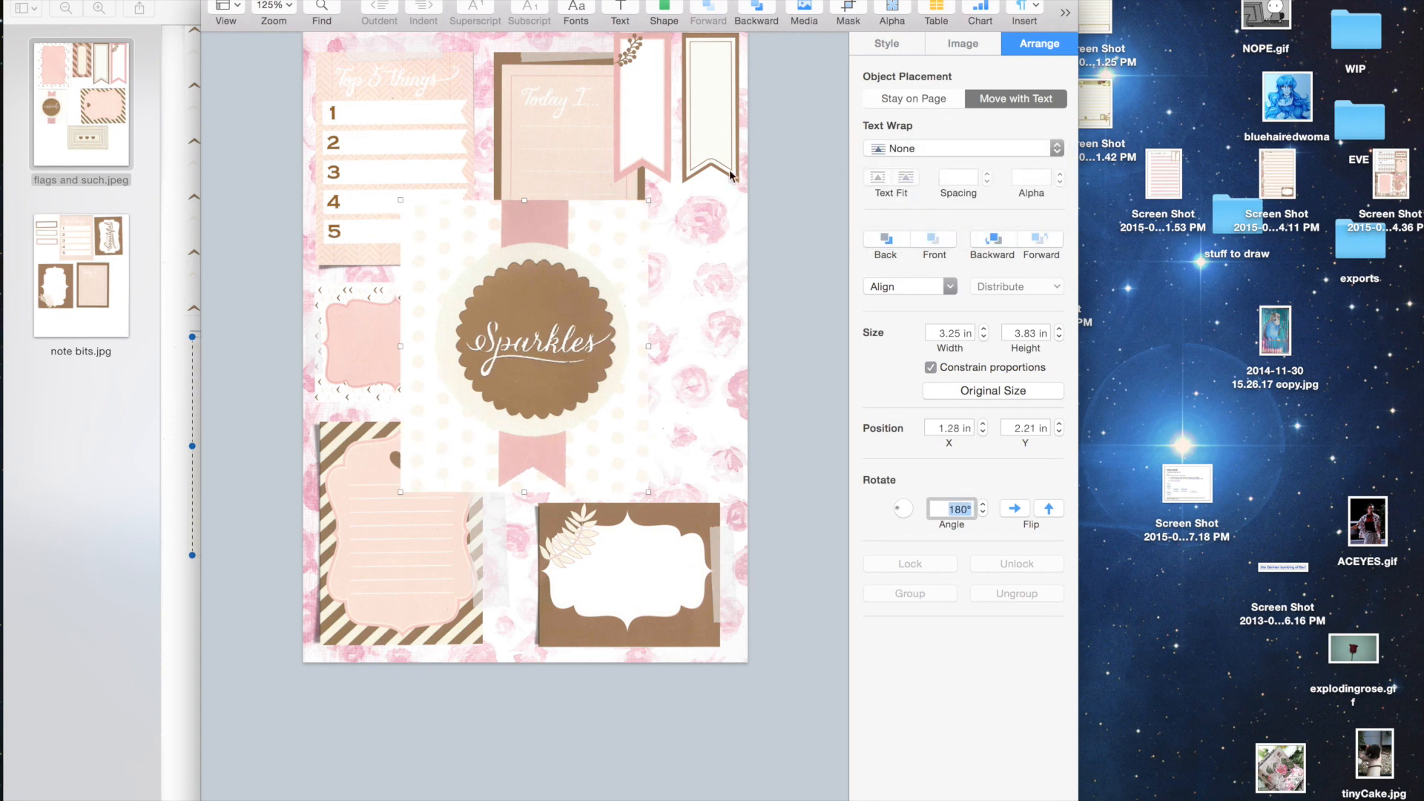
- Make the white background around the Sparkles badge and ribbon transparent with Instant Alpha, including the areas on both sides
{"action": "left_click", "coordinate": [892, 9]}
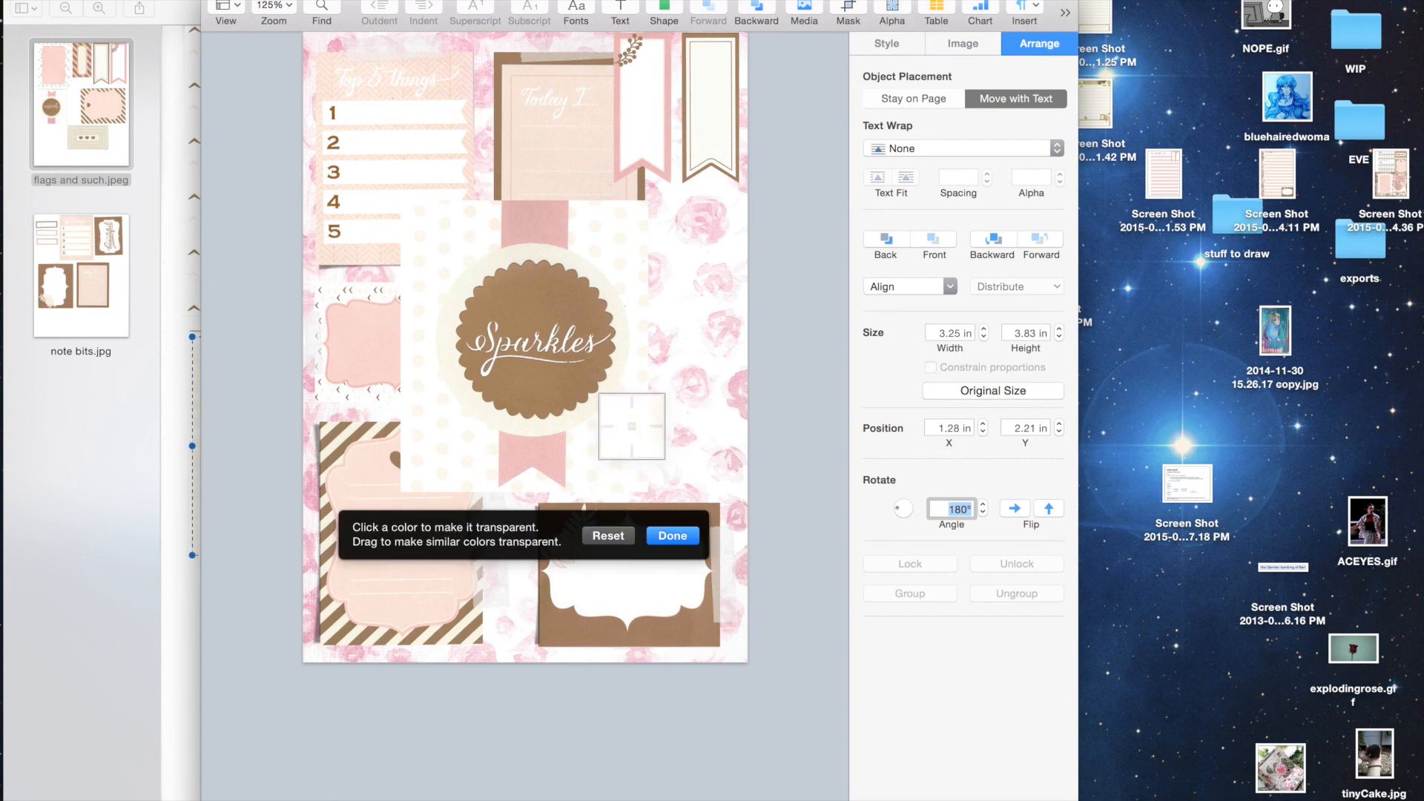
{"action": "left_click_drag", "start_coordinate": [629, 427], "coordinate": [630, 429]}
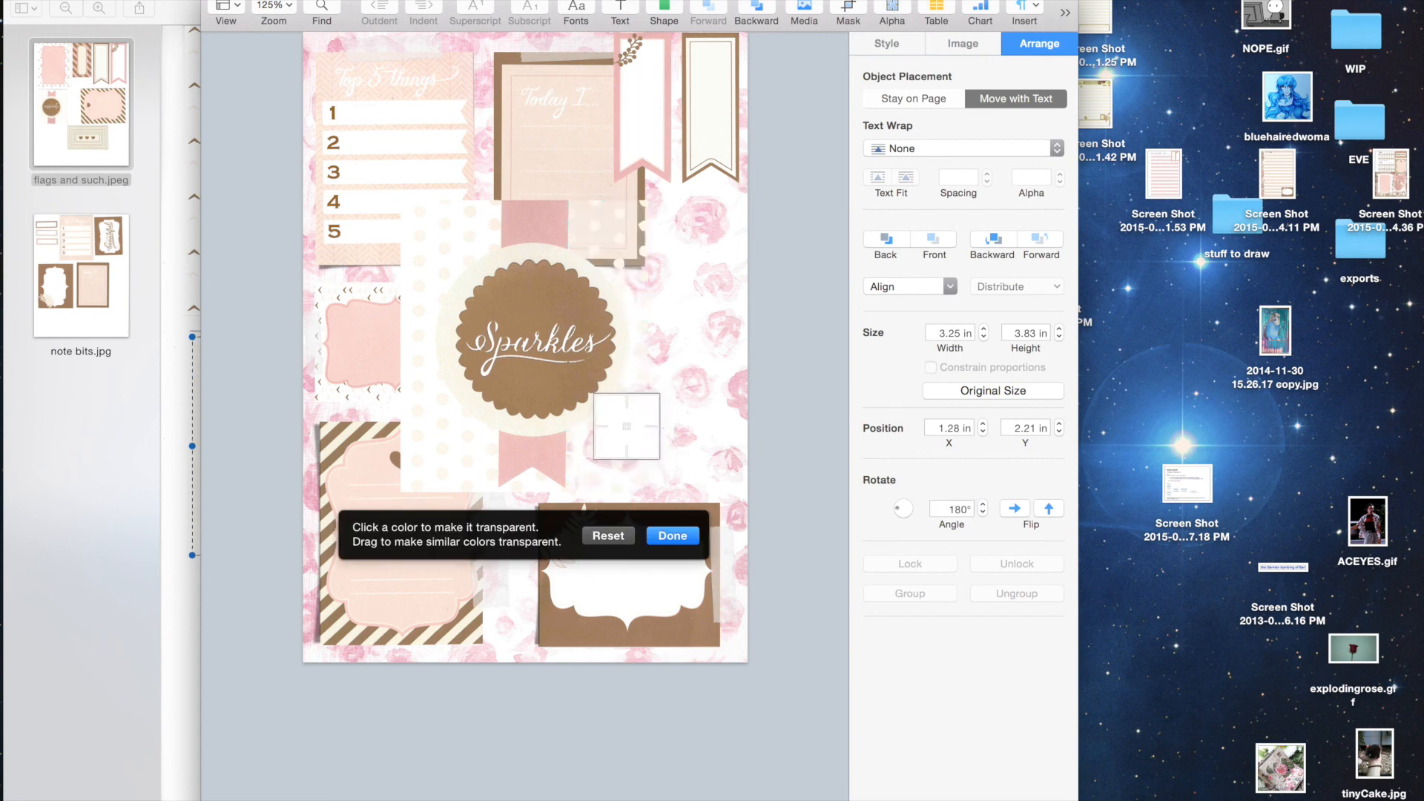
{"action": "left_click_drag", "start_coordinate": [430, 219], "coordinate": [431, 221]}
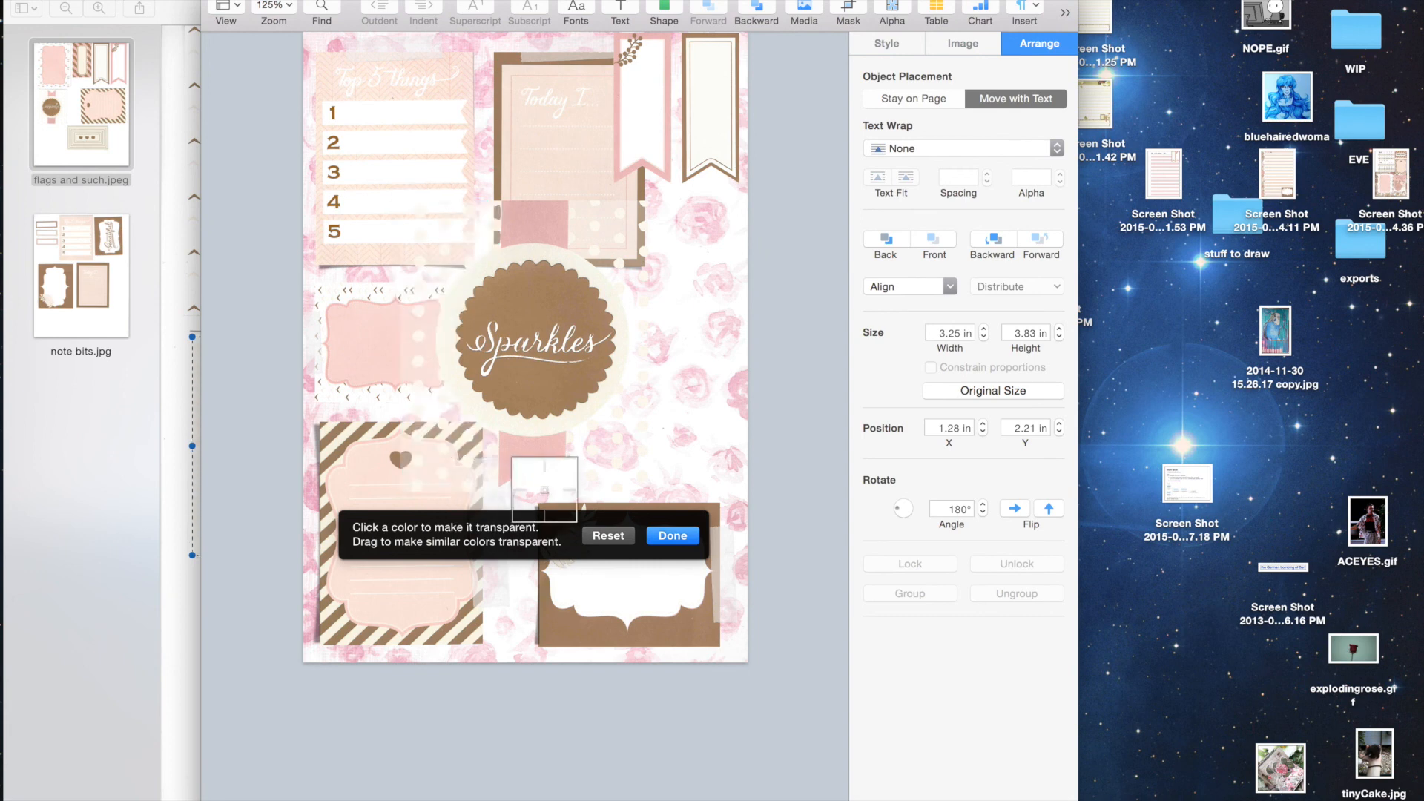
{"action": "left_click_drag", "start_coordinate": [545, 487], "coordinate": [547, 490]}
{"action": "left_click", "coordinate": [672, 535]}
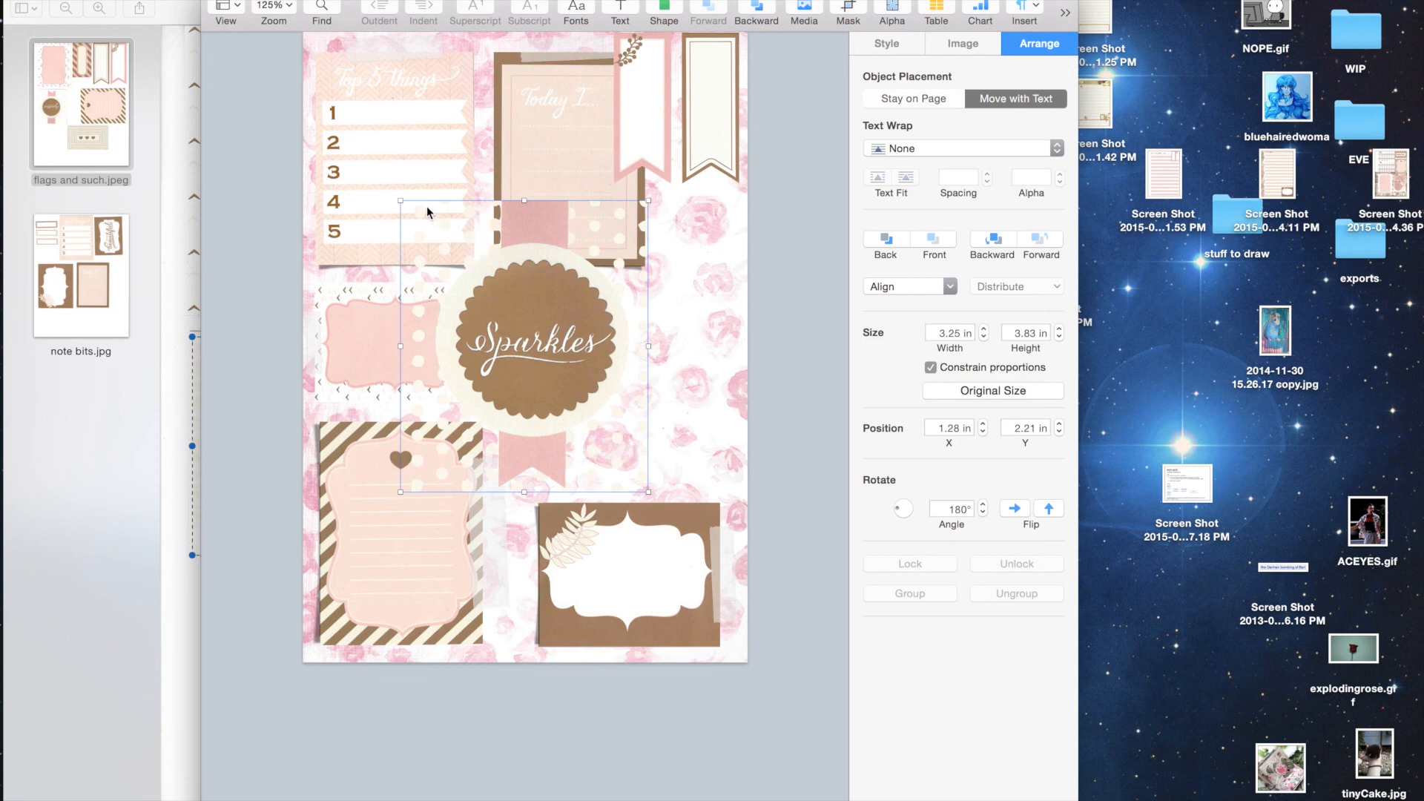
- Resize the Sparkles badge to about 2.55 × 3.01 in below the Today I card and send it backward behind that card
{"action": "left_click_drag", "start_coordinate": [401, 202], "coordinate": [503, 298]}
{"action": "left_click_drag", "start_coordinate": [606, 397], "coordinate": [616, 350]}
{"action": "left_click", "coordinate": [995, 238]}
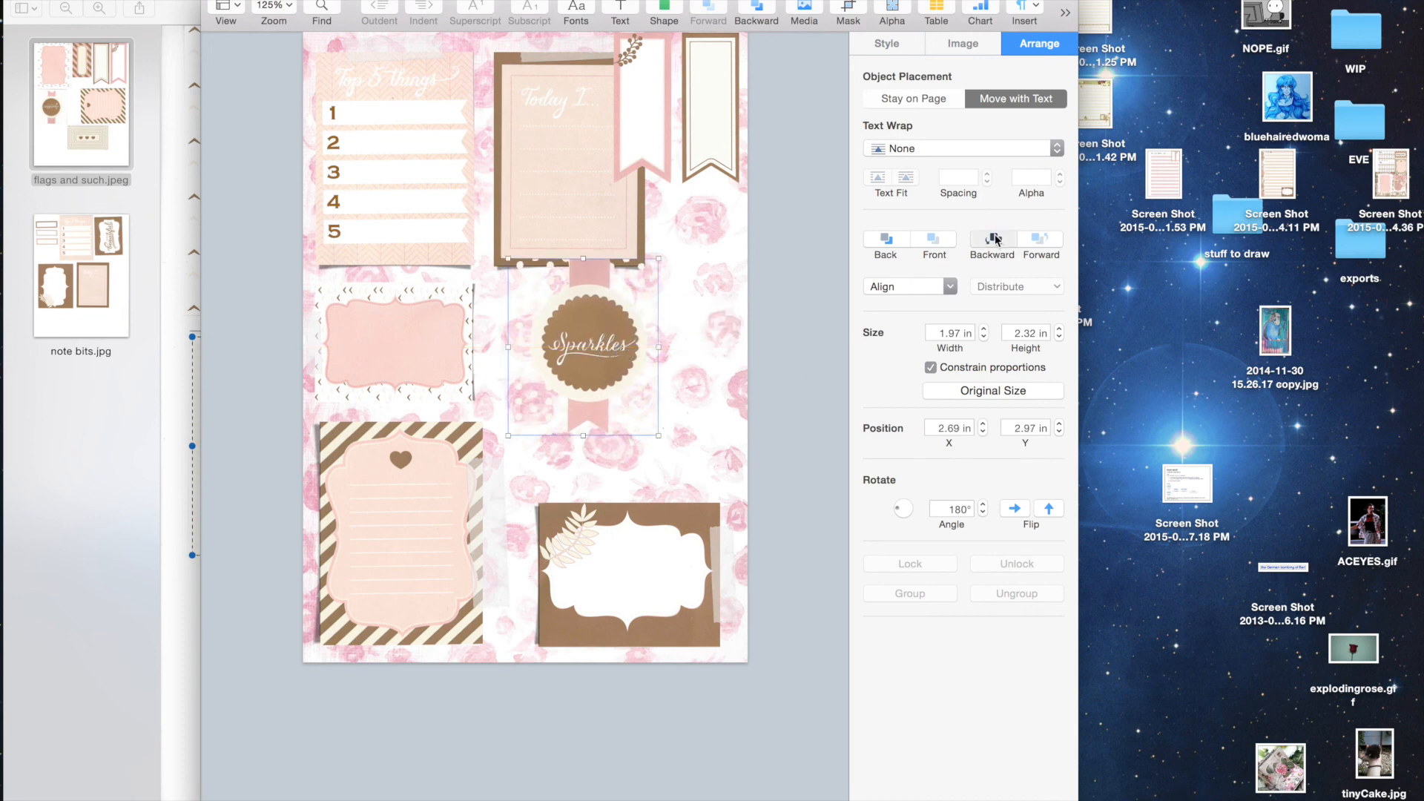
{"action": "left_click", "coordinate": [994, 239]}
{"action": "left_click", "coordinate": [994, 238]}
{"action": "left_click_drag", "start_coordinate": [657, 437], "coordinate": [729, 469]}
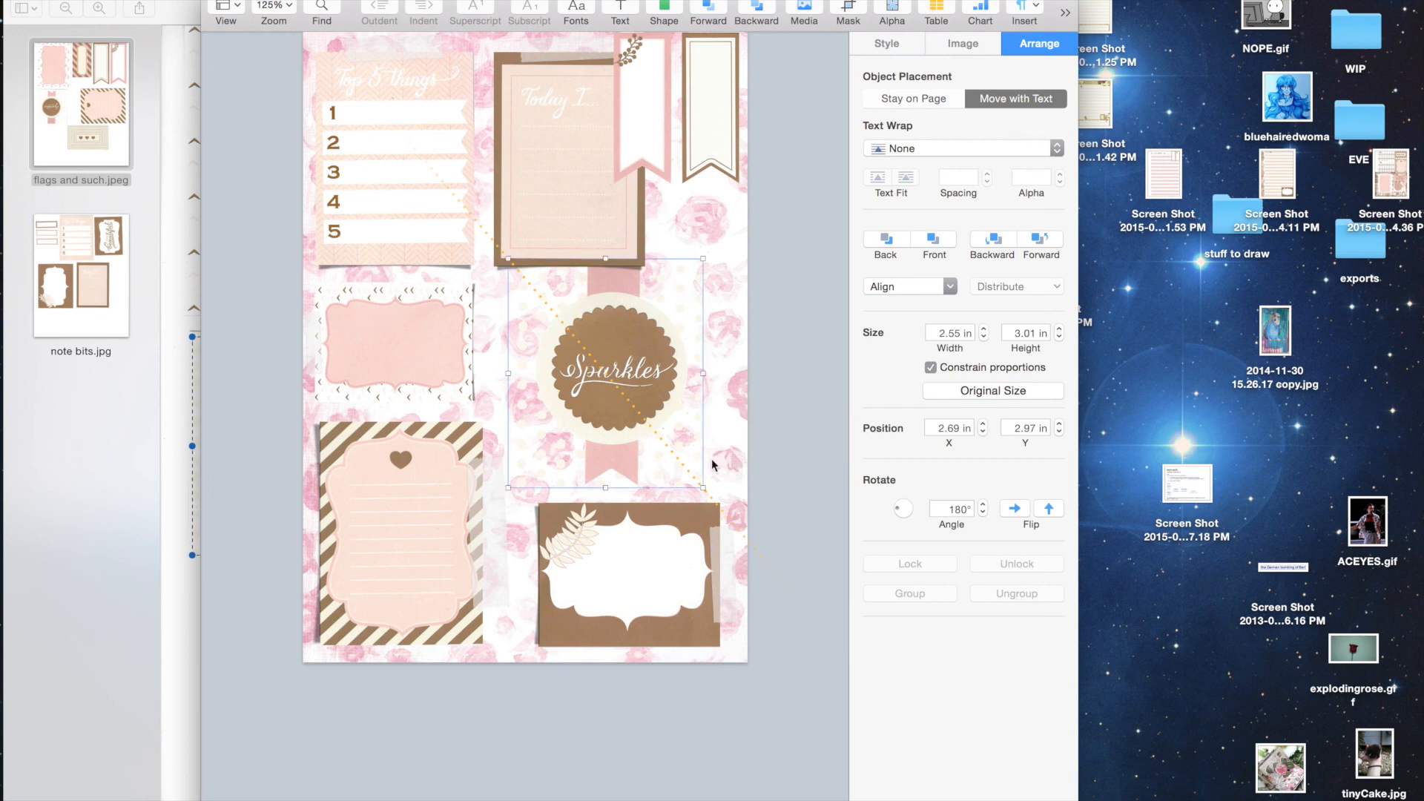
- Swap the Top 5 things card and the Sparkles badge, placing the Top 5 card at about X 3.48 in, Y 3.22 in
{"action": "left_click_drag", "start_coordinate": [374, 132], "coordinate": [634, 351]}
{"action": "left_click_drag", "start_coordinate": [537, 315], "coordinate": [383, 178]}
{"action": "left_click", "coordinate": [635, 398]}
{"action": "mouse_move", "coordinate": [660, 360]}
{"action": "left_mouse_down"}
{"action": "mouse_move", "coordinate": [644, 374]}
{"action": "mouse_move", "coordinate": [662, 376]}
{"action": "left_mouse_up"}
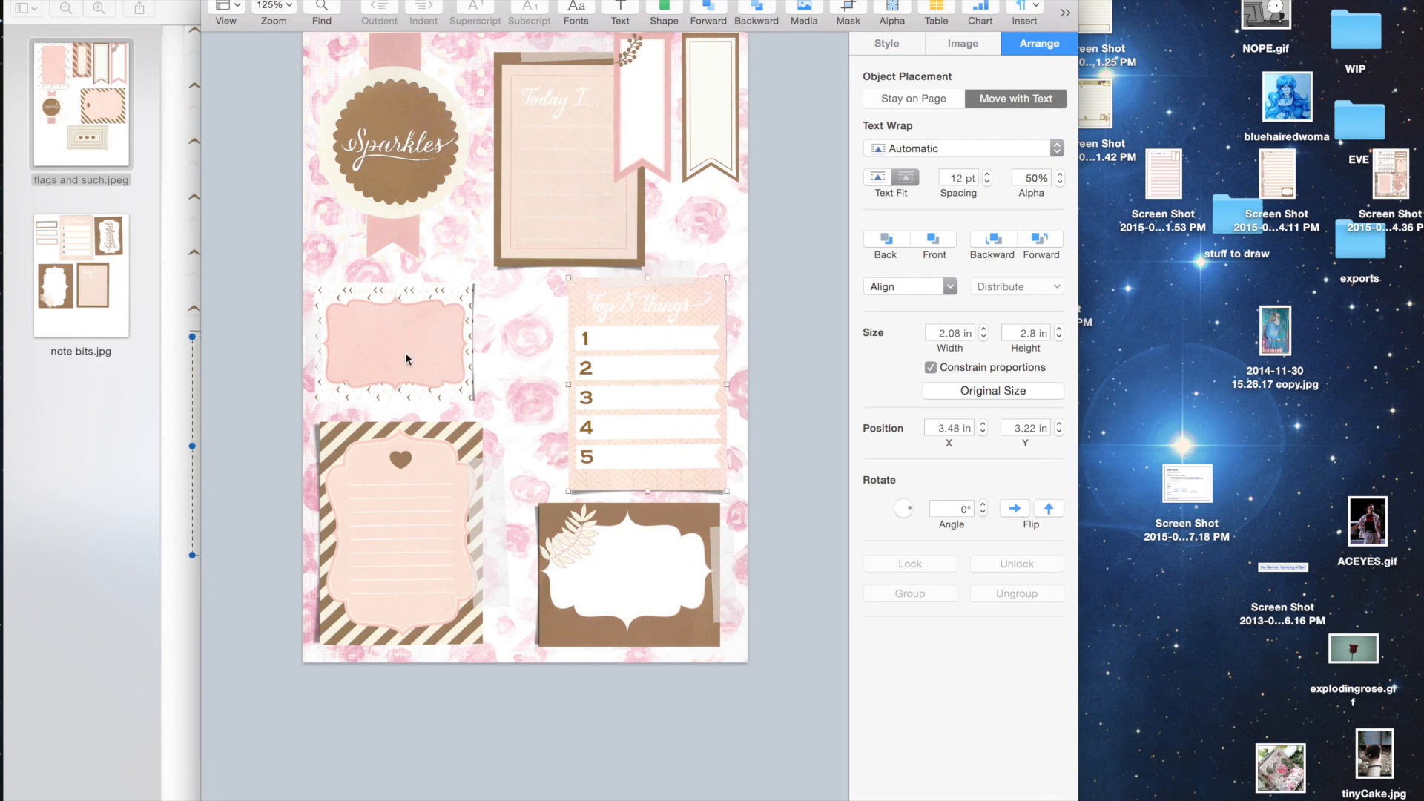
- Move the striped card below the Sparkles badge, at about X 0.22 in, Y 3.24 in, and the chevron card beneath it, at about X 0.33 in, Y 6.48 in
{"action": "left_click_drag", "start_coordinate": [414, 348], "coordinate": [570, 389]}
{"action": "left_click_drag", "start_coordinate": [406, 530], "coordinate": [408, 397]}
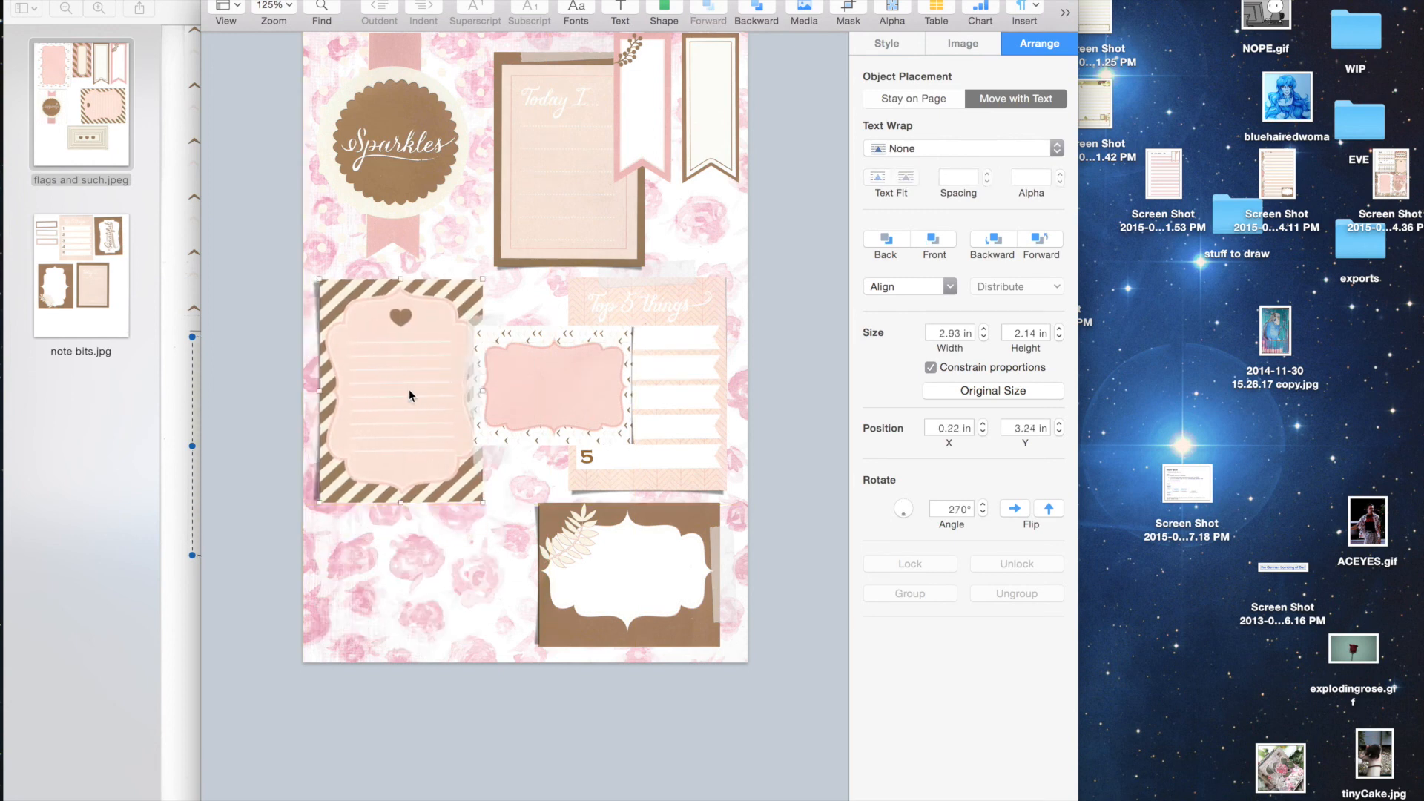
{"action": "left_click", "coordinate": [516, 418]}
{"action": "left_click_drag", "start_coordinate": [516, 418], "coordinate": [380, 590]}
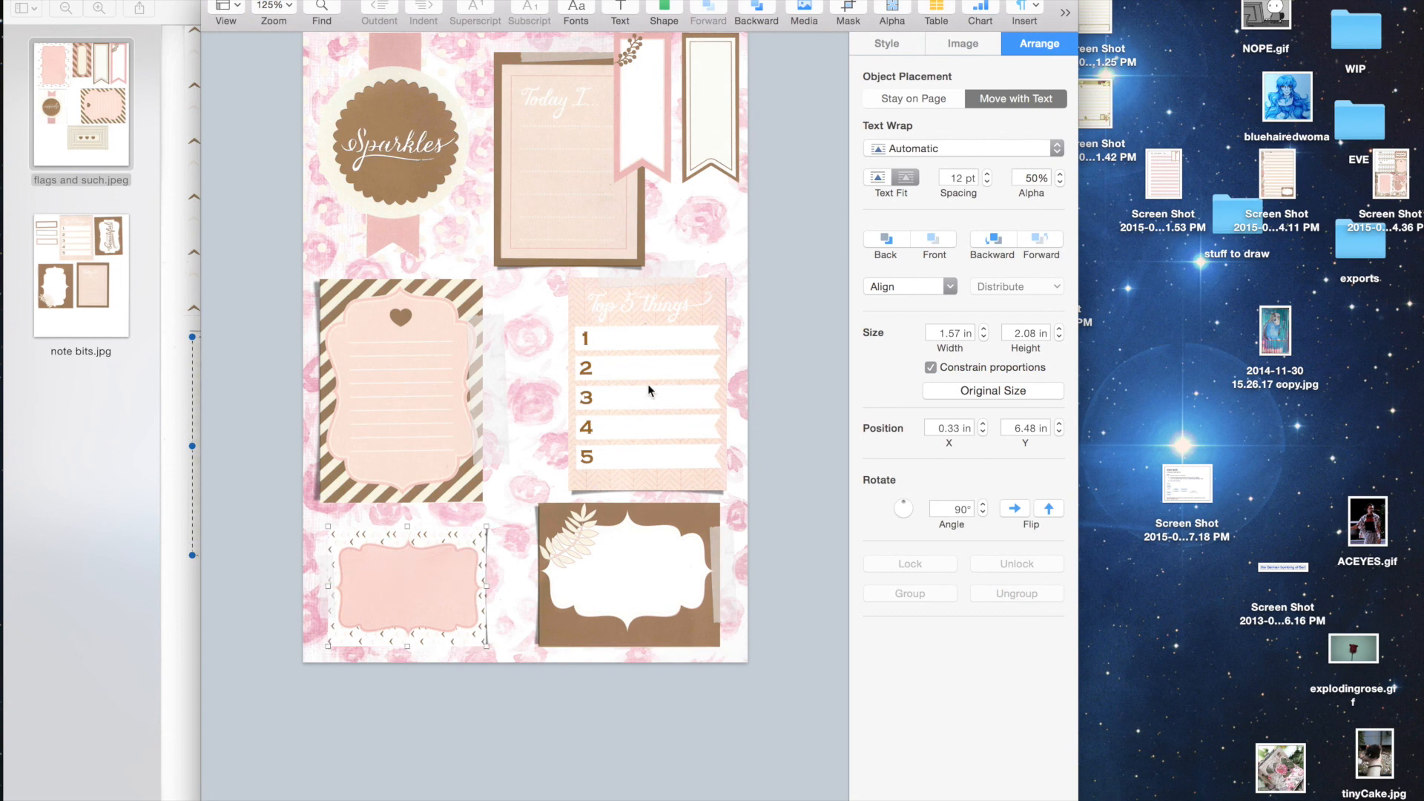
- Shrink the striped card slightly and enlarge the chevron card to fill the space beside the brown leaf-frame card
{"action": "left_click", "coordinate": [447, 456]}
{"action": "left_click_drag", "start_coordinate": [482, 502], "coordinate": [517, 509]}
{"action": "left_click", "coordinate": [474, 555]}
{"action": "left_click", "coordinate": [539, 438]}
{"action": "left_click_drag", "start_coordinate": [457, 556], "coordinate": [451, 557]}
{"action": "left_click_drag", "start_coordinate": [510, 505], "coordinate": [512, 504]}
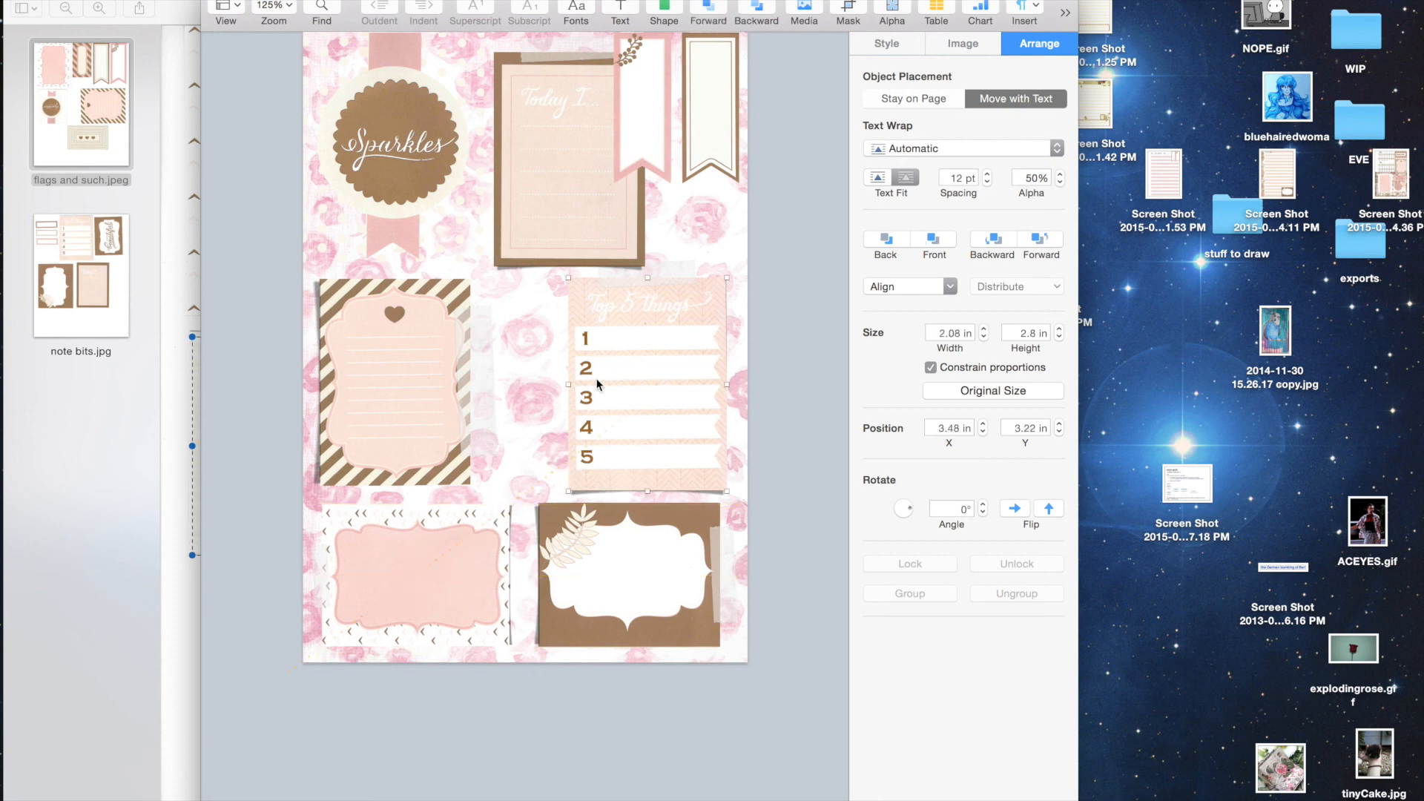
- Nudge the Top 5 things card and the striped card toward each other to balance the middle row, and deselect them
{"action": "left_click_drag", "start_coordinate": [659, 350], "coordinate": [645, 355]}
{"action": "left_click_drag", "start_coordinate": [389, 387], "coordinate": [411, 383]}
{"action": "left_click", "coordinate": [802, 304]}
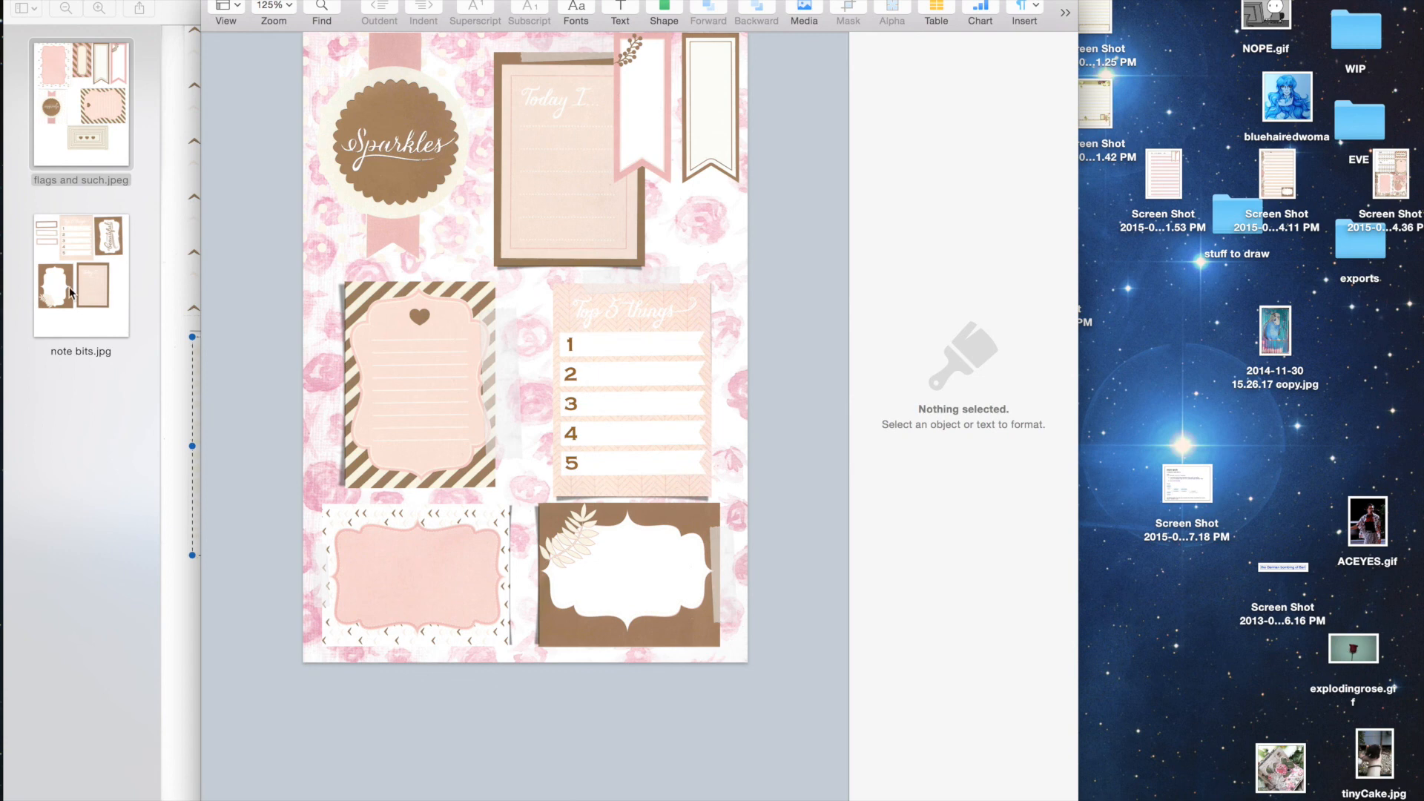
- Close the open scans and look through tags and bigs.jpg in the Blush Glam pad folder for further decorations
{"action": "left_click", "coordinate": [17, 2]}
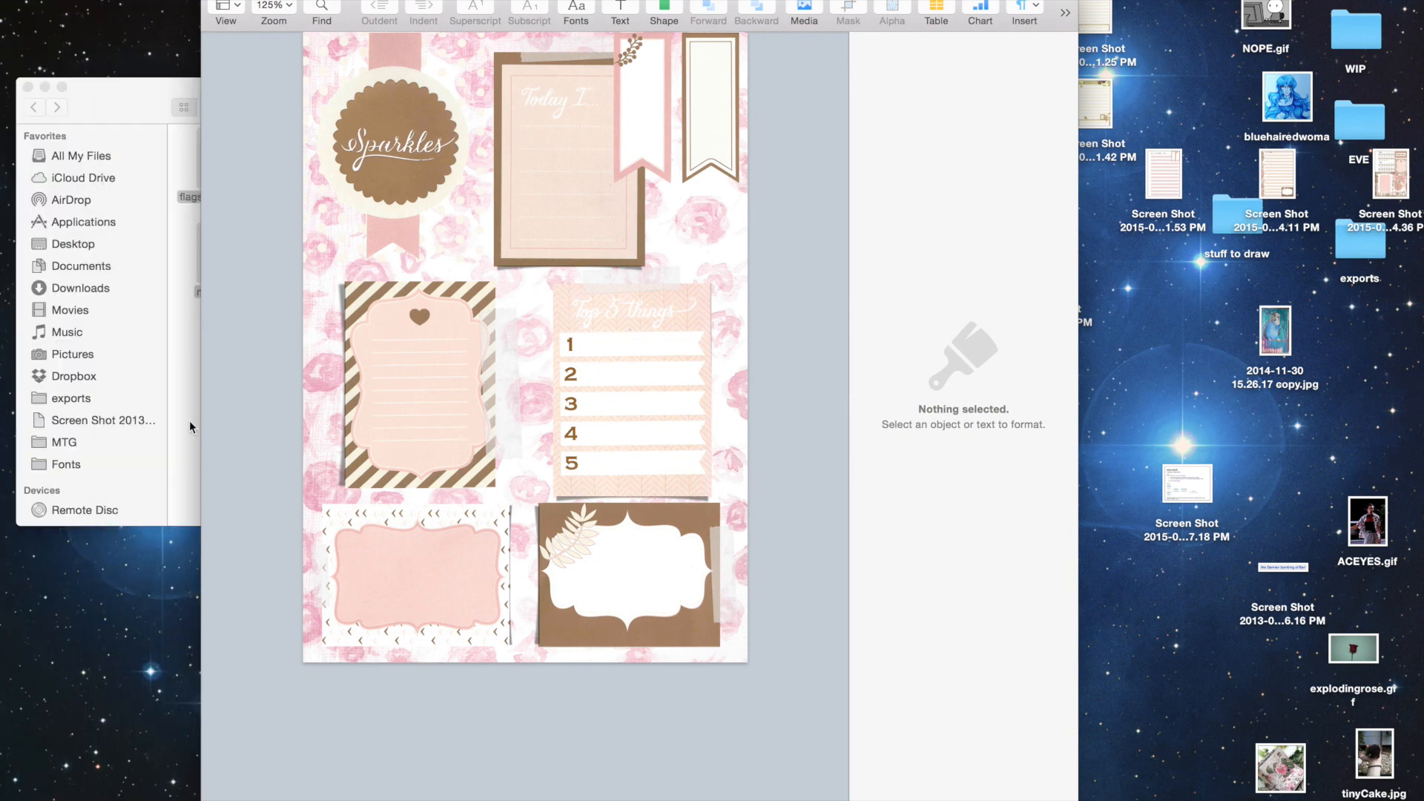
{"action": "left_click", "coordinate": [189, 421]}
{"action": "left_click", "coordinate": [450, 362]}
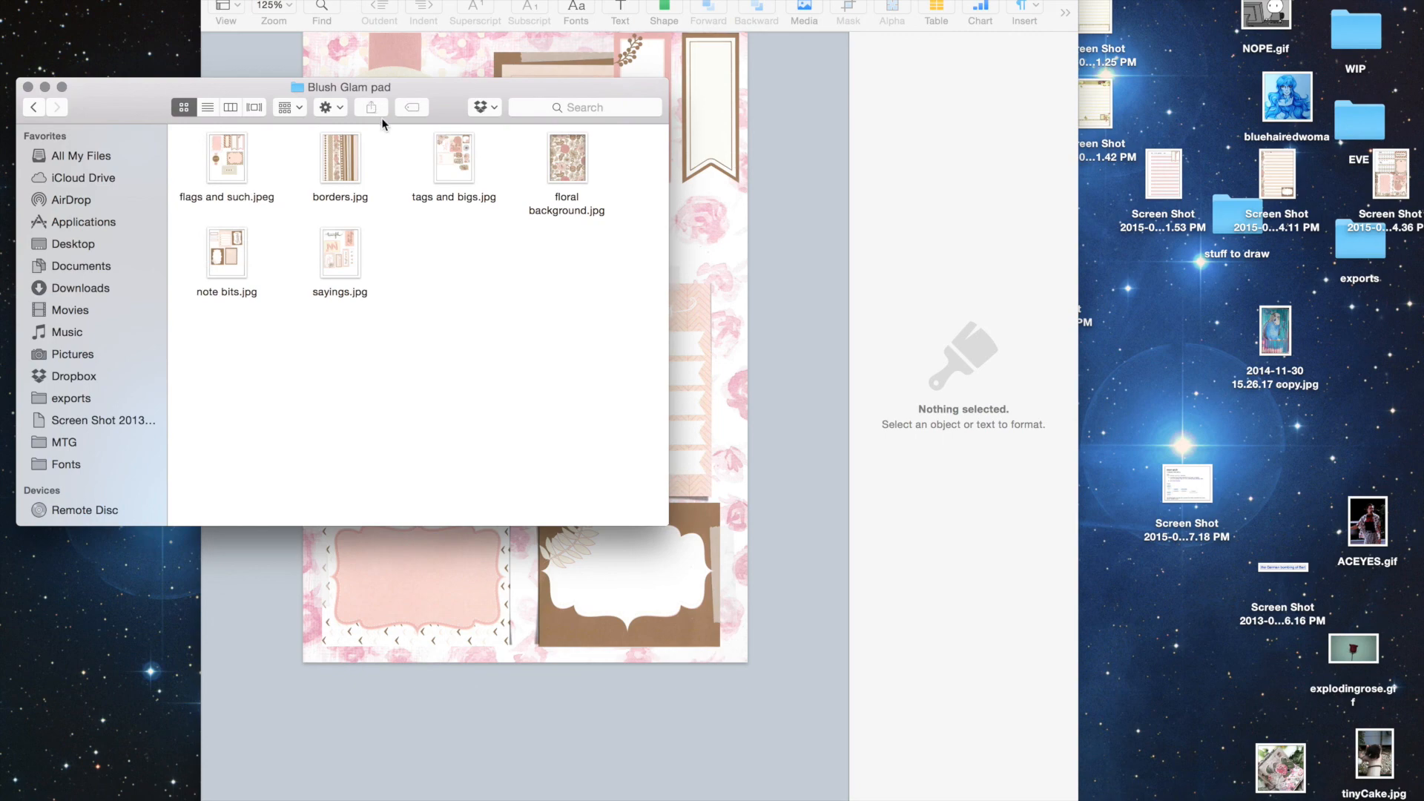
{"action": "double_click", "coordinate": [465, 167]}
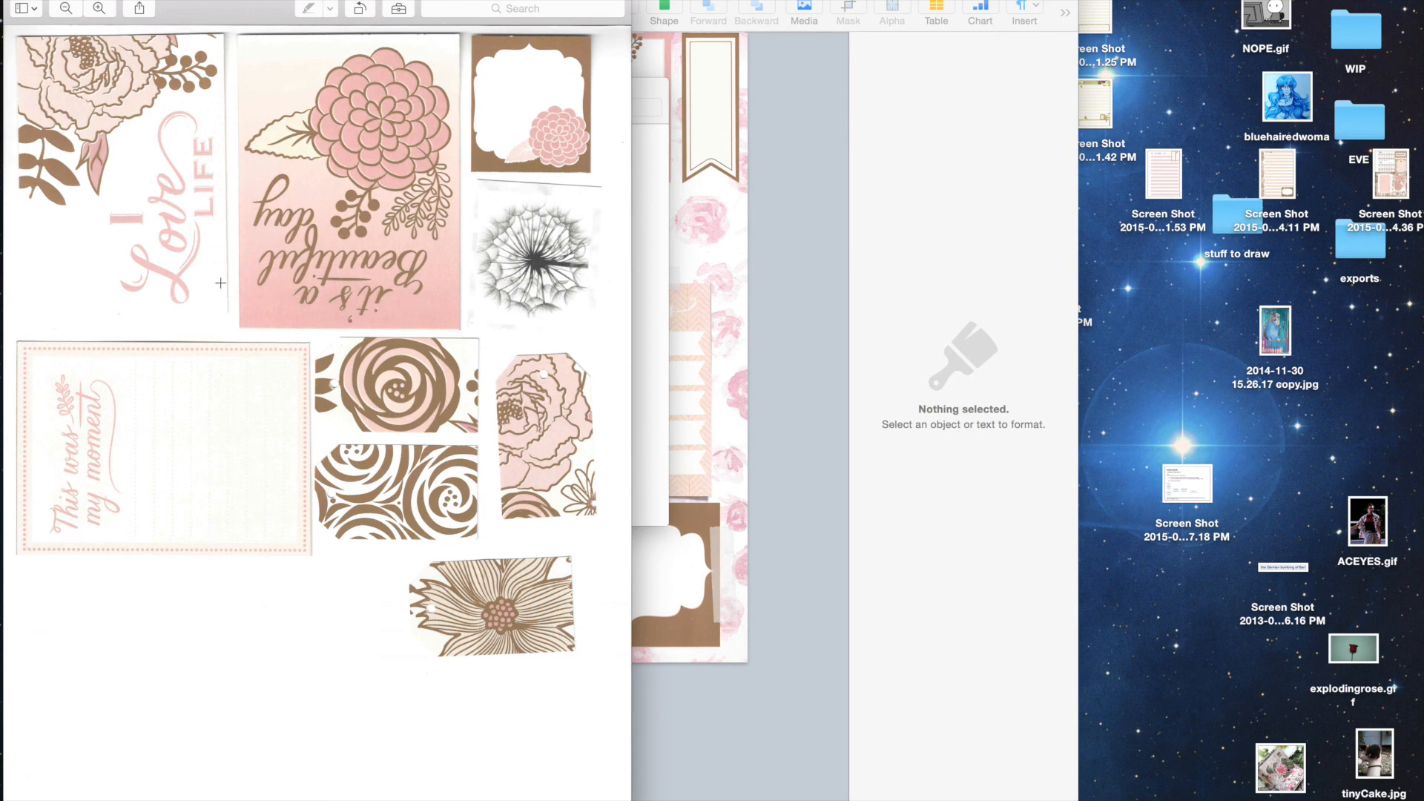
{"action": "key", "text": "super+w"}
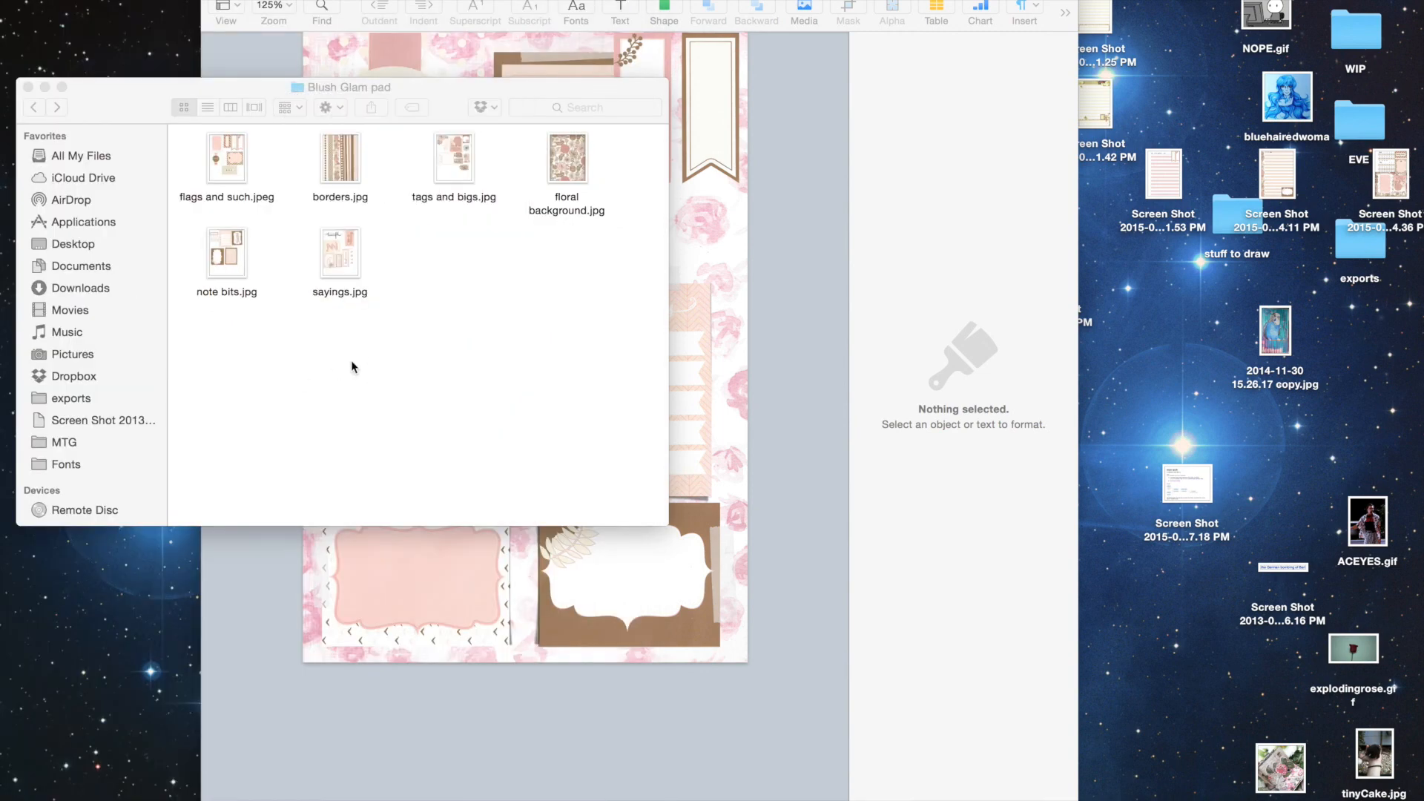
{"action": "left_click", "coordinate": [347, 256]}
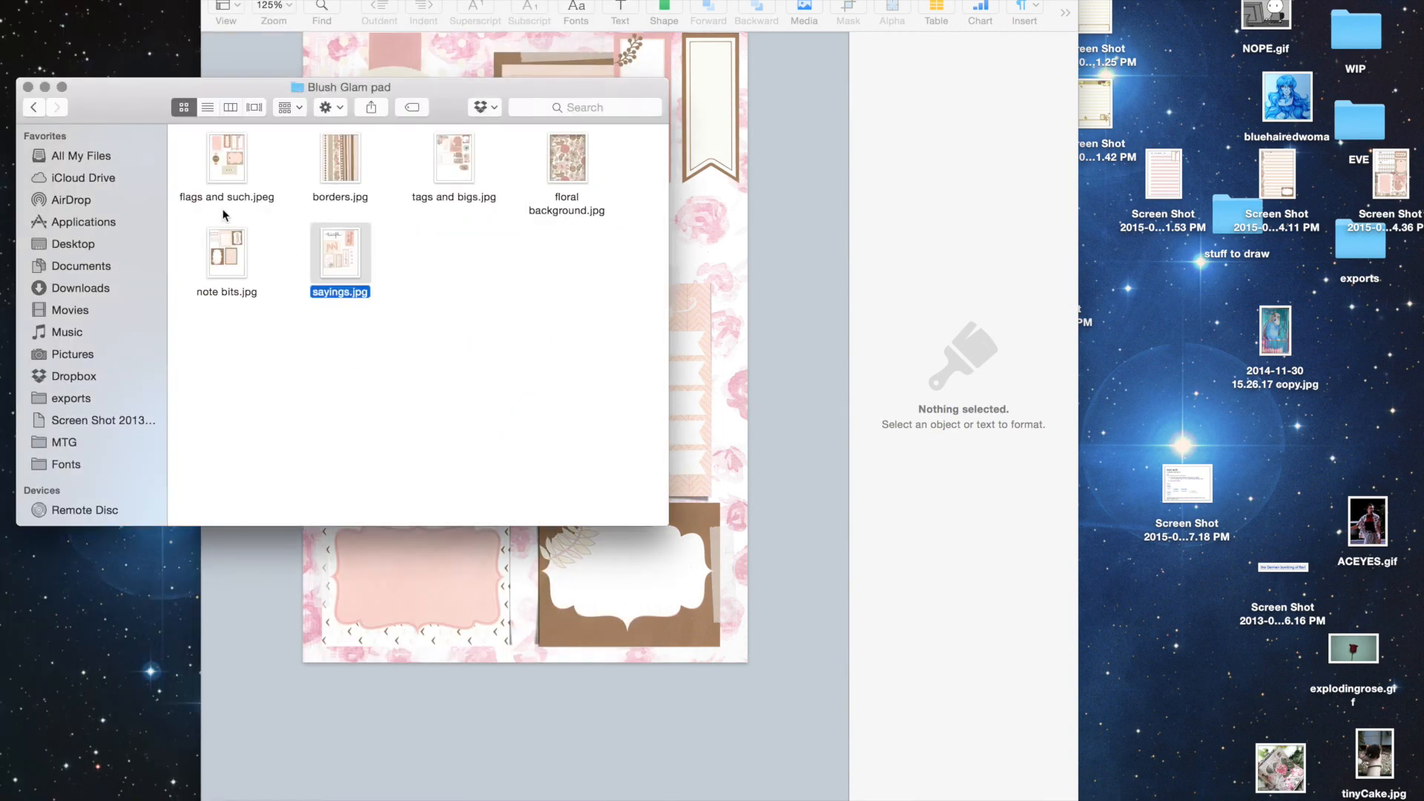
- Open accents.jpg from the earthy floral deco scans folder and zoom in on its leaf and branch illustrations
{"action": "left_click", "coordinate": [34, 108]}
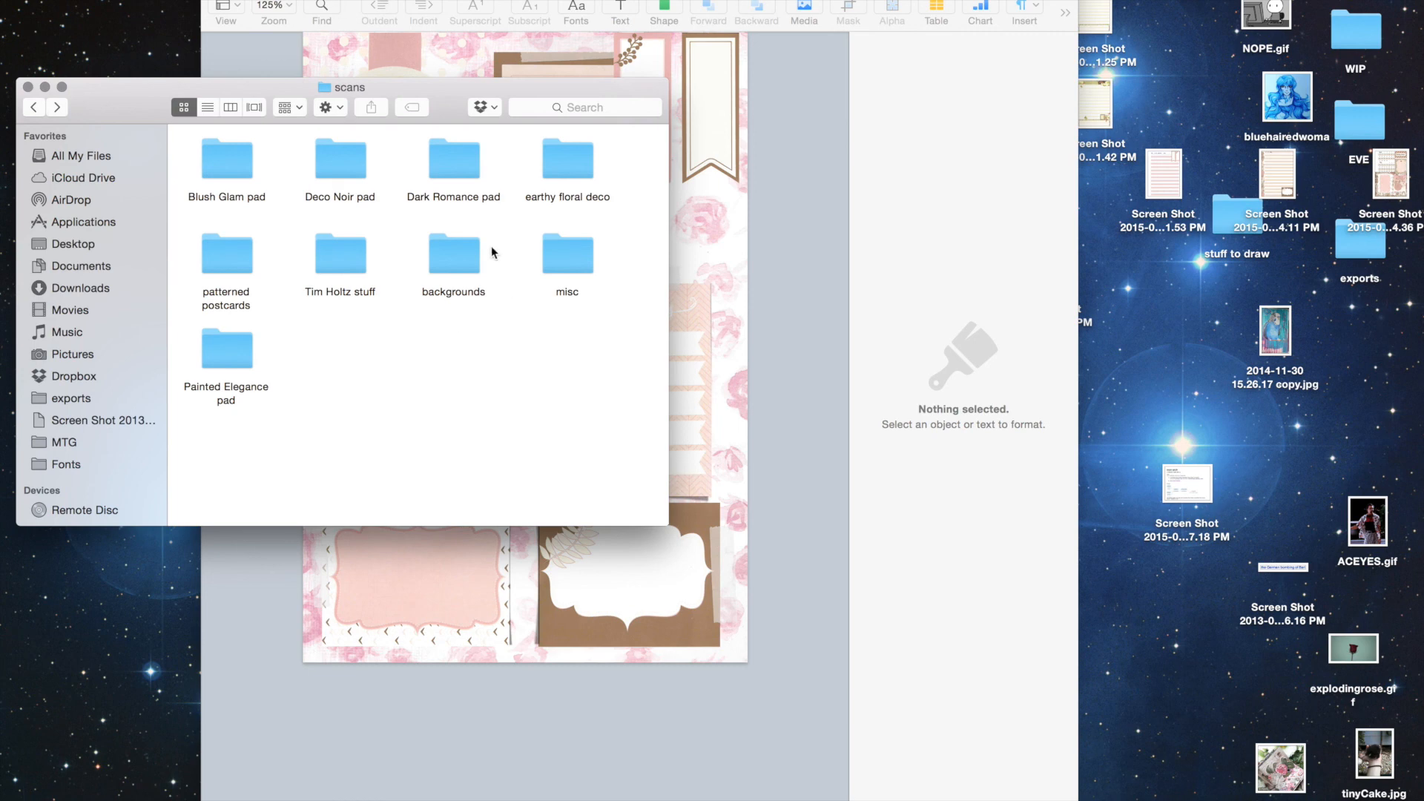
{"action": "double_click", "coordinate": [566, 154]}
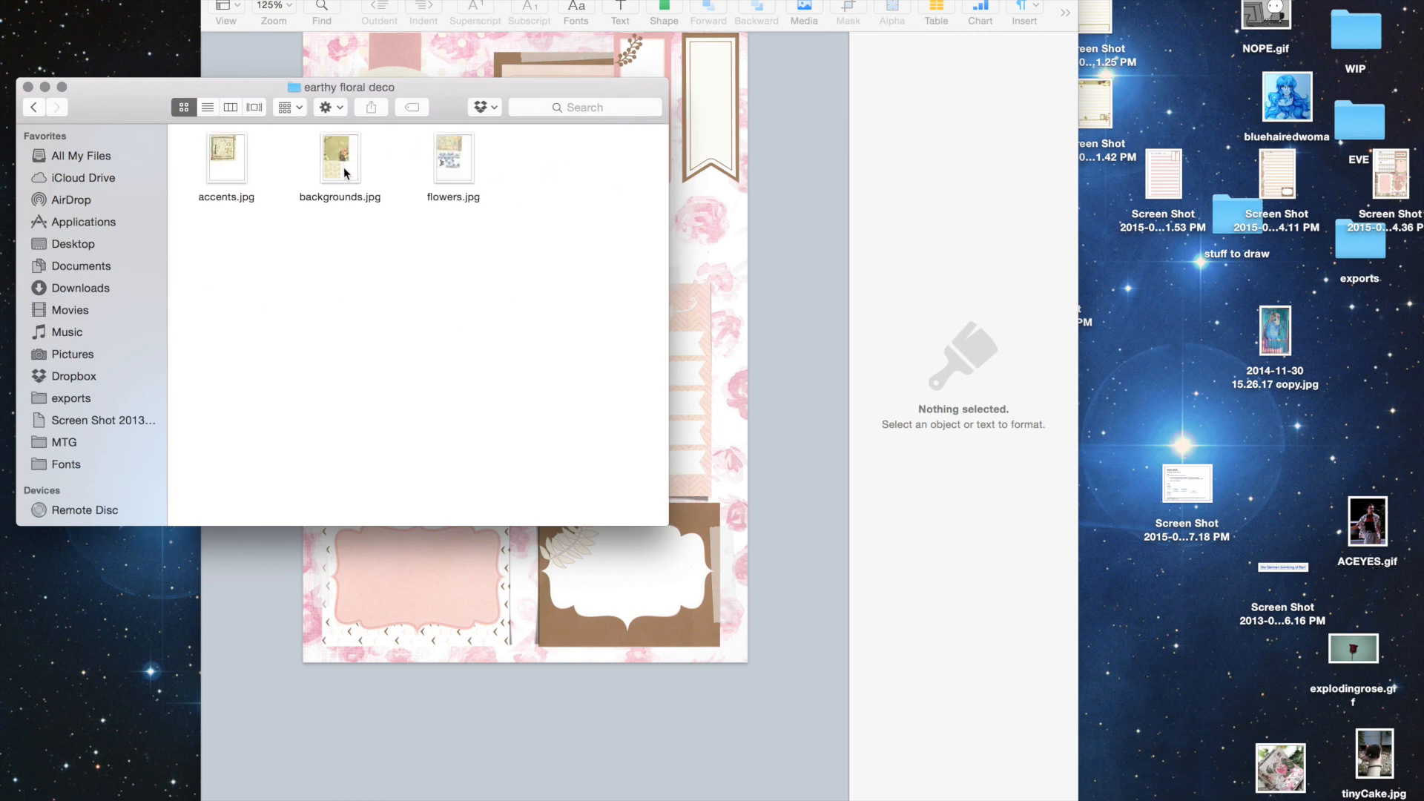
{"action": "double_click", "coordinate": [210, 158]}
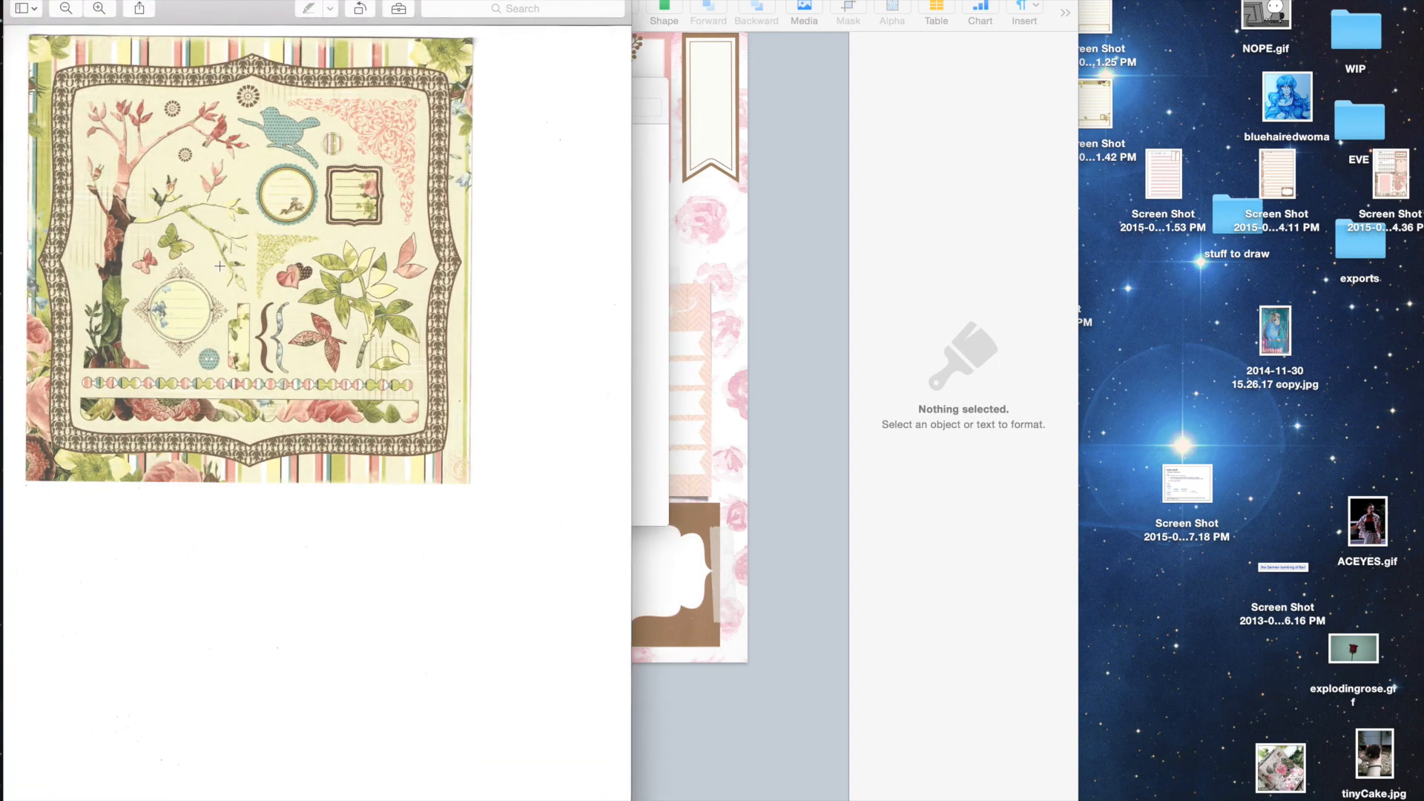
{"action": "scroll", "coordinate": [217, 249], "scroll_direction": "up", "scroll_amount": 5}
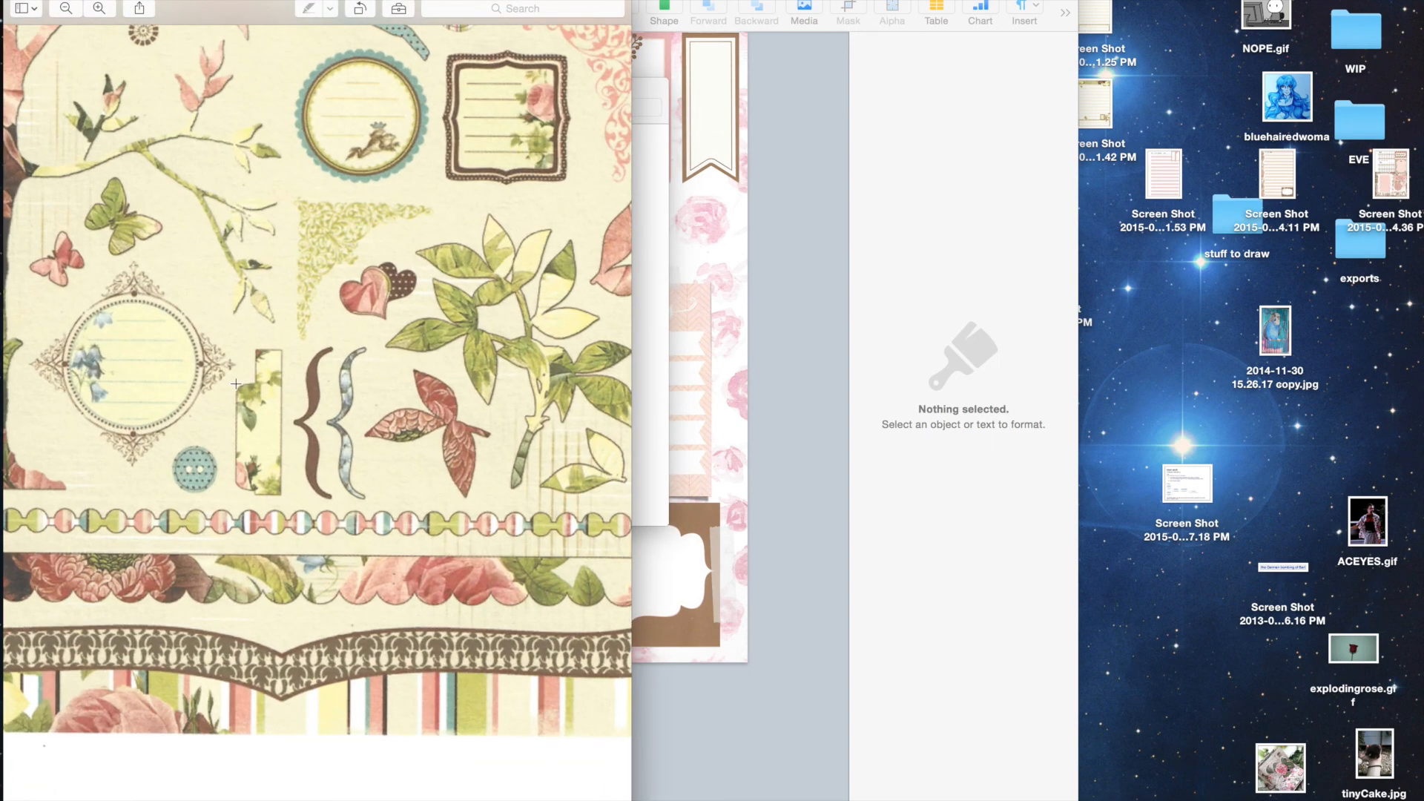
{"action": "scroll", "coordinate": [409, 470], "scroll_direction": "right", "scroll_amount": 5}
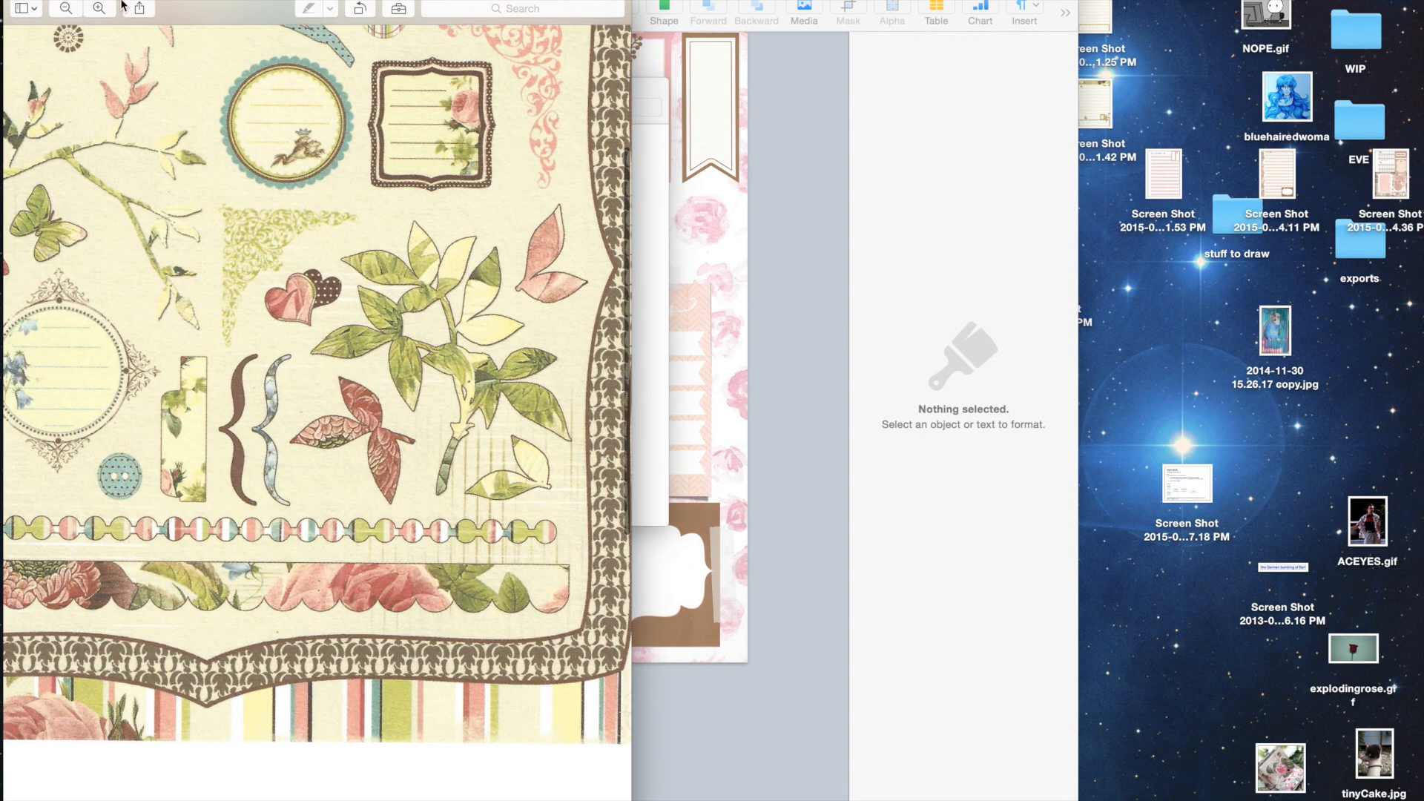
- Show the Markup Toolbar for accents.jpg and switch the selection tool to Lasso Selection
{"action": "left_click", "coordinate": [264, 0]}
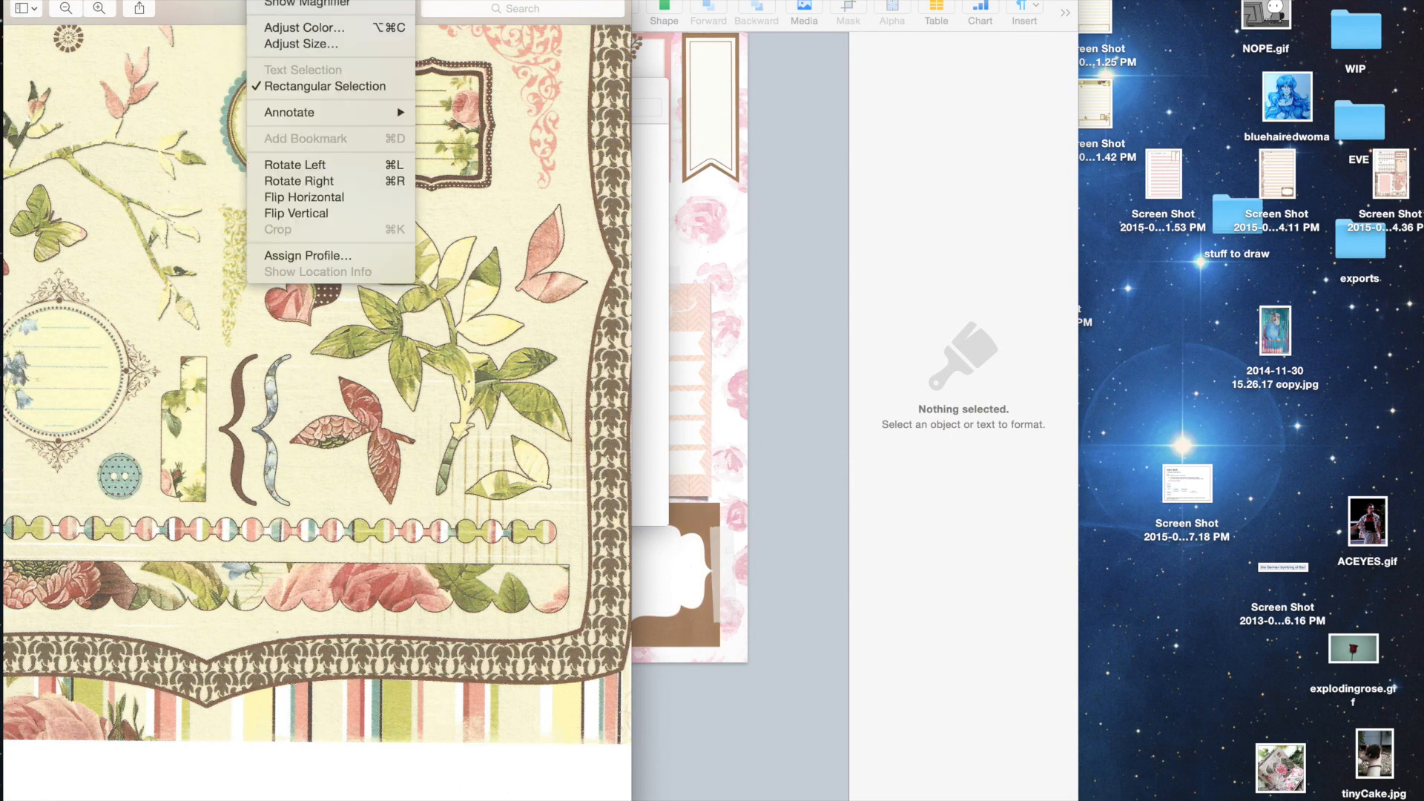
{"action": "mouse_move", "coordinate": [189, 0]}
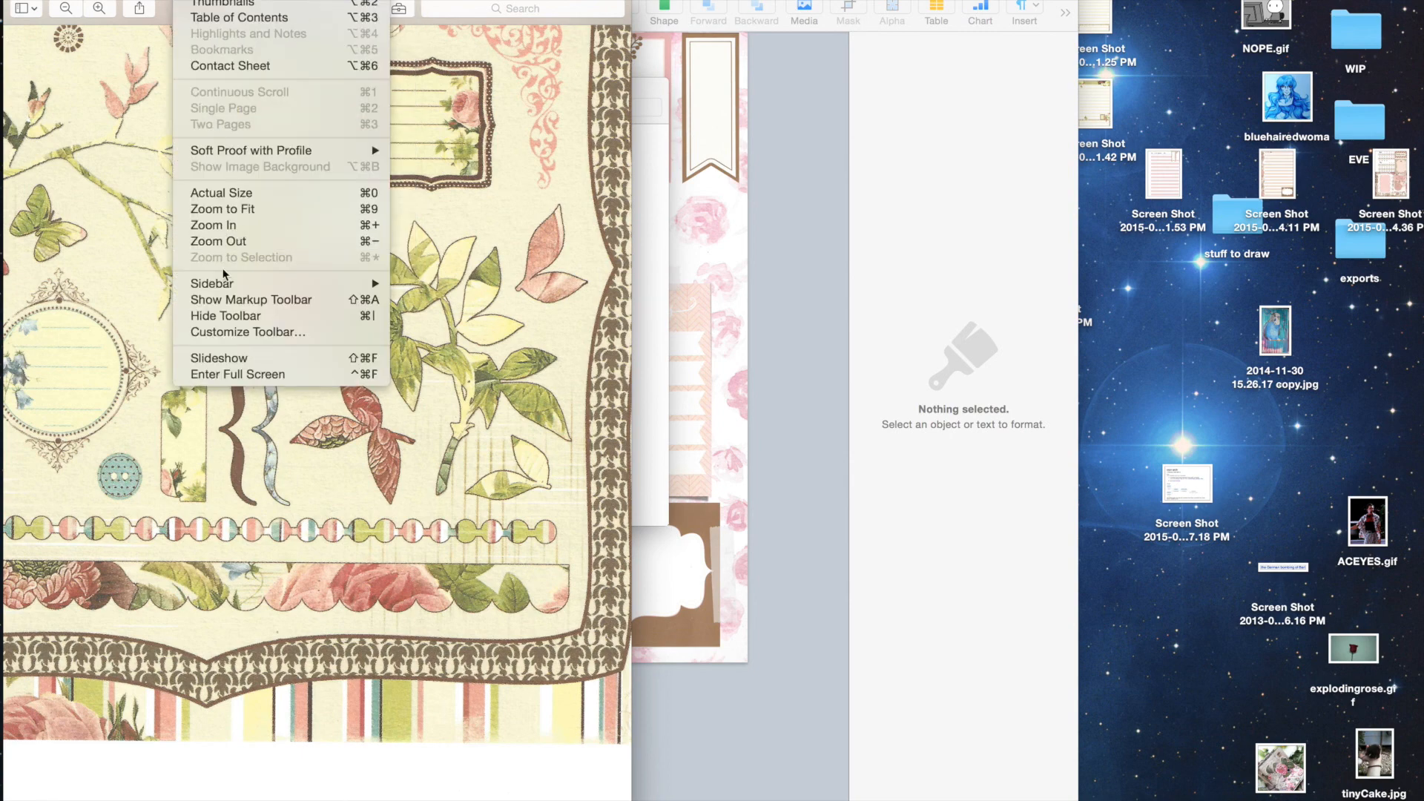
{"action": "left_click", "coordinate": [231, 300]}
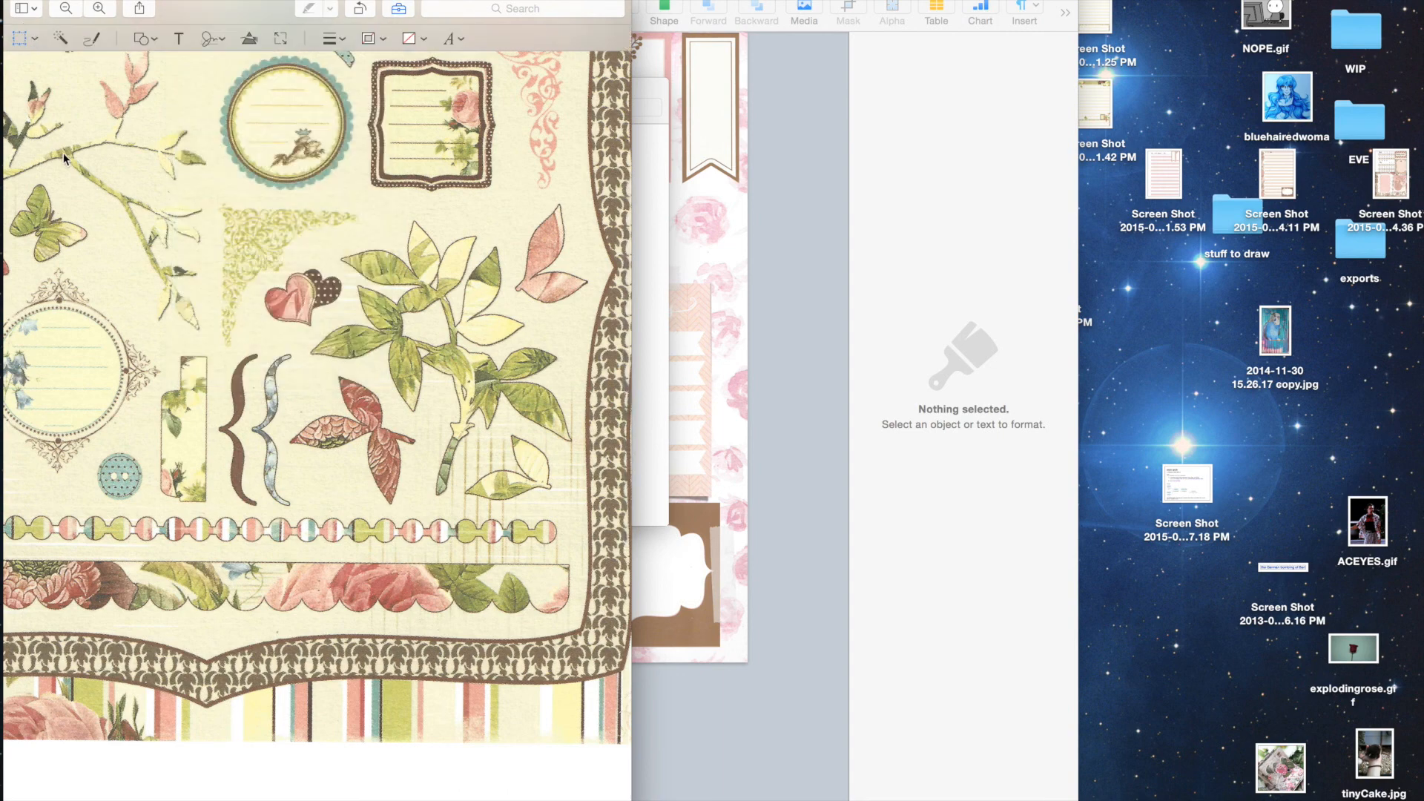
{"action": "left_click", "coordinate": [38, 40]}
{"action": "left_click", "coordinate": [43, 96]}
- Lasso the pink two-leaf sprig beside the green branch, copy it and paste it onto the roses page in Pages
{"action": "mouse_move", "coordinate": [519, 308]}
{"action": "left_mouse_down"}
{"action": "mouse_move", "coordinate": [509, 238]}
{"action": "mouse_move", "coordinate": [565, 198]}
{"action": "mouse_move", "coordinate": [588, 253]}
{"action": "mouse_move", "coordinate": [589, 317]}
{"action": "mouse_move", "coordinate": [556, 336]}
{"action": "mouse_move", "coordinate": [523, 322]}
{"action": "mouse_move", "coordinate": [521, 304]}
{"action": "left_mouse_up"}
{"action": "left_click", "coordinate": [809, 162]}
{"action": "key", "text": "super+v"}
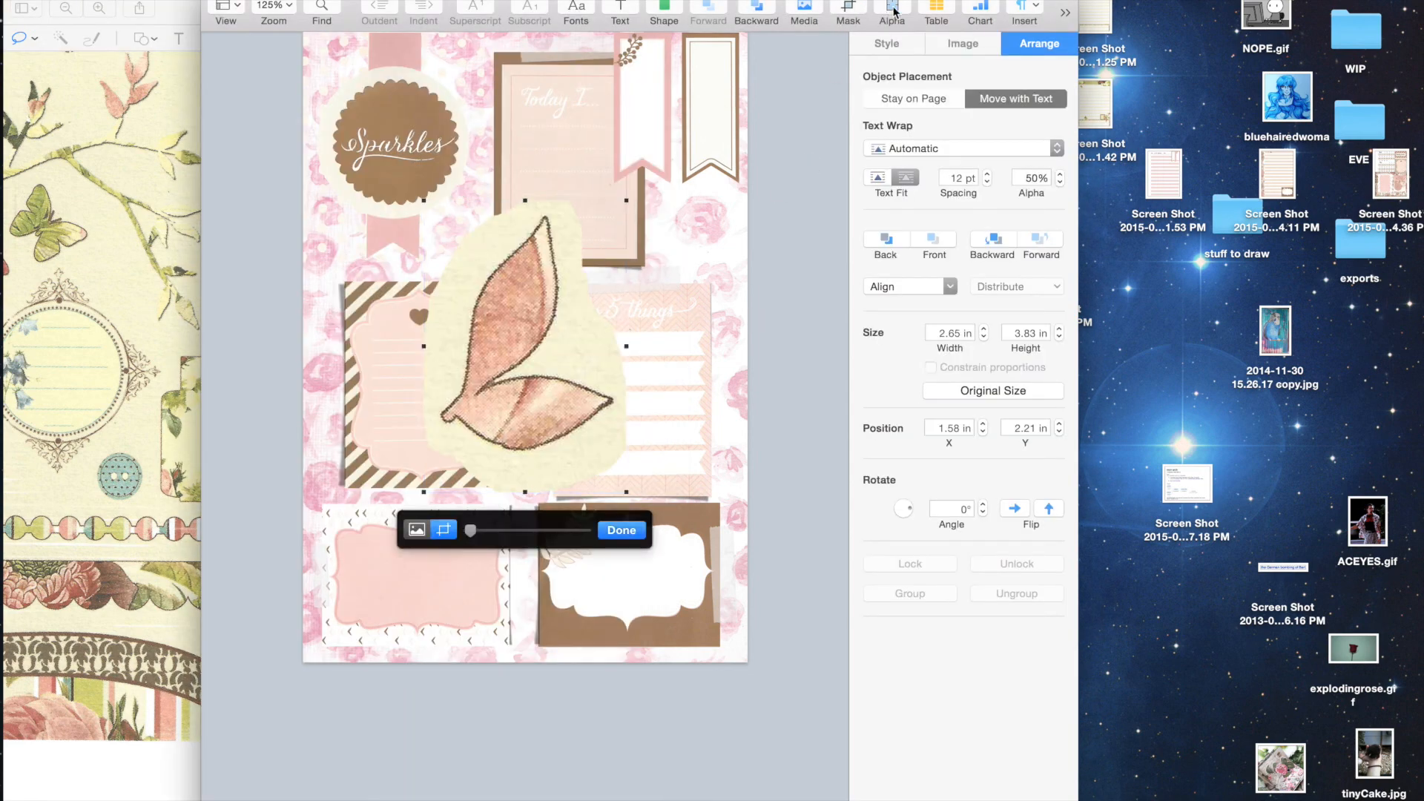
- Make the cream background around the pasted pink leaves transparent with Instant Alpha
{"action": "left_click", "coordinate": [892, 10]}
{"action": "left_click_drag", "start_coordinate": [603, 358], "coordinate": [603, 348]}
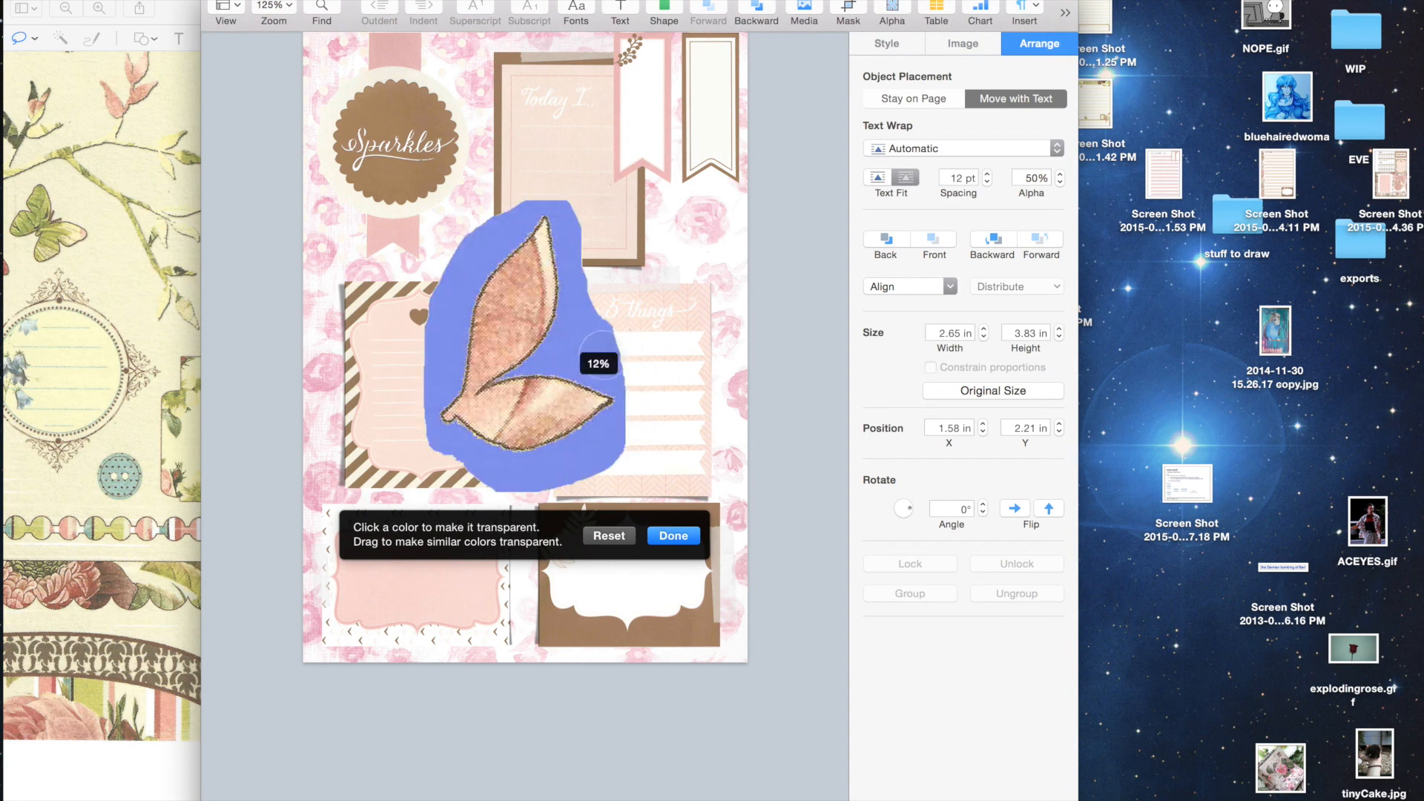
{"action": "left_click_drag", "start_coordinate": [600, 347], "coordinate": [601, 348]}
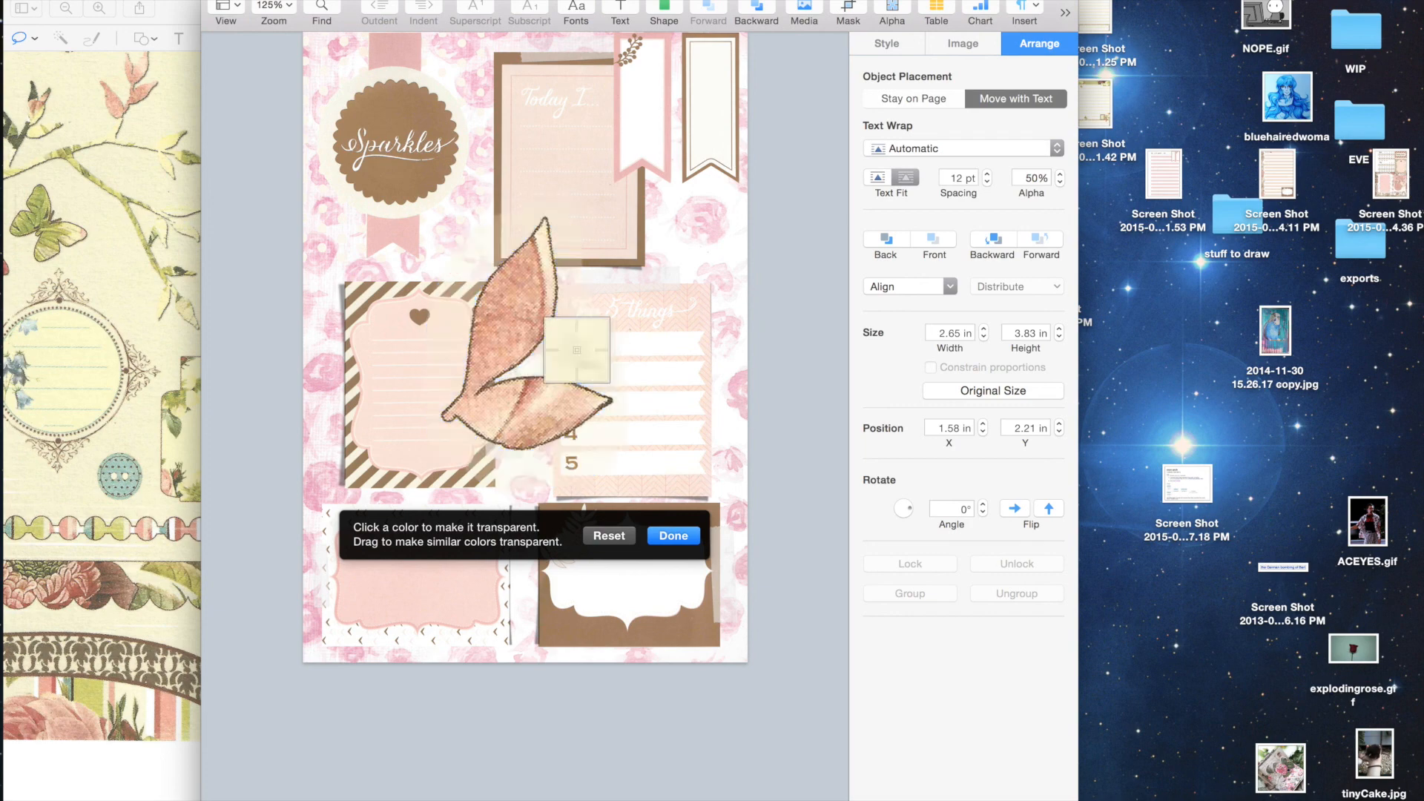
{"action": "left_click", "coordinate": [675, 536]}
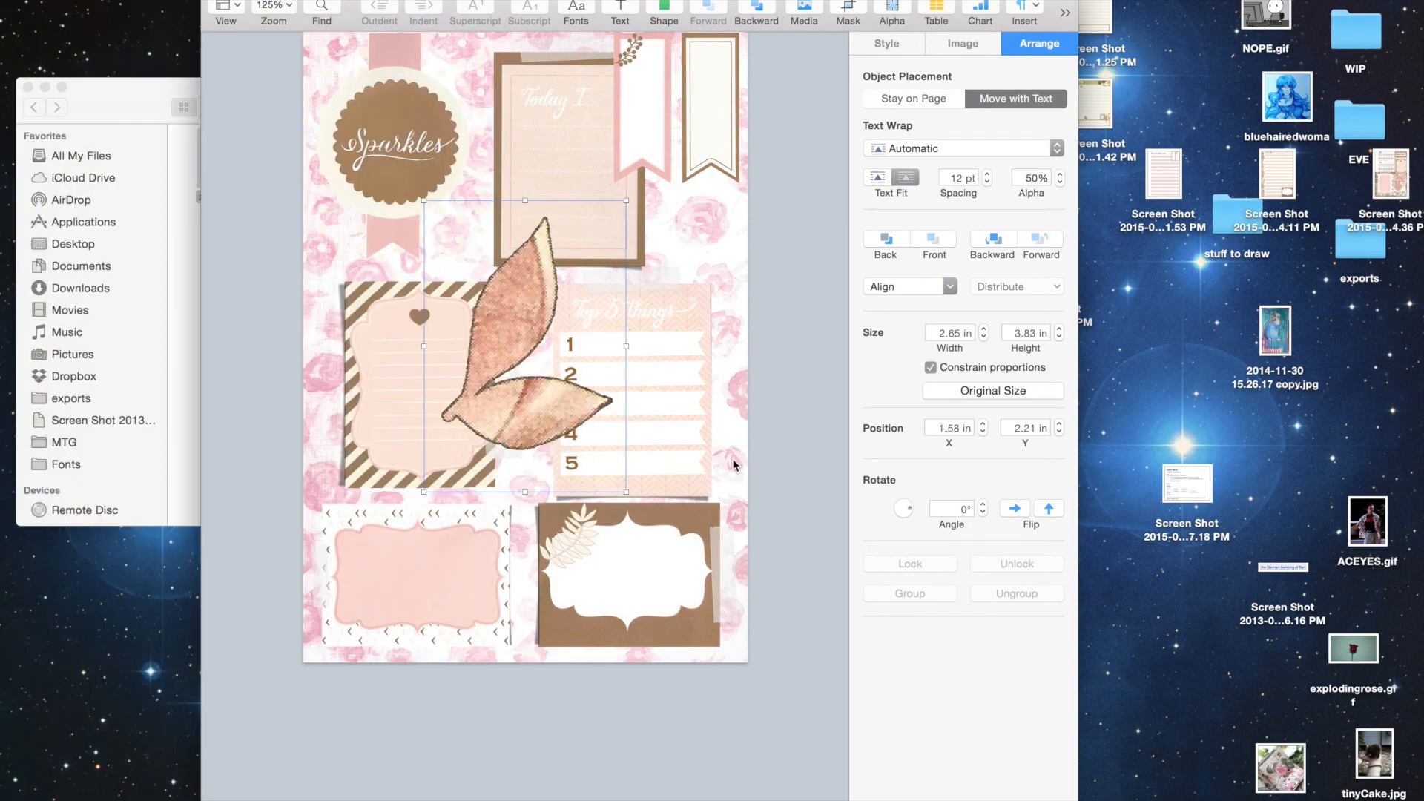
- Set the text wrap of the pasted pink leaf sprig to None
{"action": "left_click", "coordinate": [907, 148]}
{"action": "left_click", "coordinate": [918, 233]}
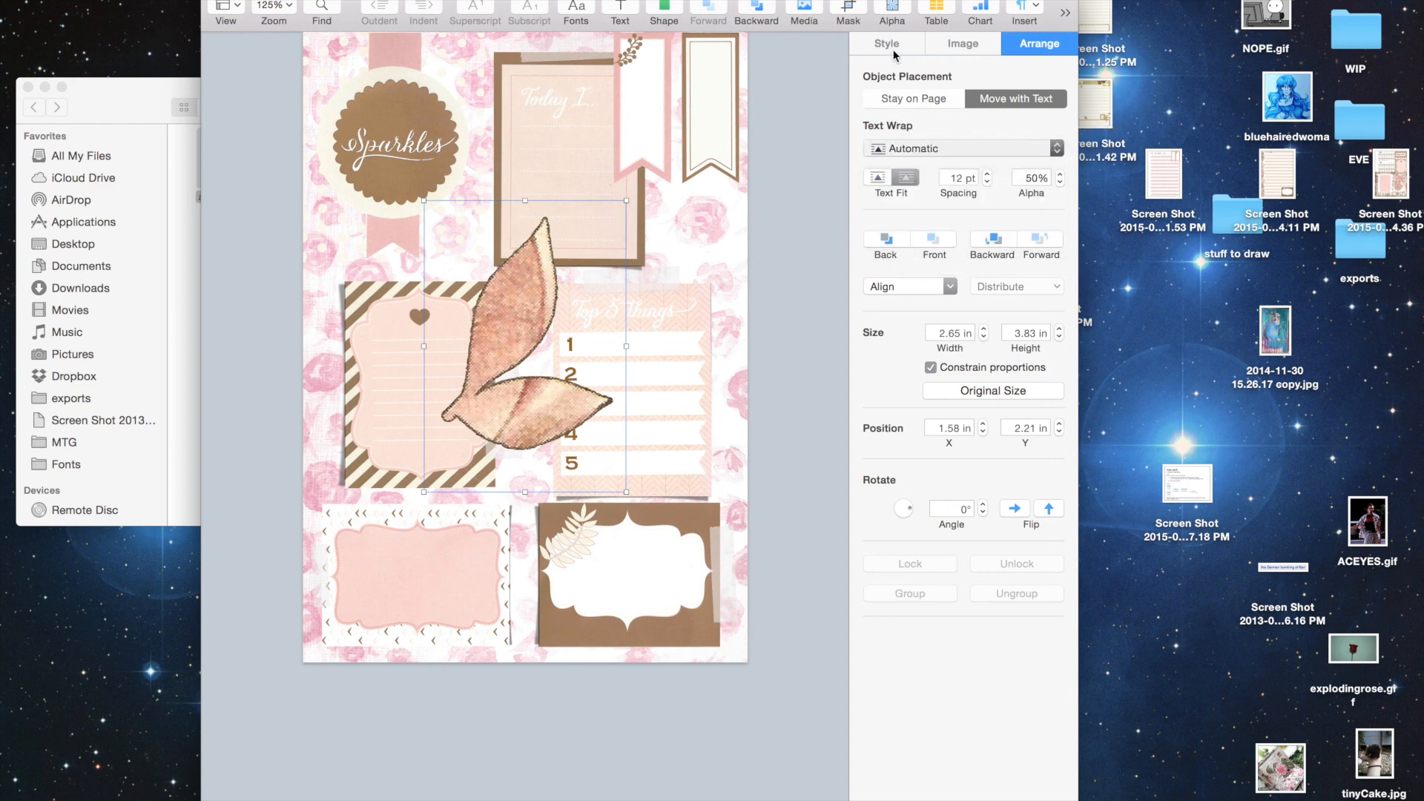
{"action": "left_click", "coordinate": [887, 45]}
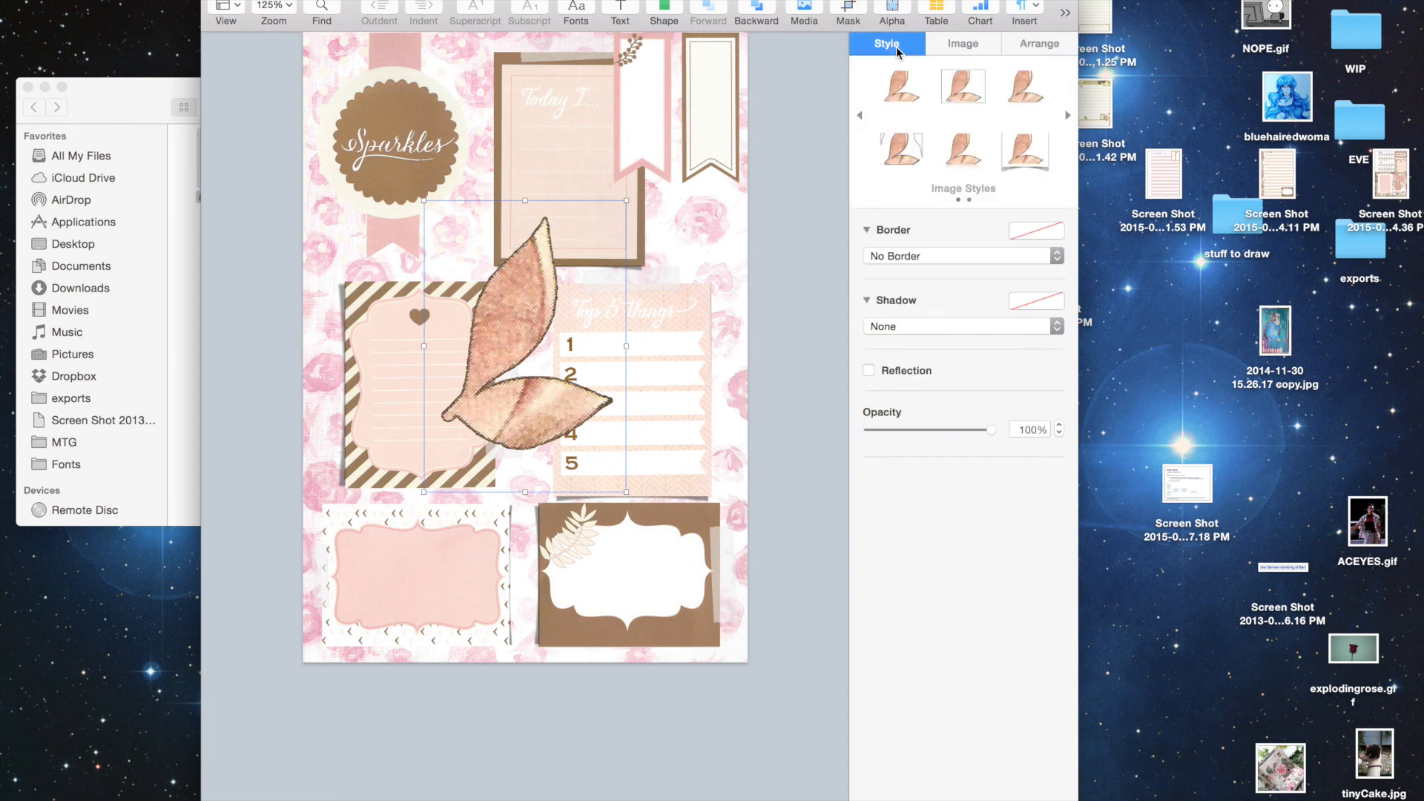
{"action": "left_click", "coordinate": [963, 45]}
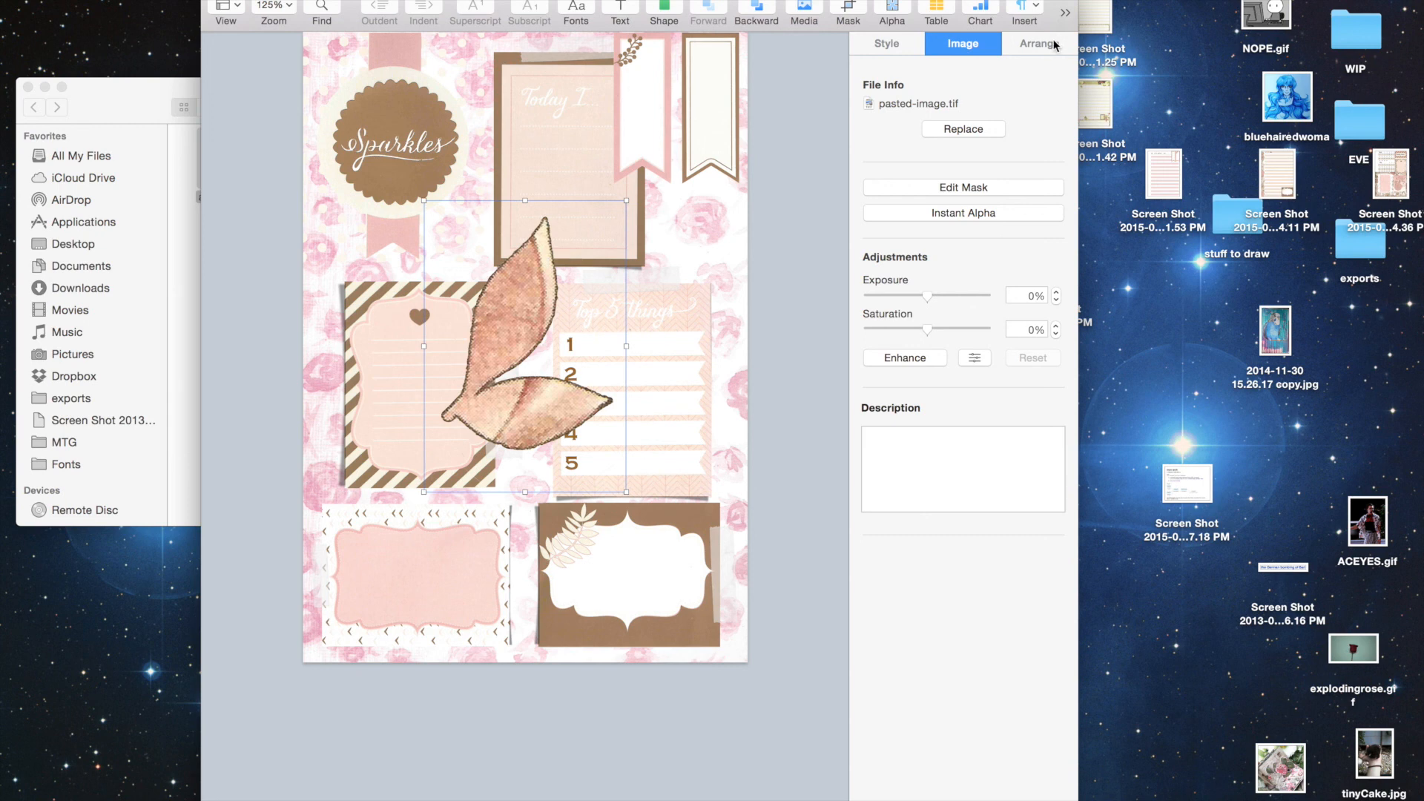
{"action": "left_click", "coordinate": [908, 45]}
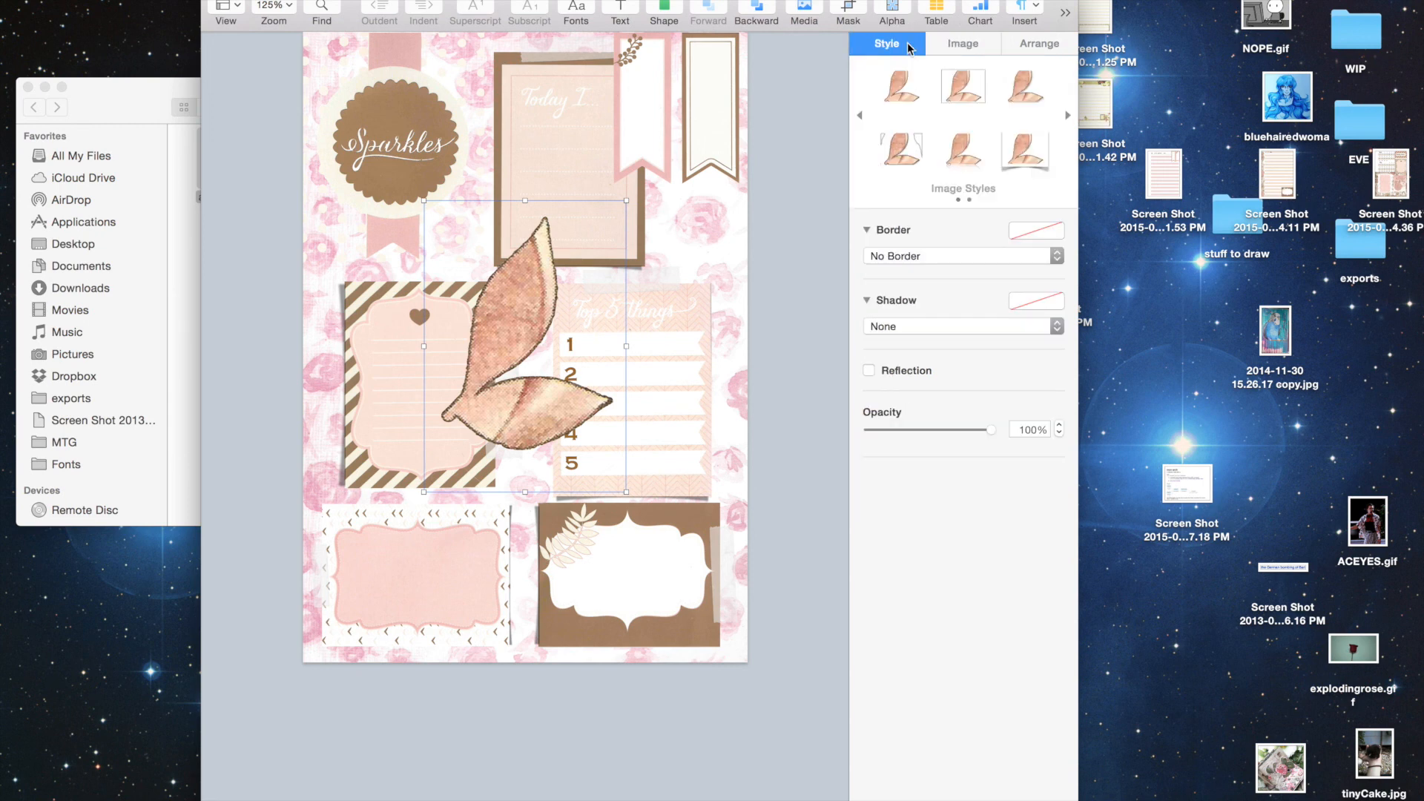
{"action": "left_click", "coordinate": [1028, 42]}
- Rotate the pink sprig to 160.8° and place it 1.16 in wide over the right page edge, keeping the roses background at the back
{"action": "left_click_drag", "start_coordinate": [912, 511], "coordinate": [900, 511]}
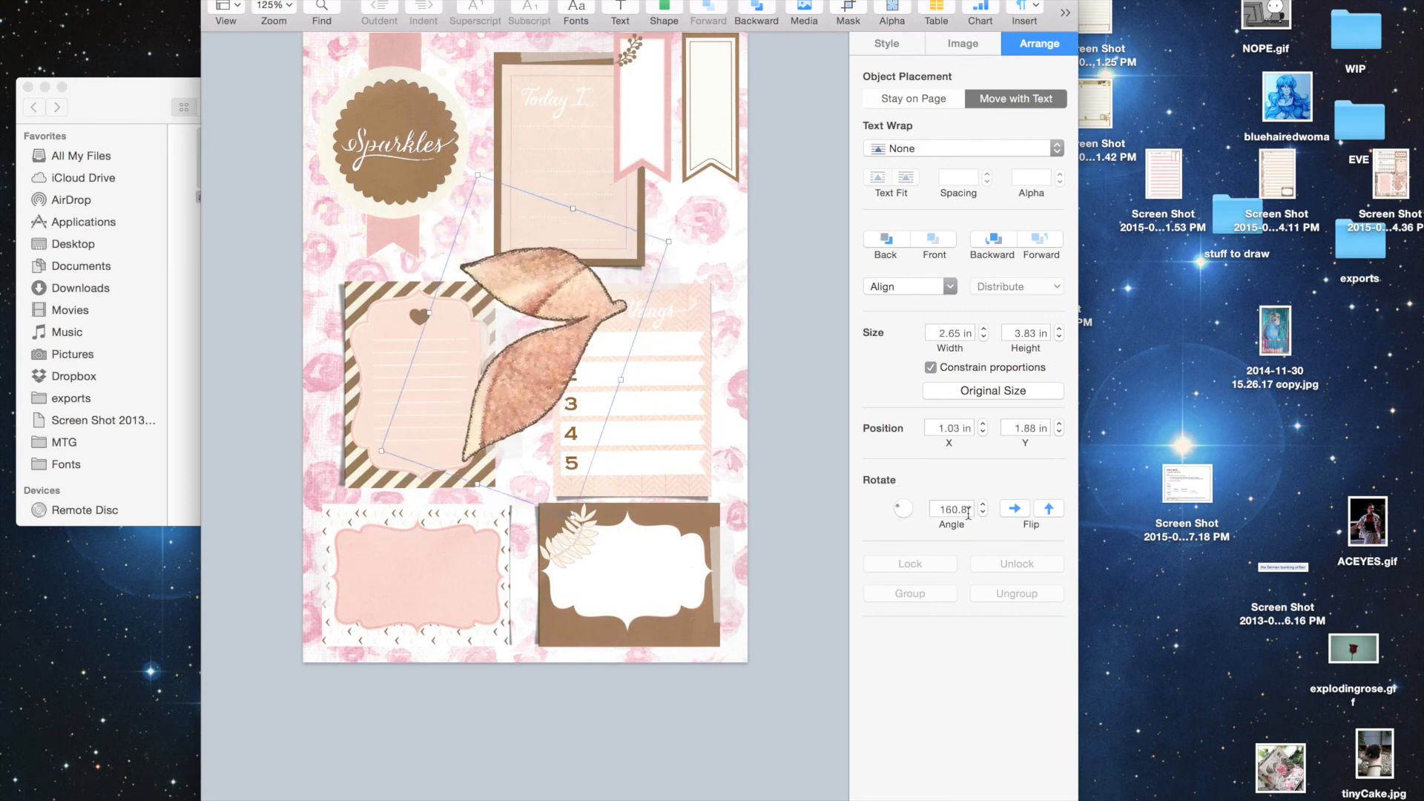
{"action": "left_click_drag", "start_coordinate": [385, 451], "coordinate": [740, 486]}
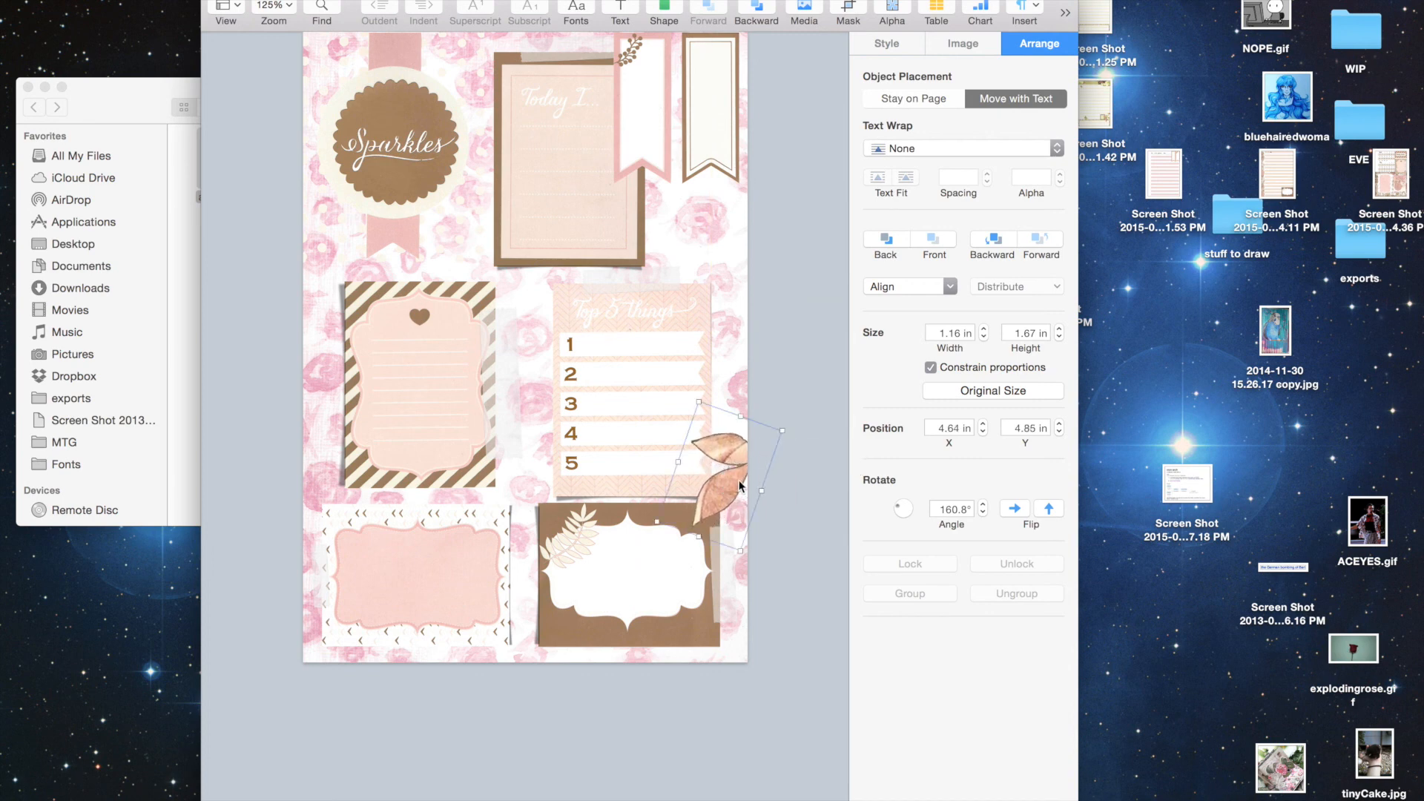
{"action": "left_click", "coordinate": [687, 268]}
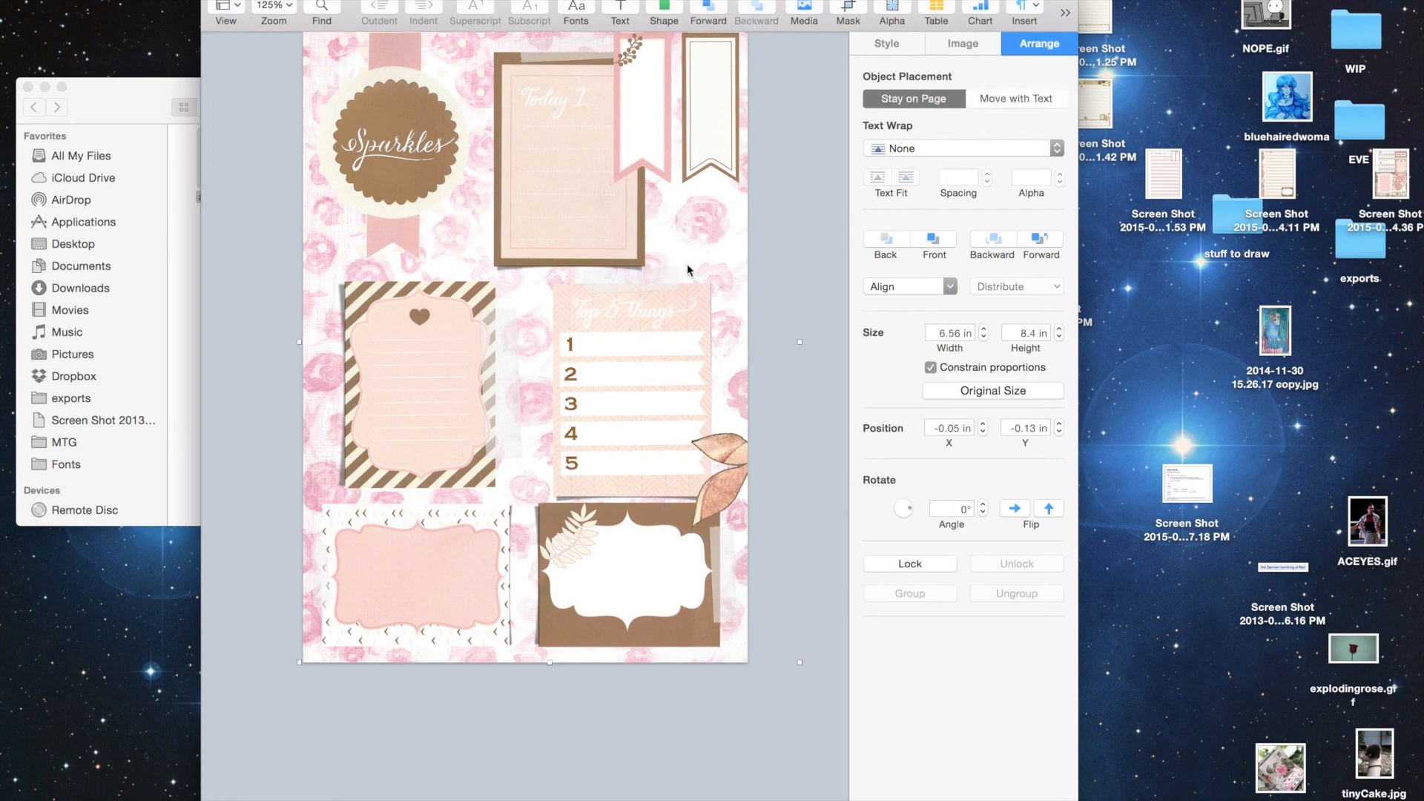
{"action": "key", "text": "shift+super+f"}
{"action": "key", "text": "shift+super+b"}
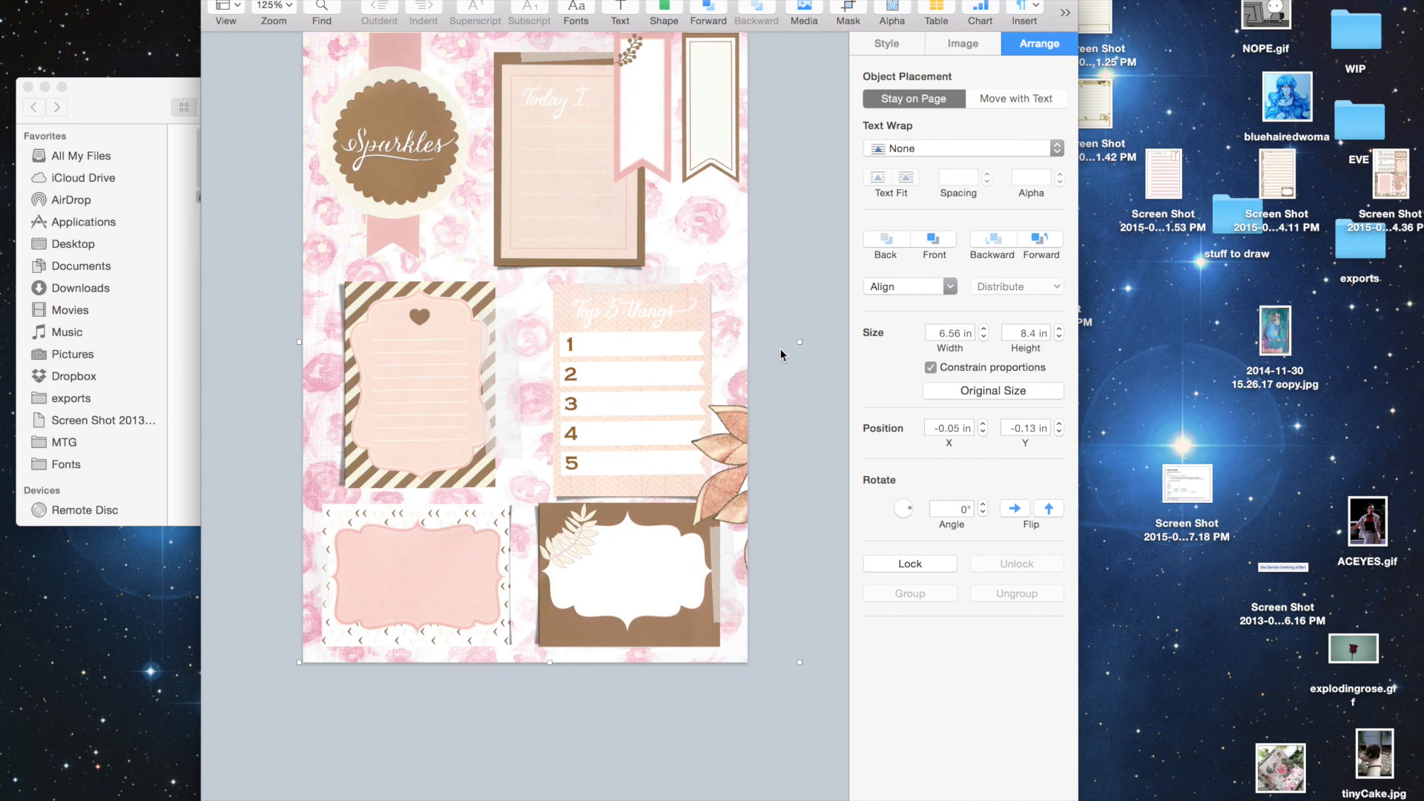
- Paste another copy of the pink sprig, rotate and flip it, and place it over the brown frame's lower-right corner
{"action": "left_click", "coordinate": [816, 272]}
{"action": "key", "text": "super+v"}
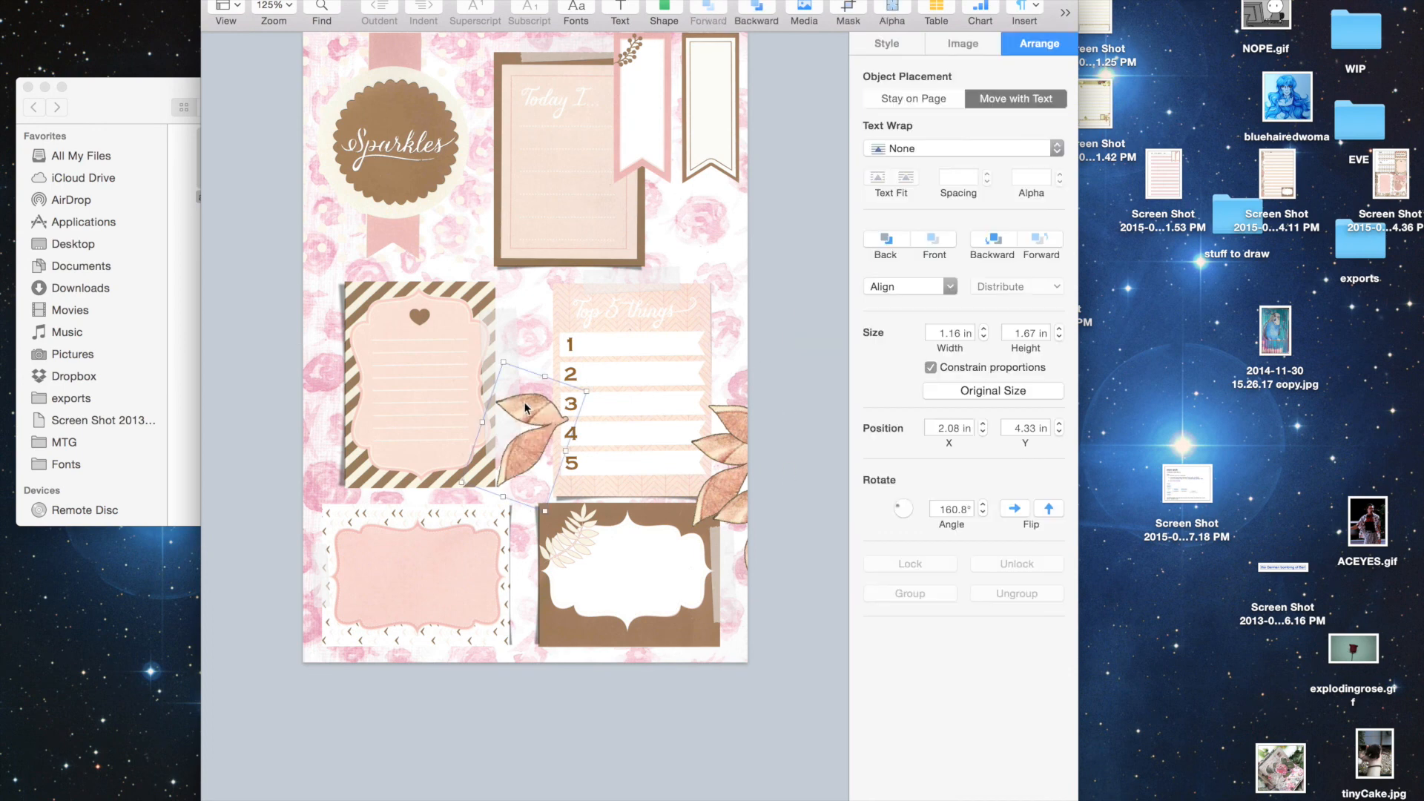
{"action": "left_click_drag", "start_coordinate": [525, 405], "coordinate": [743, 349]}
{"action": "left_click_drag", "start_coordinate": [904, 507], "coordinate": [1021, 493]}
{"action": "left_click", "coordinate": [1046, 511]}
{"action": "left_click_drag", "start_coordinate": [697, 412], "coordinate": [701, 412]}
{"action": "left_click", "coordinate": [718, 379]}
{"action": "left_click_drag", "start_coordinate": [904, 512], "coordinate": [909, 505]}
{"action": "left_click_drag", "start_coordinate": [737, 381], "coordinate": [695, 613]}
{"action": "left_click", "coordinate": [894, 99]}
{"action": "left_click", "coordinate": [792, 545]}
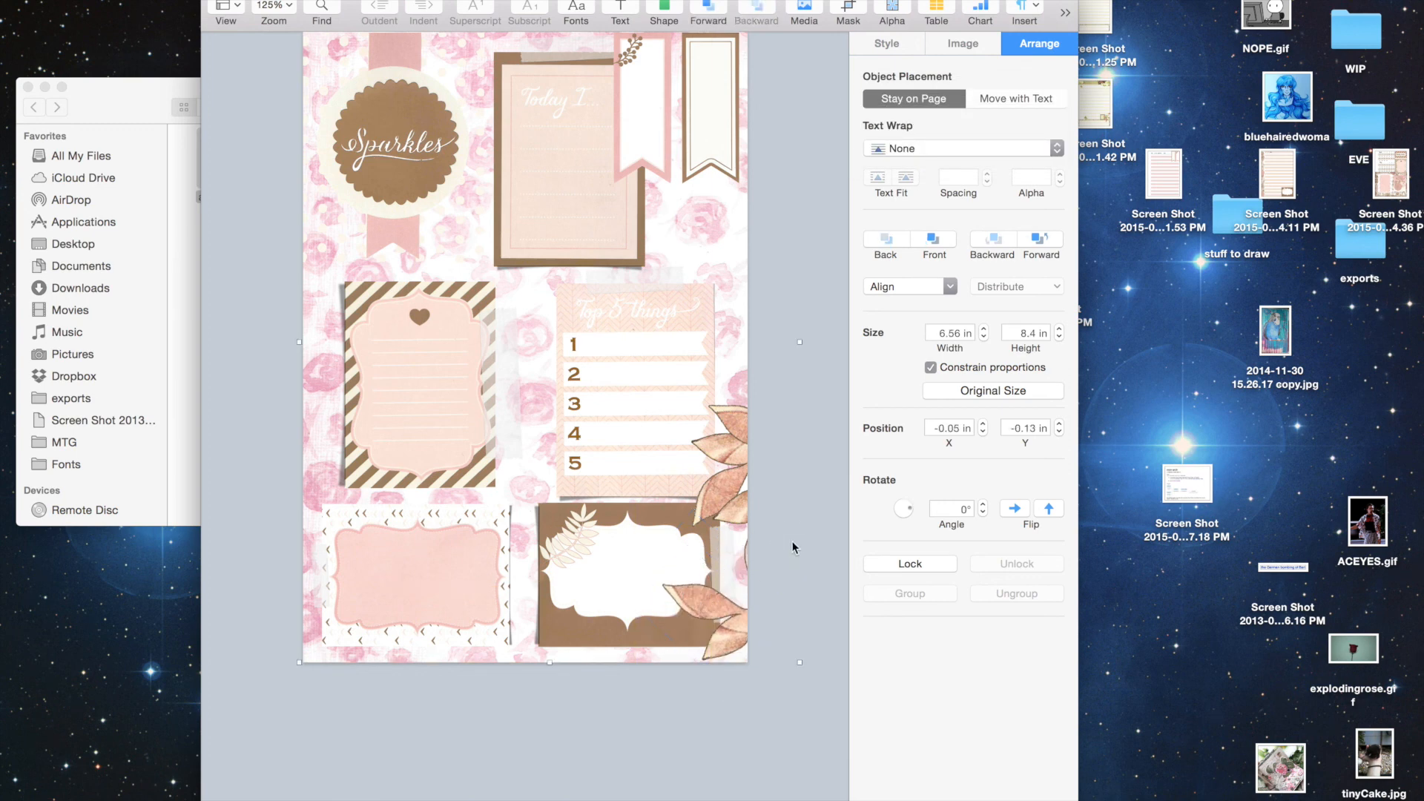
- Paste another pink sprig and tuck it along the right page edge, beside the upper part of the brown frame
{"action": "key", "text": "super+v"}
{"action": "left_click_drag", "start_coordinate": [551, 317], "coordinate": [741, 528]}
{"action": "left_click", "coordinate": [705, 604]}
{"action": "key", "text": "super+v"}
{"action": "left_click", "coordinate": [802, 330]}
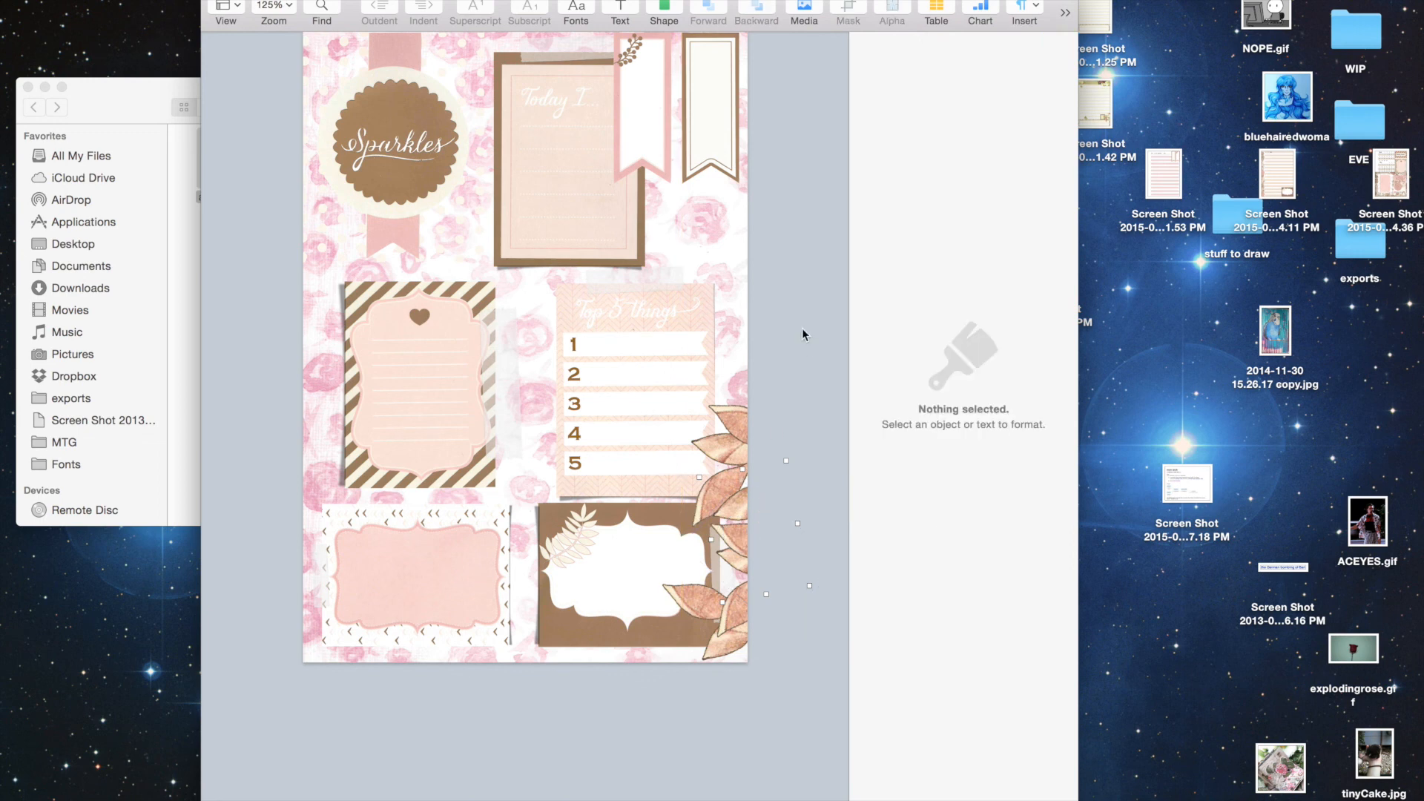
- Paste two more pink sprigs and rotate and position them into a fanned leaf cluster at the page's lower-right corner
{"action": "key", "text": "super+v"}
{"action": "left_click_drag", "start_coordinate": [702, 604], "coordinate": [680, 658]}
{"action": "left_click_drag", "start_coordinate": [907, 505], "coordinate": [906, 509]}
{"action": "left_click_drag", "start_coordinate": [700, 640], "coordinate": [717, 606]}
{"action": "left_click_drag", "start_coordinate": [909, 508], "coordinate": [908, 511]}
{"action": "key", "text": "super+v"}
{"action": "mouse_move", "coordinate": [703, 642]}
{"action": "left_mouse_down"}
{"action": "mouse_move", "coordinate": [642, 555]}
{"action": "mouse_move", "coordinate": [691, 644]}
{"action": "left_mouse_up"}
{"action": "left_click", "coordinate": [784, 435]}
- Reopen accents.jpg with the Markup Toolbar shown, then lasso and copy the yellow-green two-leaf sprig below the branch
{"action": "left_click", "coordinate": [184, 259]}
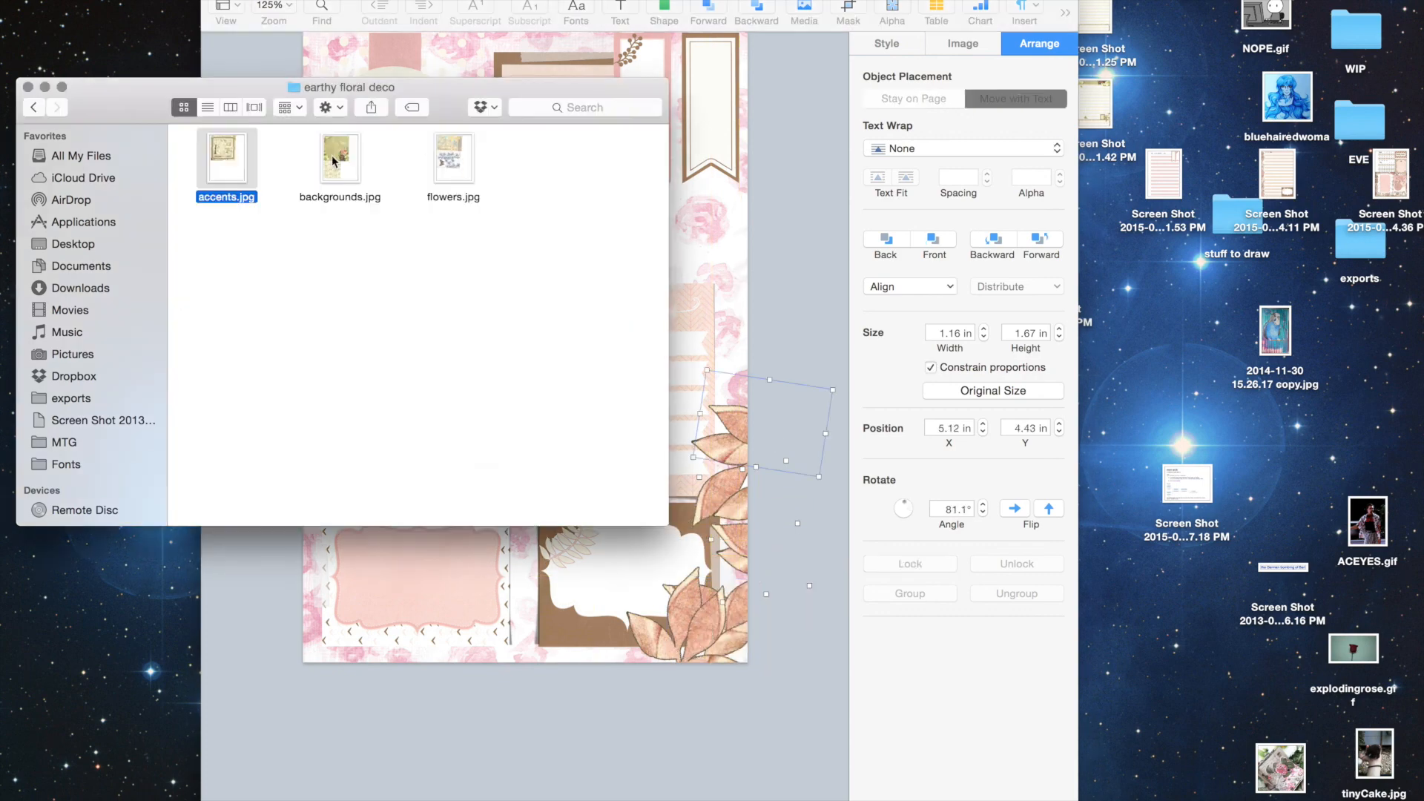
{"action": "double_click", "coordinate": [242, 165]}
{"action": "scroll", "coordinate": [516, 381], "scroll_direction": "up", "scroll_amount": 5}
{"action": "left_click", "coordinate": [204, 2]}
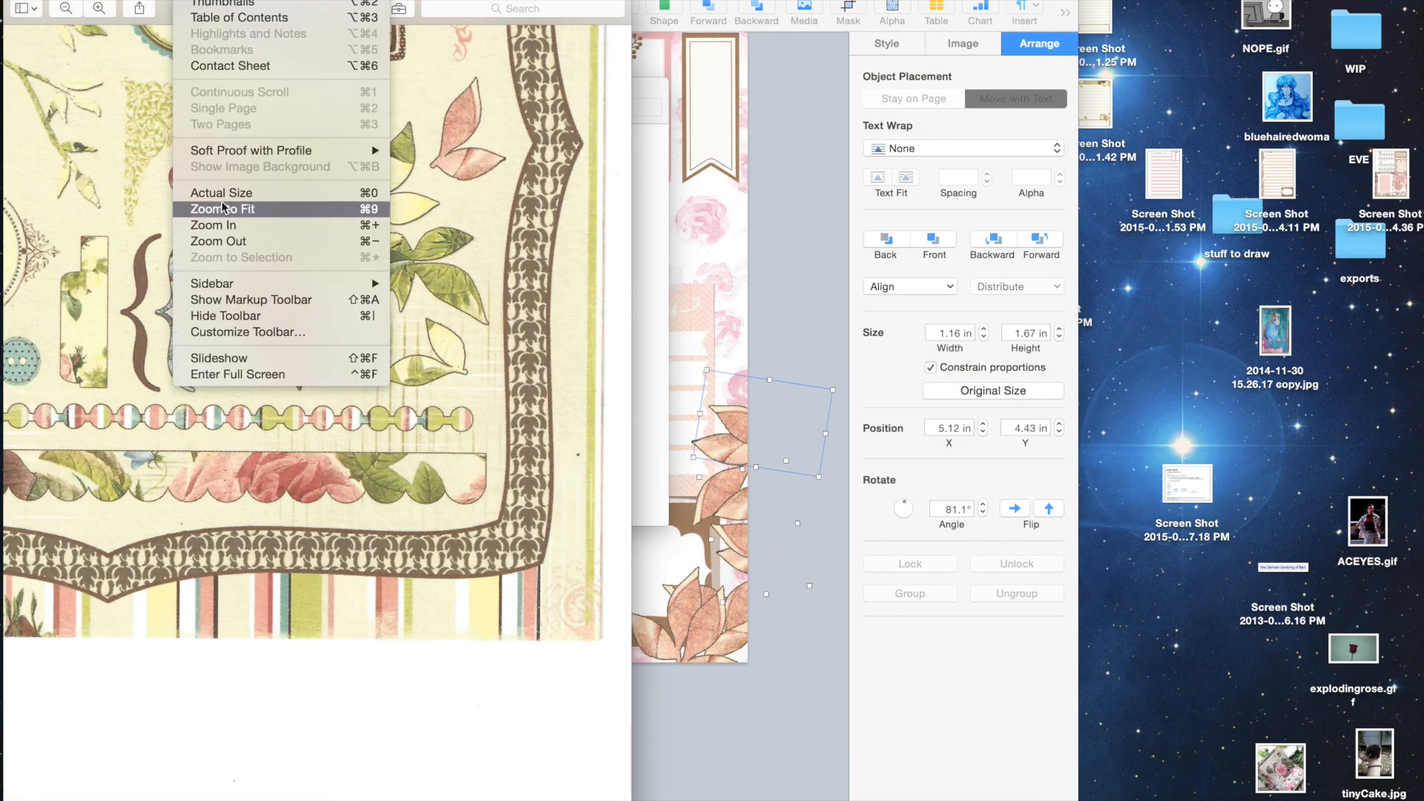
{"action": "left_click", "coordinate": [267, 447]}
{"action": "left_click", "coordinate": [34, 38]}
{"action": "left_click", "coordinate": [52, 118]}
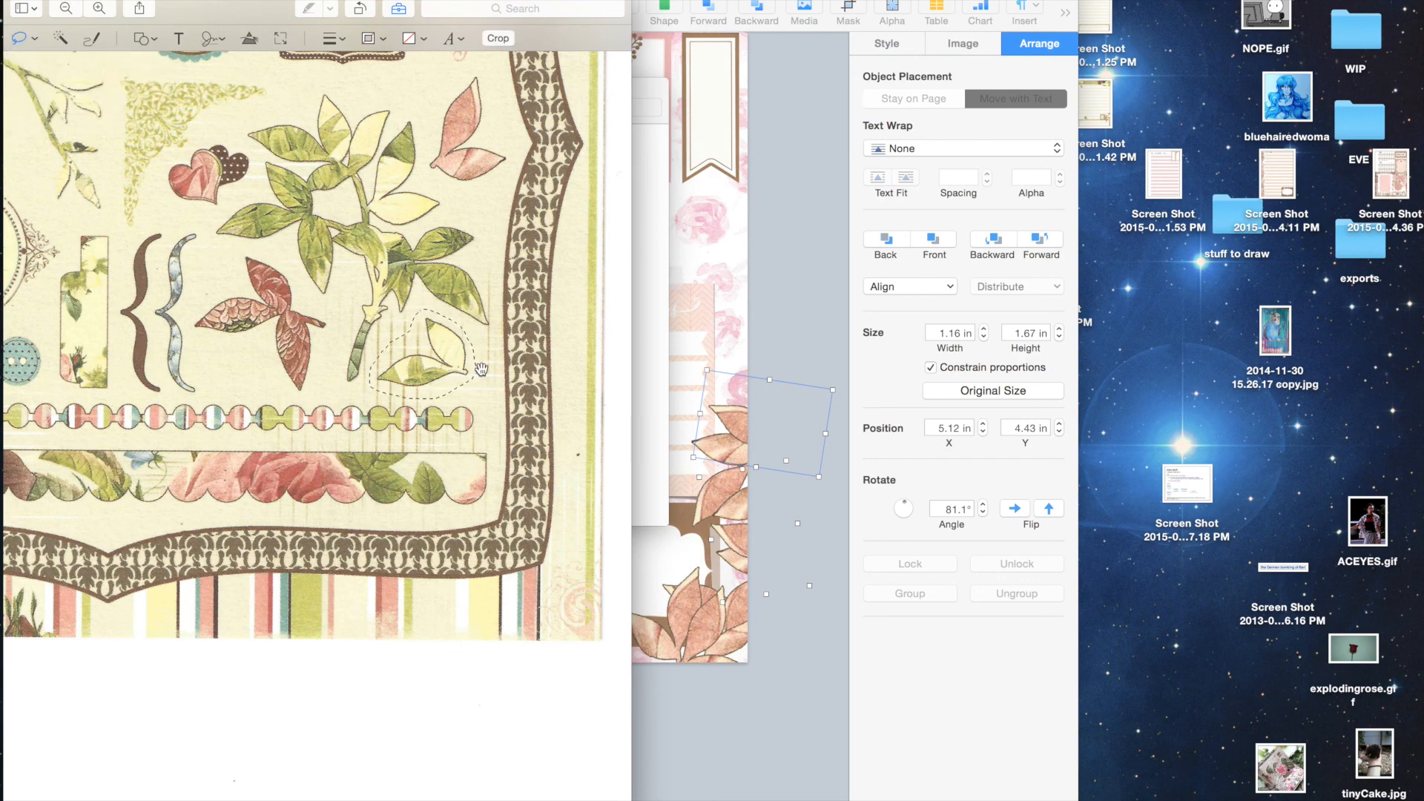
{"action": "key", "text": "super+c"}
- Paste the yellow-green sprig onto the Pages document and make its cream background transparent with Instant Alpha
{"action": "left_click", "coordinate": [788, 254]}
{"action": "key", "text": "super+v"}
{"action": "left_click", "coordinate": [892, 7]}
{"action": "left_click_drag", "start_coordinate": [617, 254], "coordinate": [578, 290]}
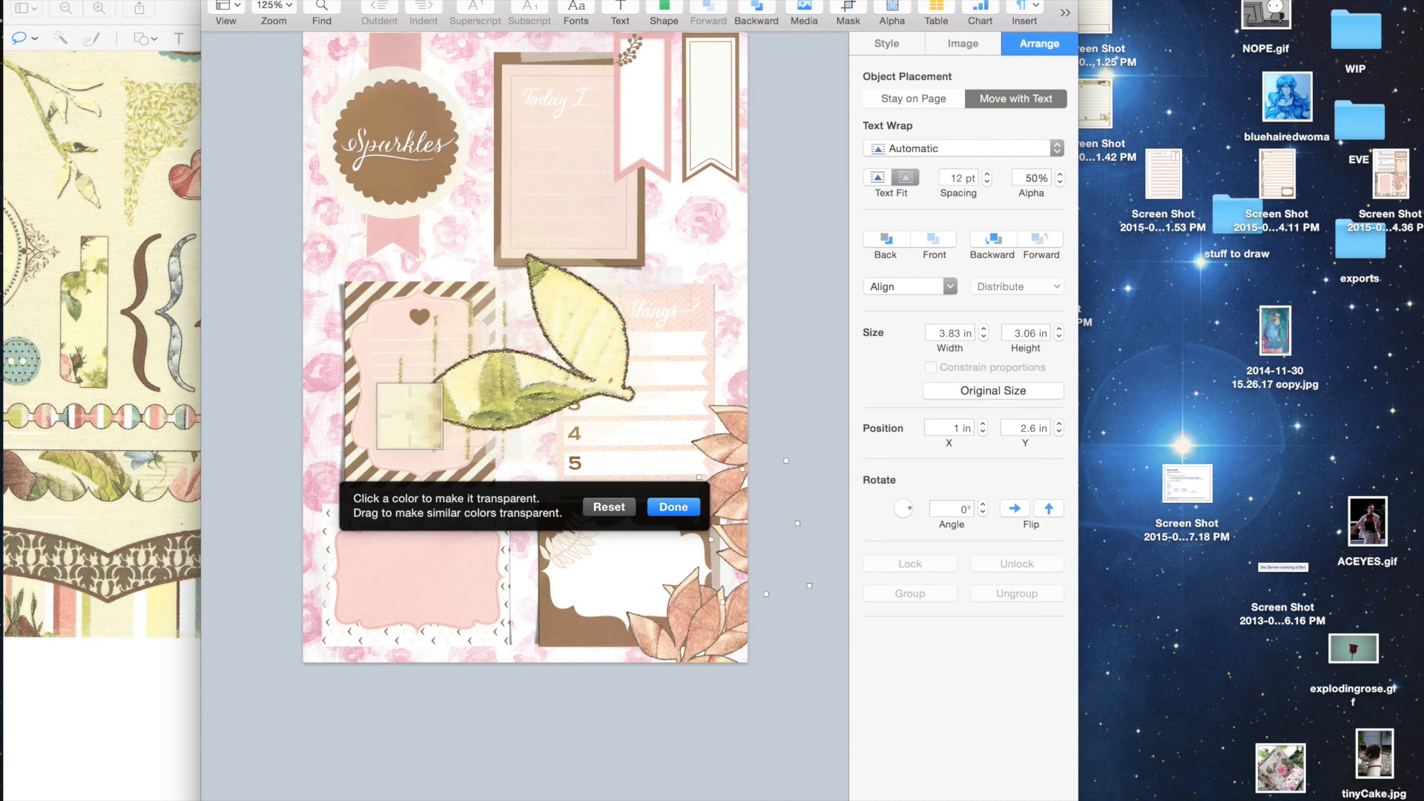
{"action": "left_click", "coordinate": [672, 509]}
- Rotate the green sprig to 47.4° and place it 1.33 in wide among the pink leaves at the lower-right corner
{"action": "left_click_drag", "start_coordinate": [910, 508], "coordinate": [908, 503]}
{"action": "left_click_drag", "start_coordinate": [532, 155], "coordinate": [520, 401]}
{"action": "left_click_drag", "start_coordinate": [516, 467], "coordinate": [727, 586]}
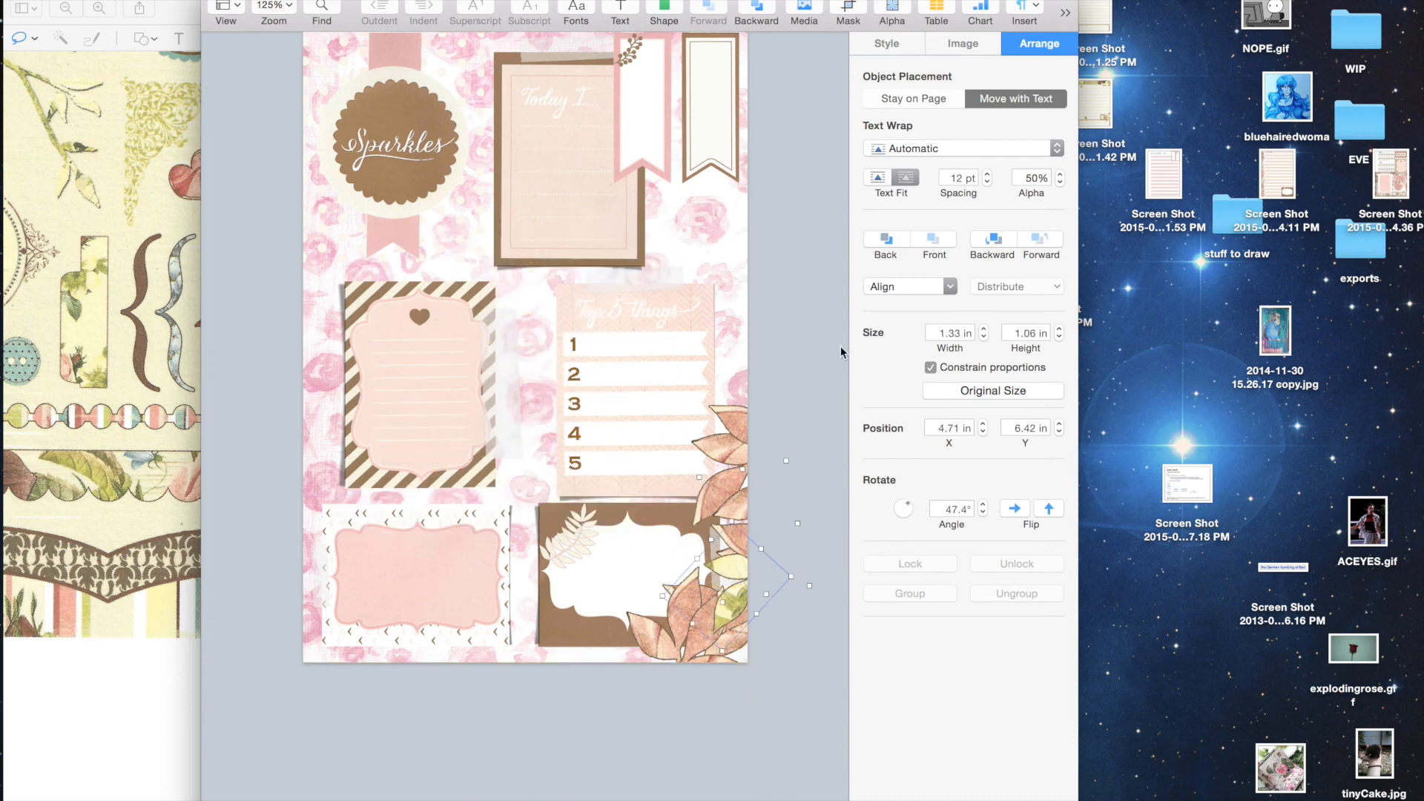
{"action": "left_click", "coordinate": [840, 352]}
- Duplicate the green sprig twice, turning the copies to 227.4° and placing them along the right page edge among the pink leaves
{"action": "left_click", "coordinate": [743, 603]}
{"action": "key", "text": "super+c"}
{"action": "left_click", "coordinate": [564, 717]}
{"action": "key", "text": "super+v"}
{"action": "left_click_drag", "start_coordinate": [520, 431], "coordinate": [742, 387]}
{"action": "left_click", "coordinate": [1049, 509]}
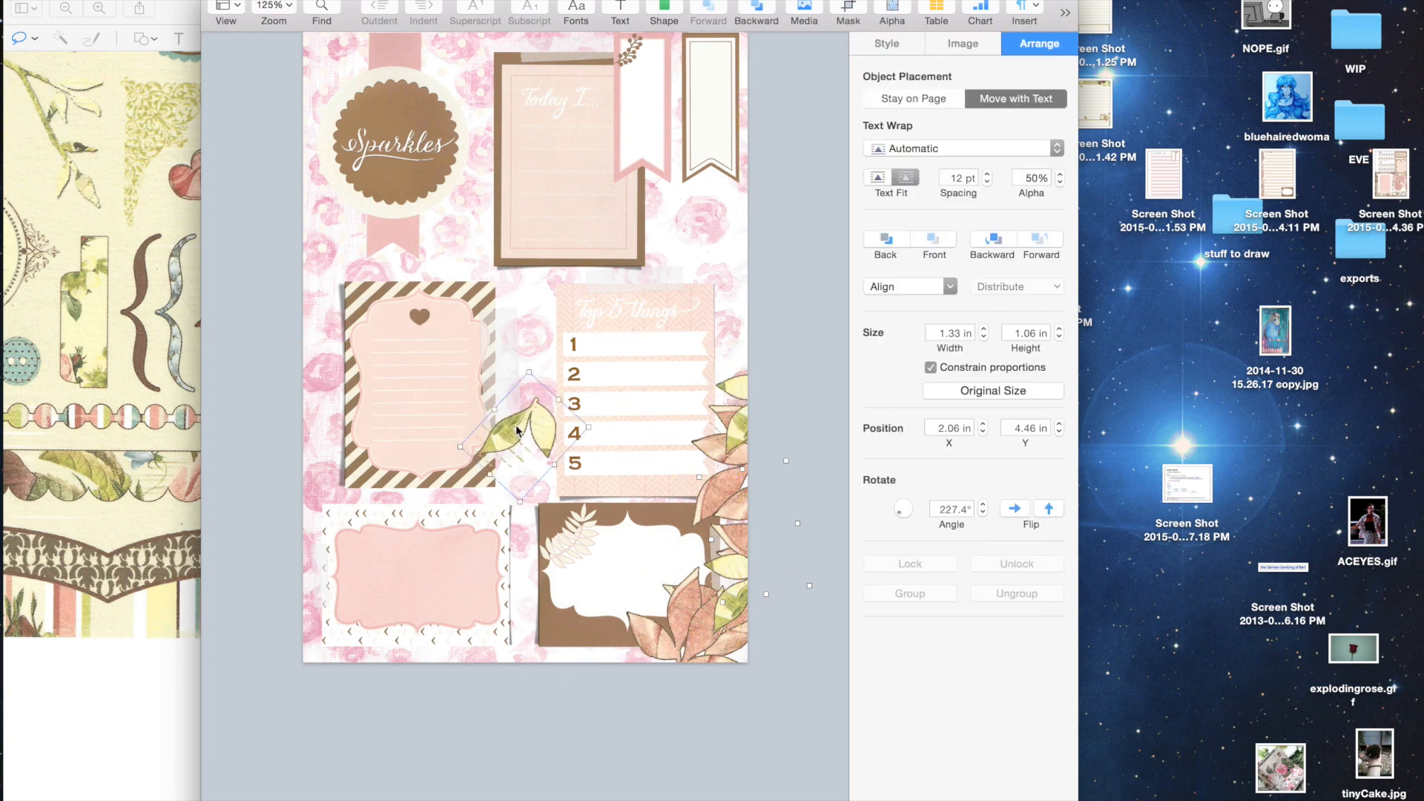
{"action": "left_click_drag", "start_coordinate": [757, 440], "coordinate": [749, 523]}
{"action": "left_click", "coordinate": [983, 247]}
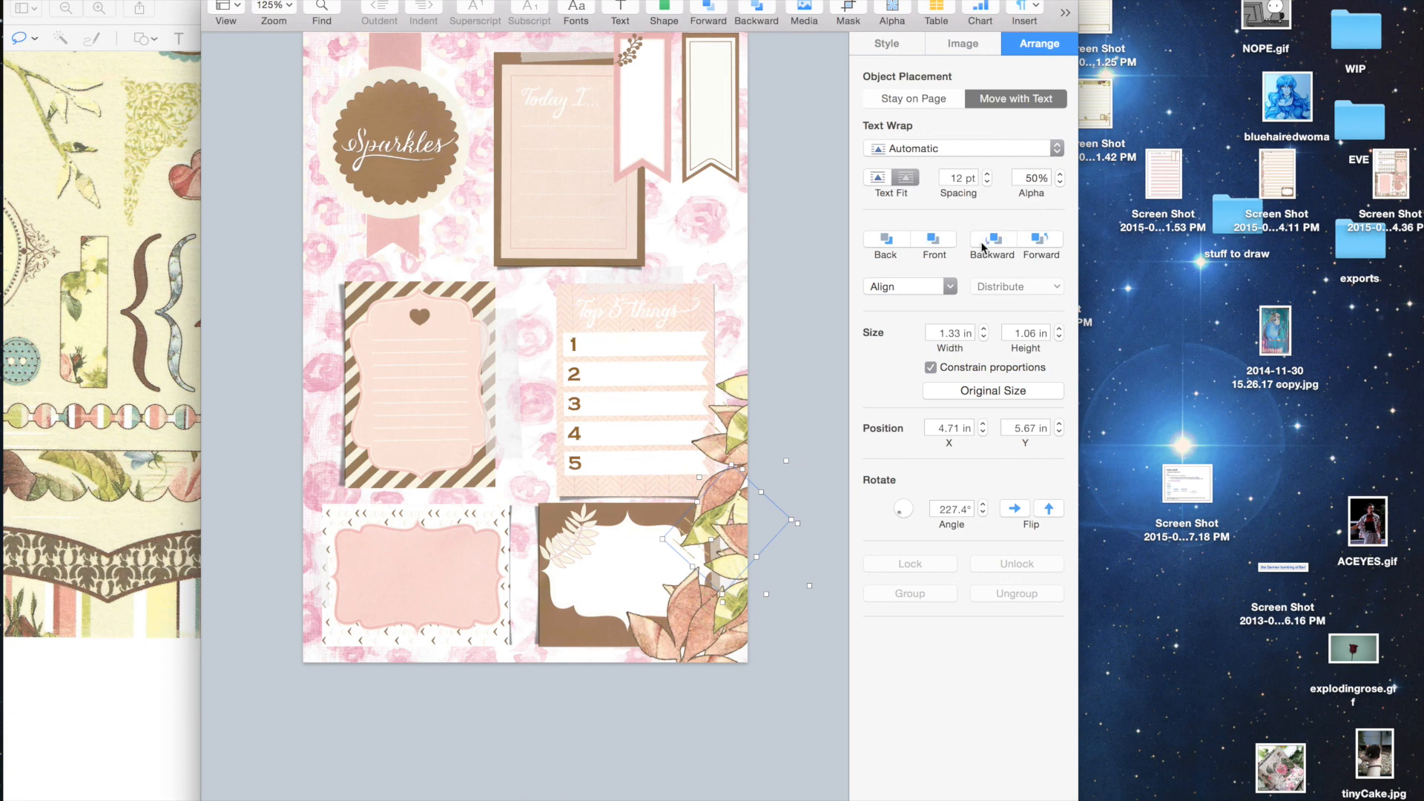
- Paste another green sprig, then rotate and position it along the brown frame's lower edge beside the pink leaf cluster
{"action": "left_click", "coordinate": [569, 714]}
{"action": "key", "text": "super+v"}
{"action": "left_click_drag", "start_coordinate": [903, 508], "coordinate": [899, 519]}
{"action": "left_click_drag", "start_coordinate": [528, 438], "coordinate": [661, 615]}
{"action": "left_click_drag", "start_coordinate": [900, 513], "coordinate": [903, 504]}
{"action": "left_click_drag", "start_coordinate": [671, 628], "coordinate": [646, 626]}
{"action": "left_click_drag", "start_coordinate": [907, 507], "coordinate": [907, 506]}
{"action": "left_click_drag", "start_coordinate": [636, 630], "coordinate": [652, 655]}
{"action": "left_click_drag", "start_coordinate": [908, 506], "coordinate": [909, 509]}
{"action": "left_click_drag", "start_coordinate": [648, 652], "coordinate": [649, 633]}
{"action": "left_click_drag", "start_coordinate": [910, 509], "coordinate": [909, 511]}
{"action": "left_click", "coordinate": [786, 746]}
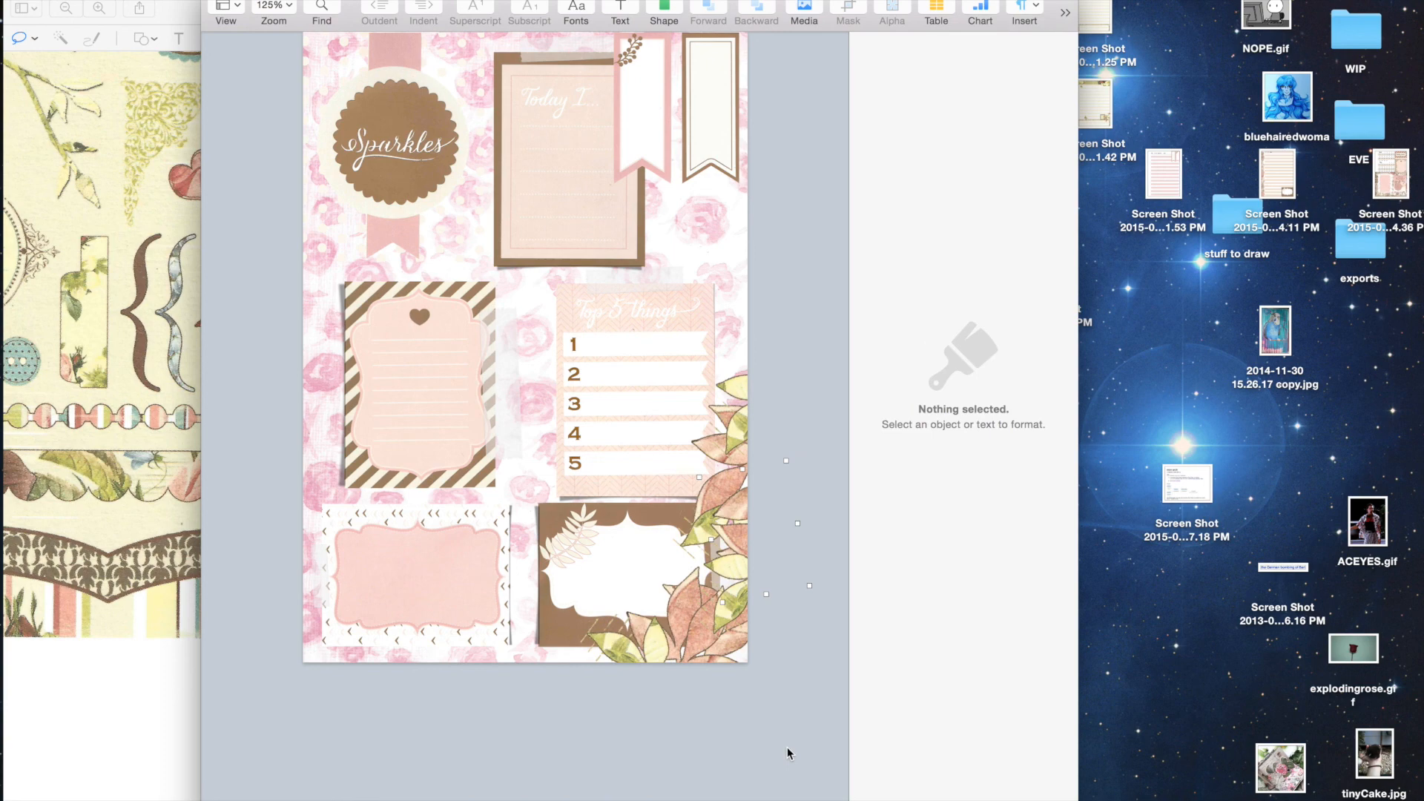
- Look over the remaining illustrations in accents.jpg, then close the image and the scans folder window
{"action": "left_click", "coordinate": [163, 547]}
{"action": "scroll", "coordinate": [264, 297], "scroll_direction": "down", "scroll_amount": 4}
{"action": "left_click", "coordinate": [264, 297]}
{"action": "scroll", "coordinate": [264, 297], "scroll_direction": "up", "scroll_amount": 4}
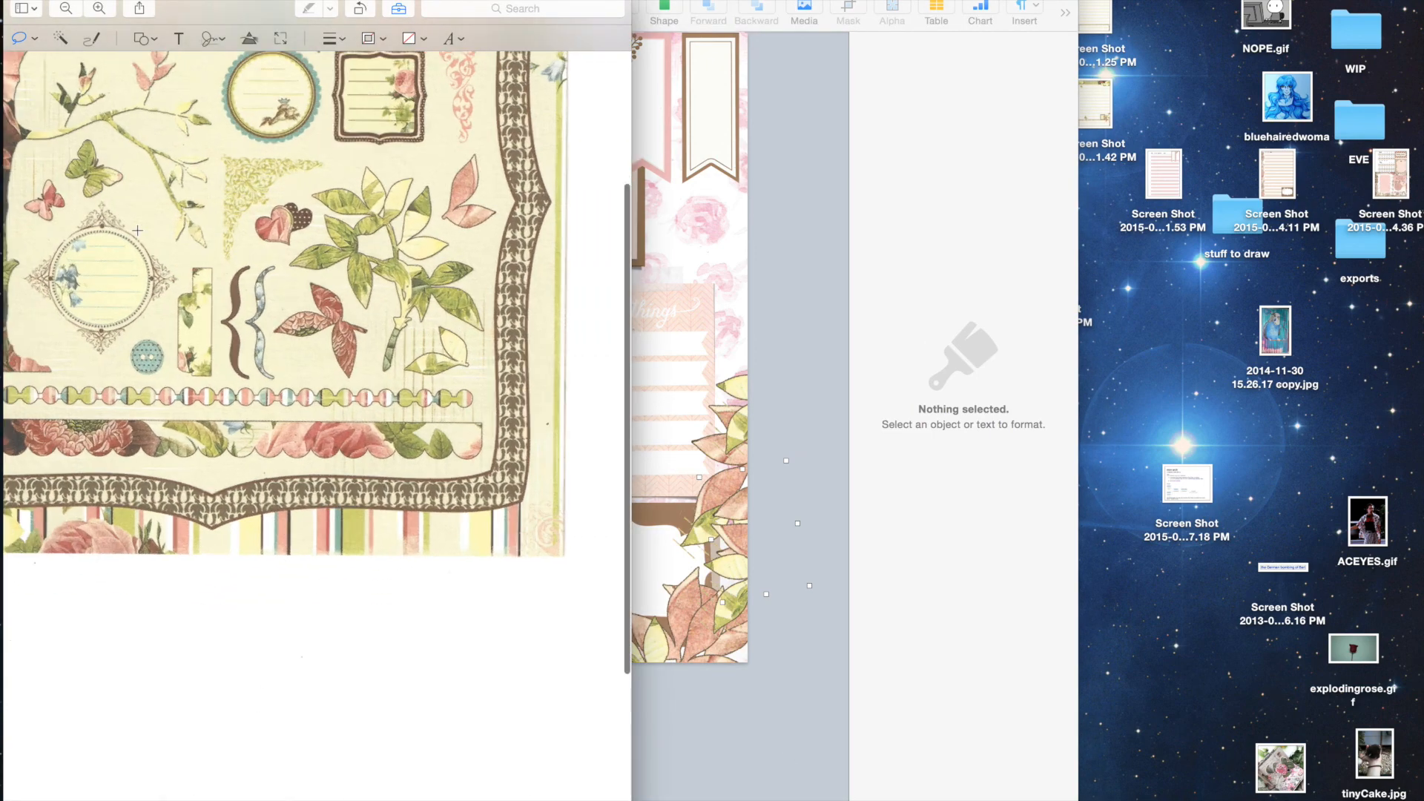
{"action": "left_click", "coordinate": [19, 2]}
{"action": "left_click", "coordinate": [111, 89]}
{"action": "left_click", "coordinate": [27, 89]}
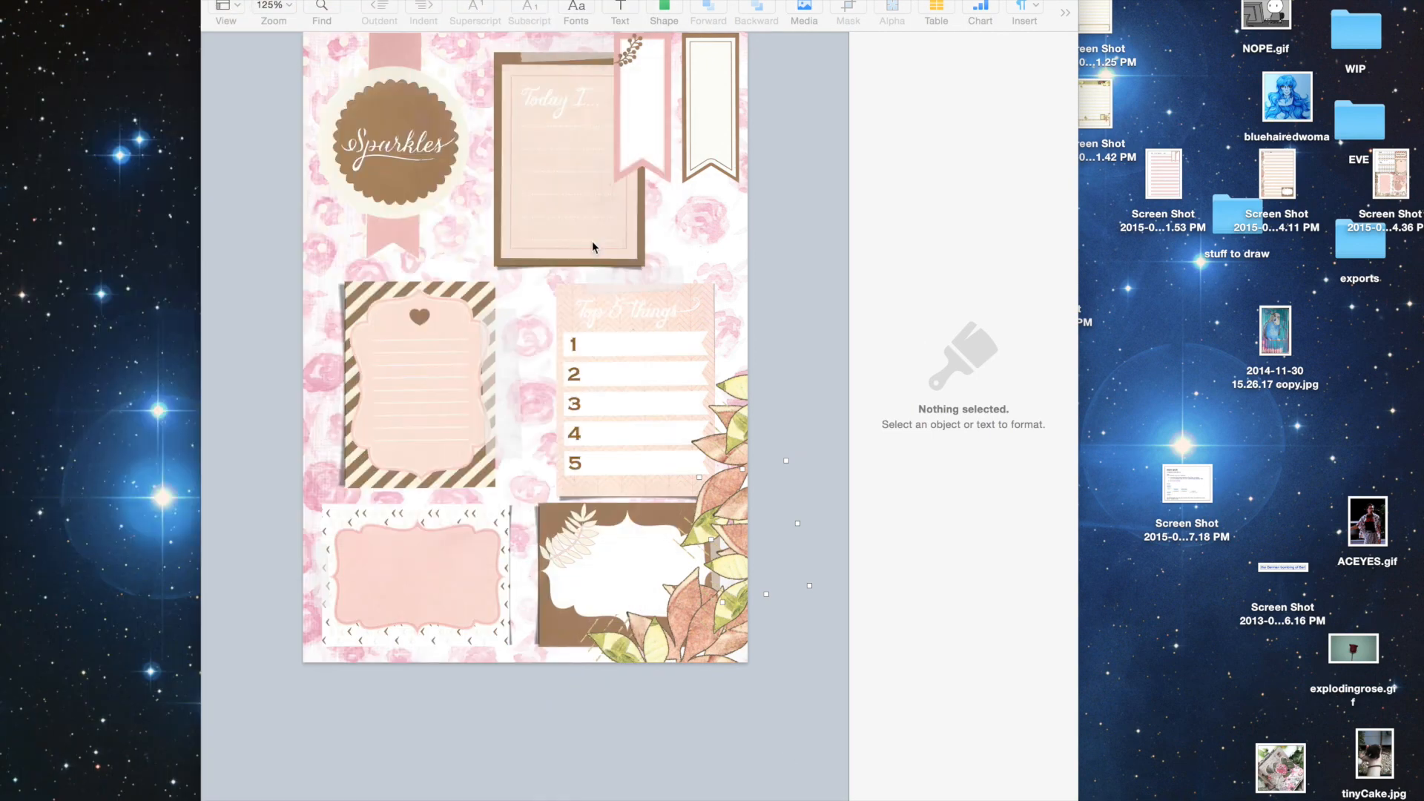
- Save the document and export it as a PDF with Best image quality into the pink and gold folder
{"action": "left_click", "coordinate": [777, 147]}
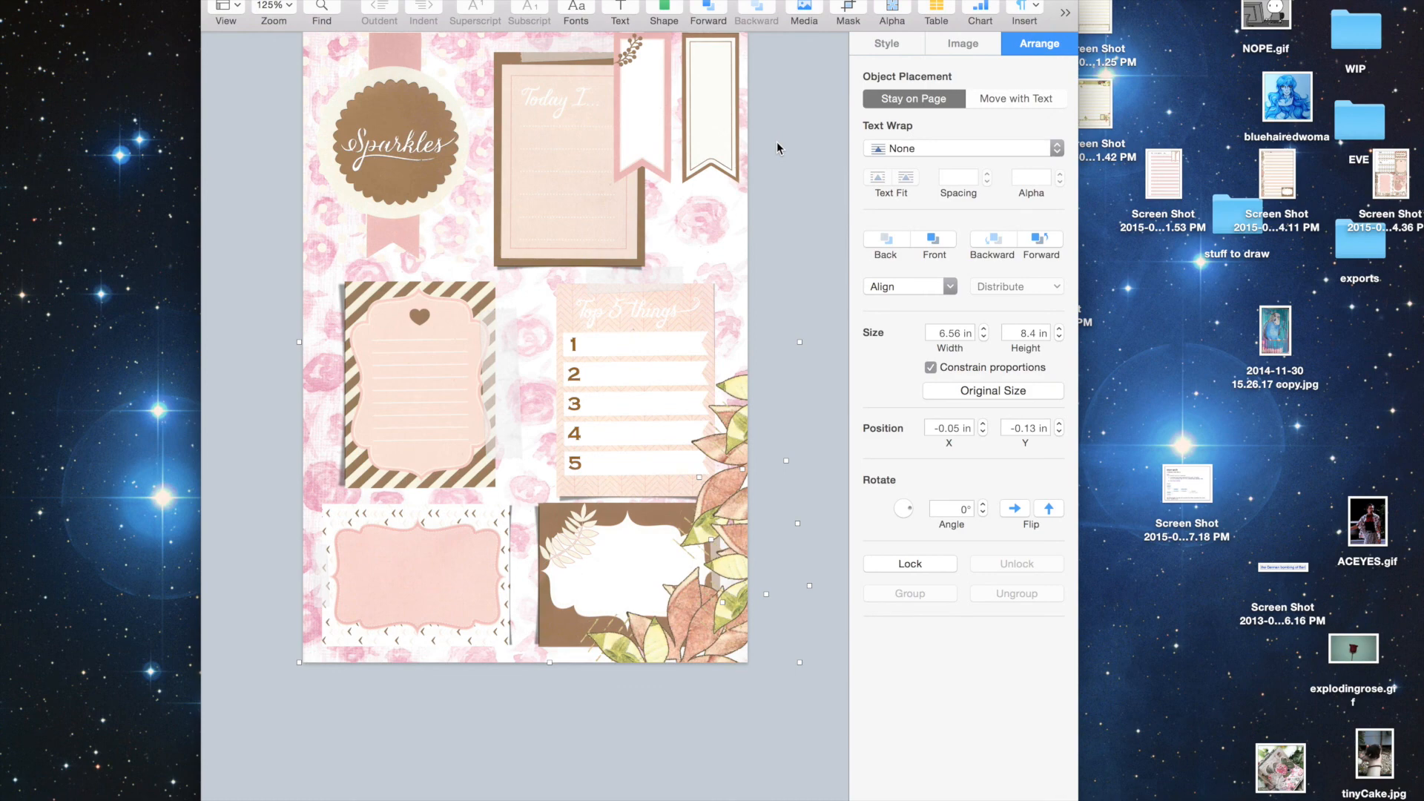
{"action": "key", "text": "super+s"}
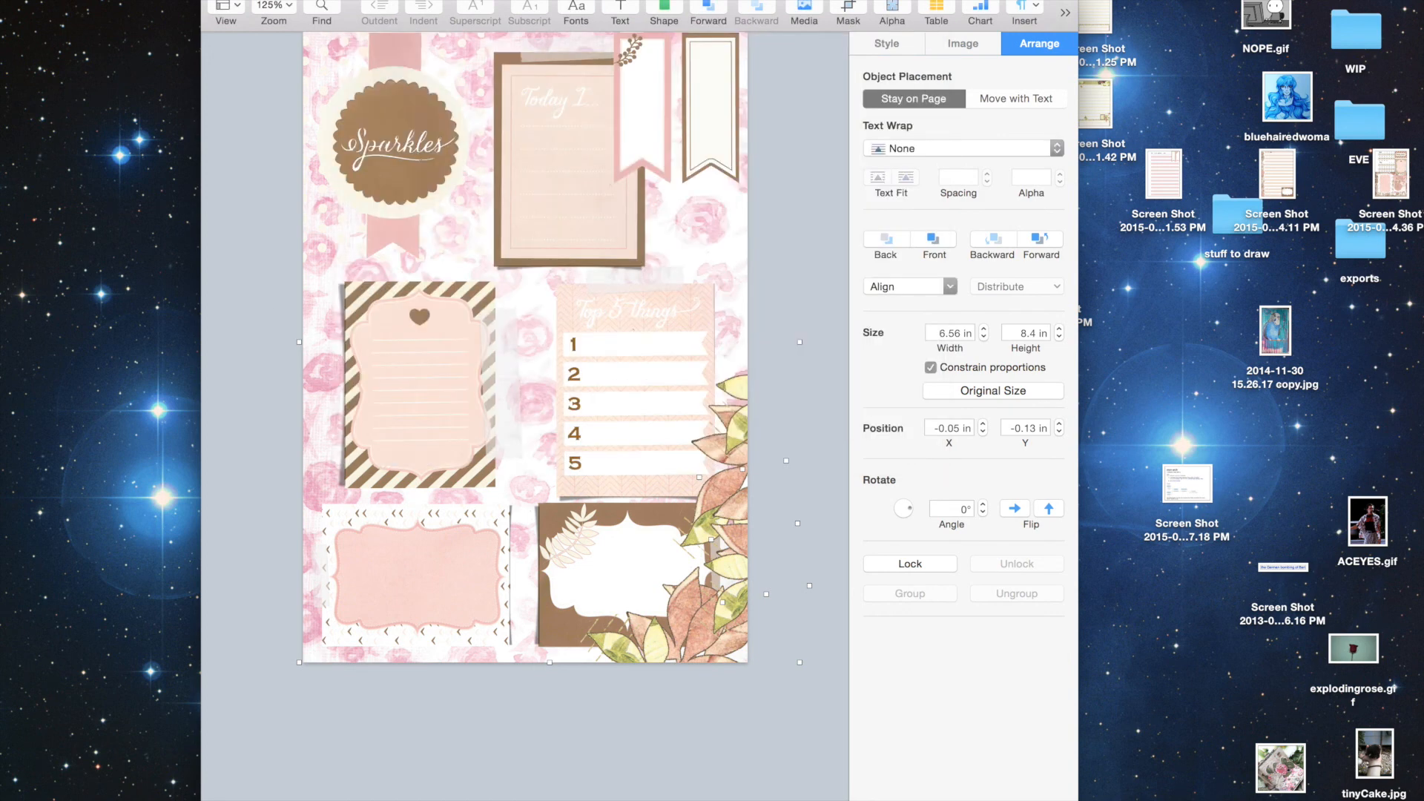
{"action": "left_click", "coordinate": [107, 0]}
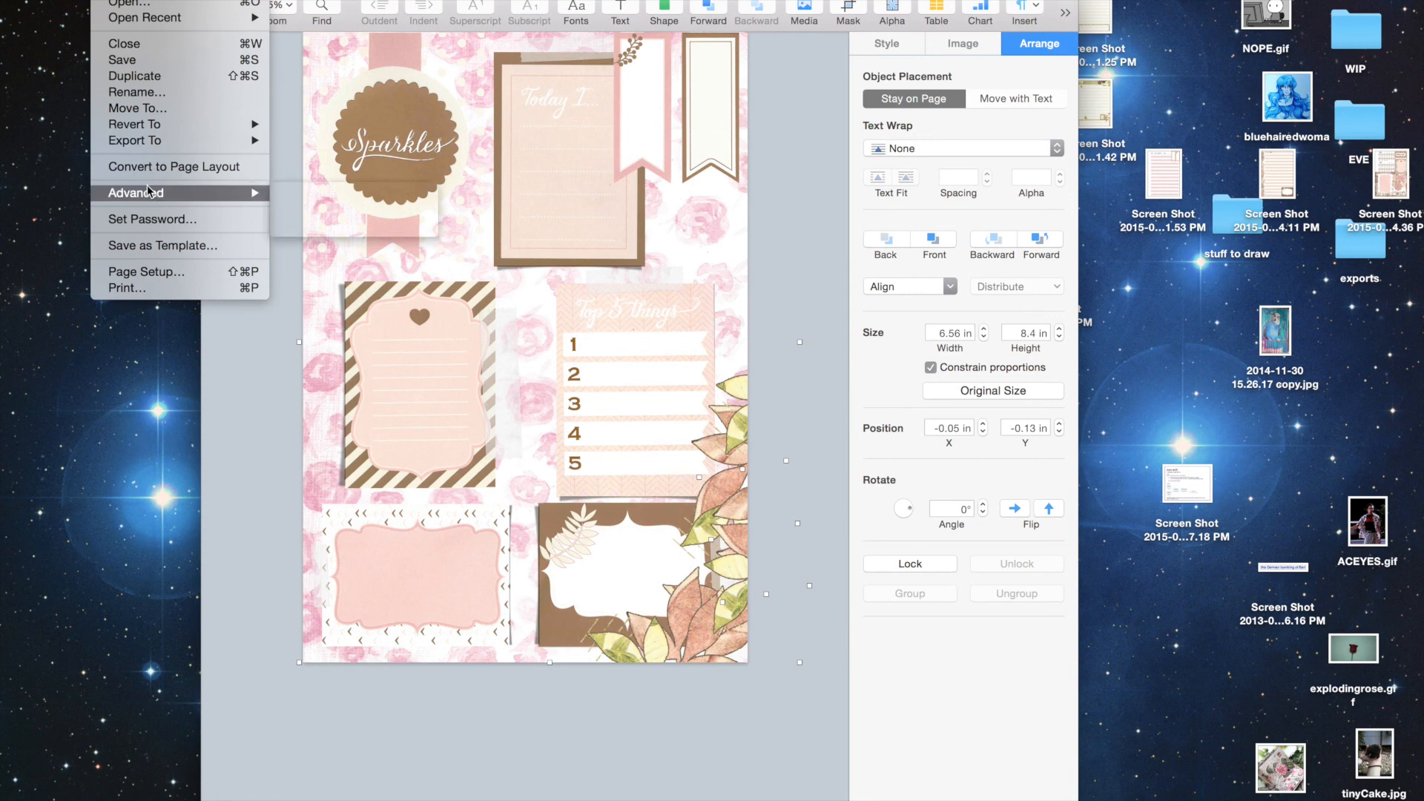
{"action": "mouse_move", "coordinate": [146, 141]}
{"action": "left_click", "coordinate": [308, 141]}
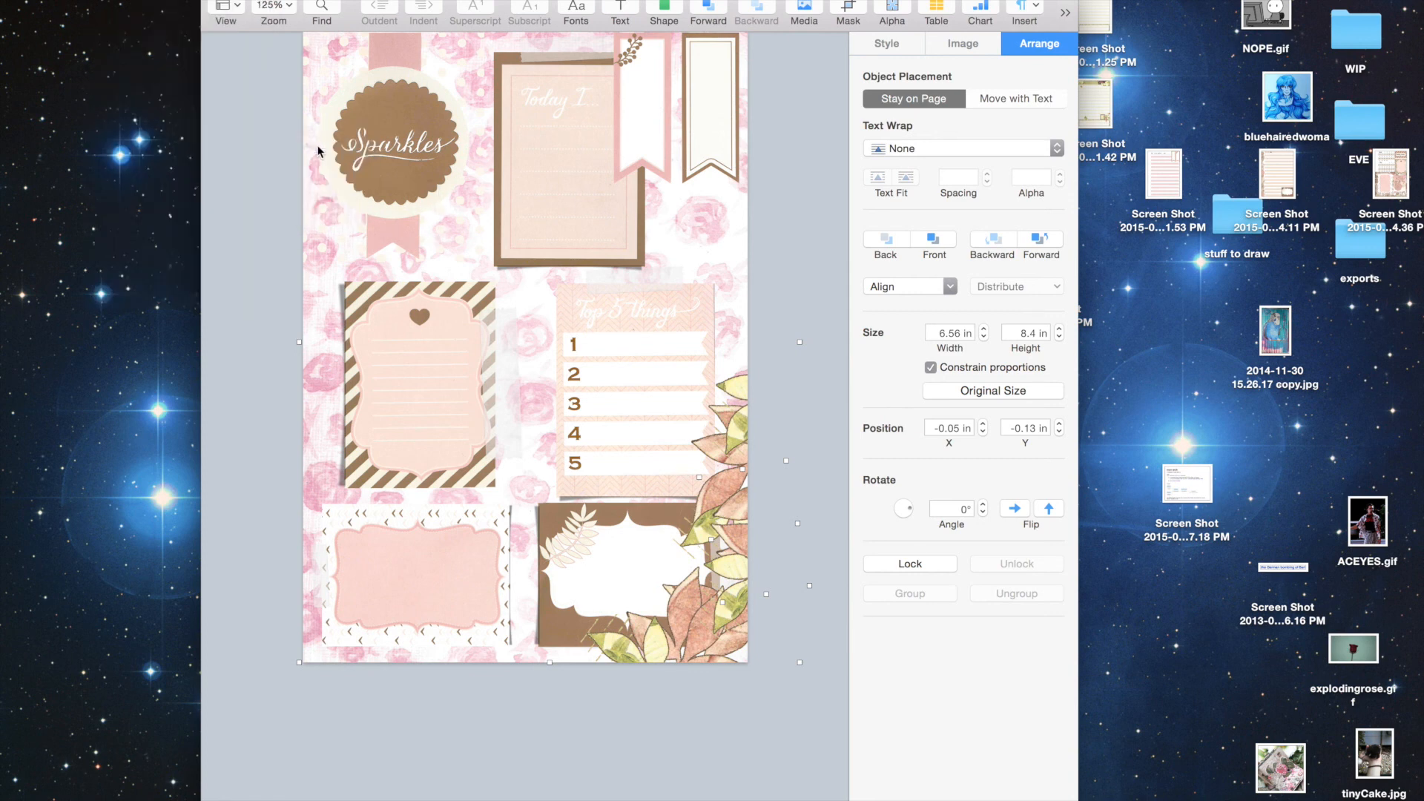
{"action": "left_click", "coordinate": [561, 169]}
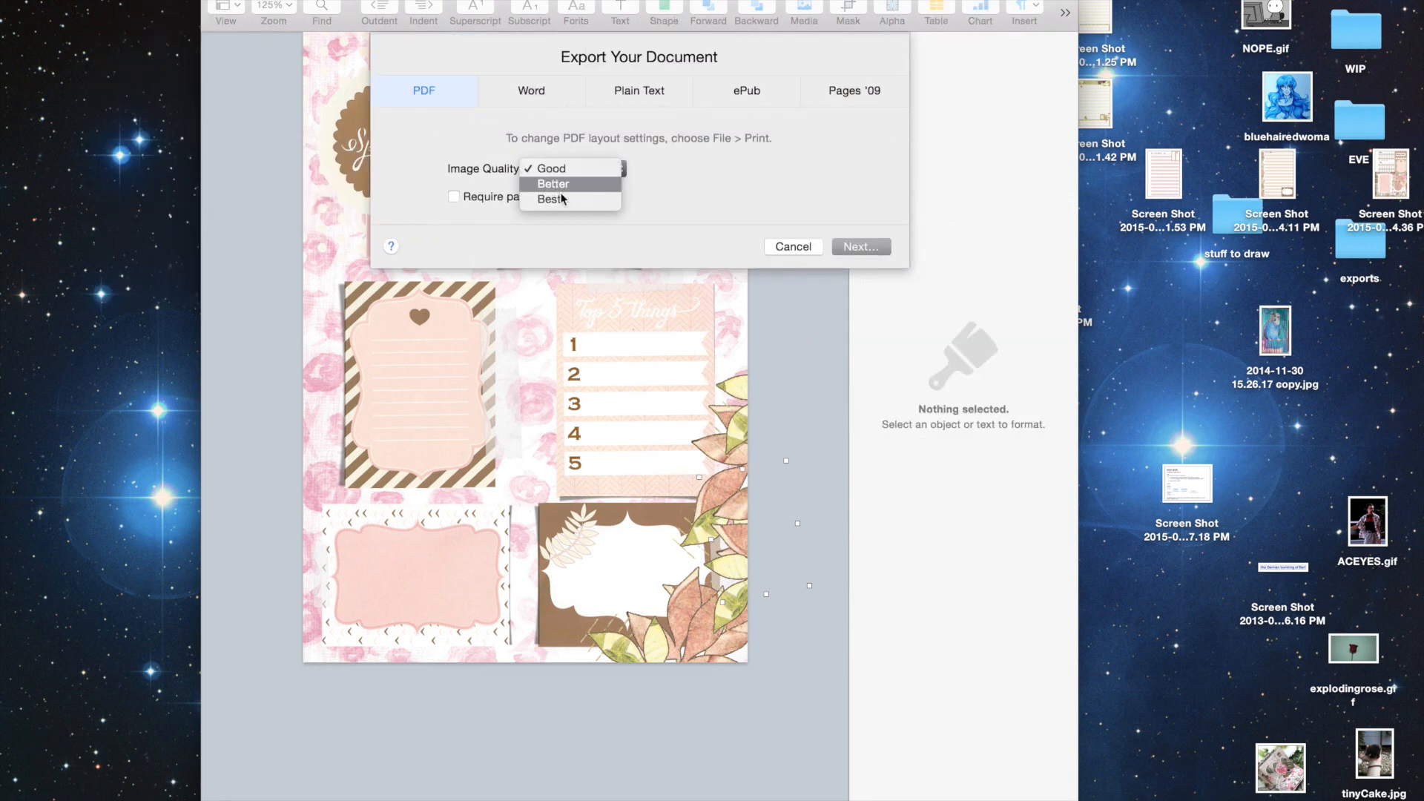
{"action": "left_click", "coordinate": [564, 200]}
{"action": "left_click", "coordinate": [857, 247]}
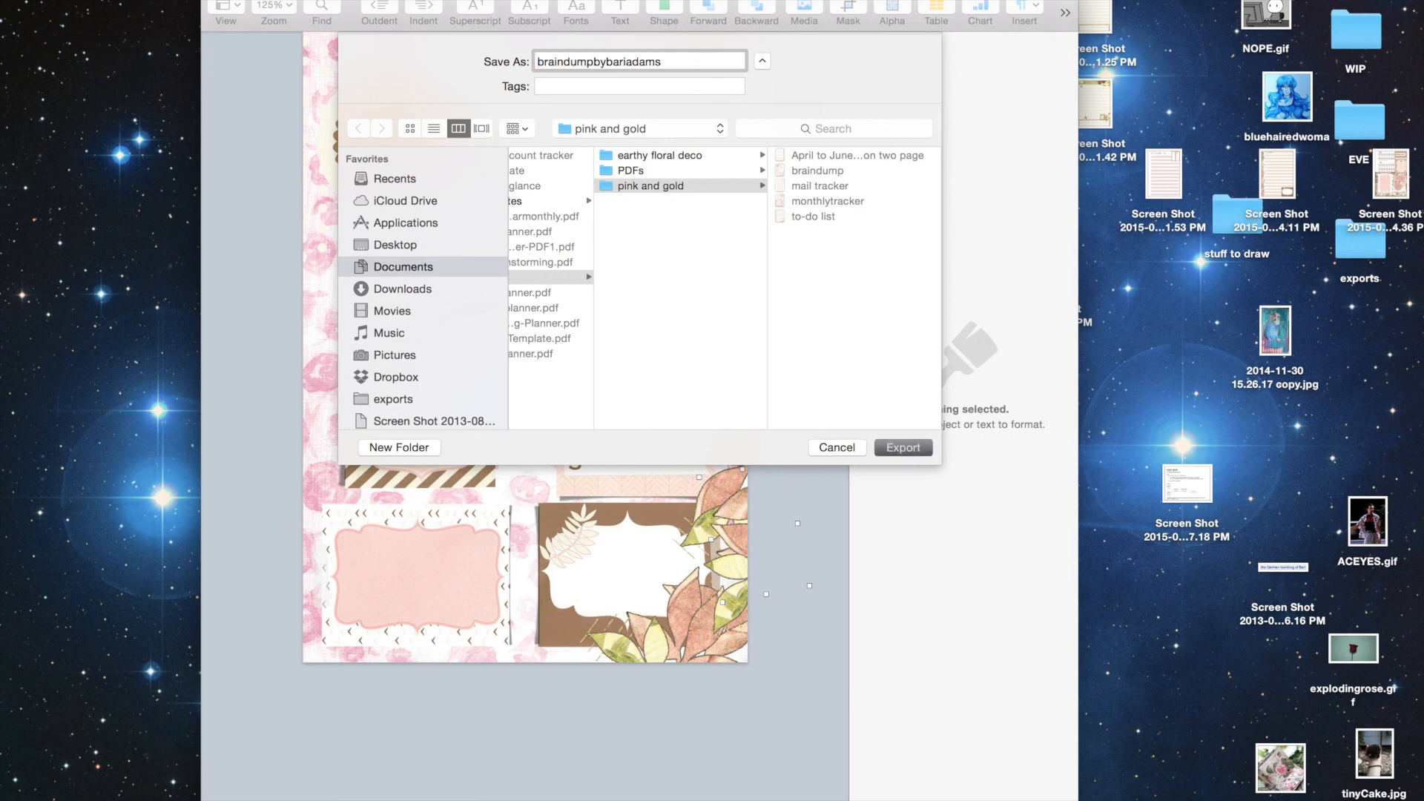
{"action": "key", "text": "Return"}
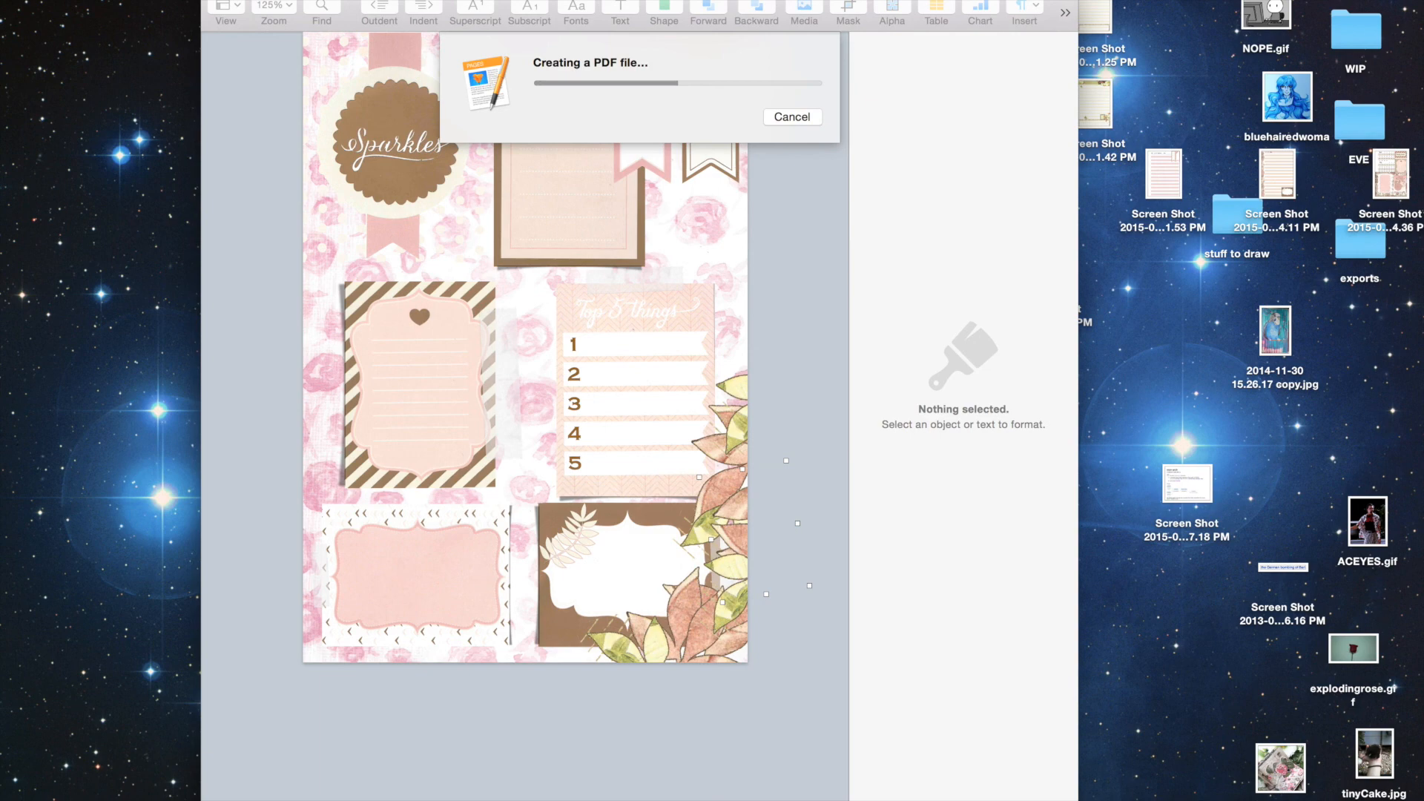